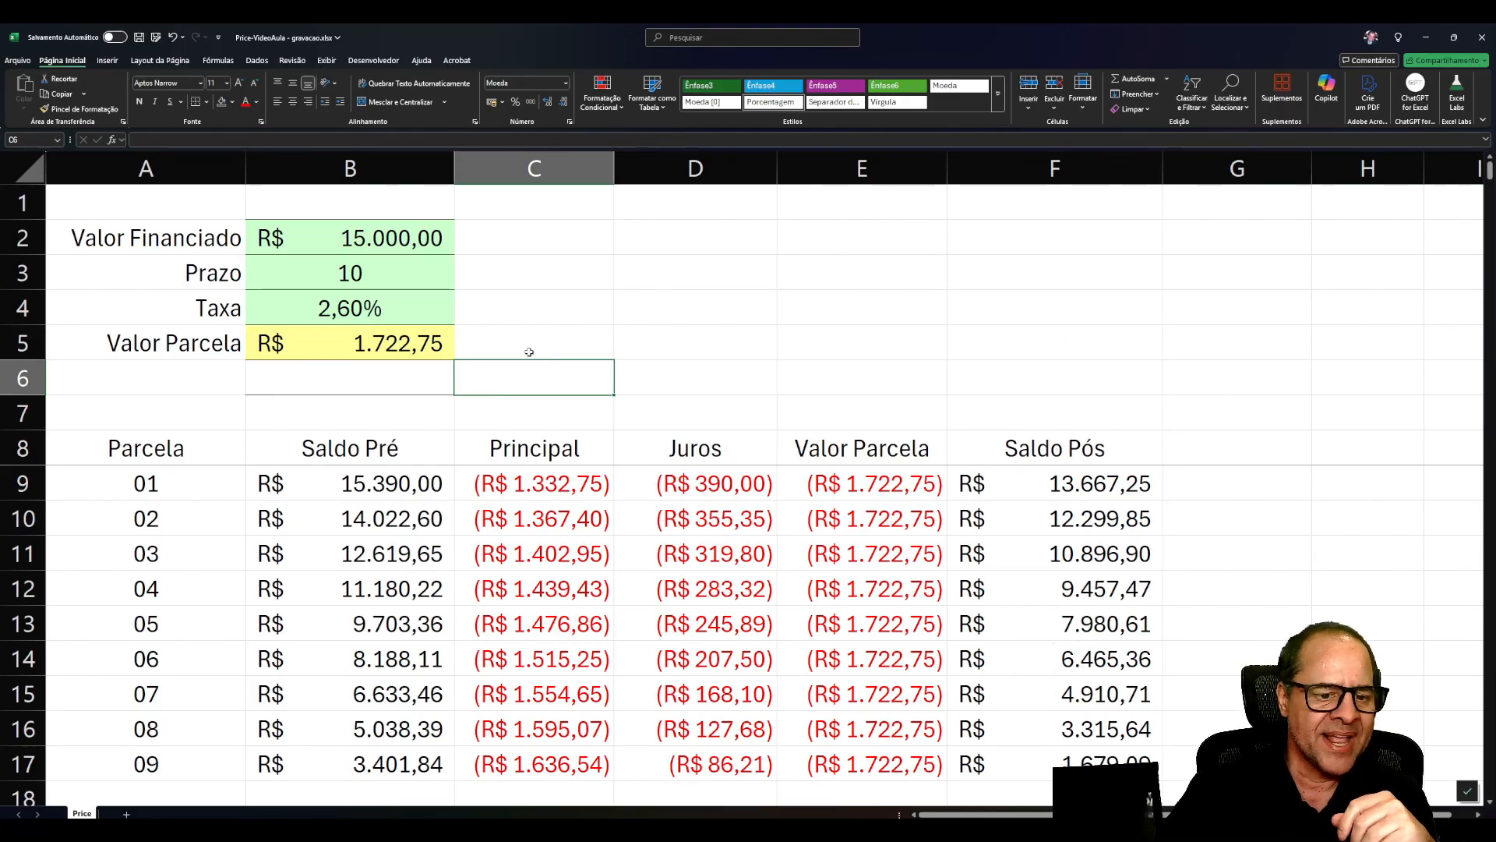
# Change the label in cell A2 to "Valor Empréstimo".
pyautogui.doubleClick(152, 239)
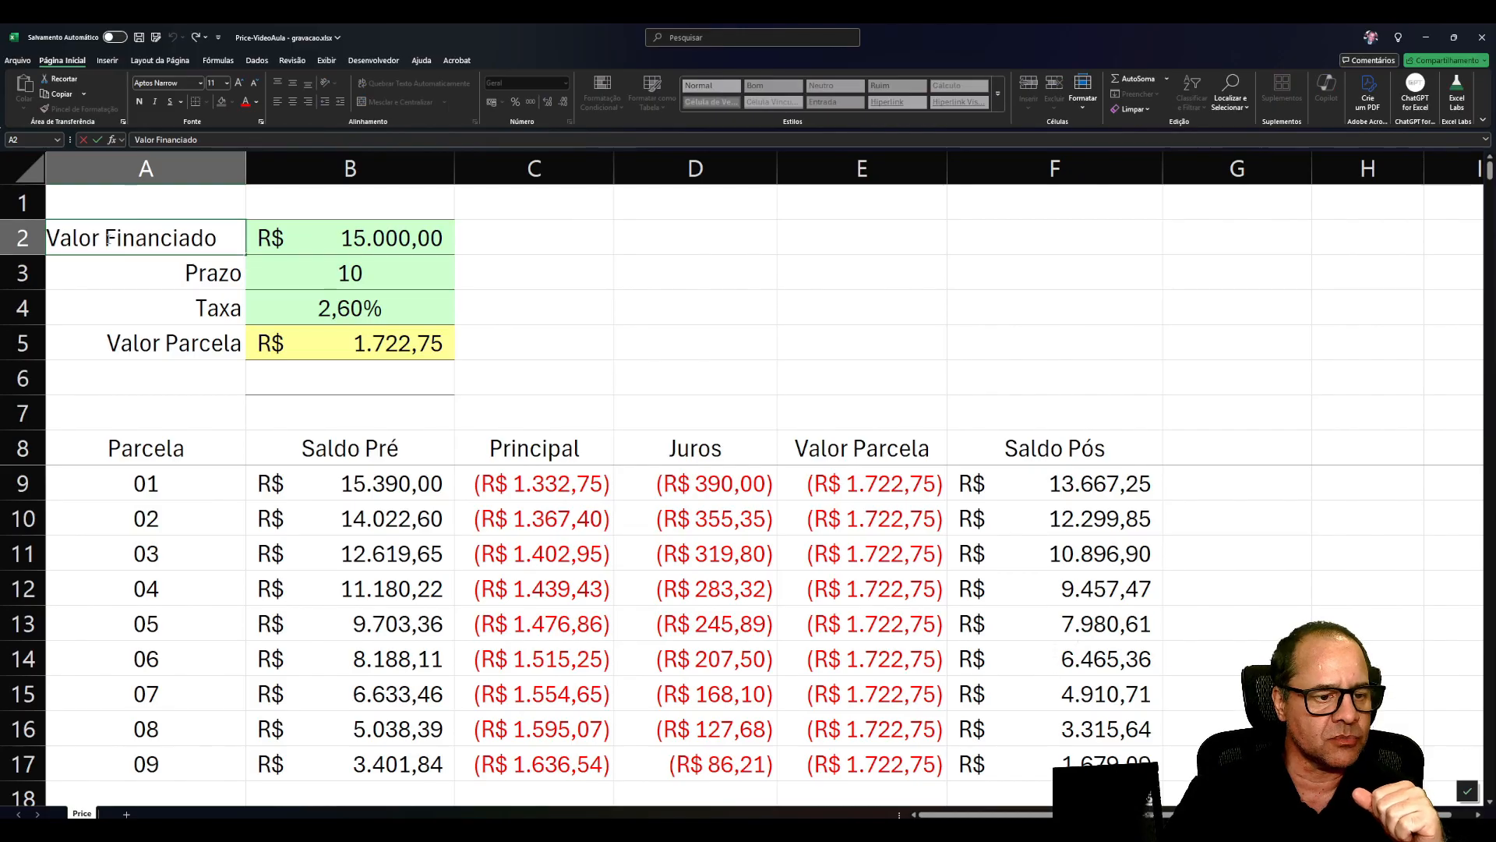
pyautogui.moveTo(105, 238); pyautogui.dragTo(218, 238)
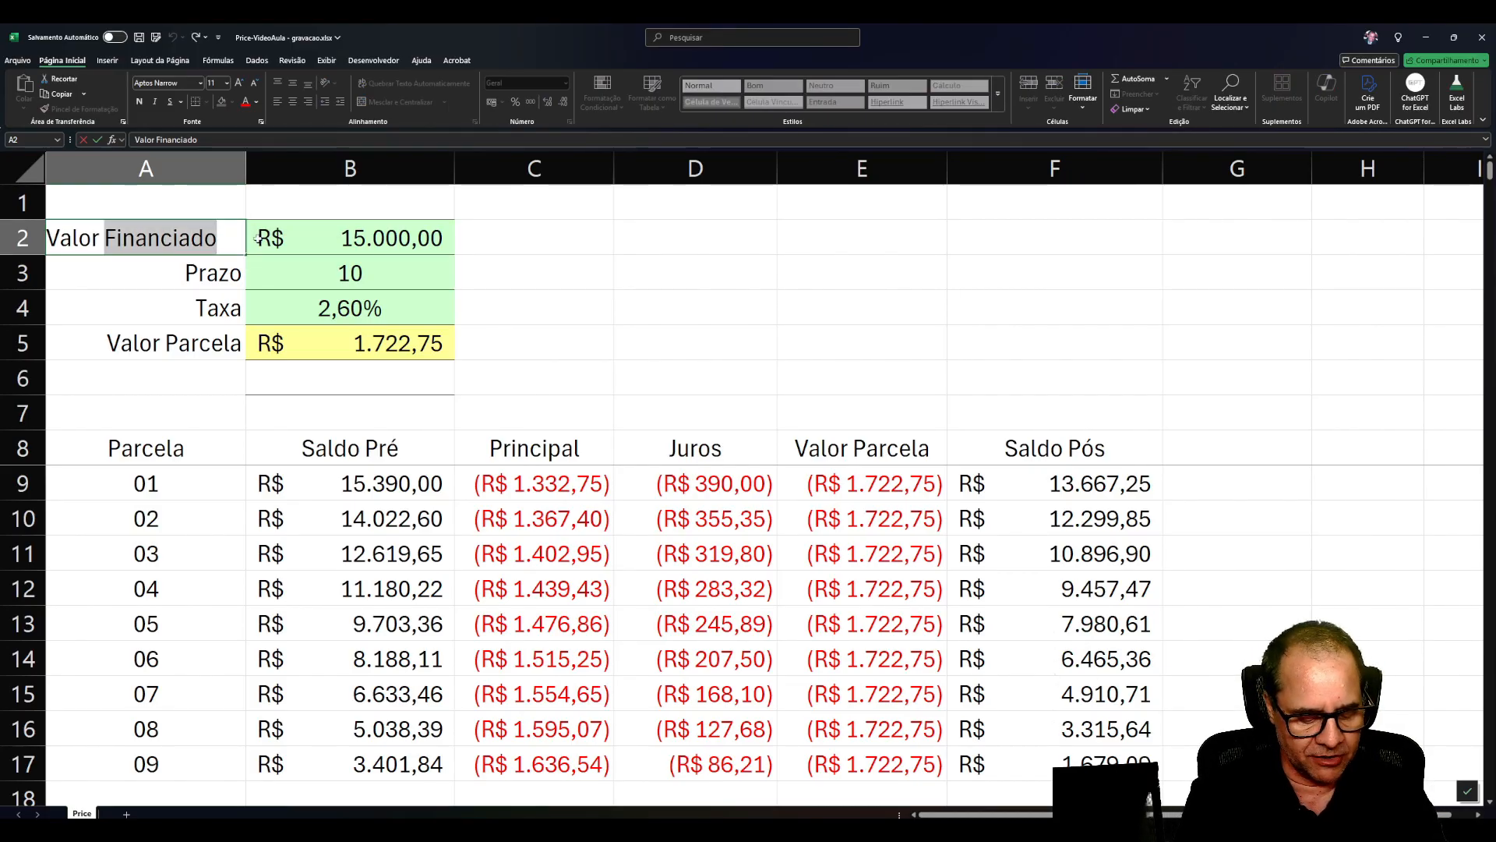
pyautogui.write('Empréstimo')
pyautogui.press('Return')
# Enter the label "Valor Financiado" in cell A6 and fill cell B6 with the recently used light yellow.
pyautogui.press('Return')
pyautogui.press('Return')
pyautogui.press('Return')
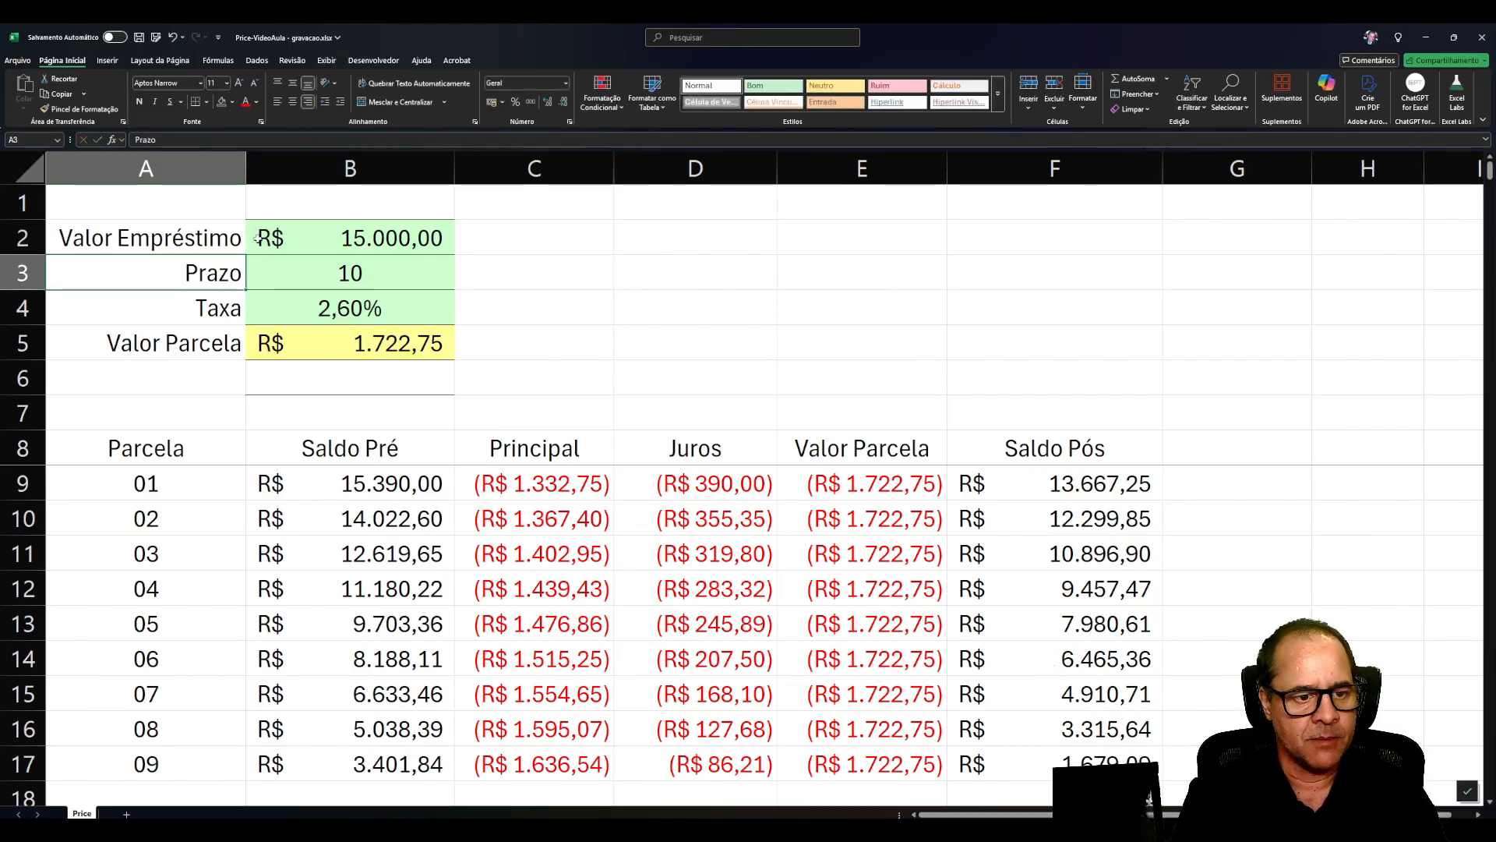
pyautogui.write('Valor ')
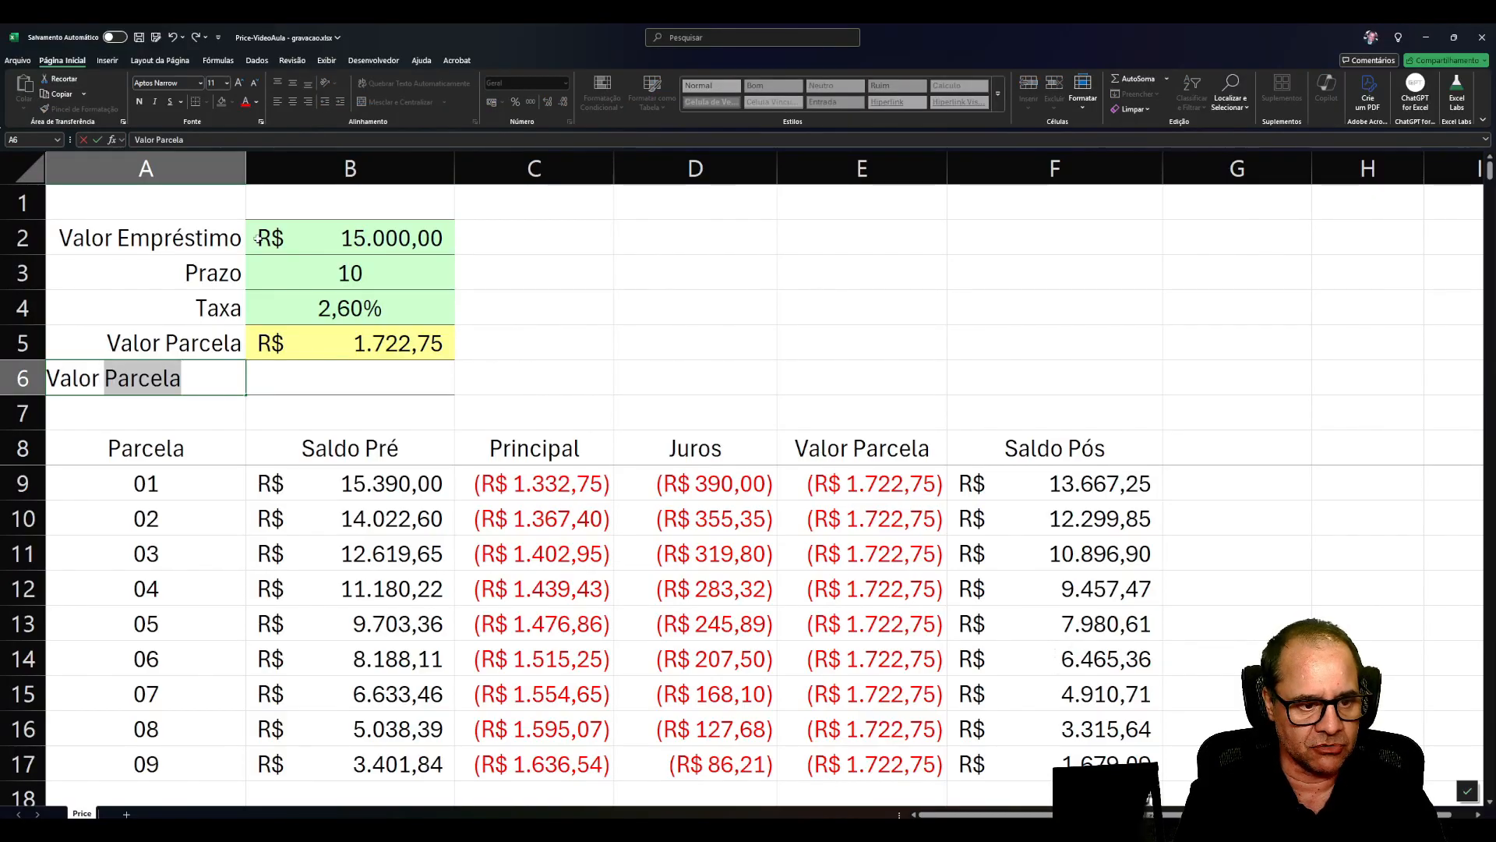
pyautogui.write('Financiado')
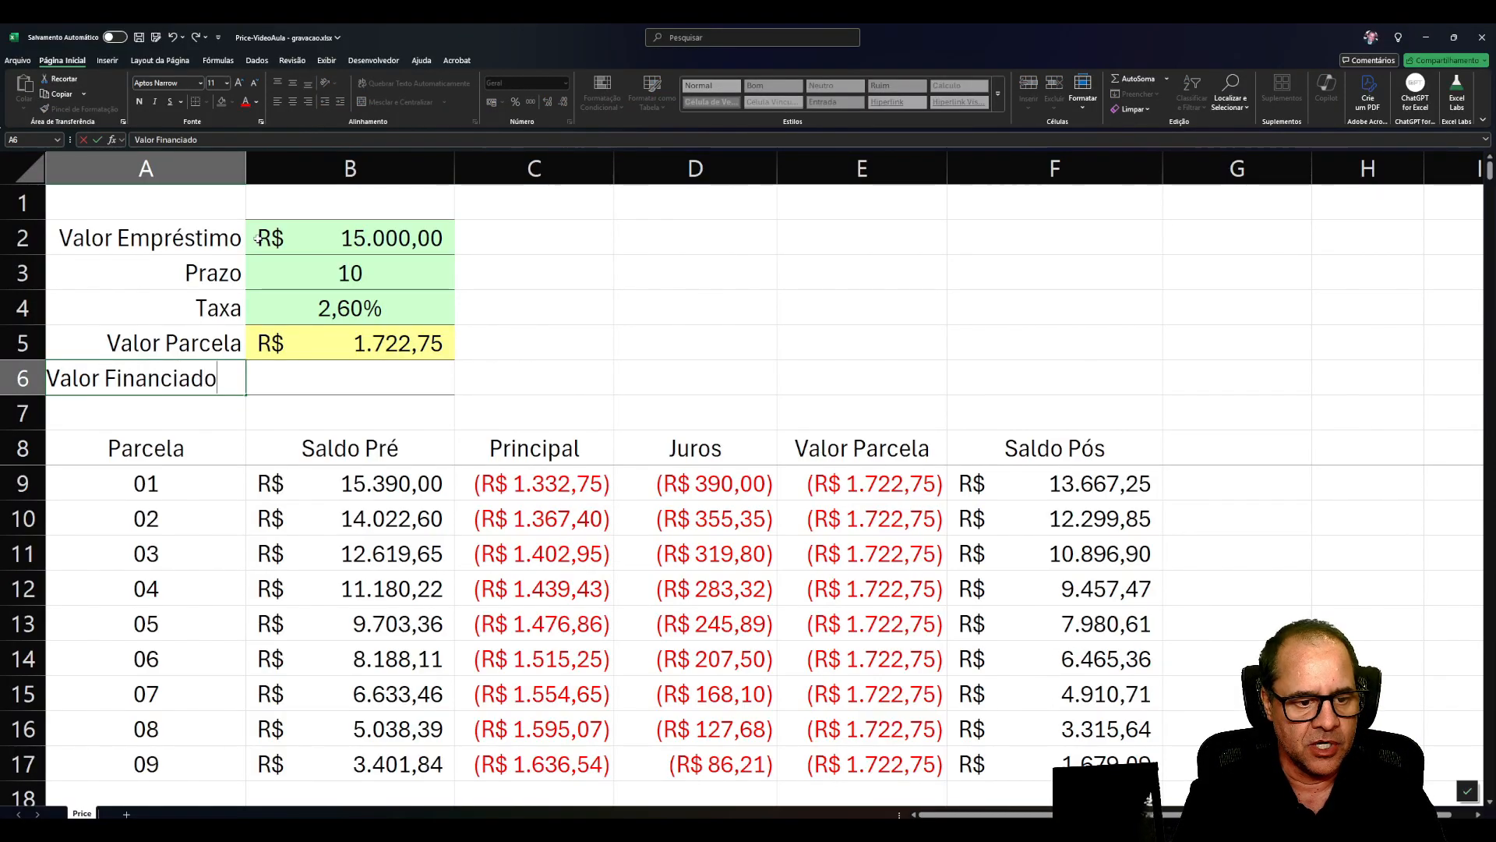
pyautogui.press('Tab')
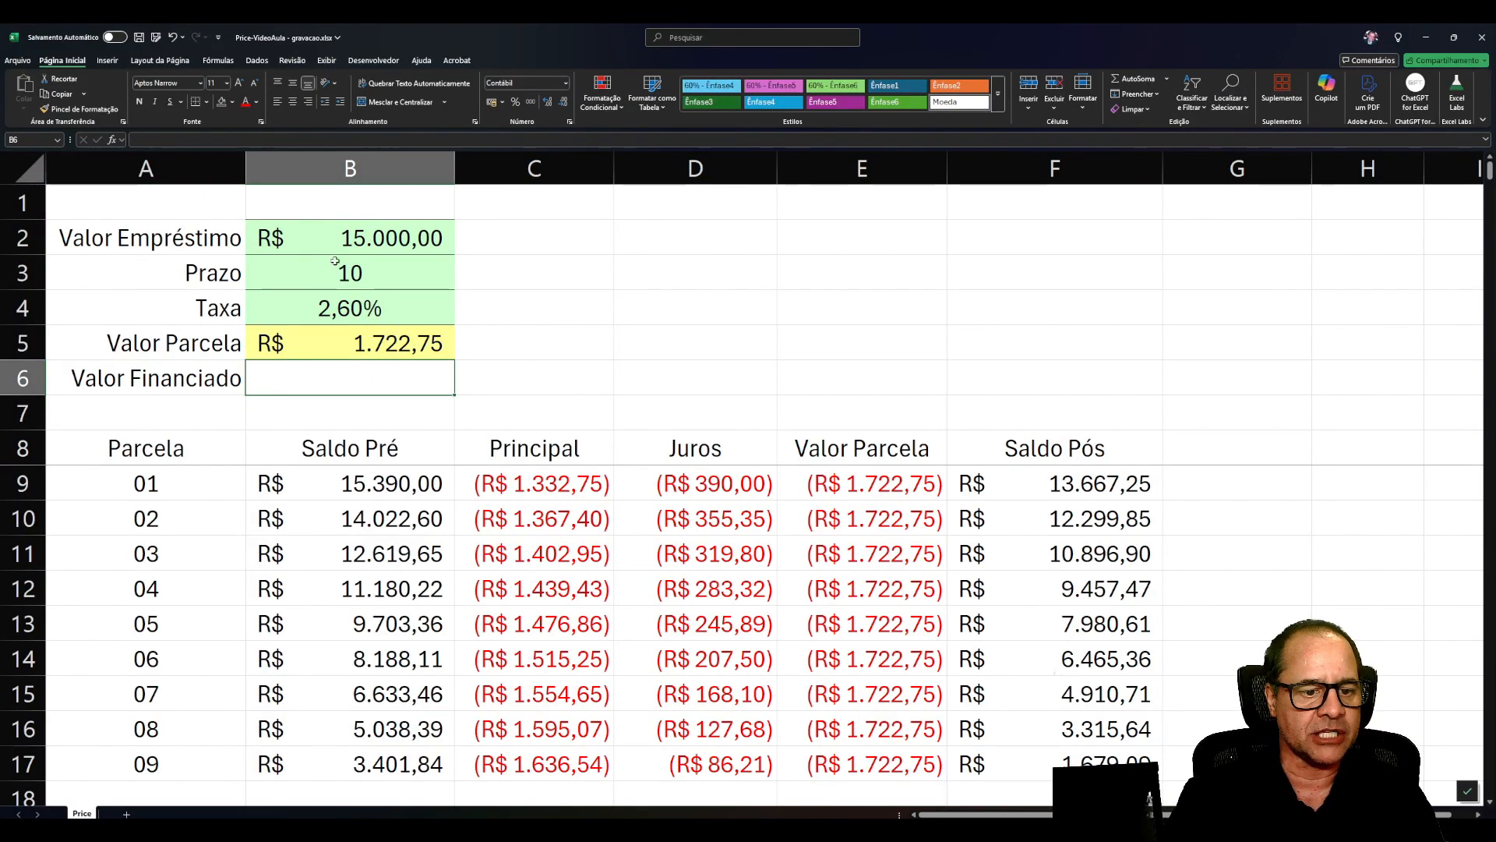
pyautogui.click(232, 103)
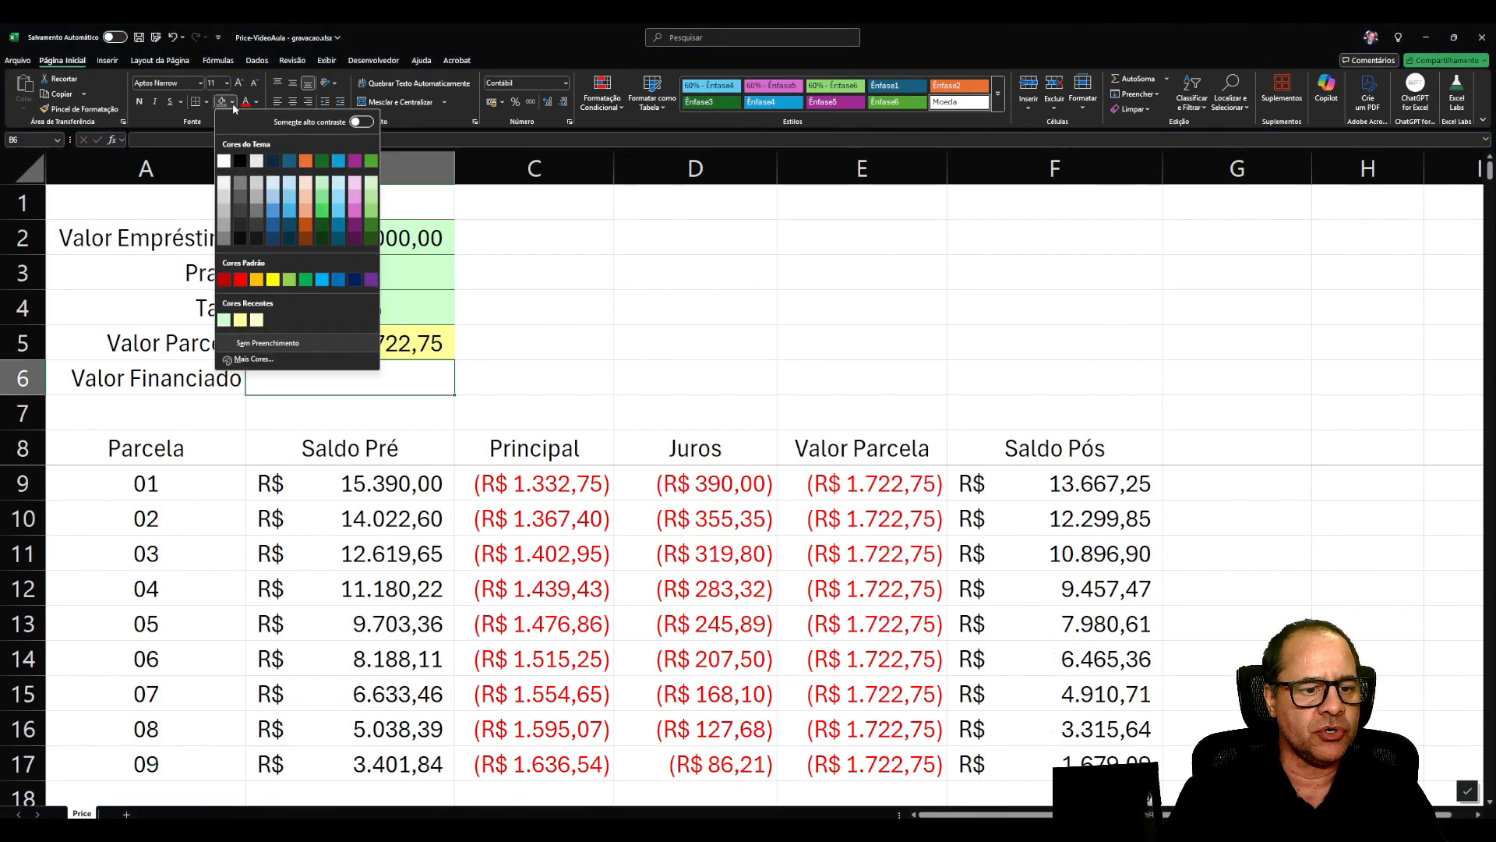
pyautogui.click(240, 319)
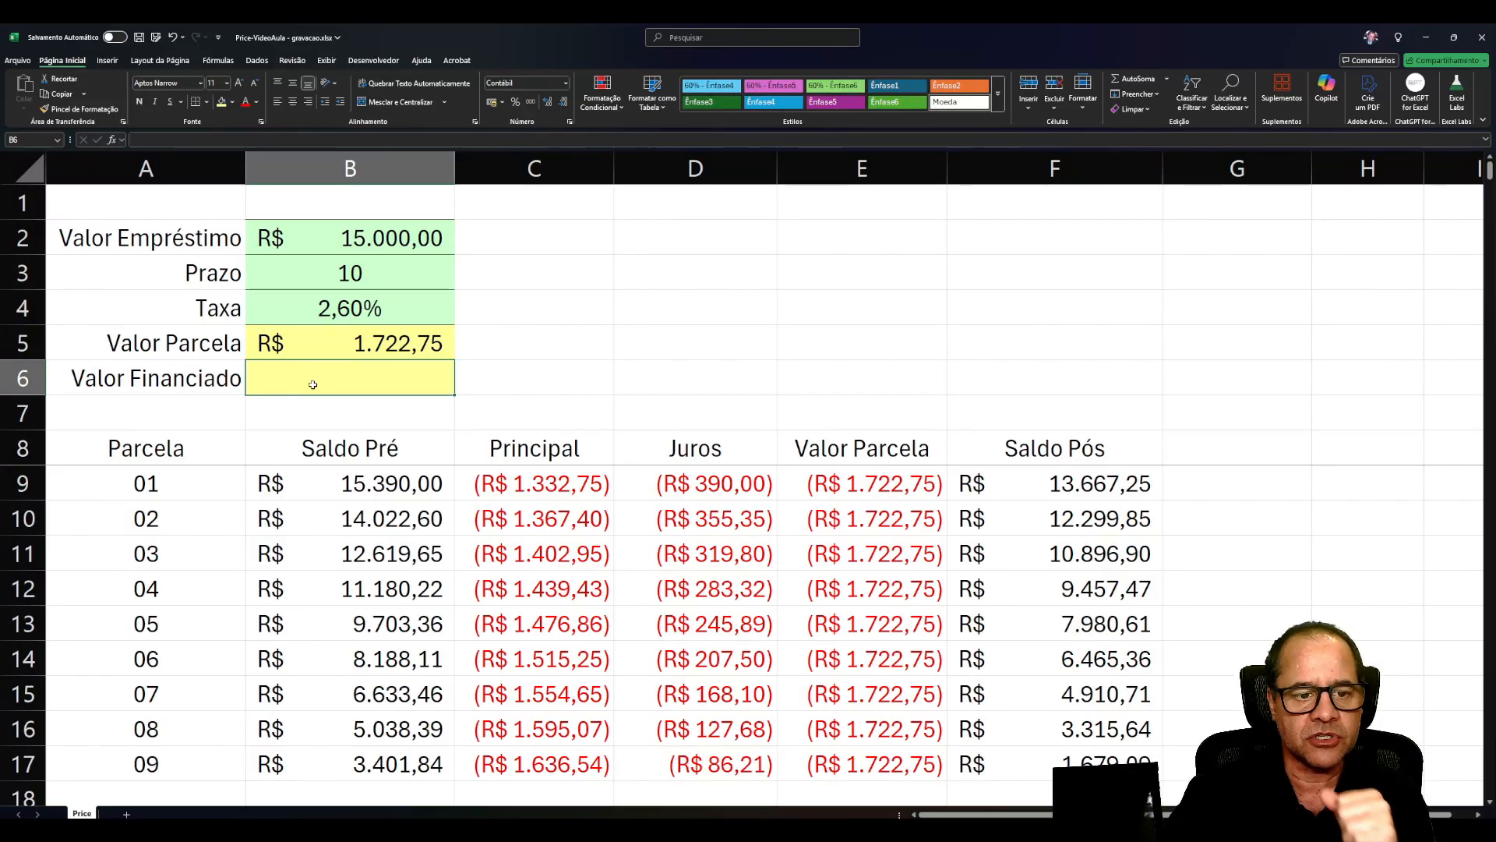
pyautogui.click(349, 237)
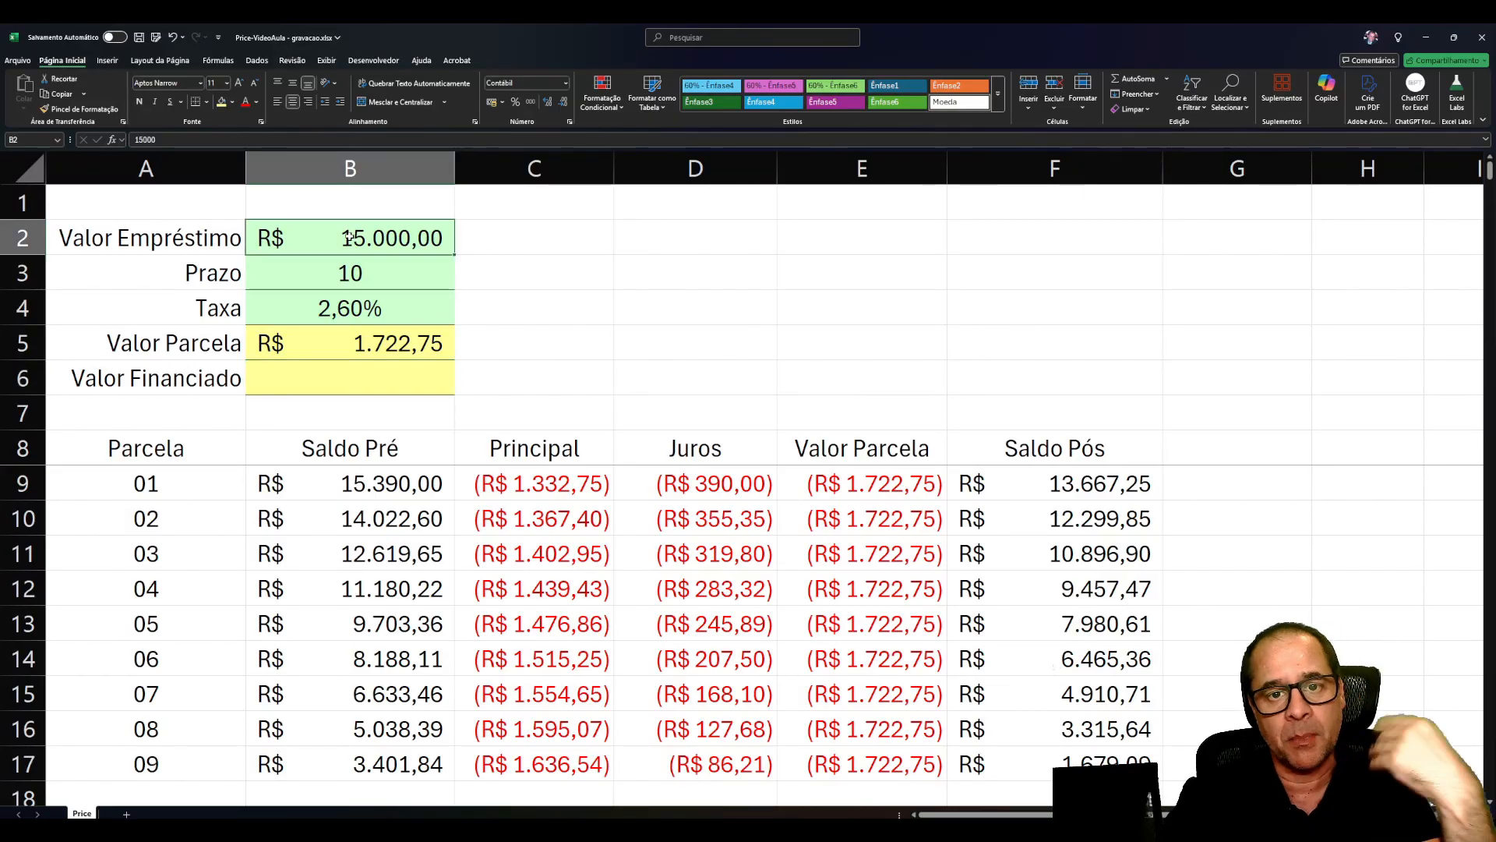
pyautogui.click(368, 380)
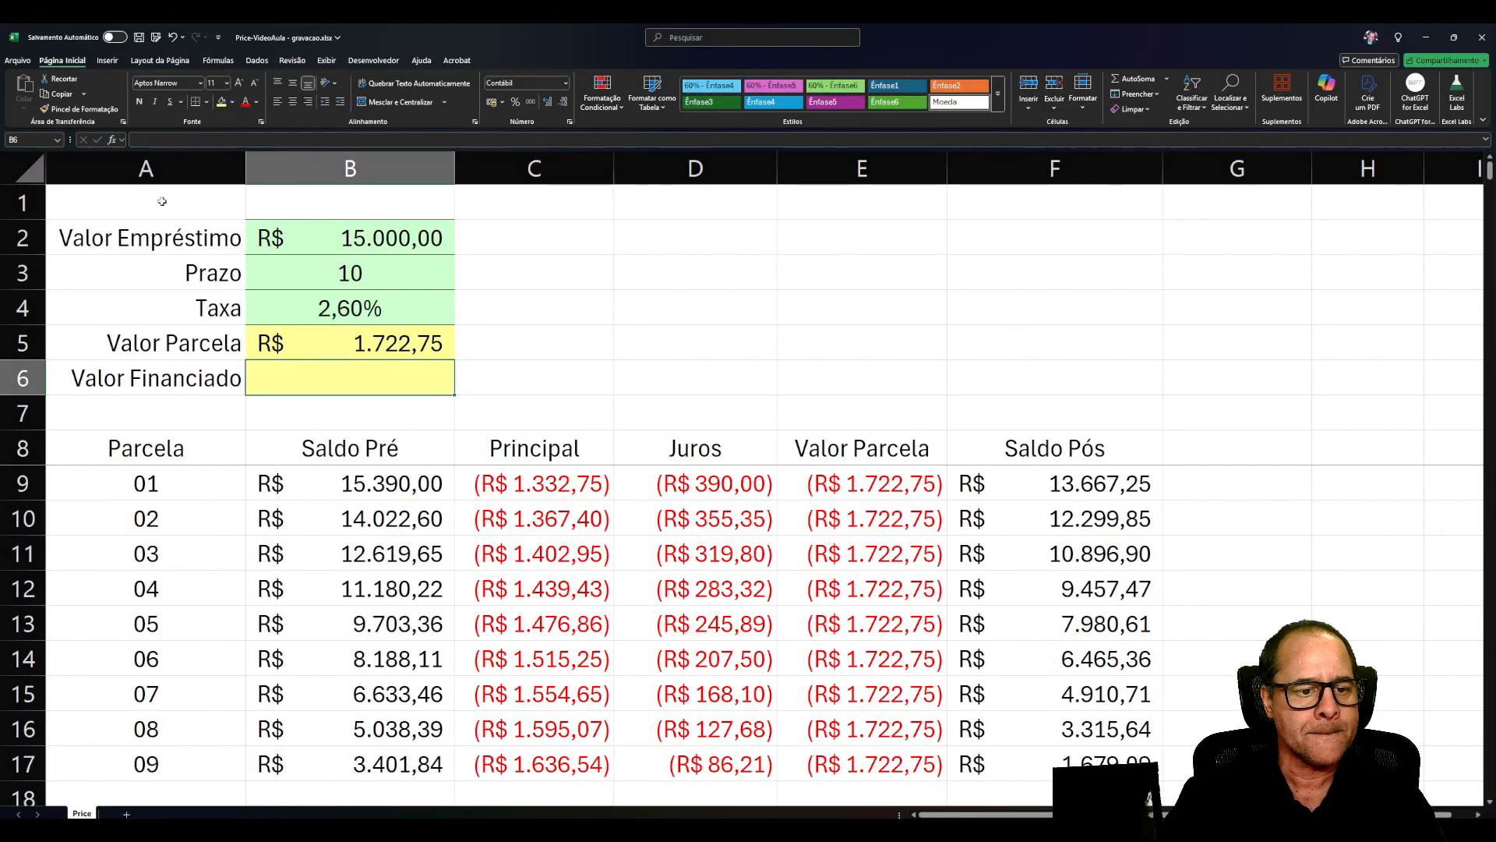
# Enter the label "IOF" in cell D1 and the rate 0,38% in cell E1.
pyautogui.click(701, 200)
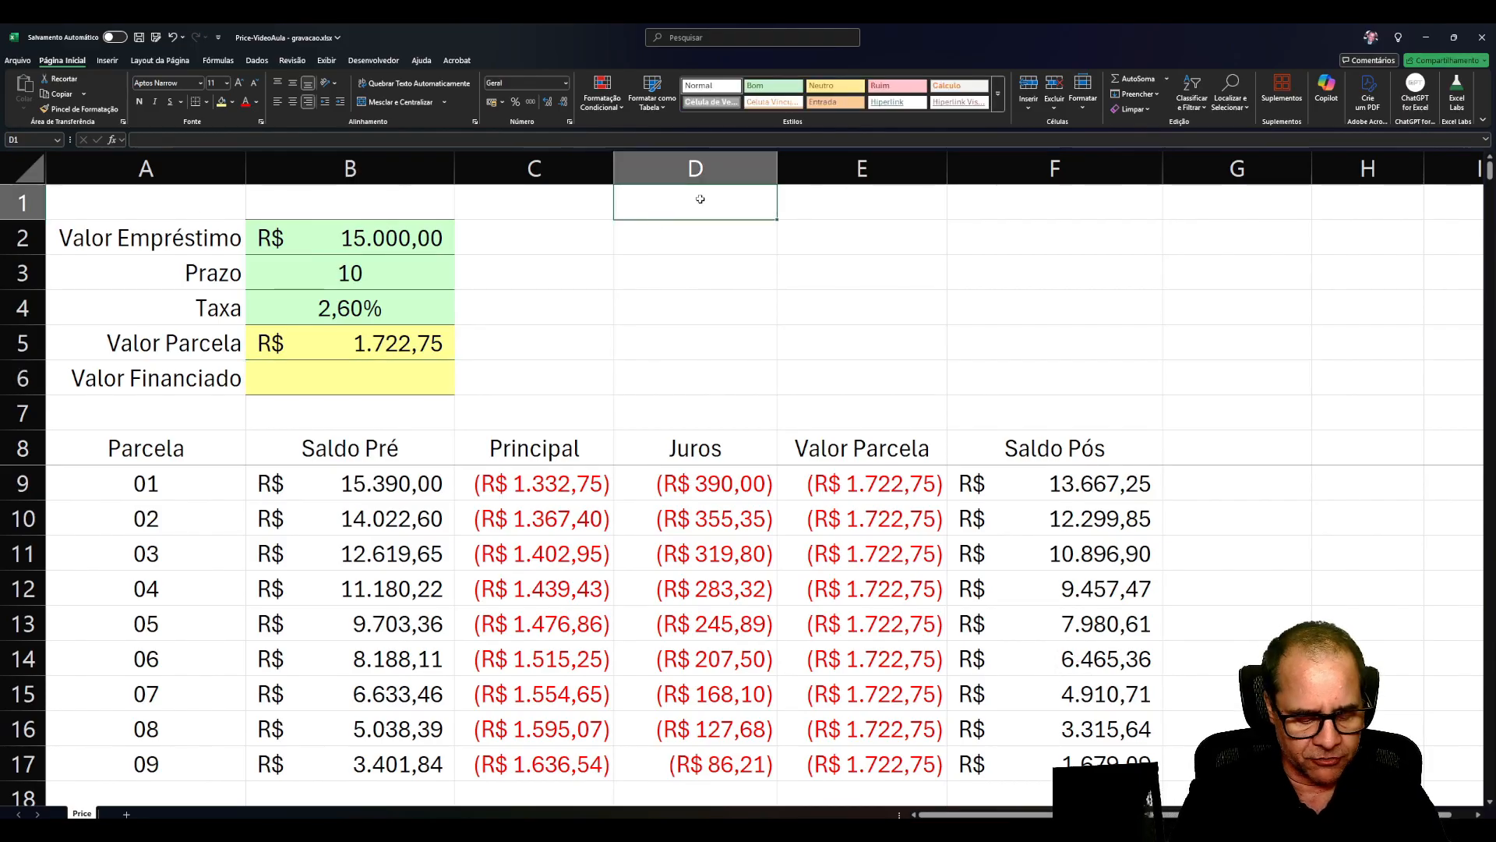
pyautogui.write('IOF')
pyautogui.press('Tab')
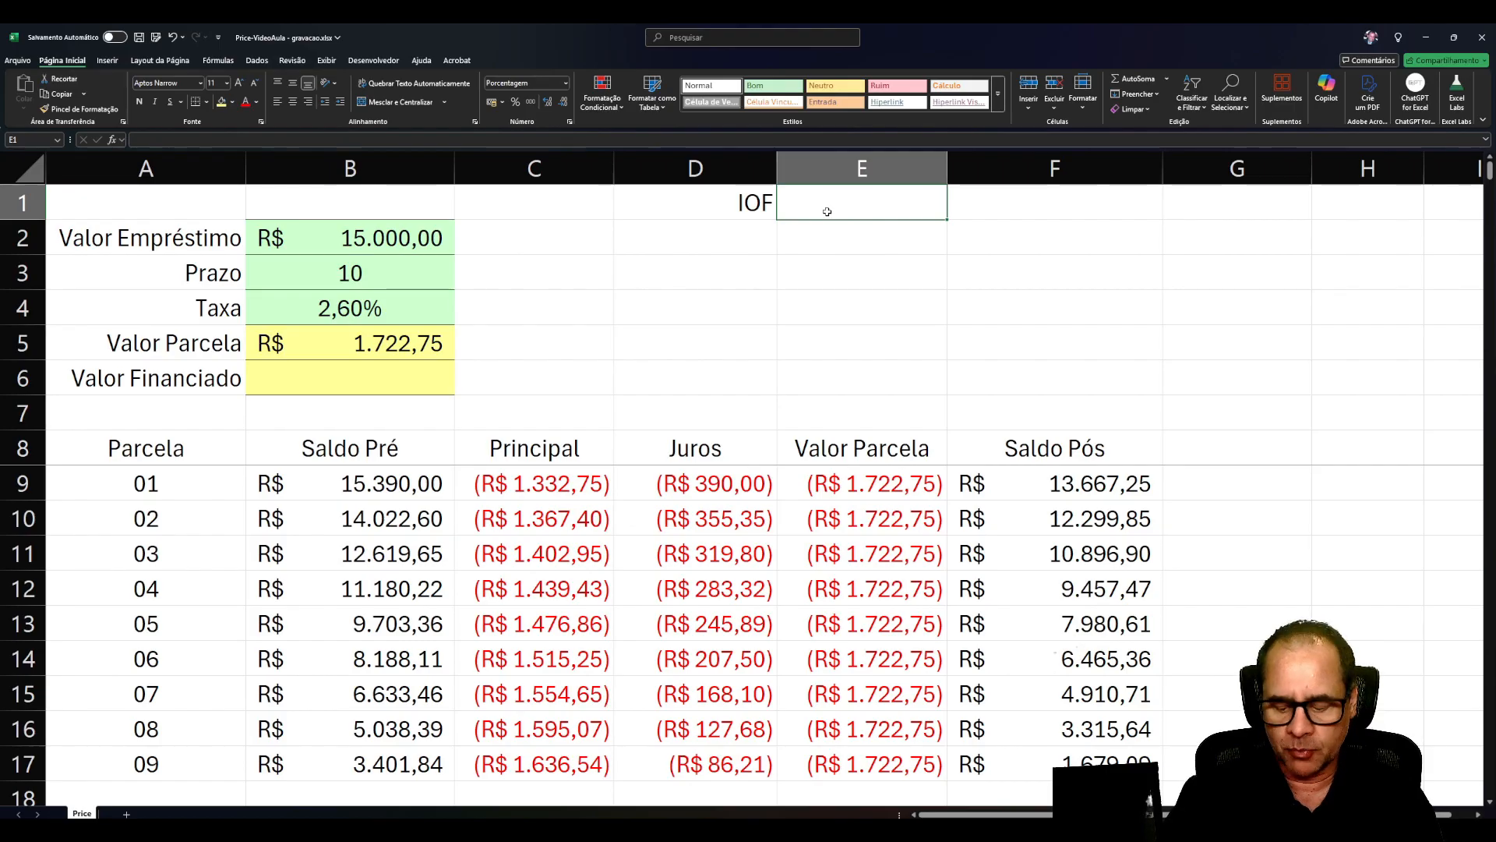
pyautogui.write('0,38')
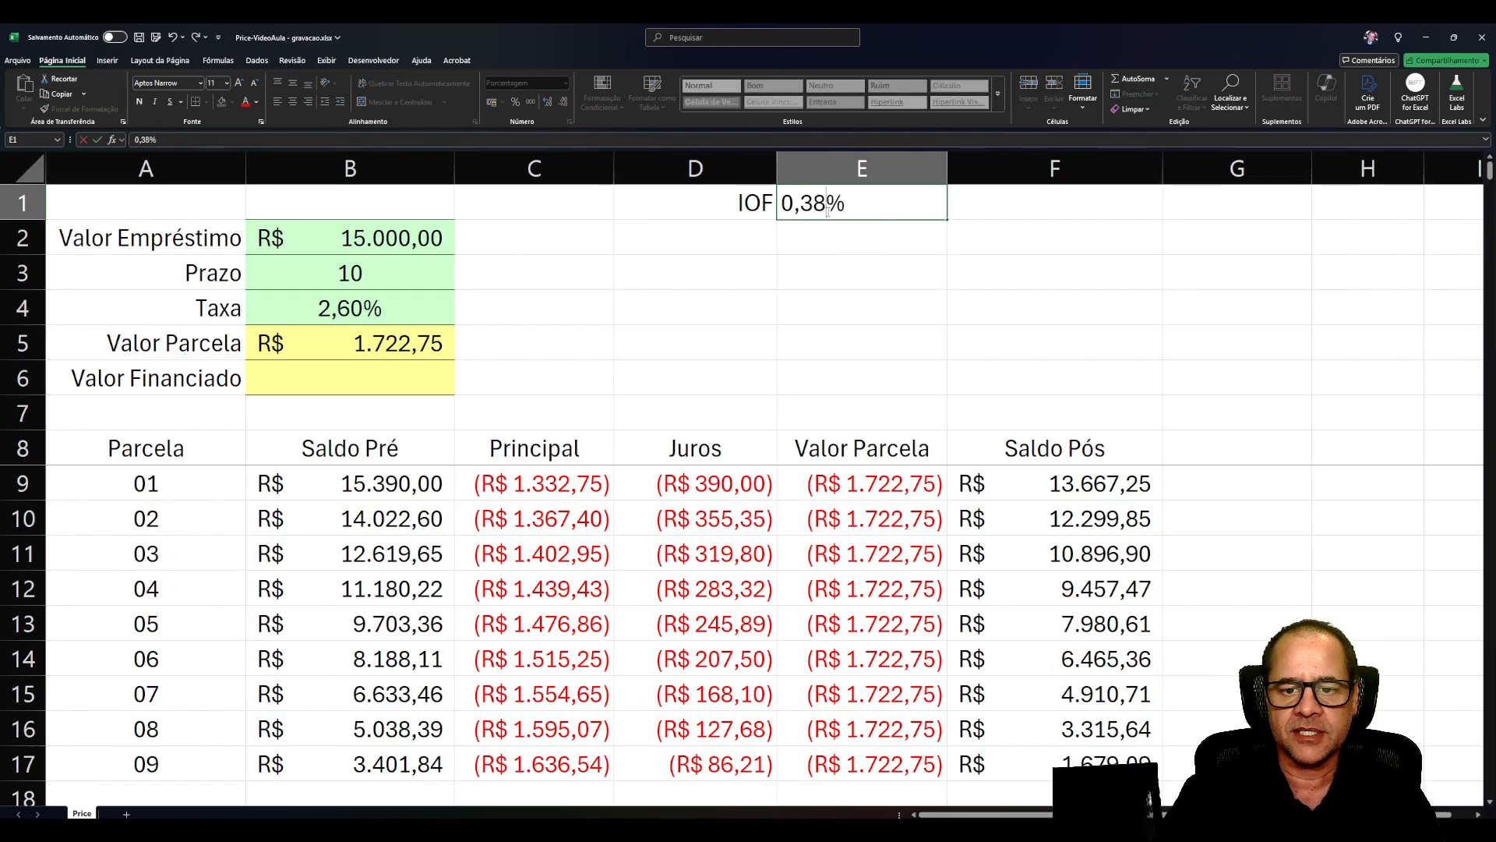
pyautogui.press('Return')
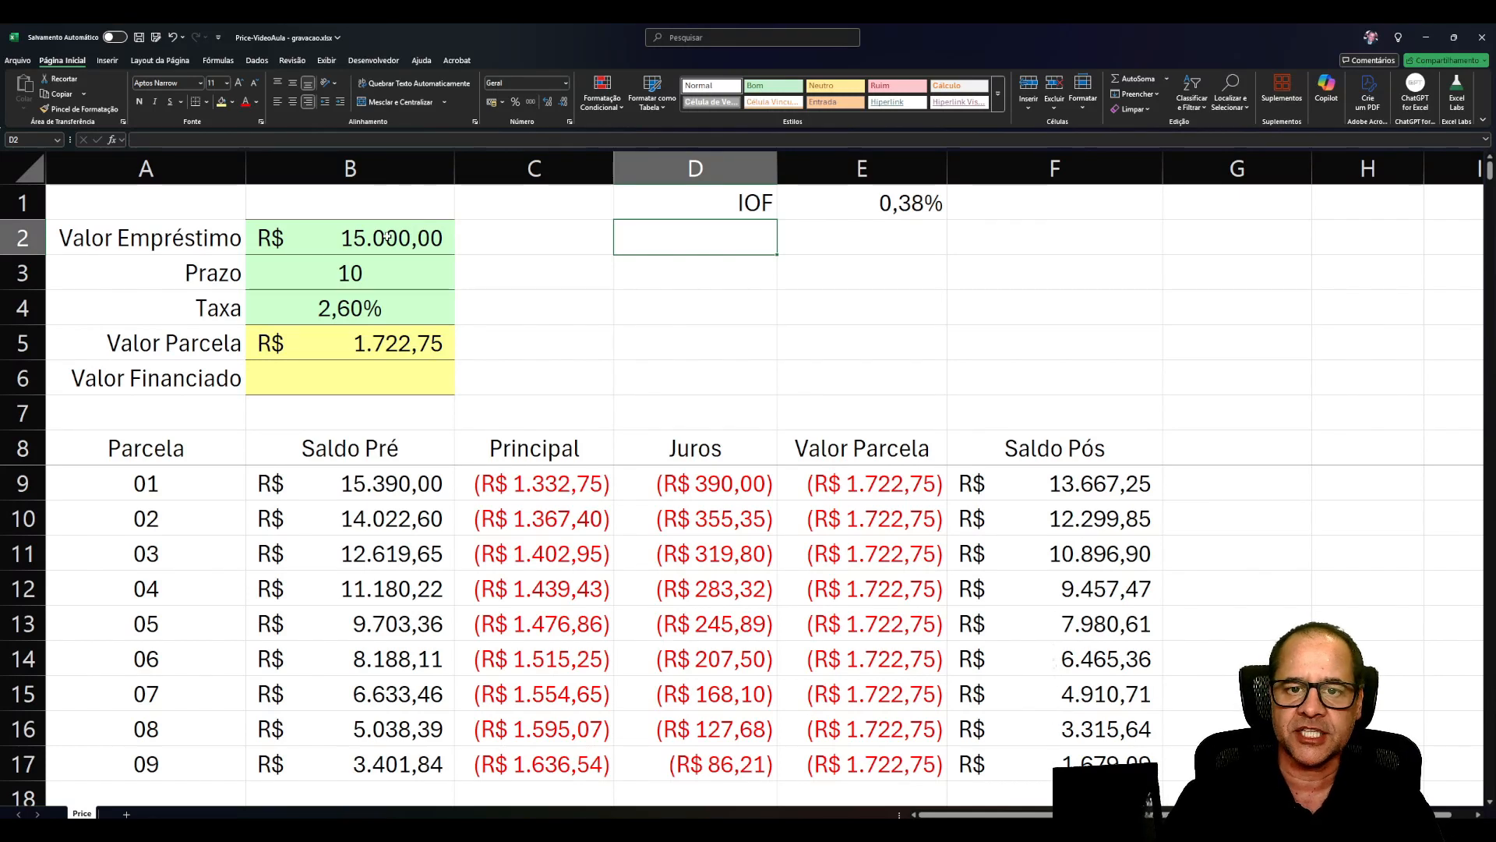
# Fill the IOF rate cell E1 with the recently used light green.
pyautogui.click(843, 204)
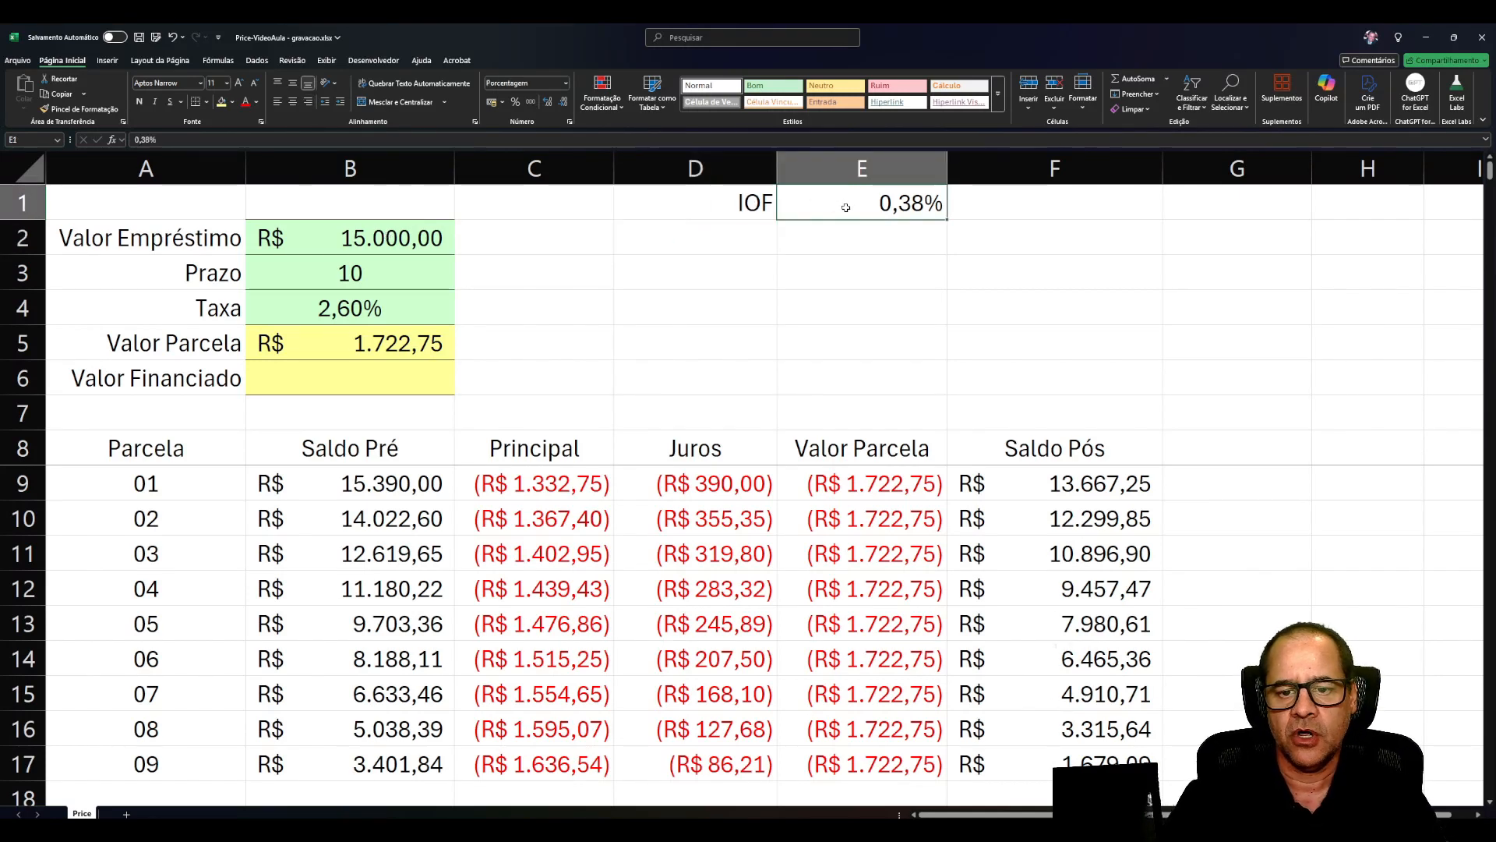
pyautogui.click(222, 102)
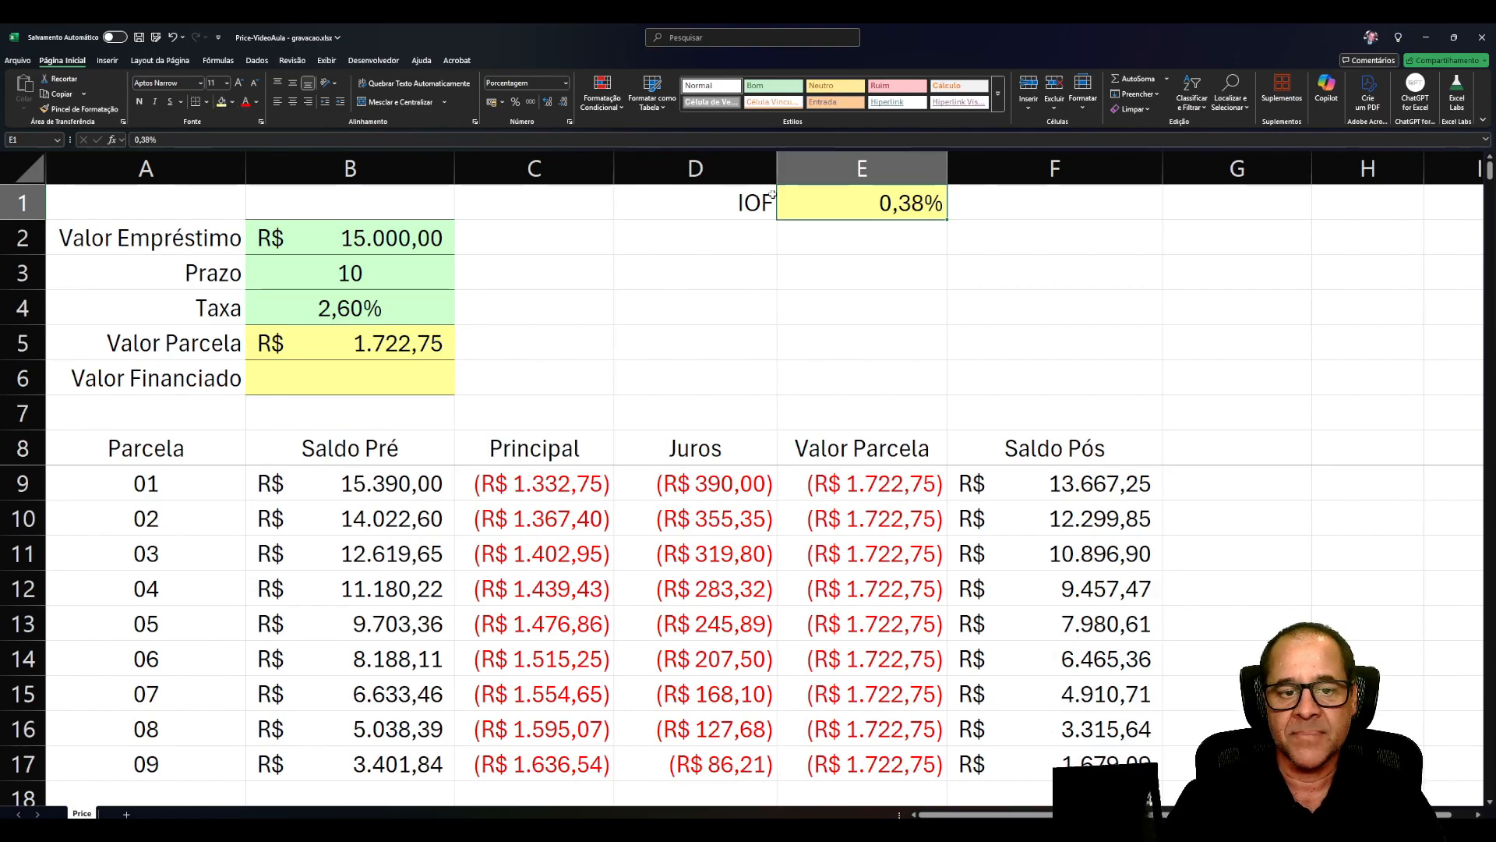
pyautogui.click(232, 102)
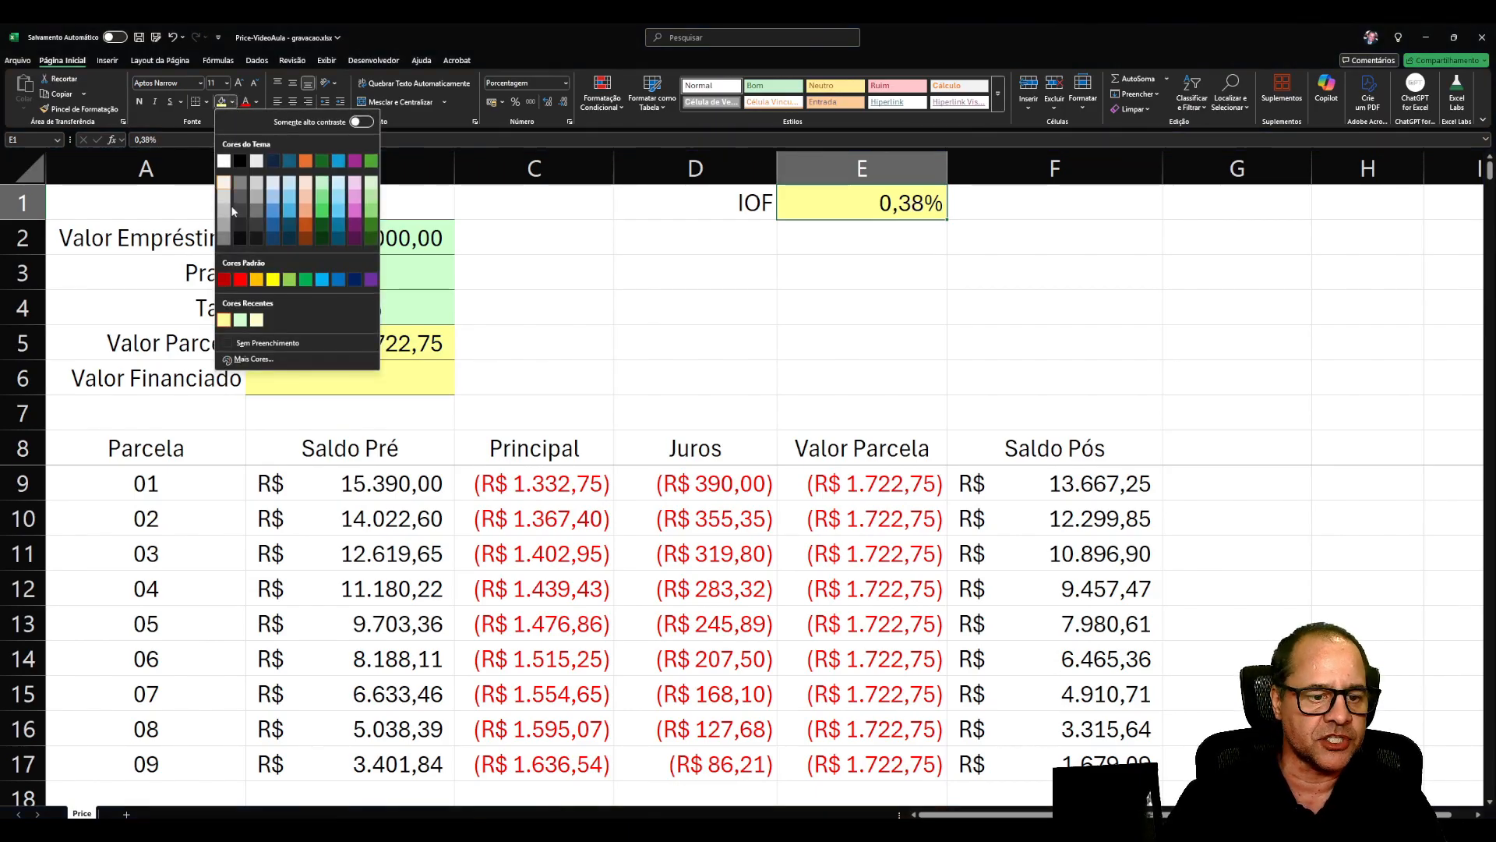
pyautogui.click(241, 320)
# Fill cell F1 light yellow and calculate the IOF amount there with the formula =B2*E1.
pyautogui.click(980, 208)
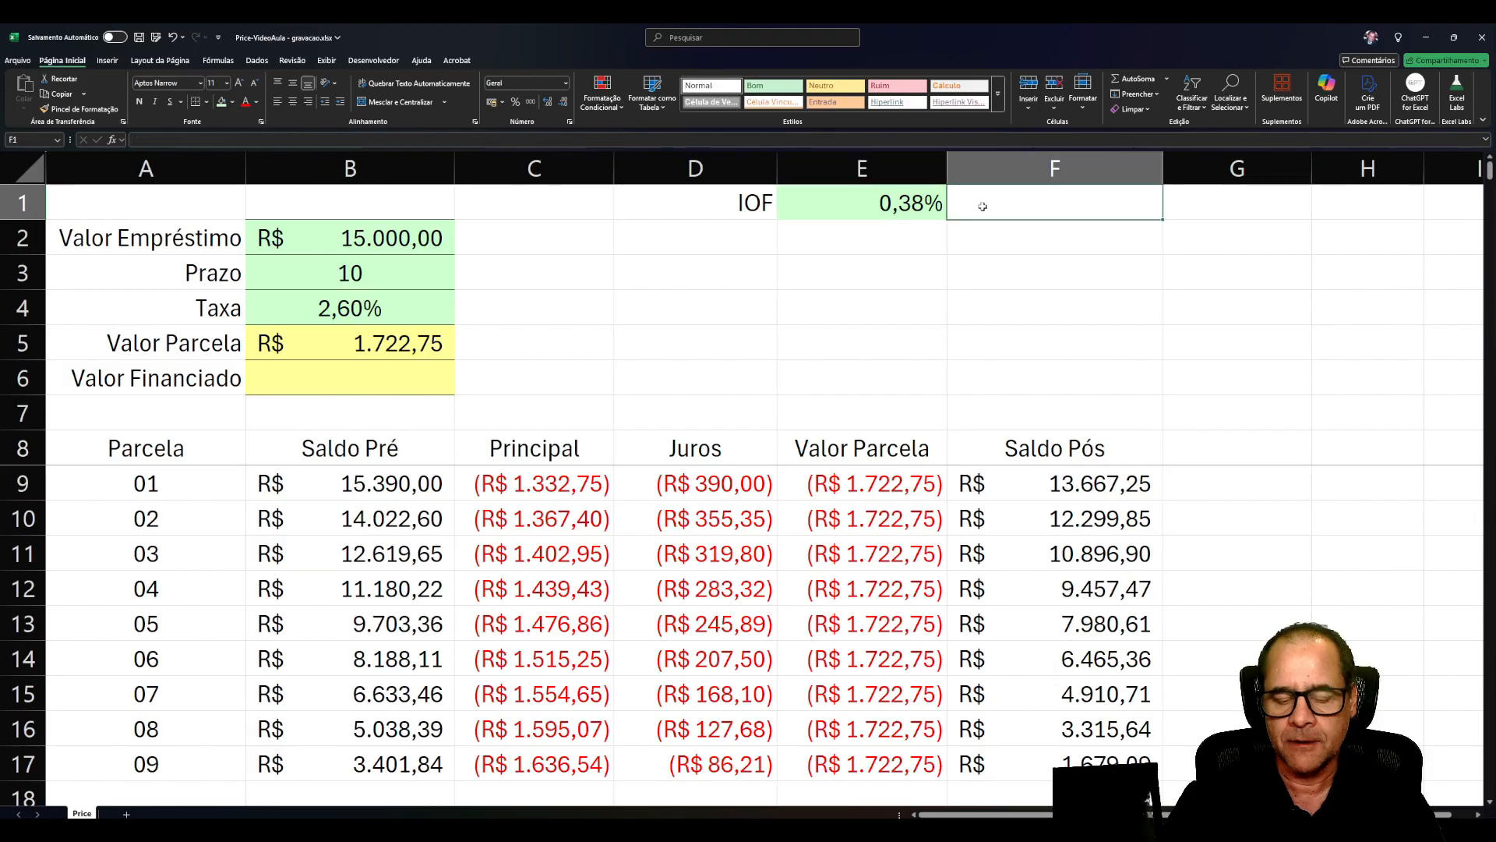
pyautogui.click(232, 102)
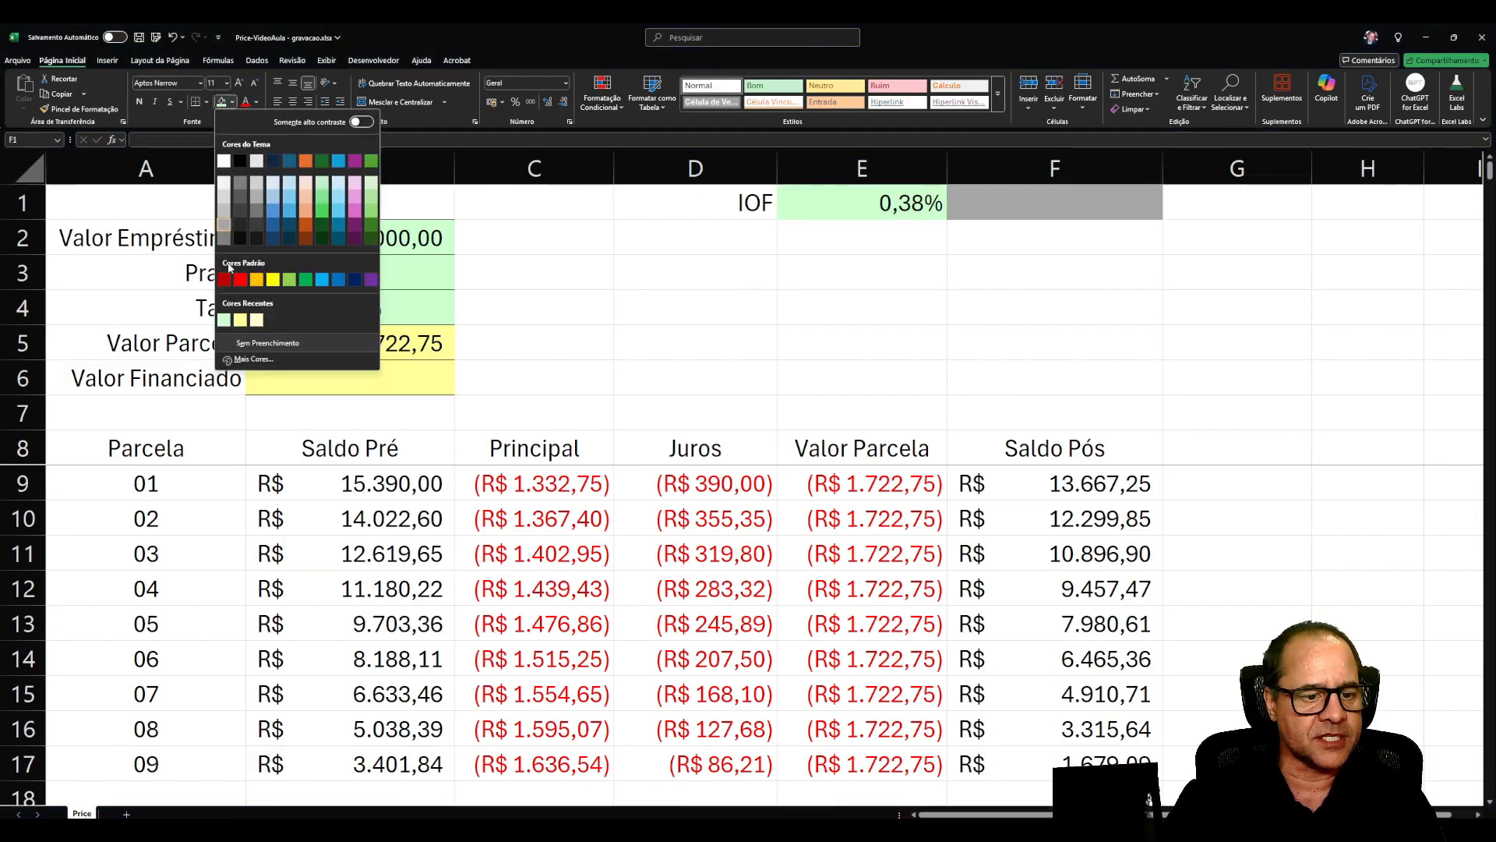
pyautogui.click(239, 320)
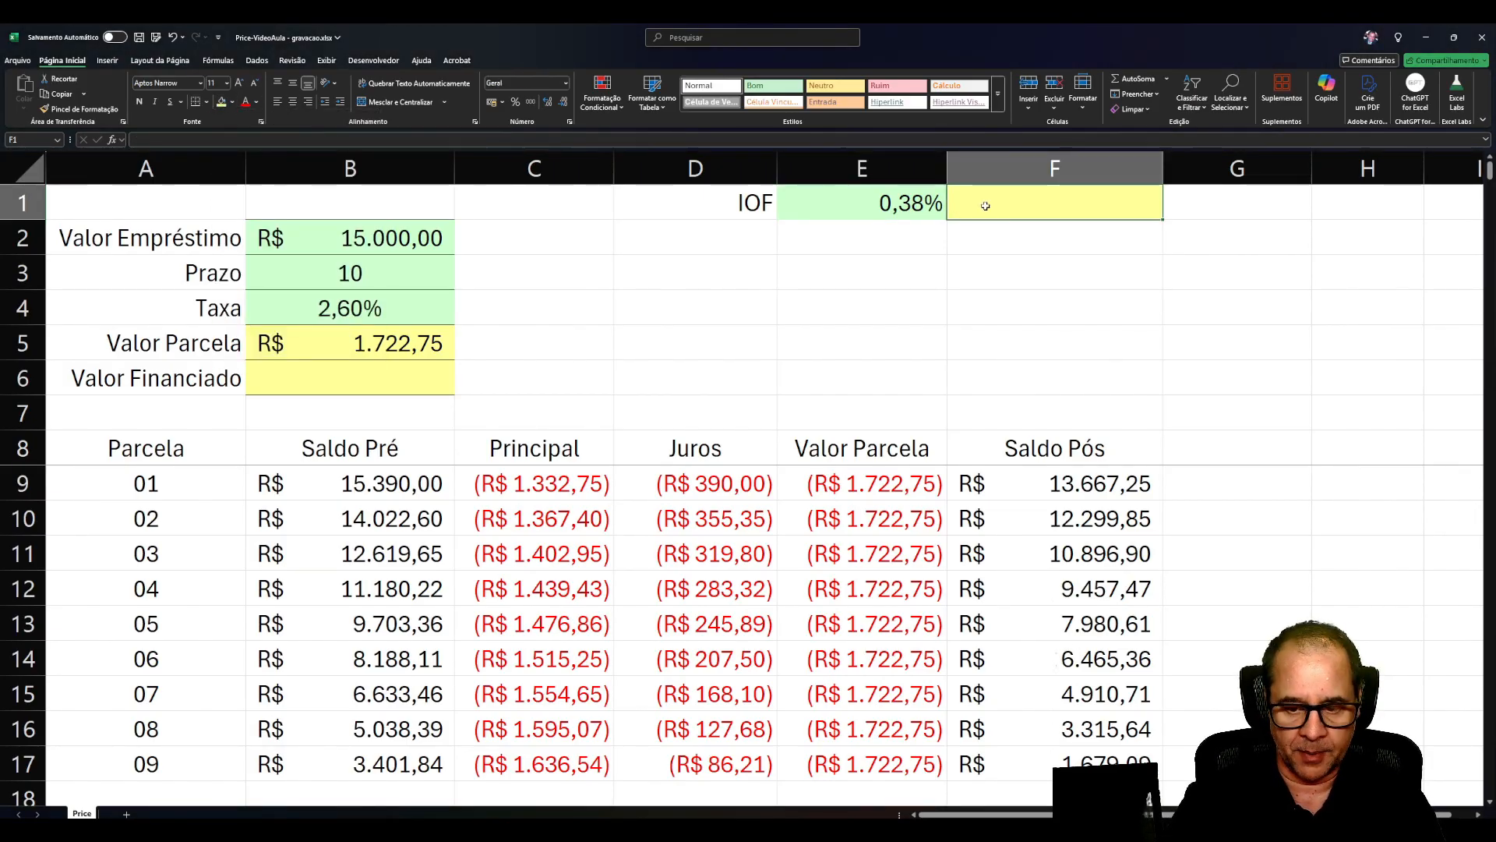
pyautogui.write('=')
pyautogui.click(396, 235)
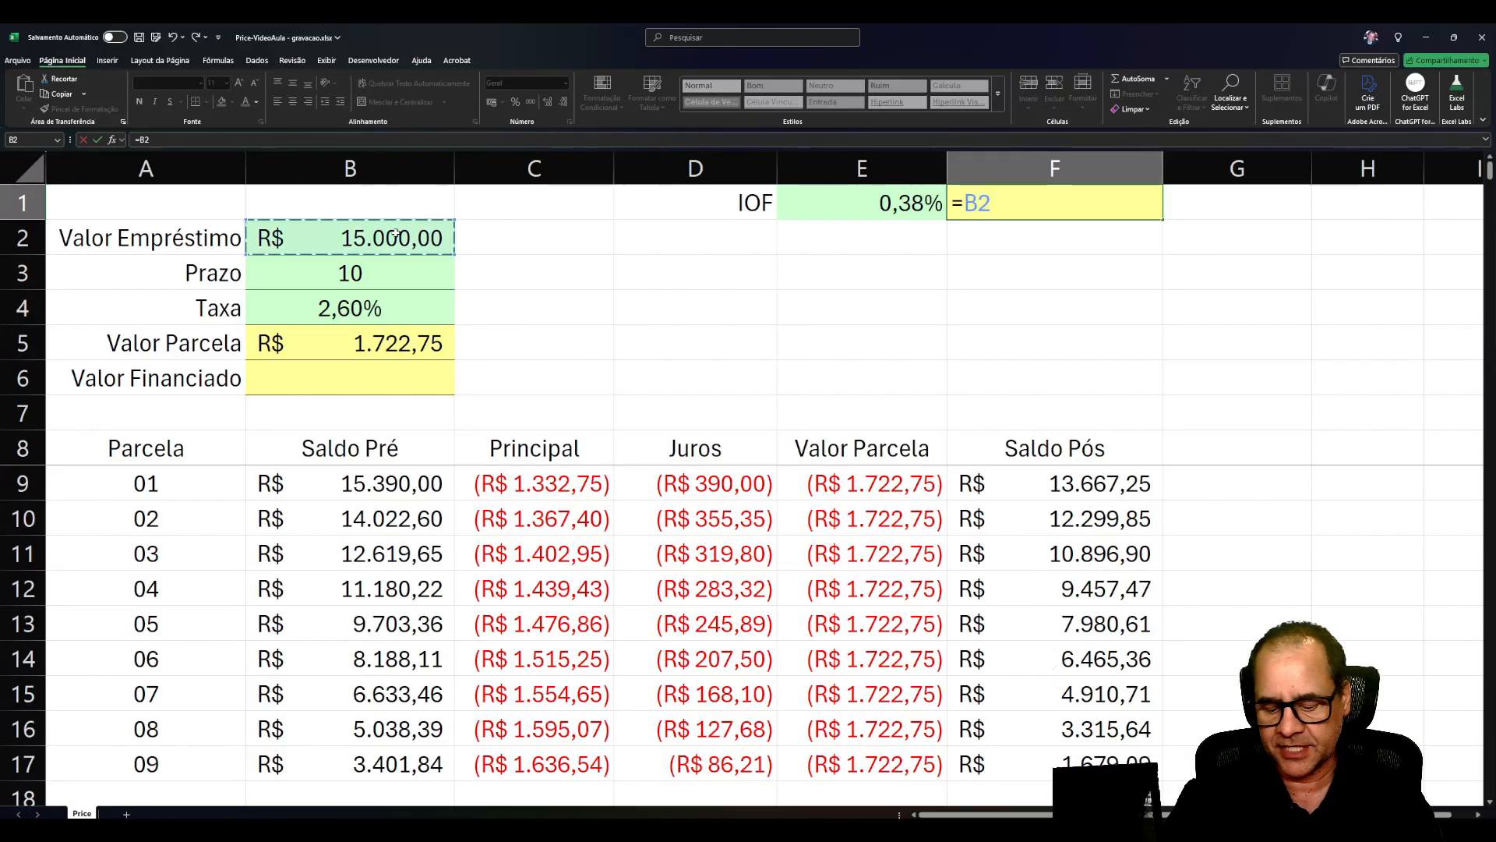
pyautogui.write('*')
pyautogui.click(845, 205)
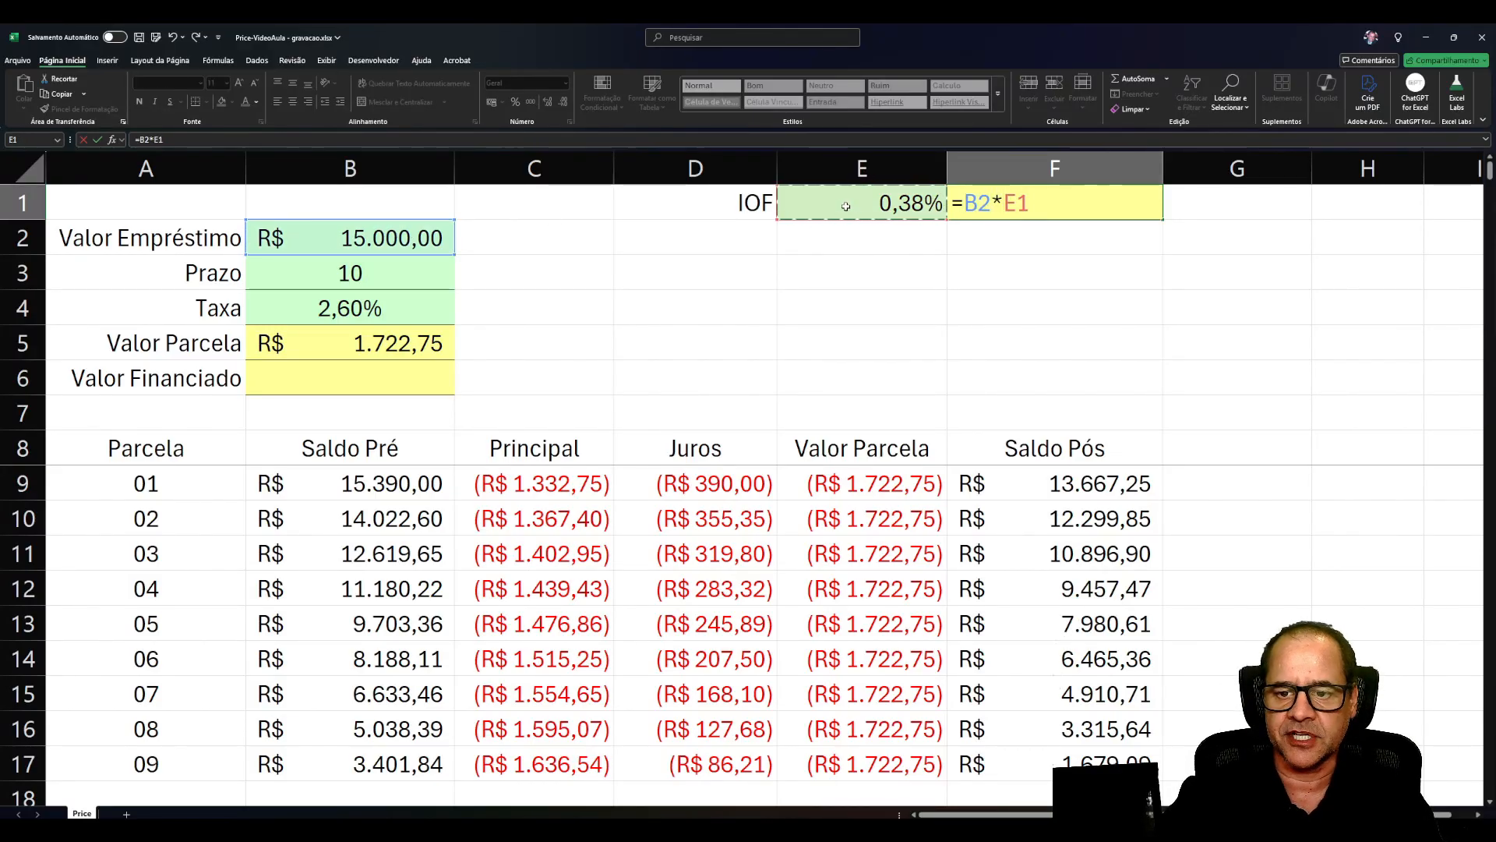
pyautogui.press('Return')
pyautogui.press('Up')
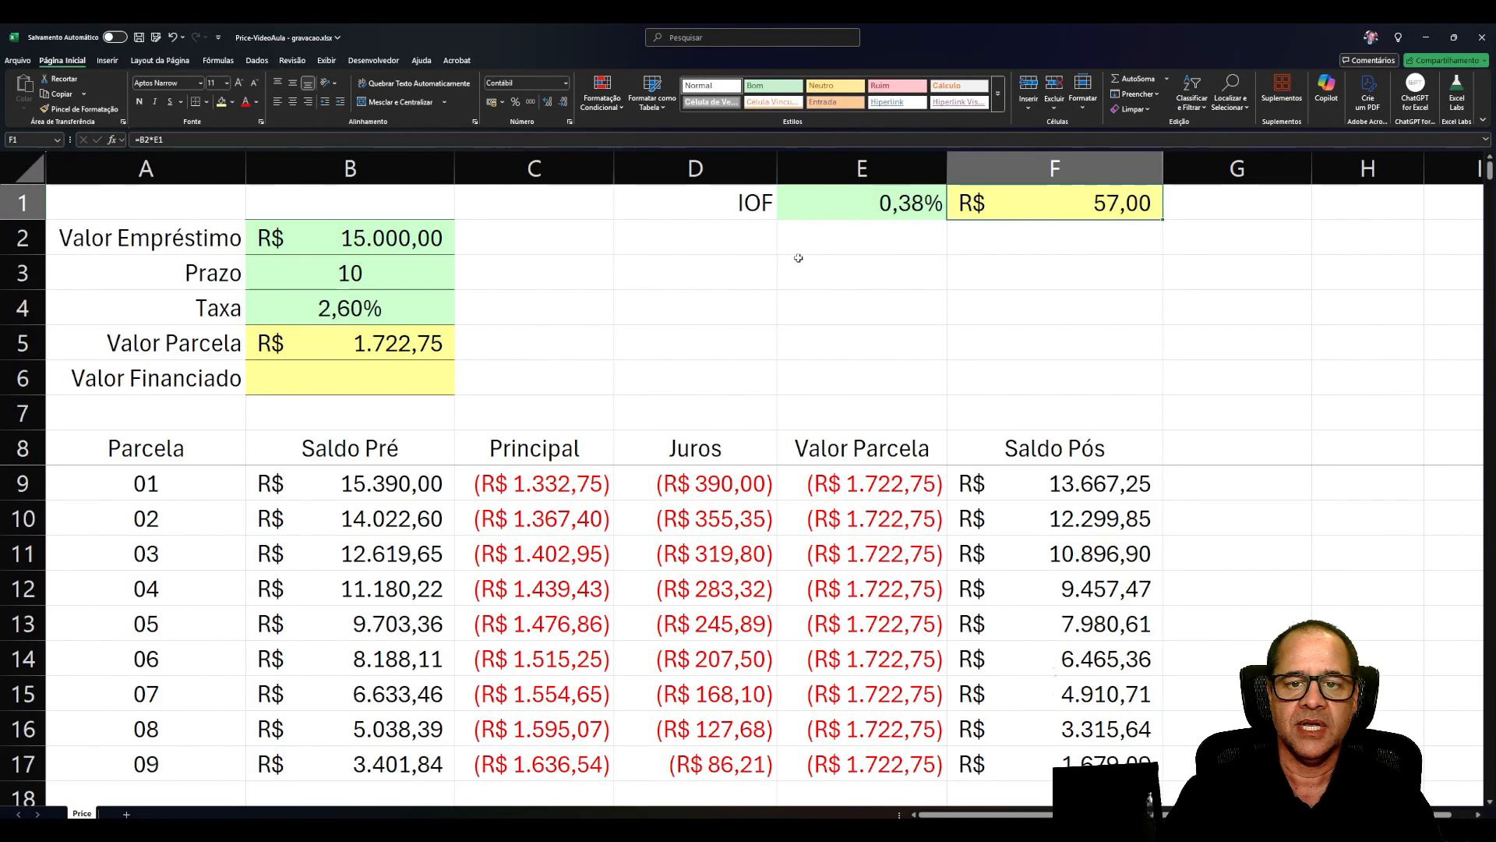
pyautogui.click(390, 244)
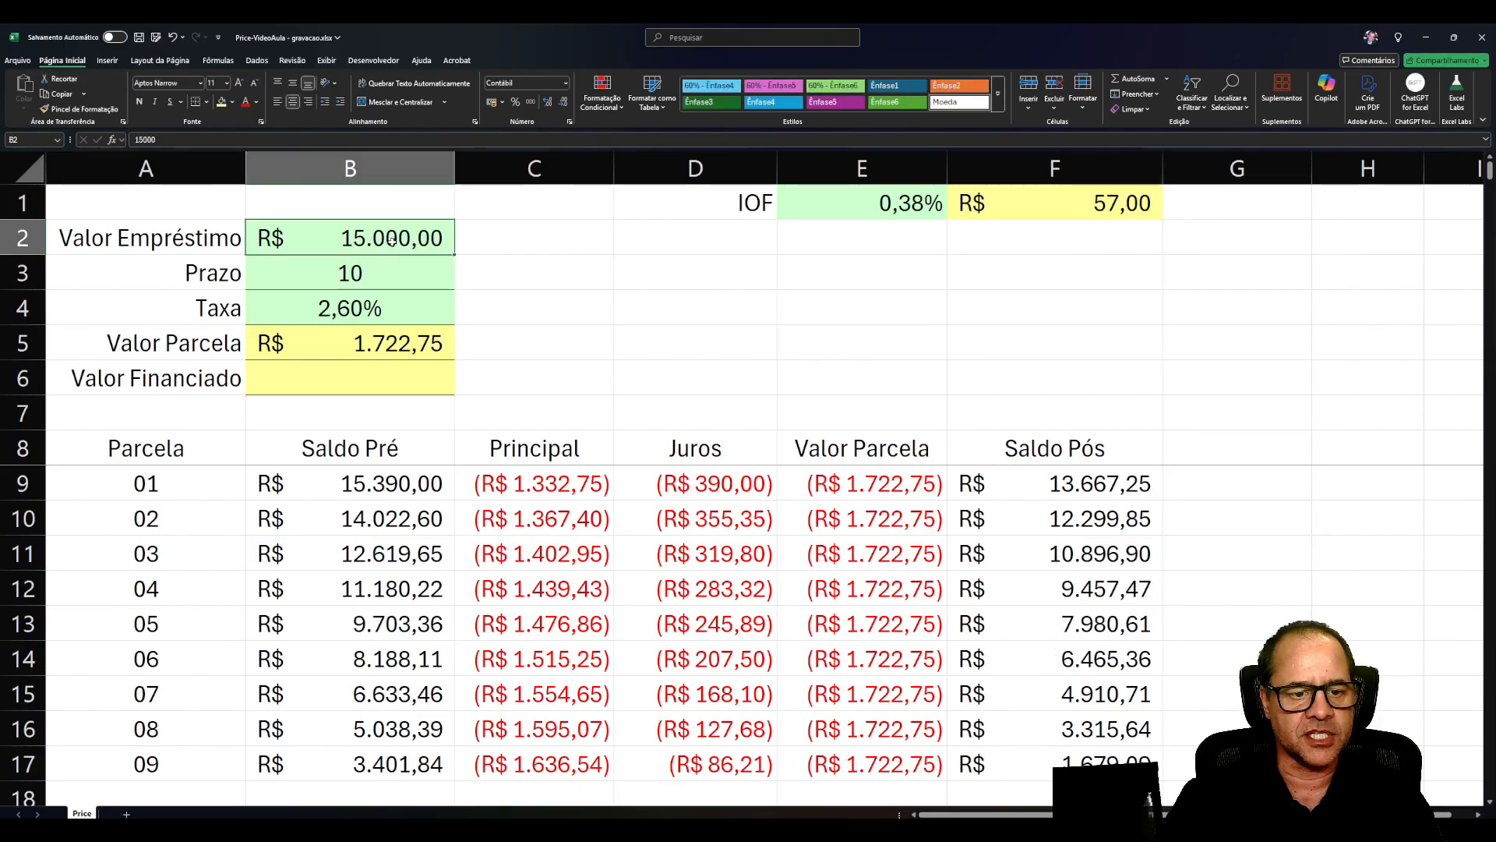
pyautogui.click(359, 276)
# Calculate the Valor Financiado in cell B6 with the formula =B2+F1.
pyautogui.click(357, 376)
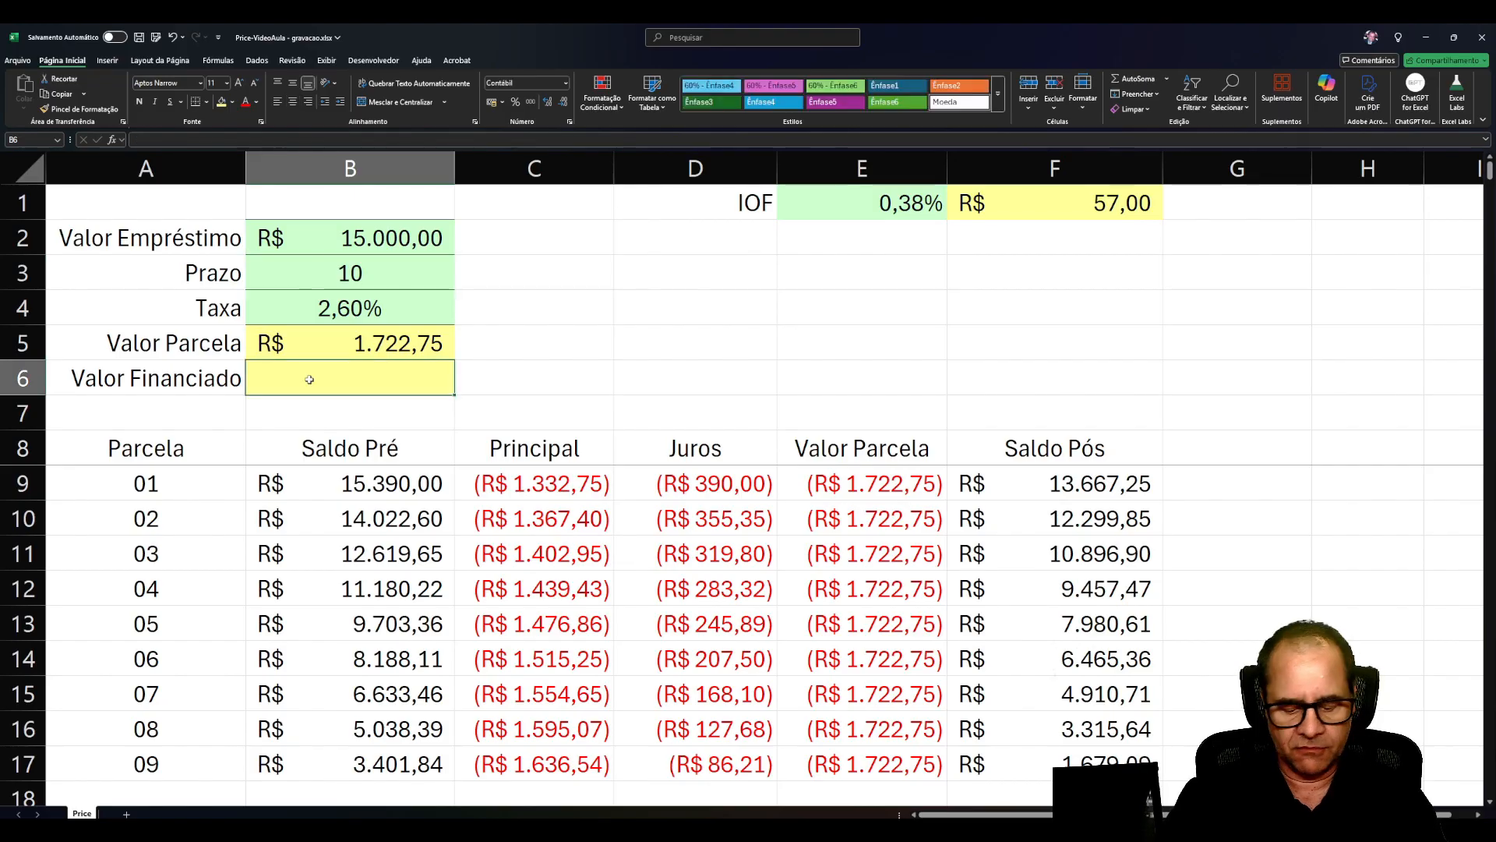
pyautogui.write('=')
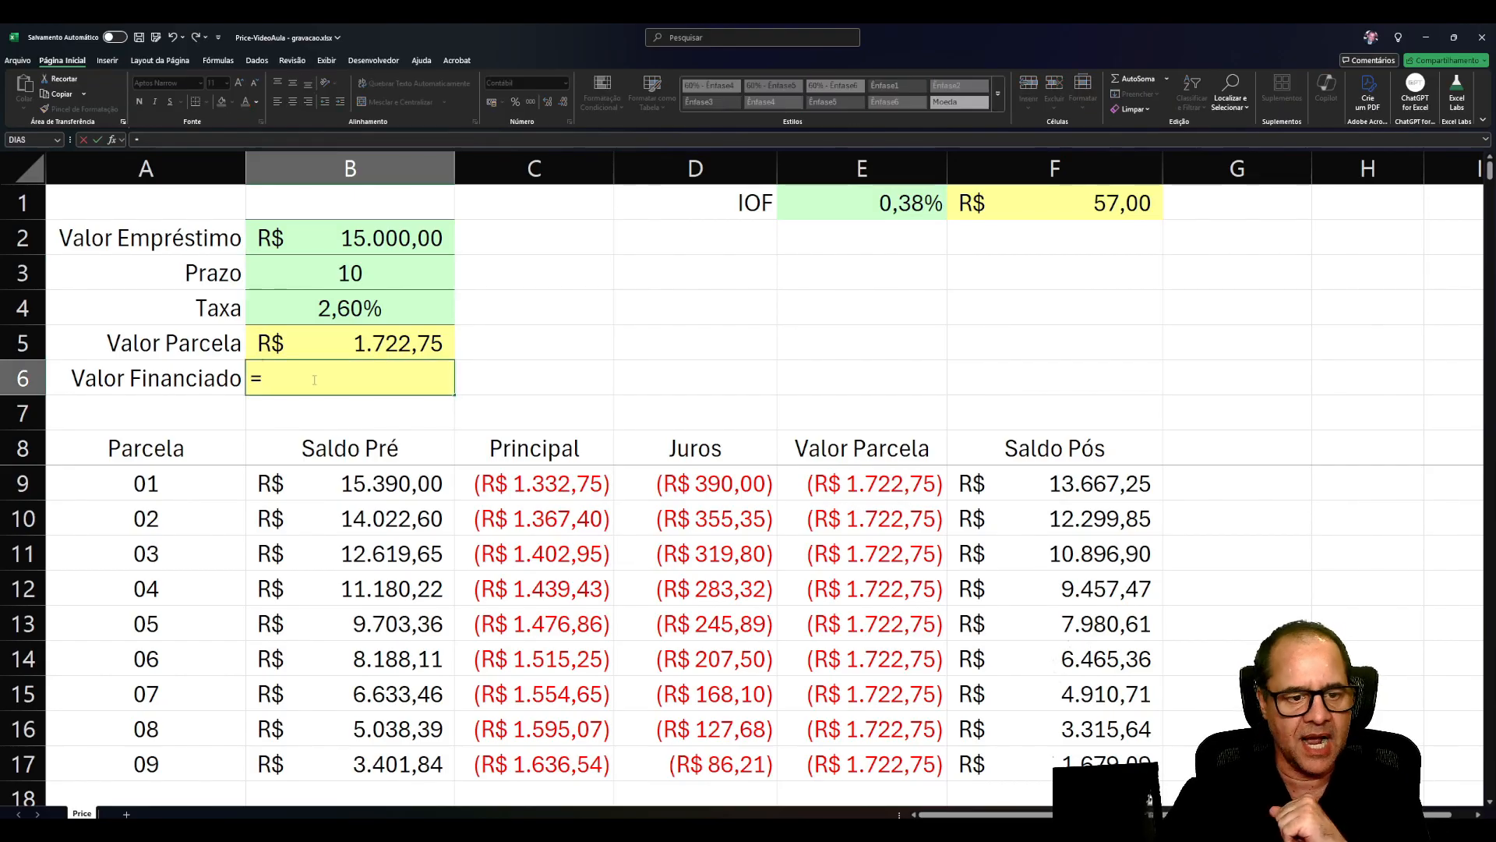
pyautogui.click(381, 240)
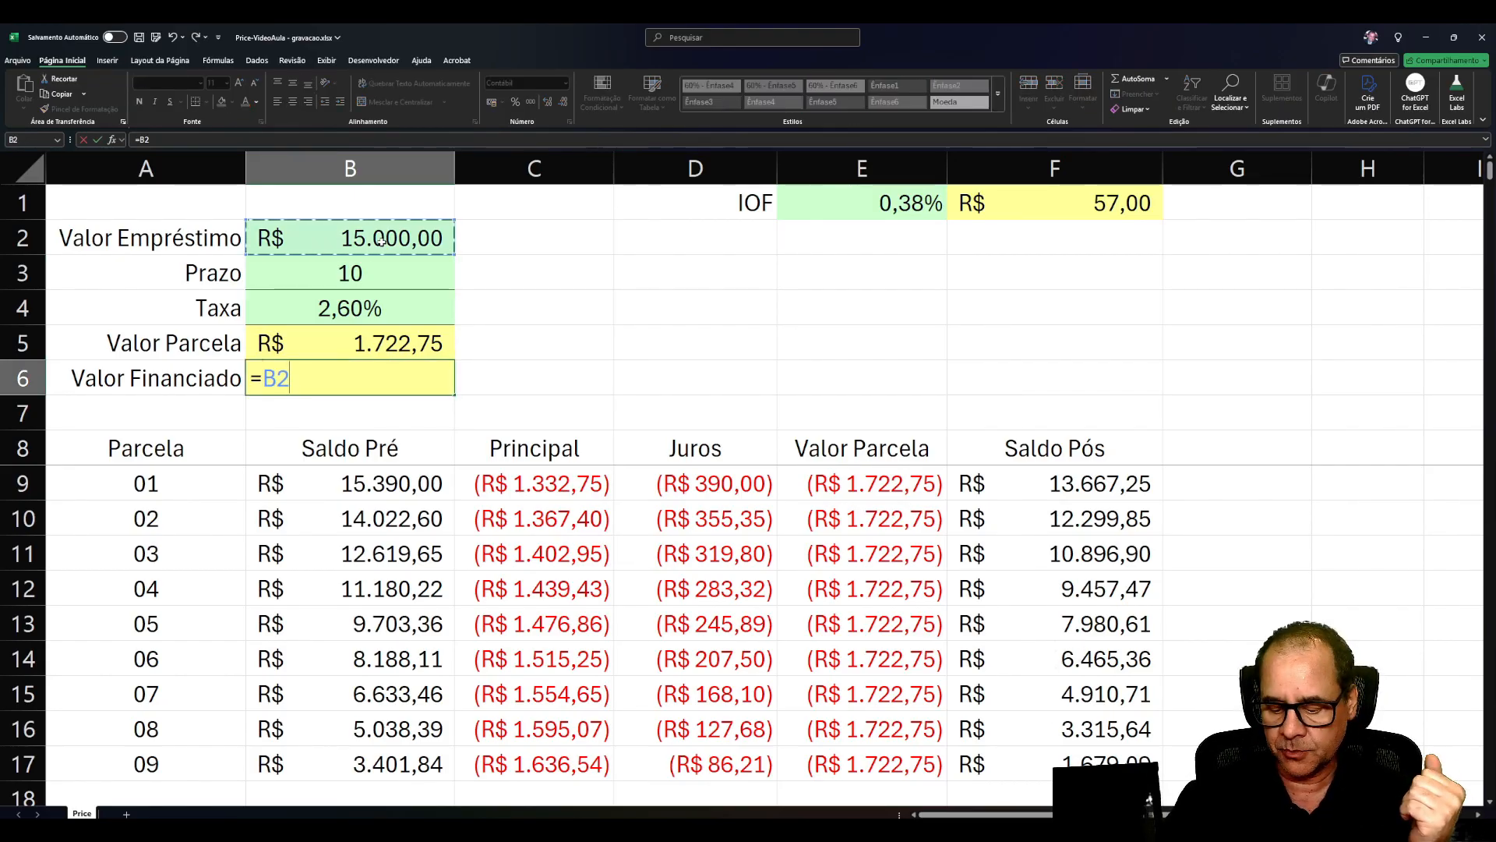
pyautogui.write('+')
pyautogui.click(1054, 209)
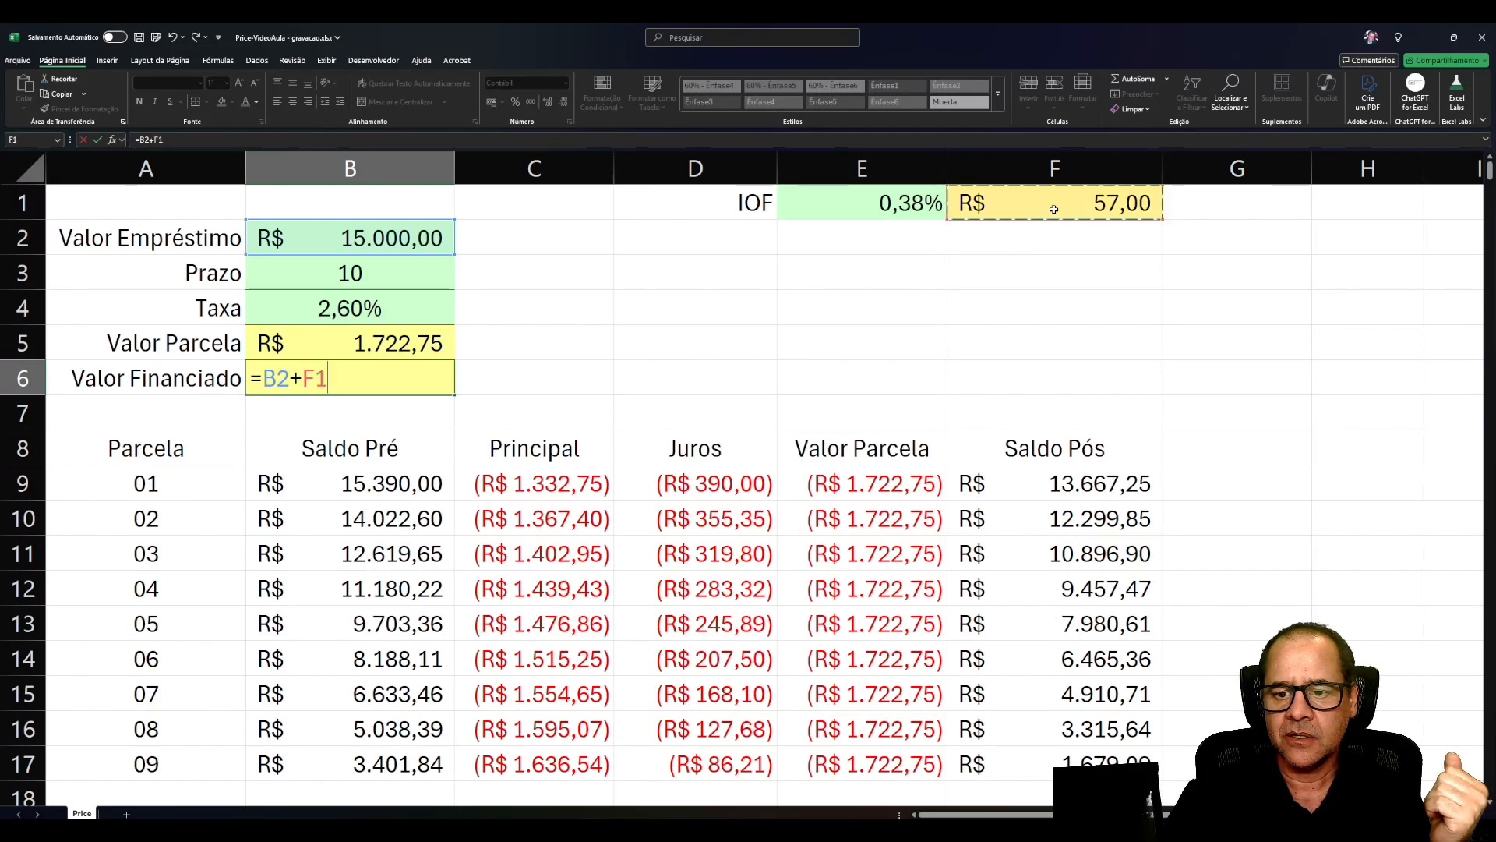
pyautogui.hotkey('ctrl', 'Return')
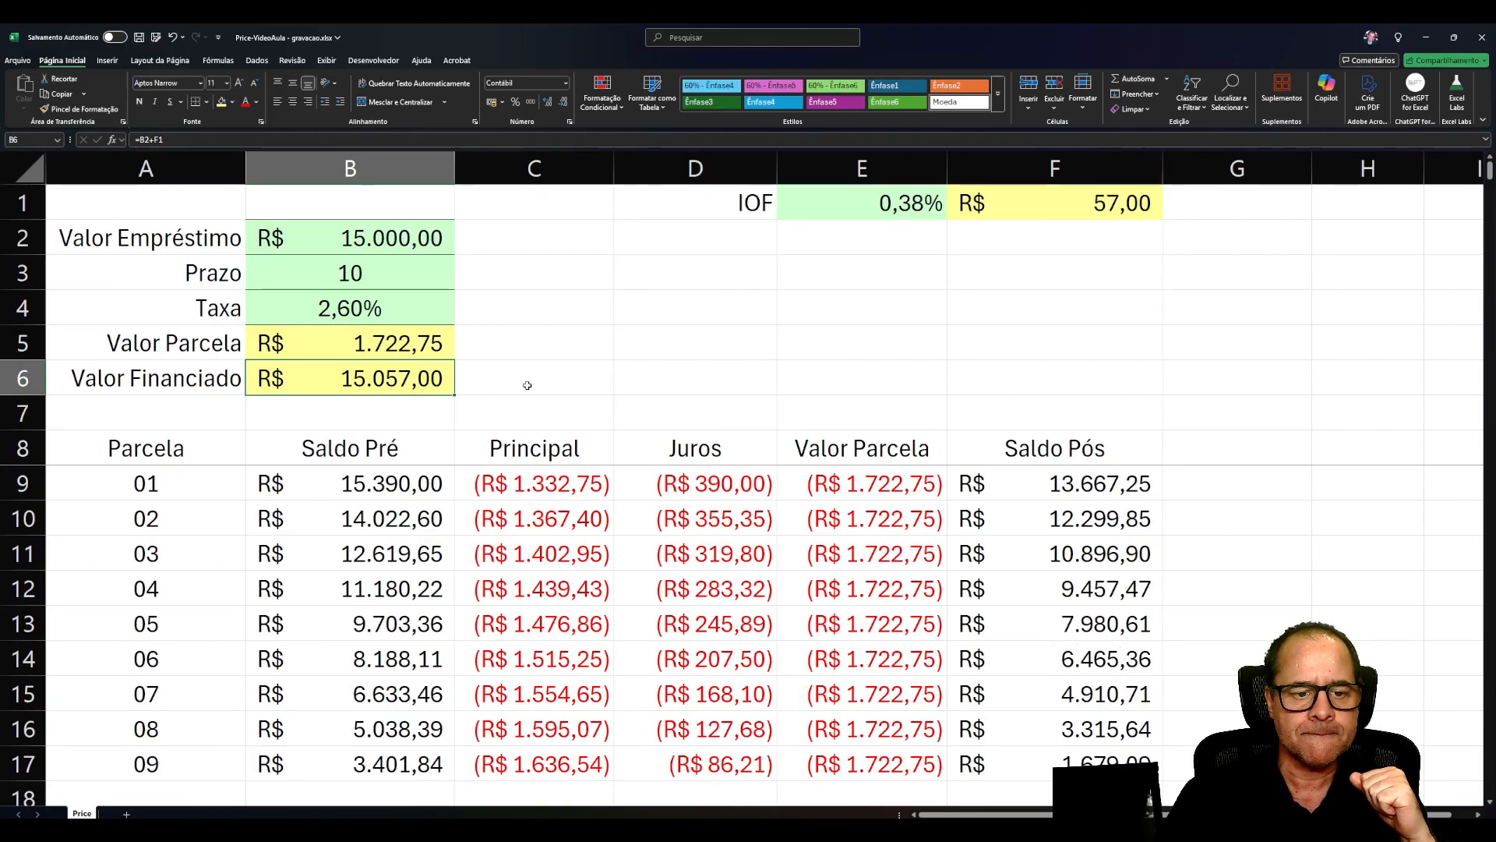
# Enter the label "IOF Dia" in cell D2, below the IOF label.
pyautogui.click(738, 242)
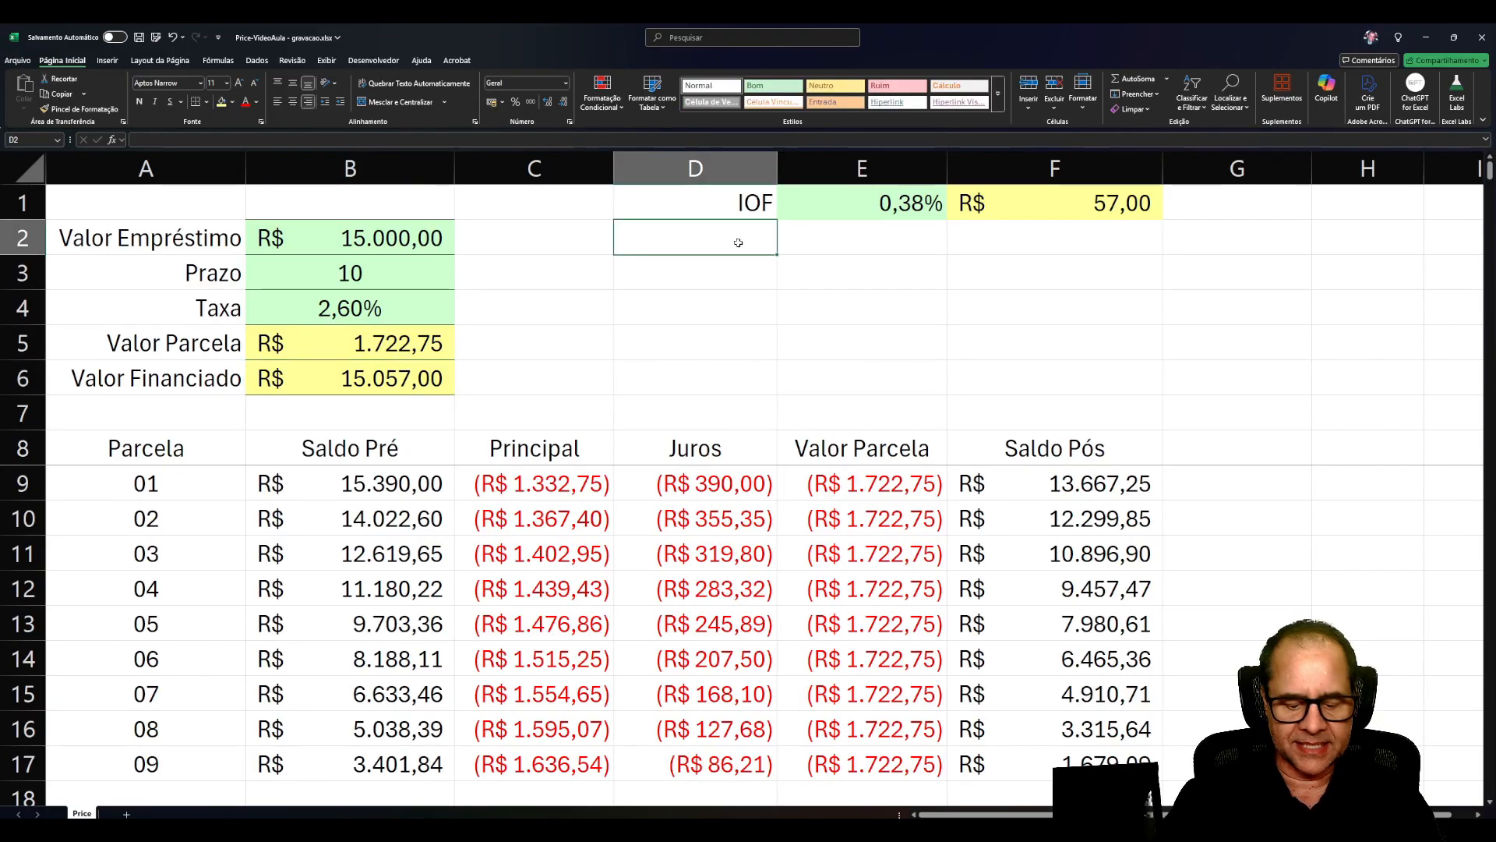
pyautogui.write('IOF')
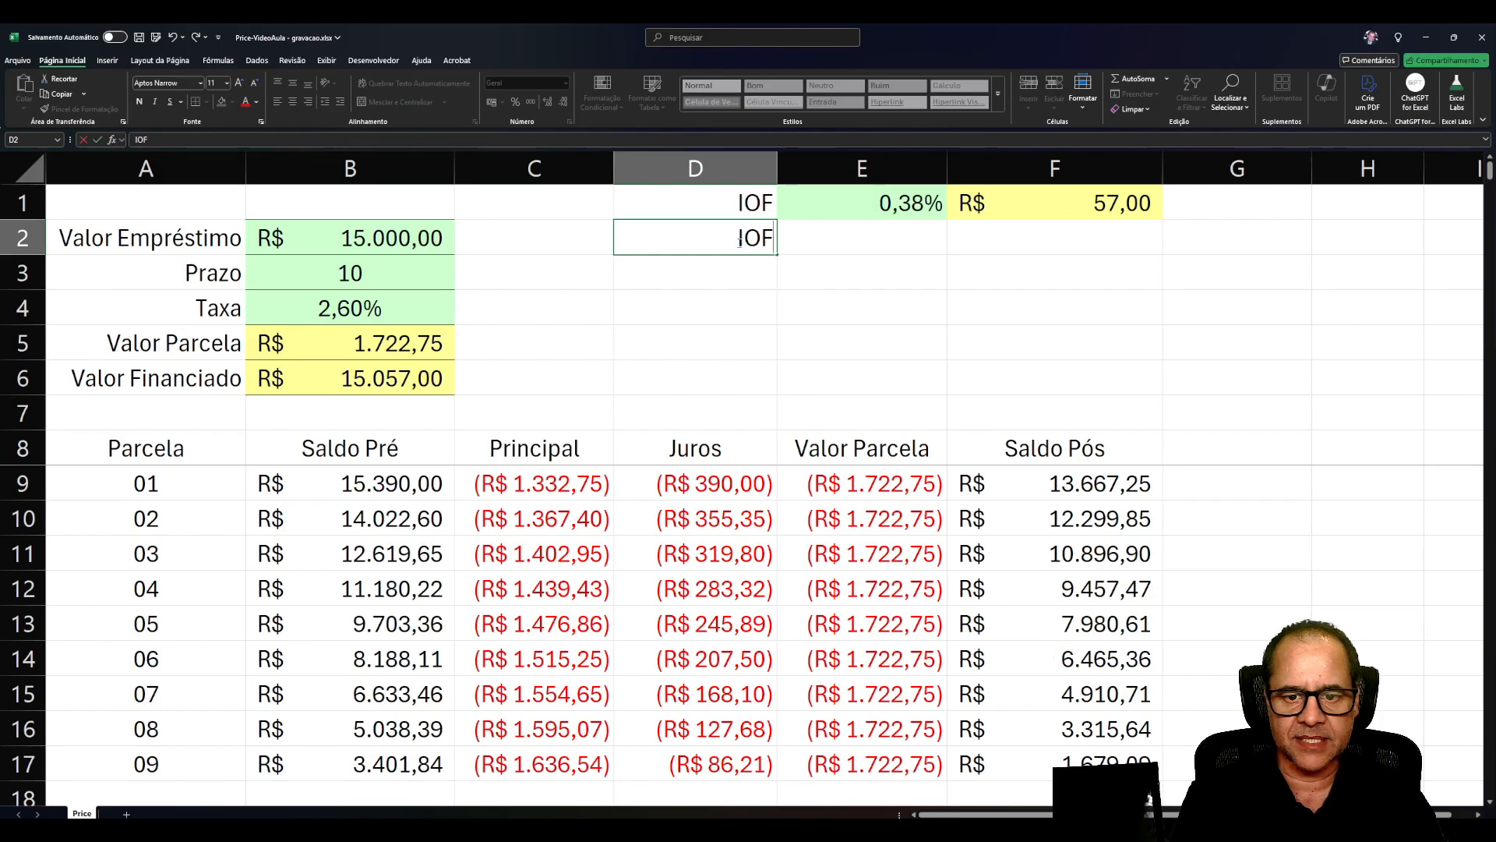
pyautogui.write(' Dia')
pyautogui.press('Tab')
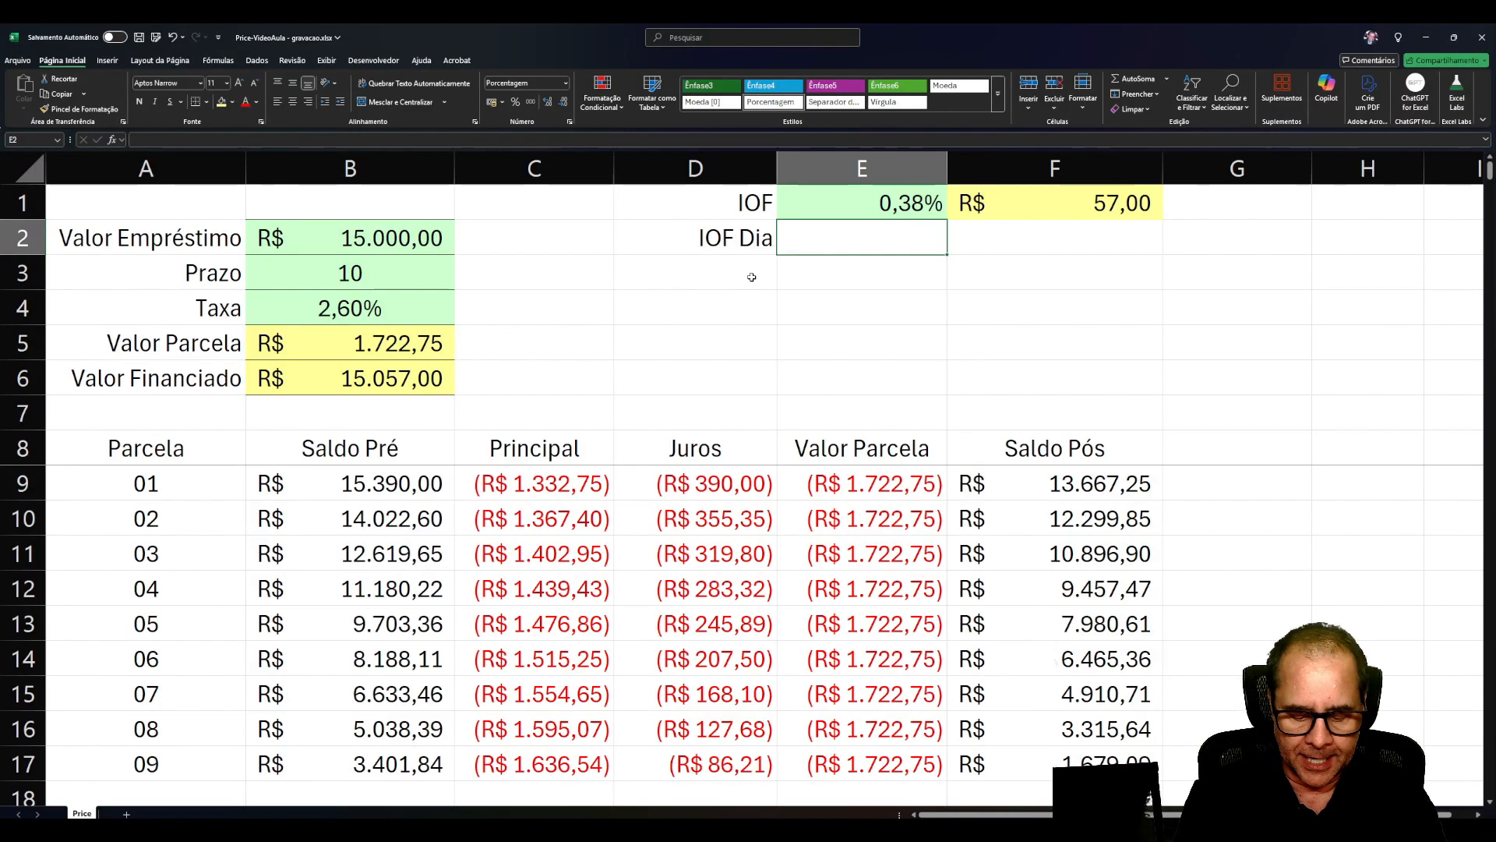
pyautogui.write('=Se')
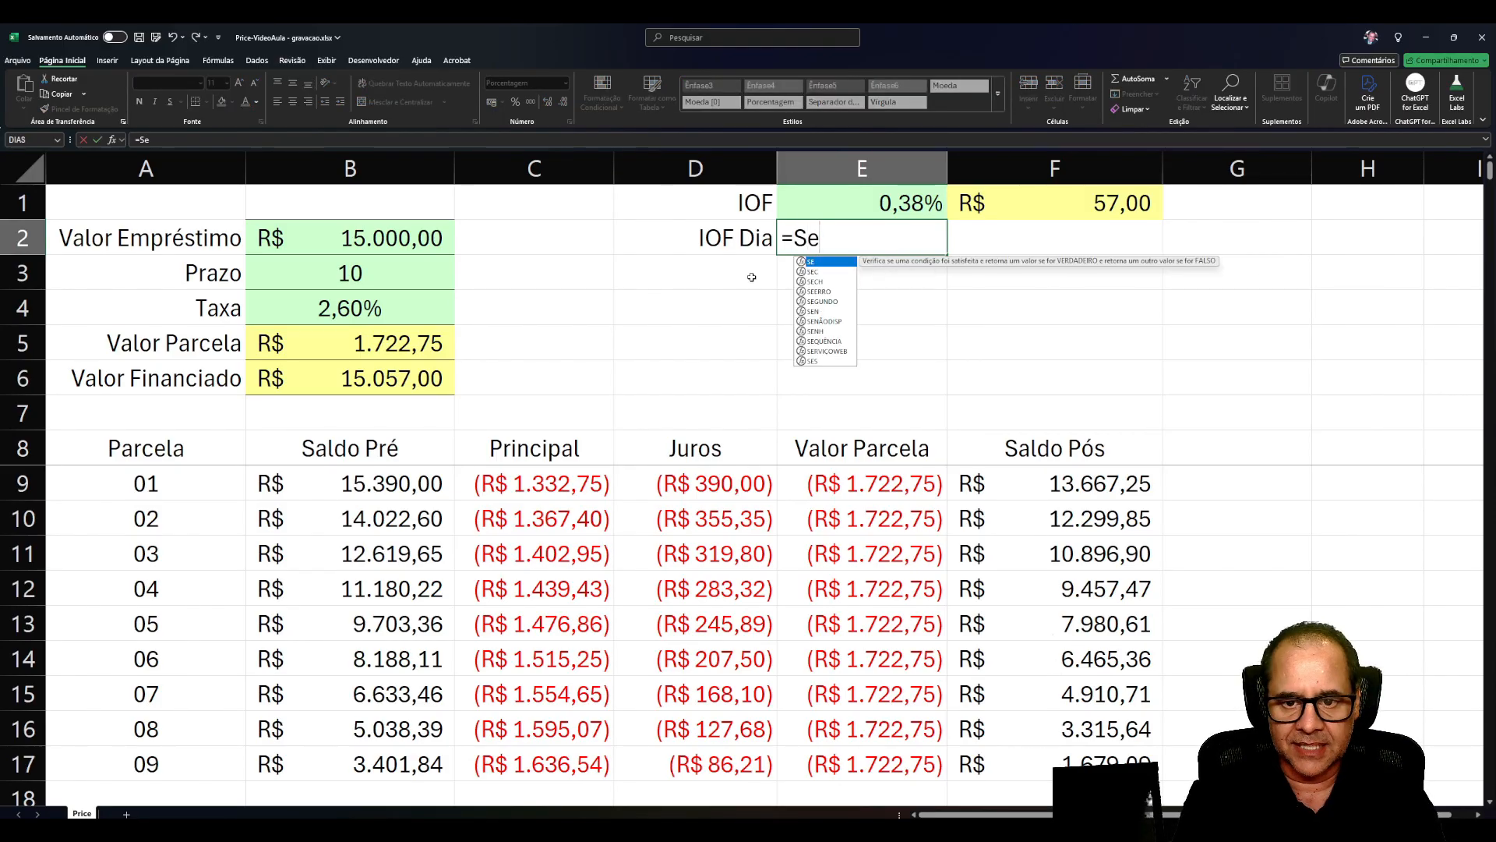
pyautogui.press('Escape')
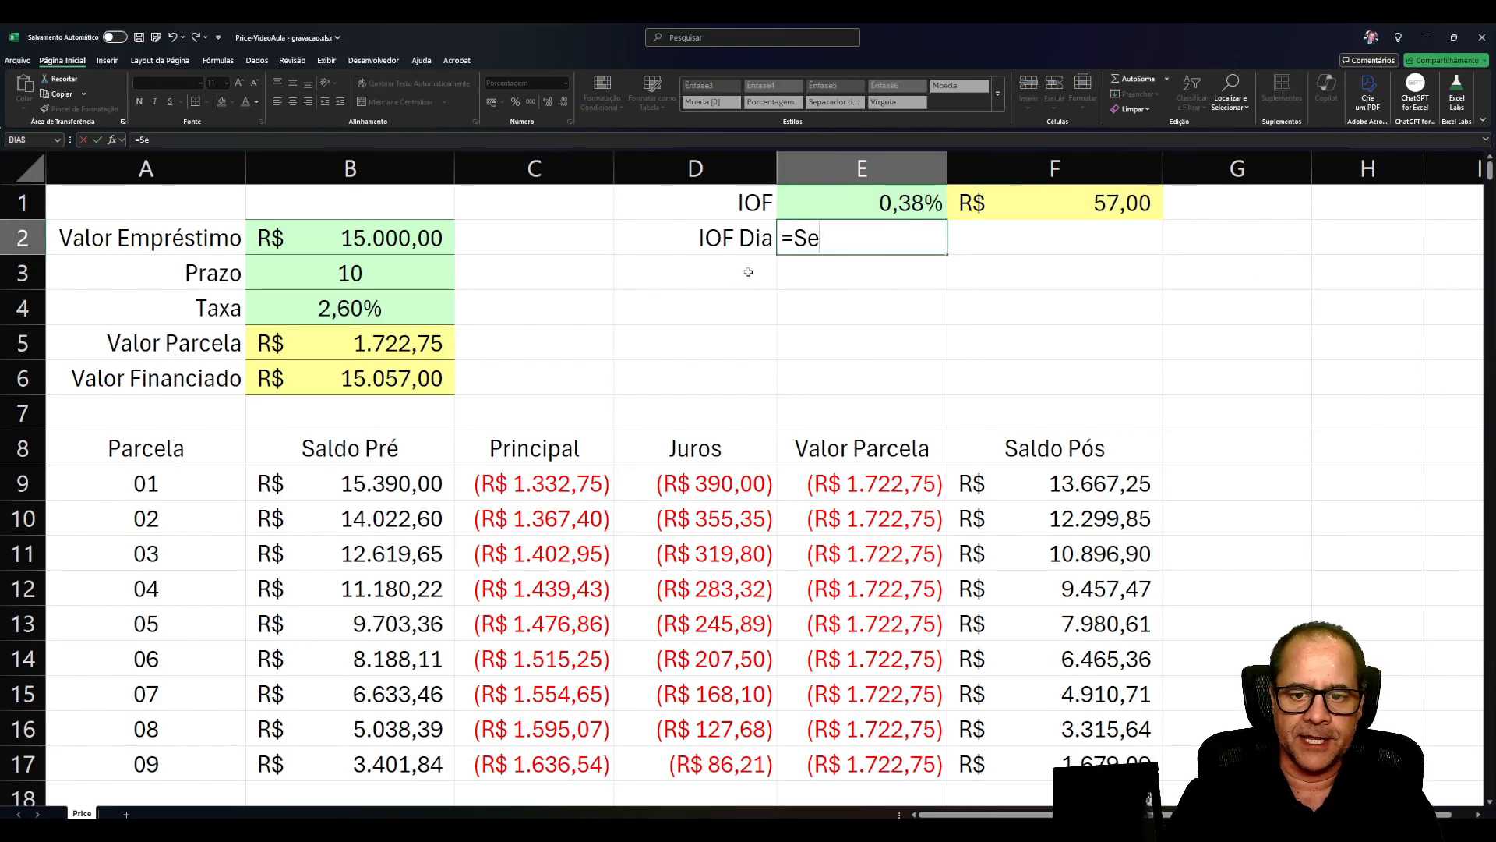
pyautogui.press('Escape')
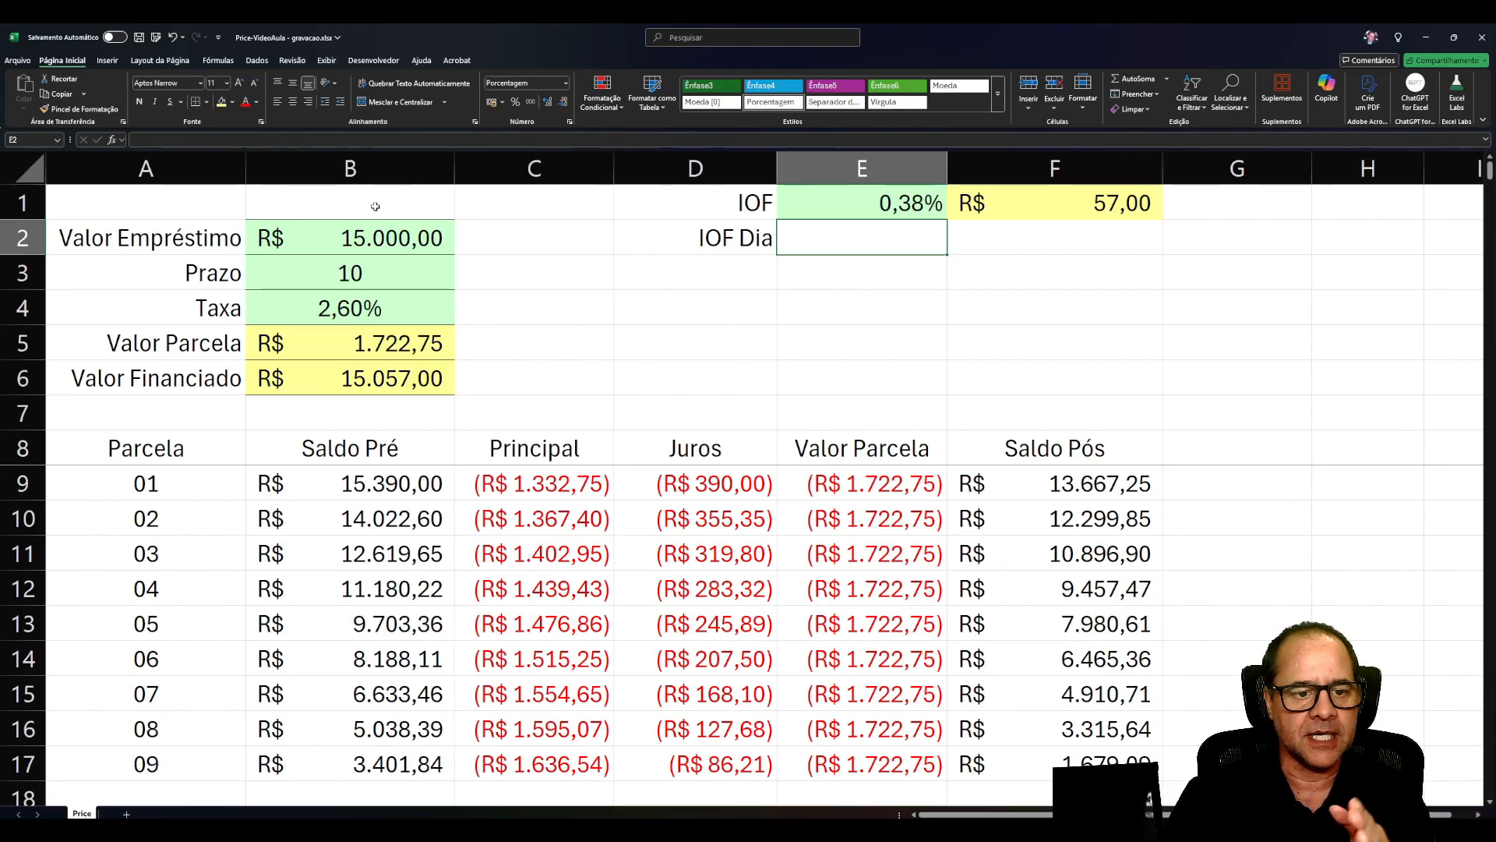
# Enter the label "Tomador" in cell A1 and fill the adjacent cell B1 with the light green input color.
pyautogui.click(205, 204)
pyautogui.write('Tomador')
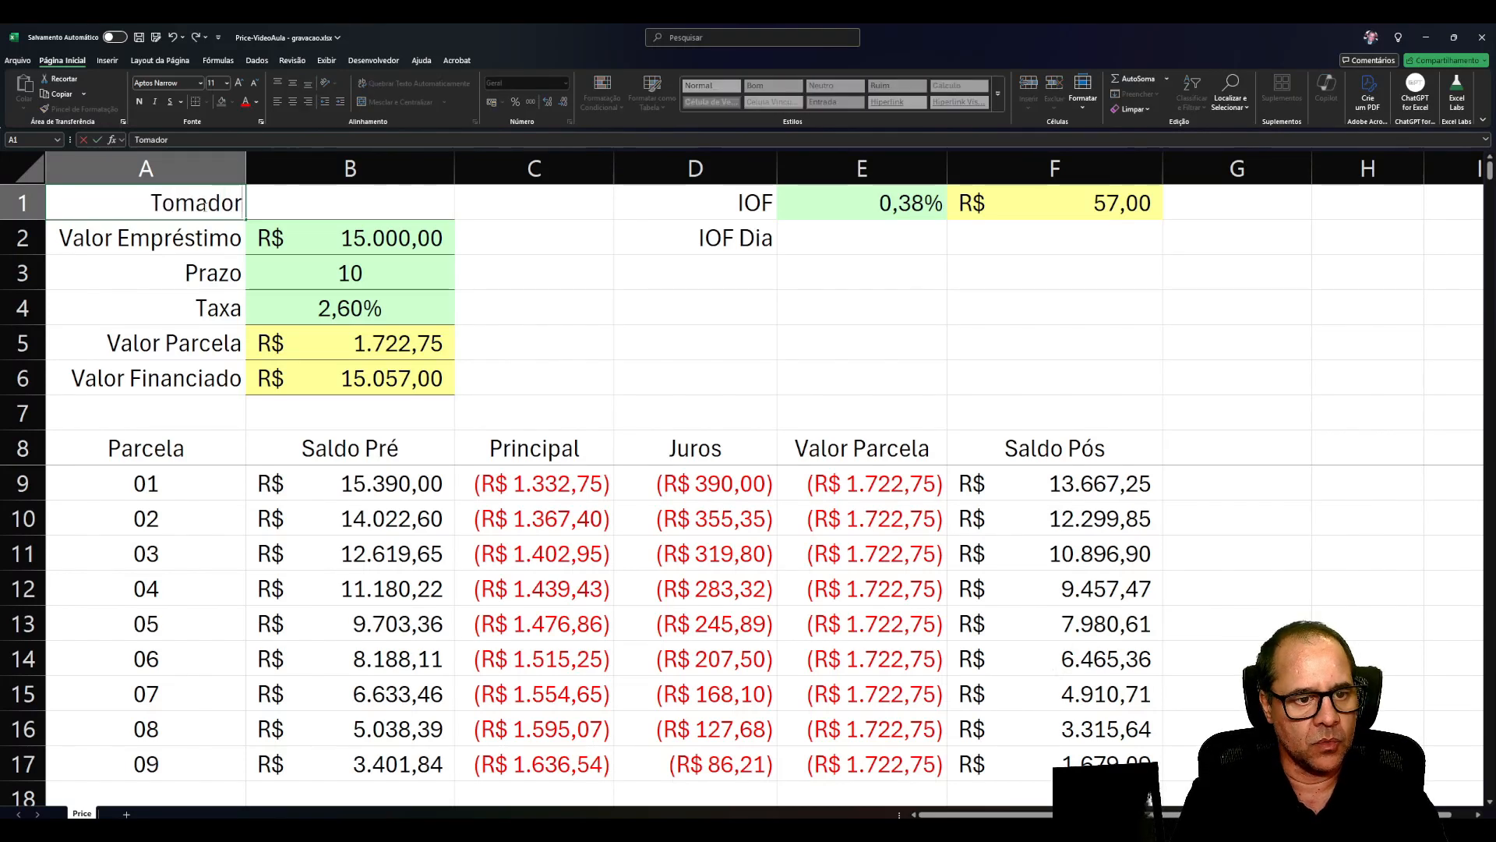
pyautogui.press('Tab')
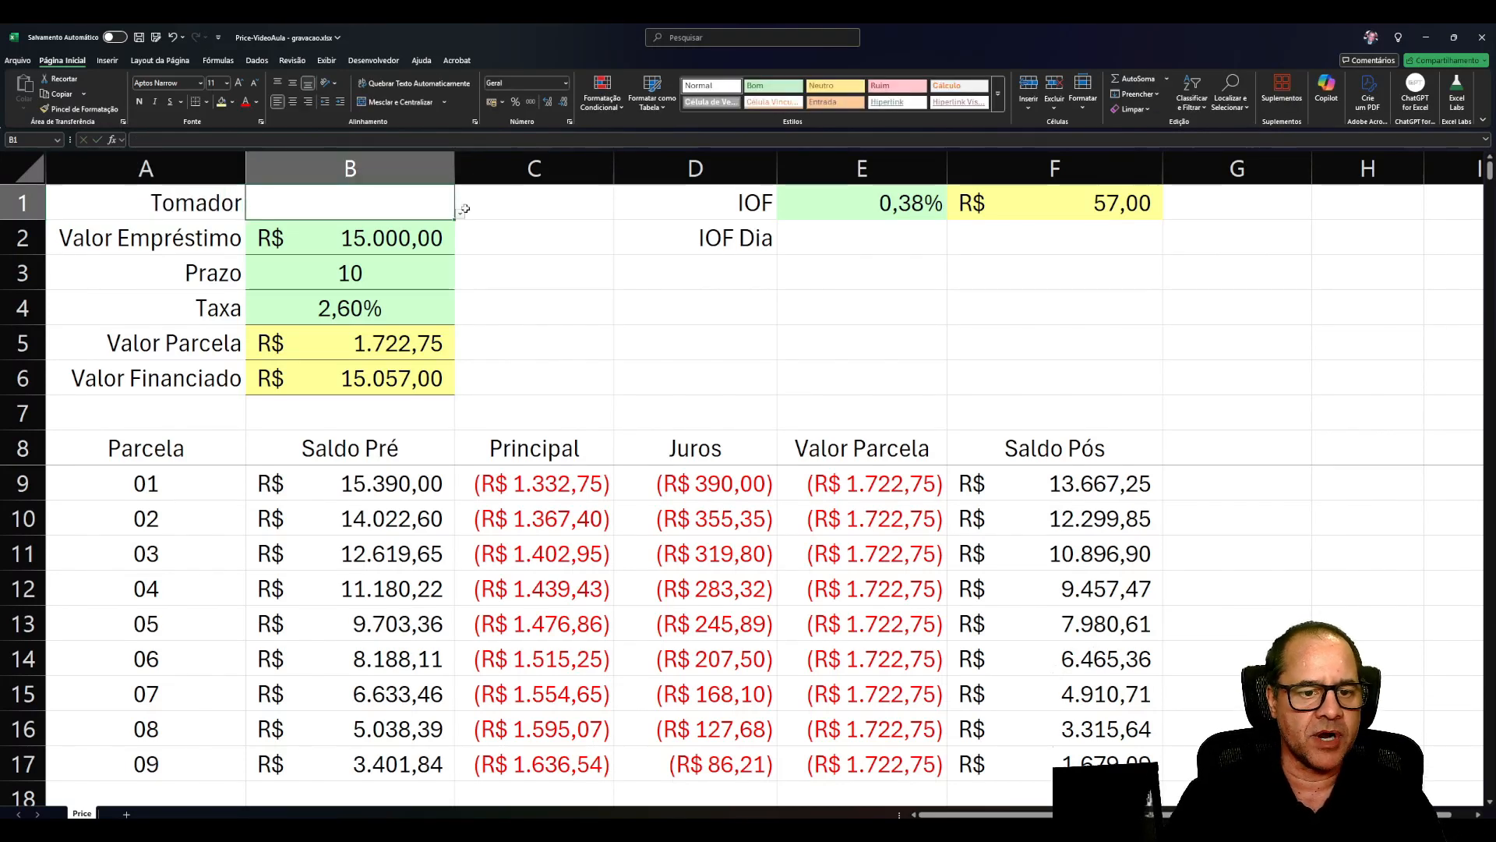
pyautogui.click(231, 103)
pyautogui.click(239, 313)
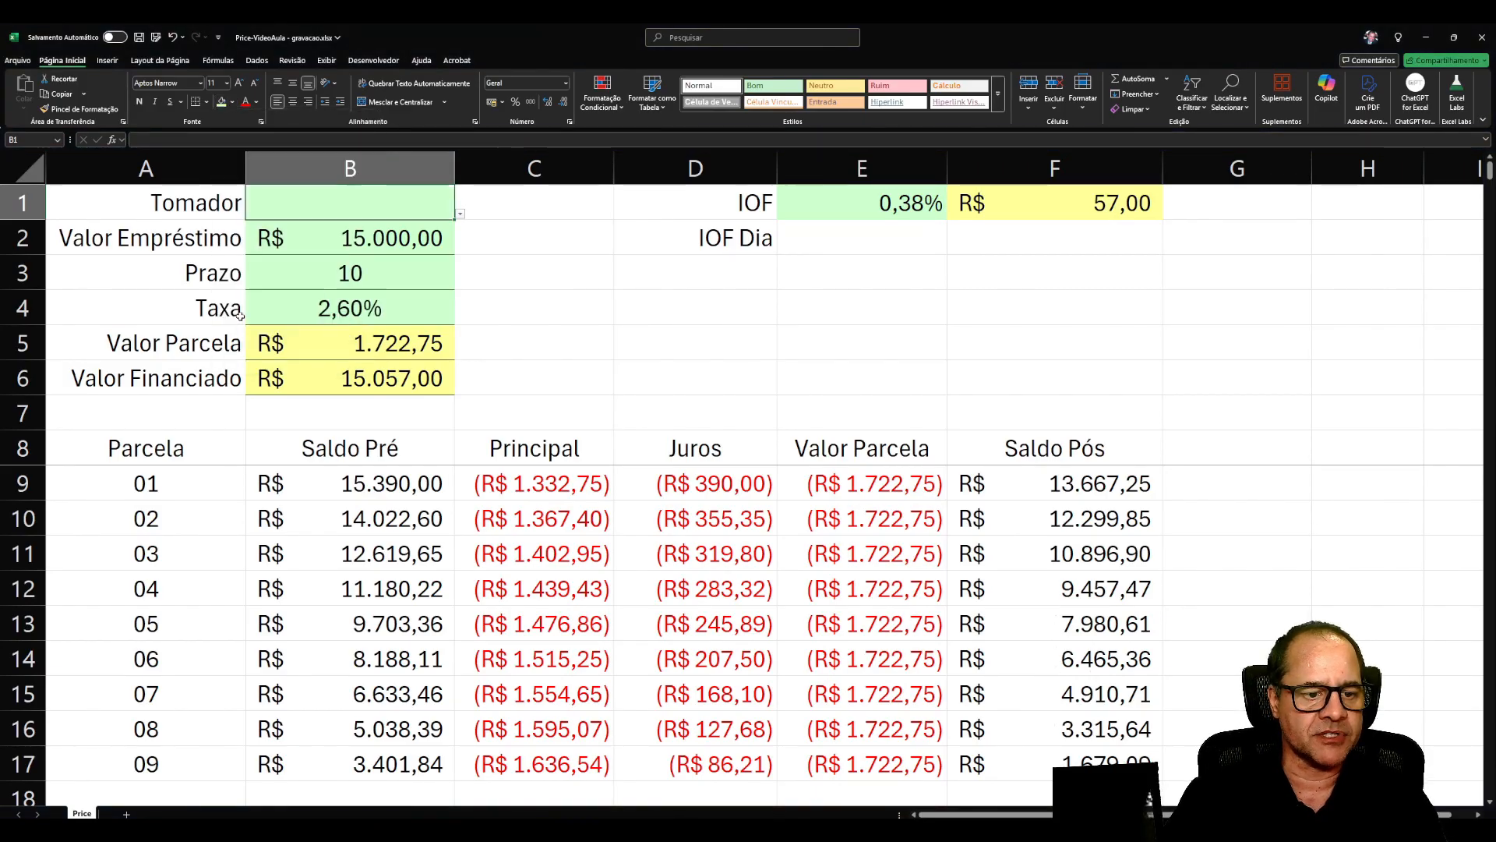
# Review the data validation settings of the Tomador cell B1.
pyautogui.click(501, 300)
pyautogui.click(409, 199)
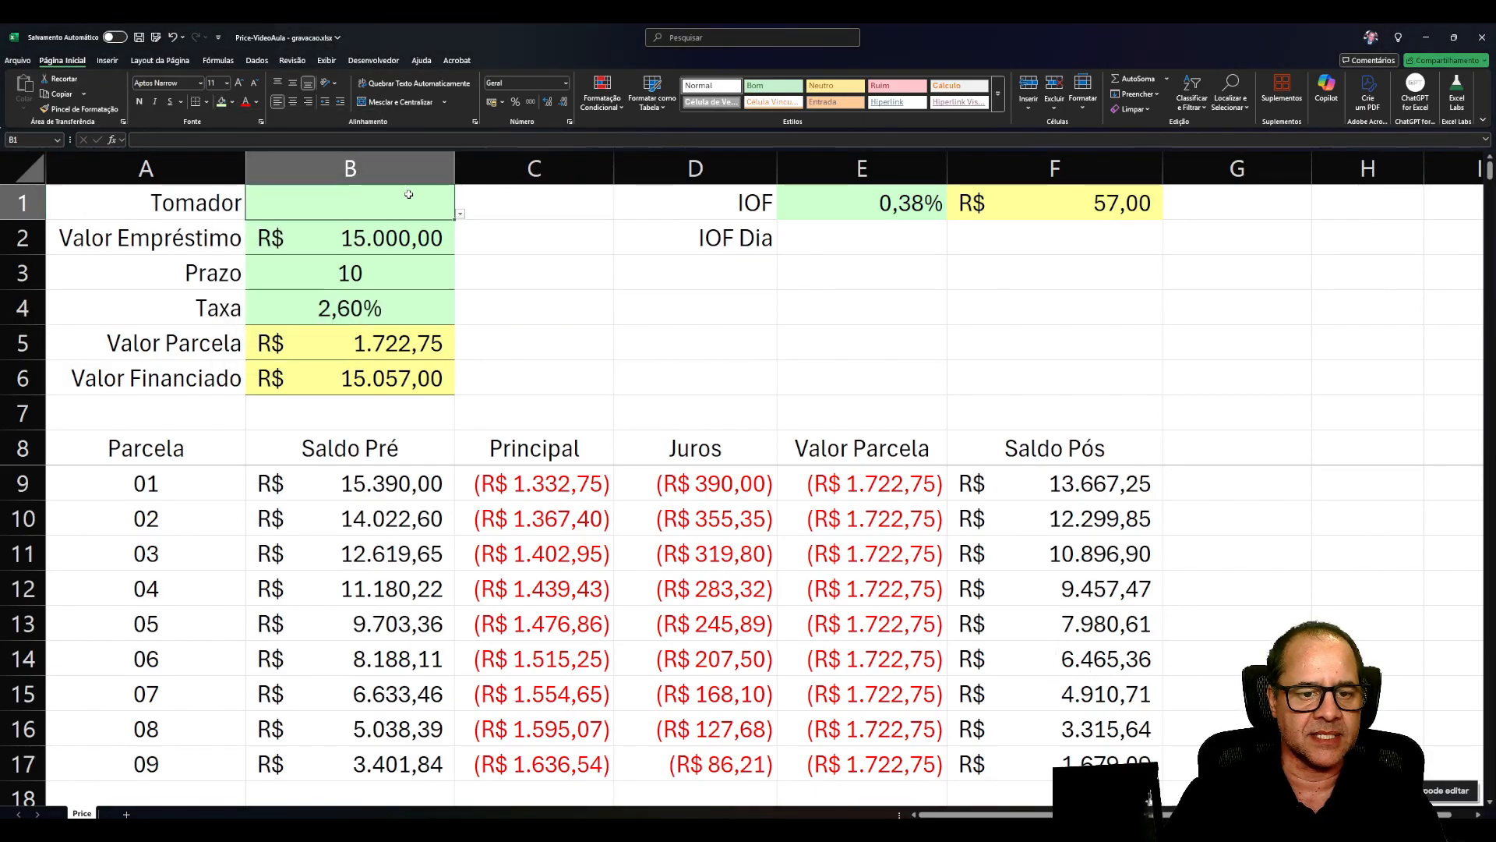
pyautogui.click(257, 61)
pyautogui.click(827, 103)
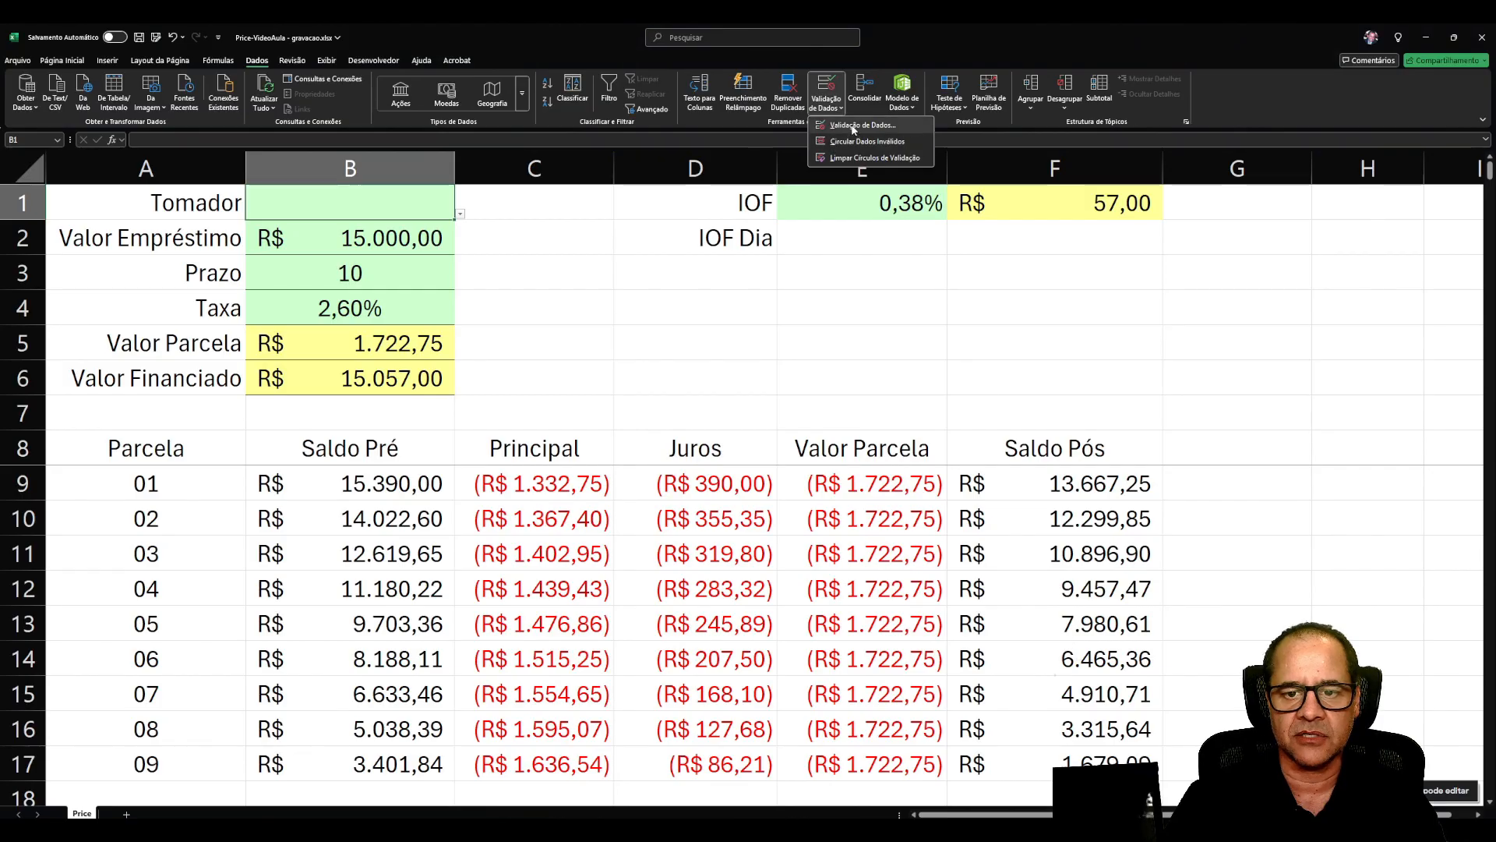
pyautogui.click(854, 128)
pyautogui.click(791, 429)
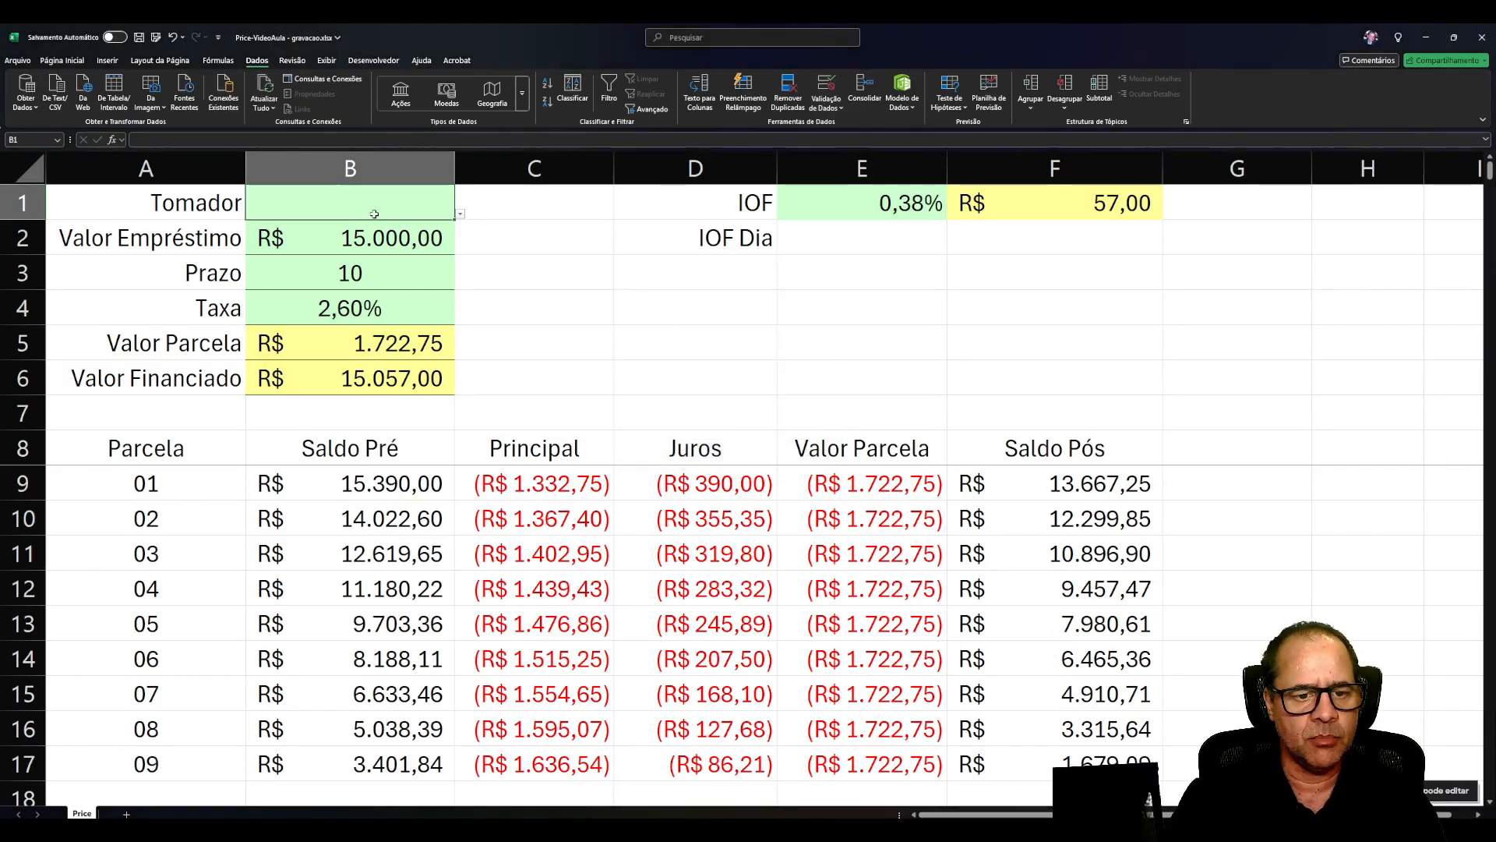
# Try the Tomador choices in cell B1 by switching between PF and PJ, finishing on PJ.
pyautogui.click(460, 214)
pyautogui.click(419, 226)
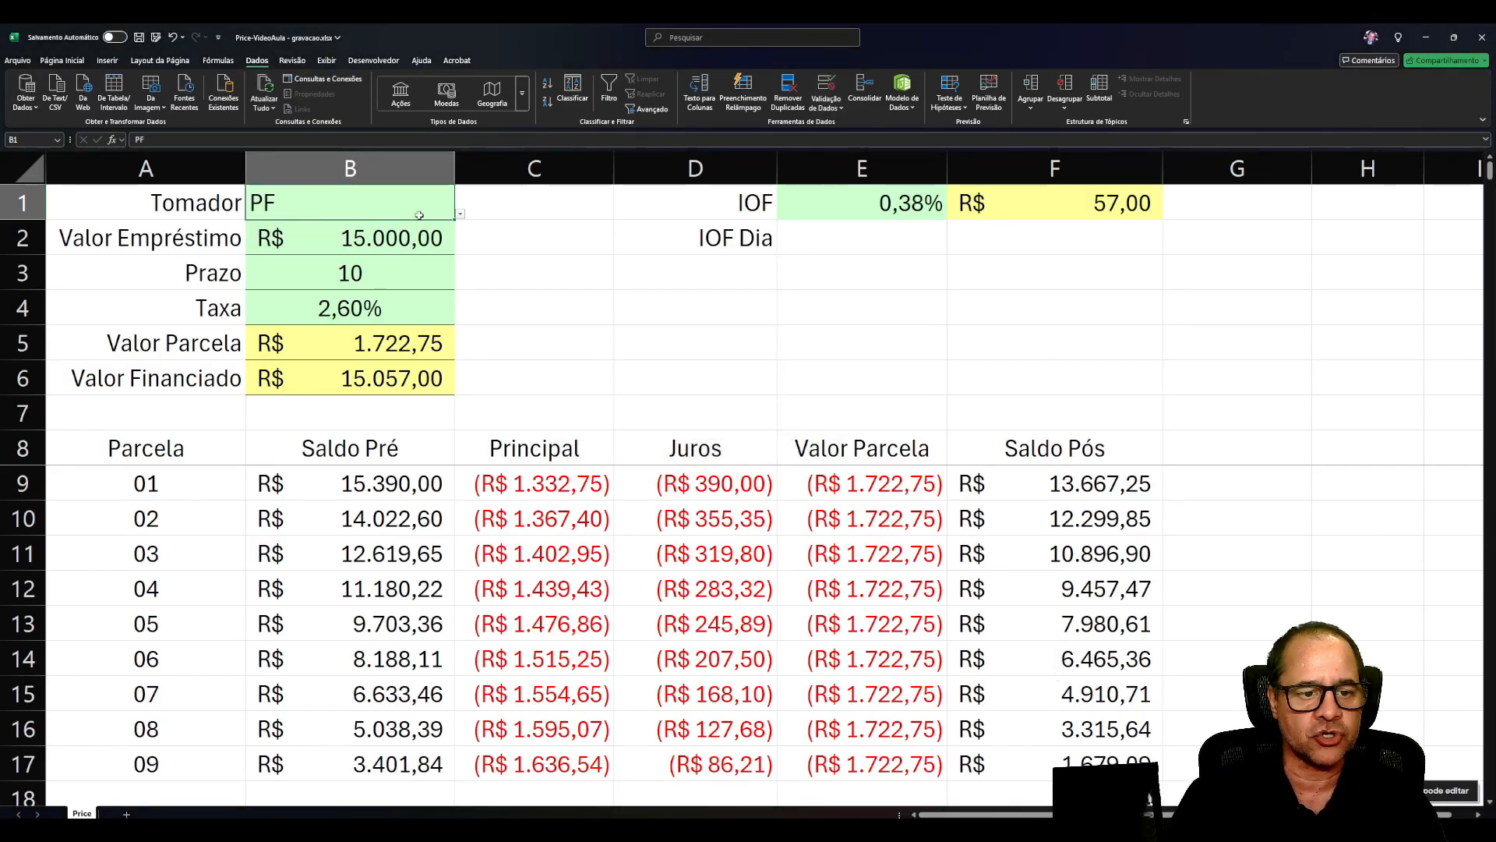
pyautogui.click(460, 213)
pyautogui.click(297, 237)
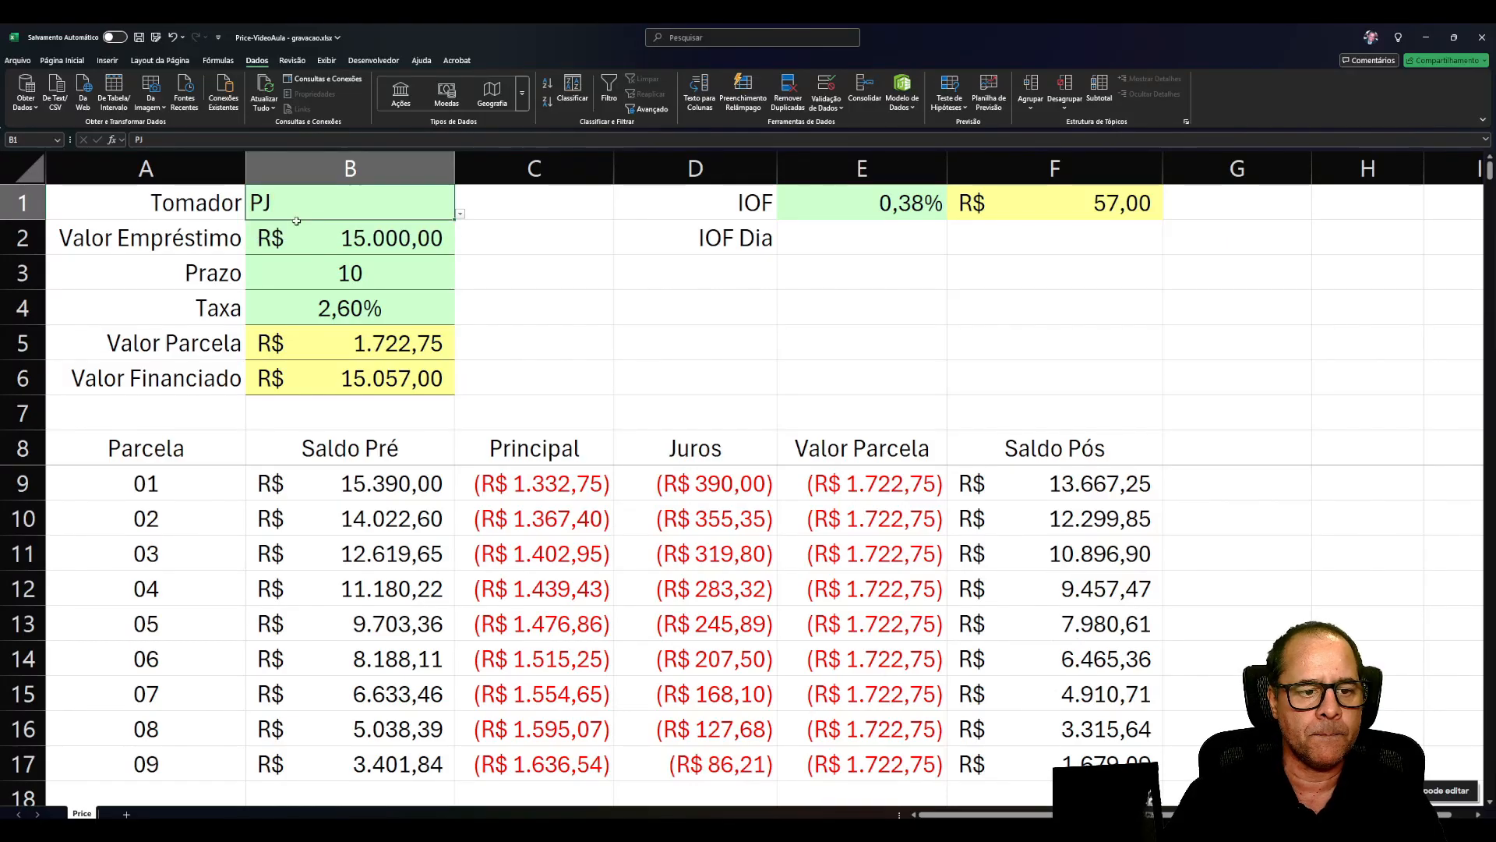
pyautogui.click(460, 213)
pyautogui.click(298, 227)
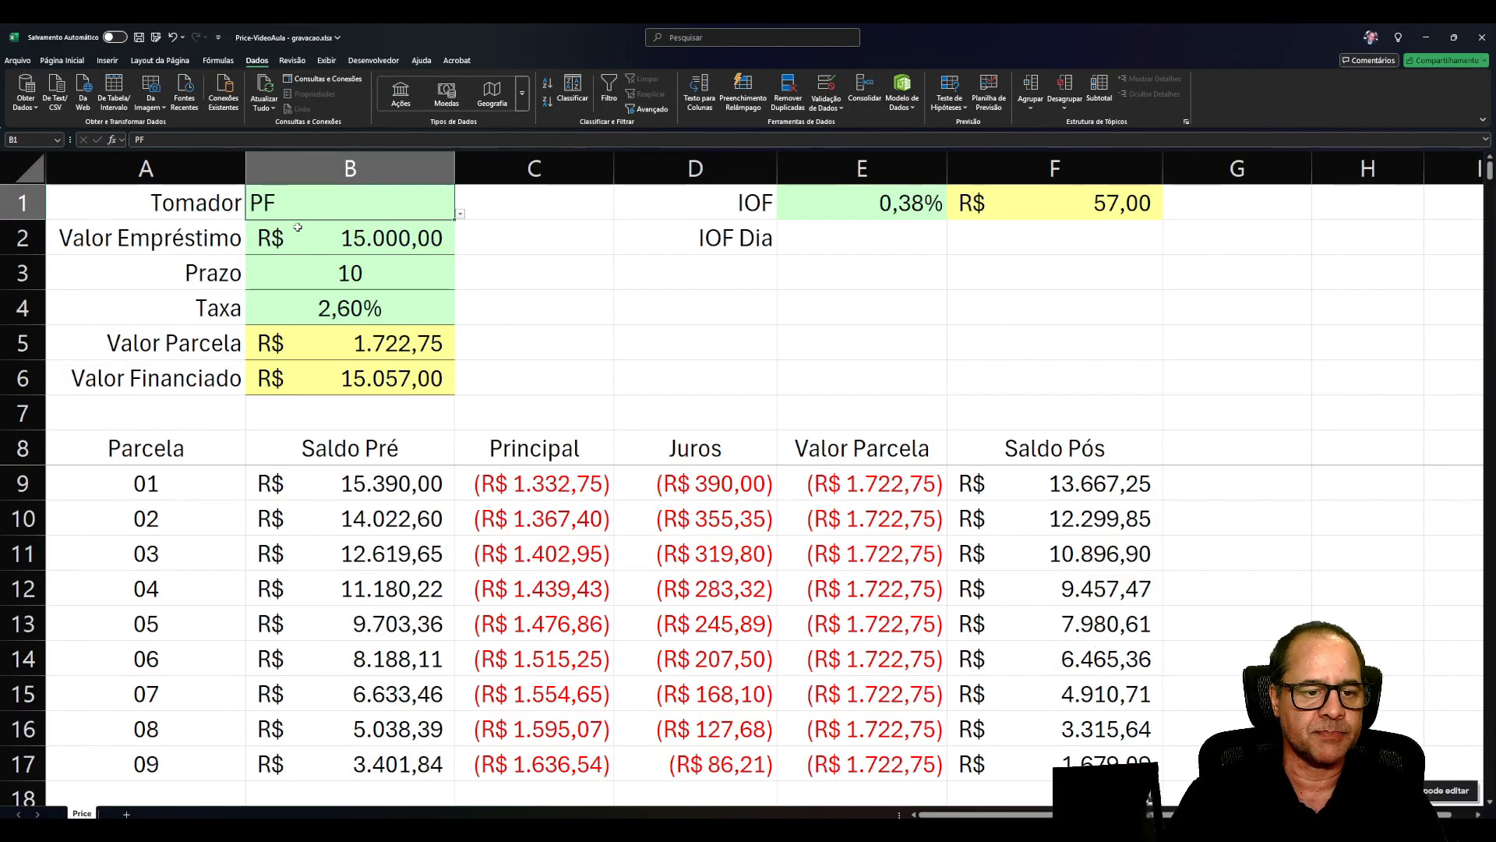
pyautogui.click(460, 214)
pyautogui.click(274, 236)
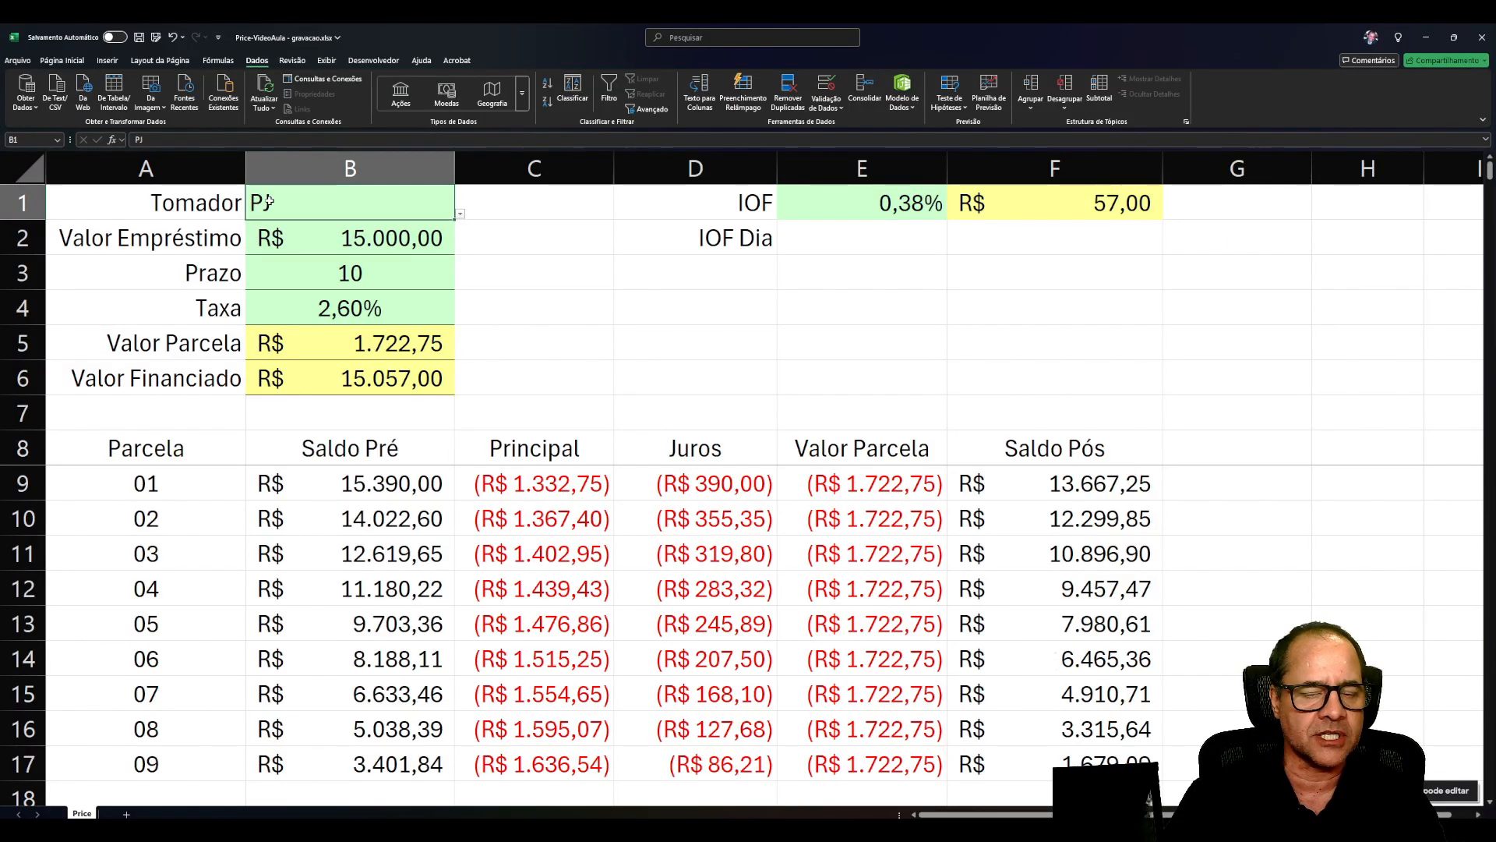
# Start an SE formula in the IOF Dia cell E2 with the condition B1="PF".
pyautogui.click(797, 240)
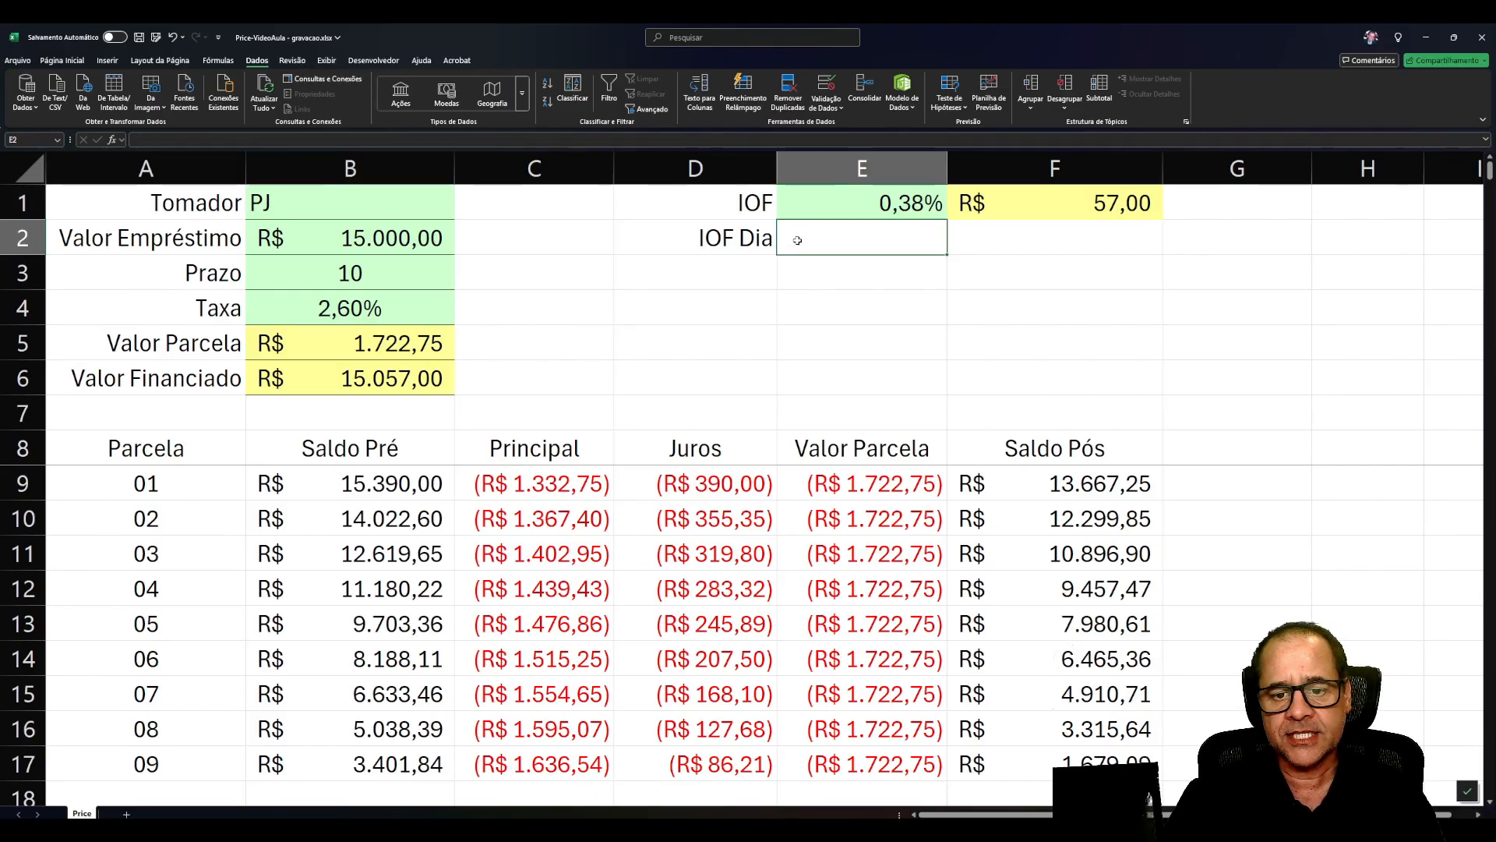
pyautogui.write('=s')
pyautogui.press('capslock')
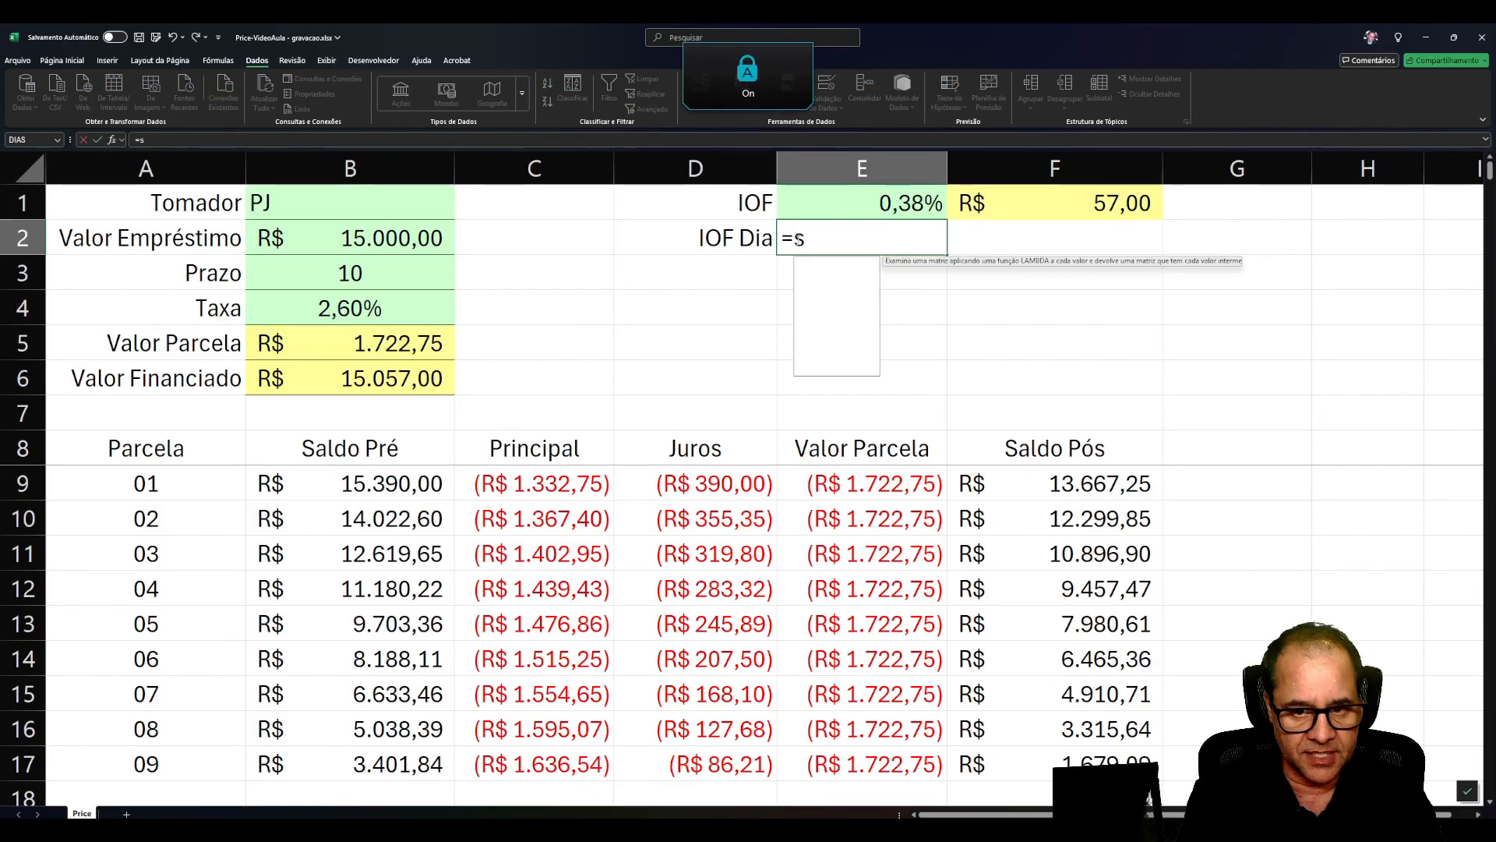
pyautogui.write('E')
pyautogui.press('BackSpace')
pyautogui.press('BackSpace')
pyautogui.press('capslock')
pyautogui.write('Se')
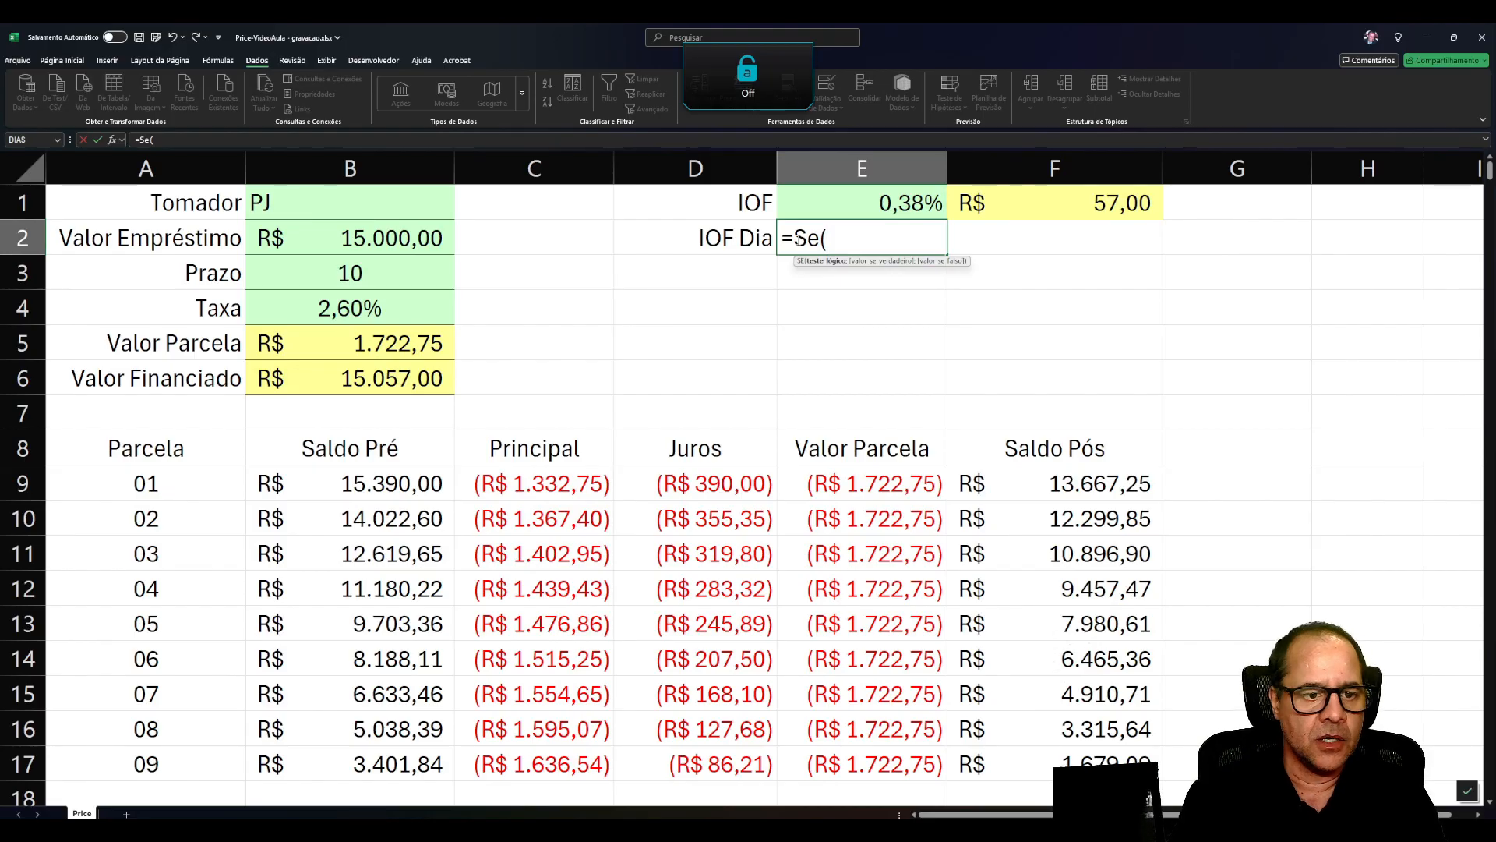
pyautogui.write('(')
pyautogui.click(350, 205)
pyautogui.write('=')
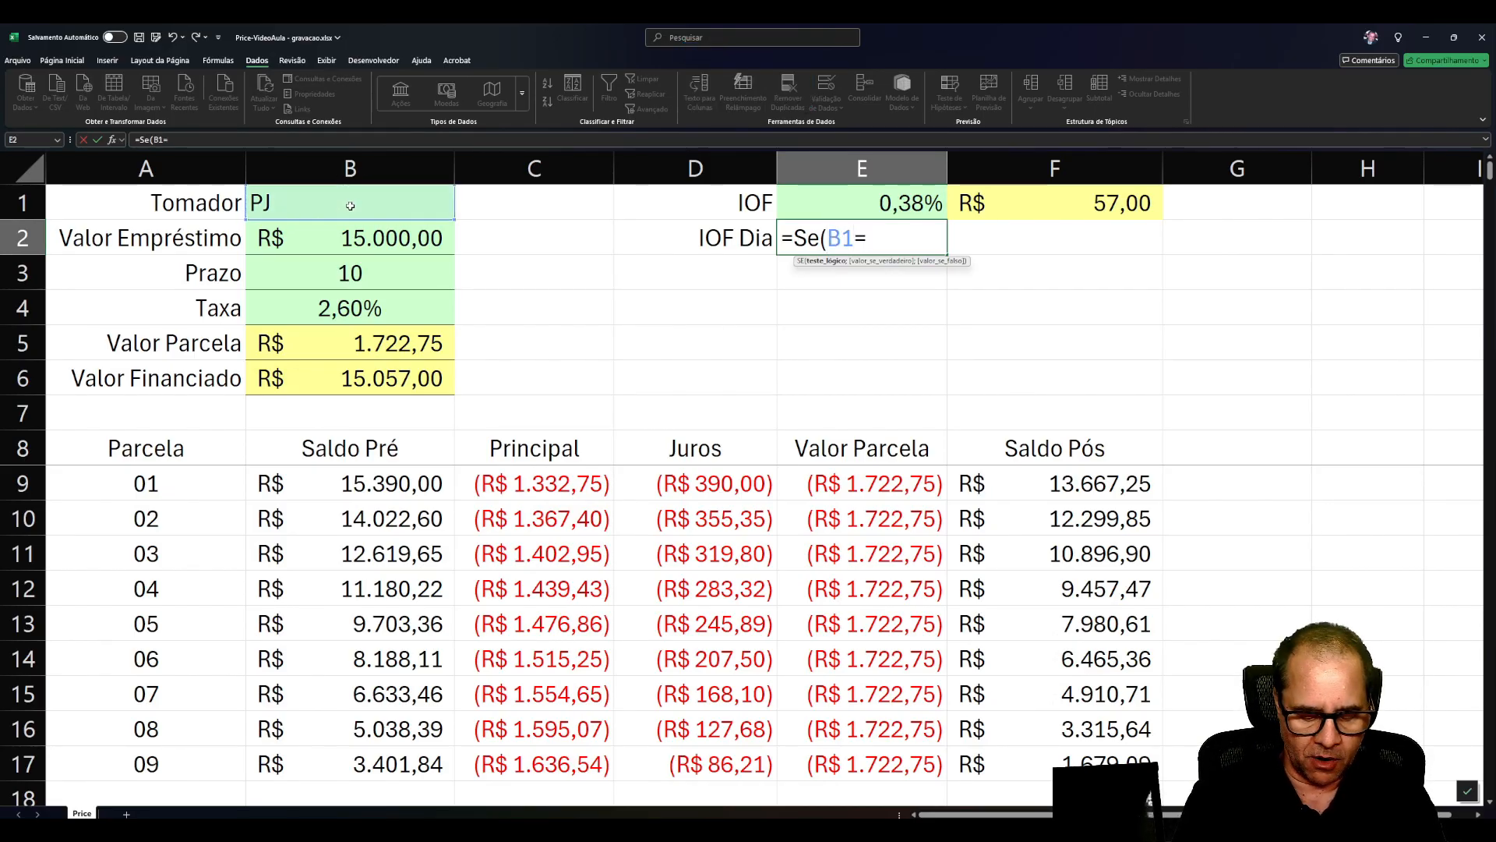
pyautogui.write('PF')
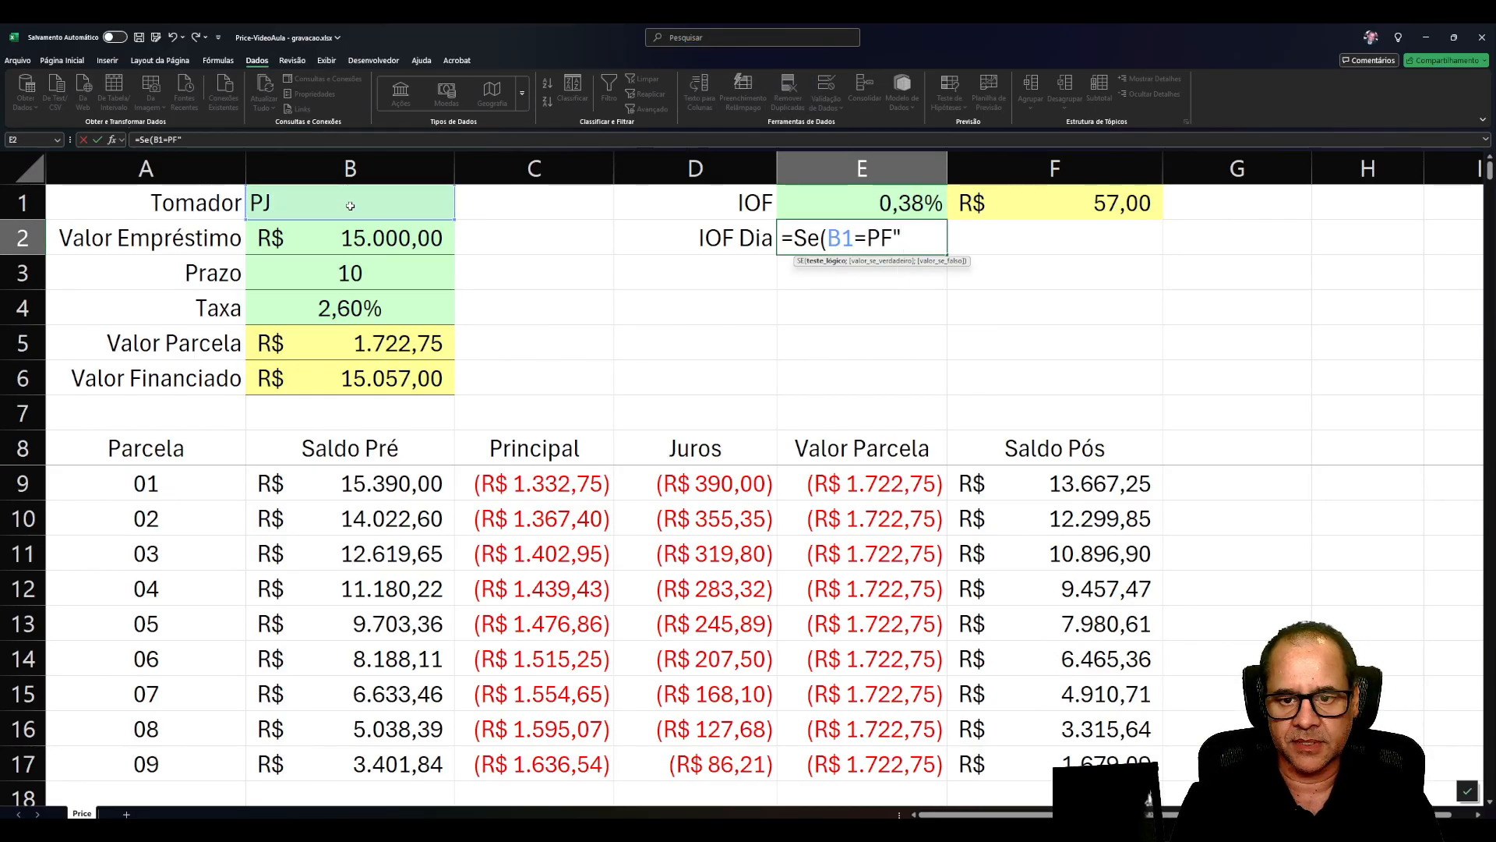
pyautogui.press('Return')
pyautogui.press('Escape')
pyautogui.press('Left')
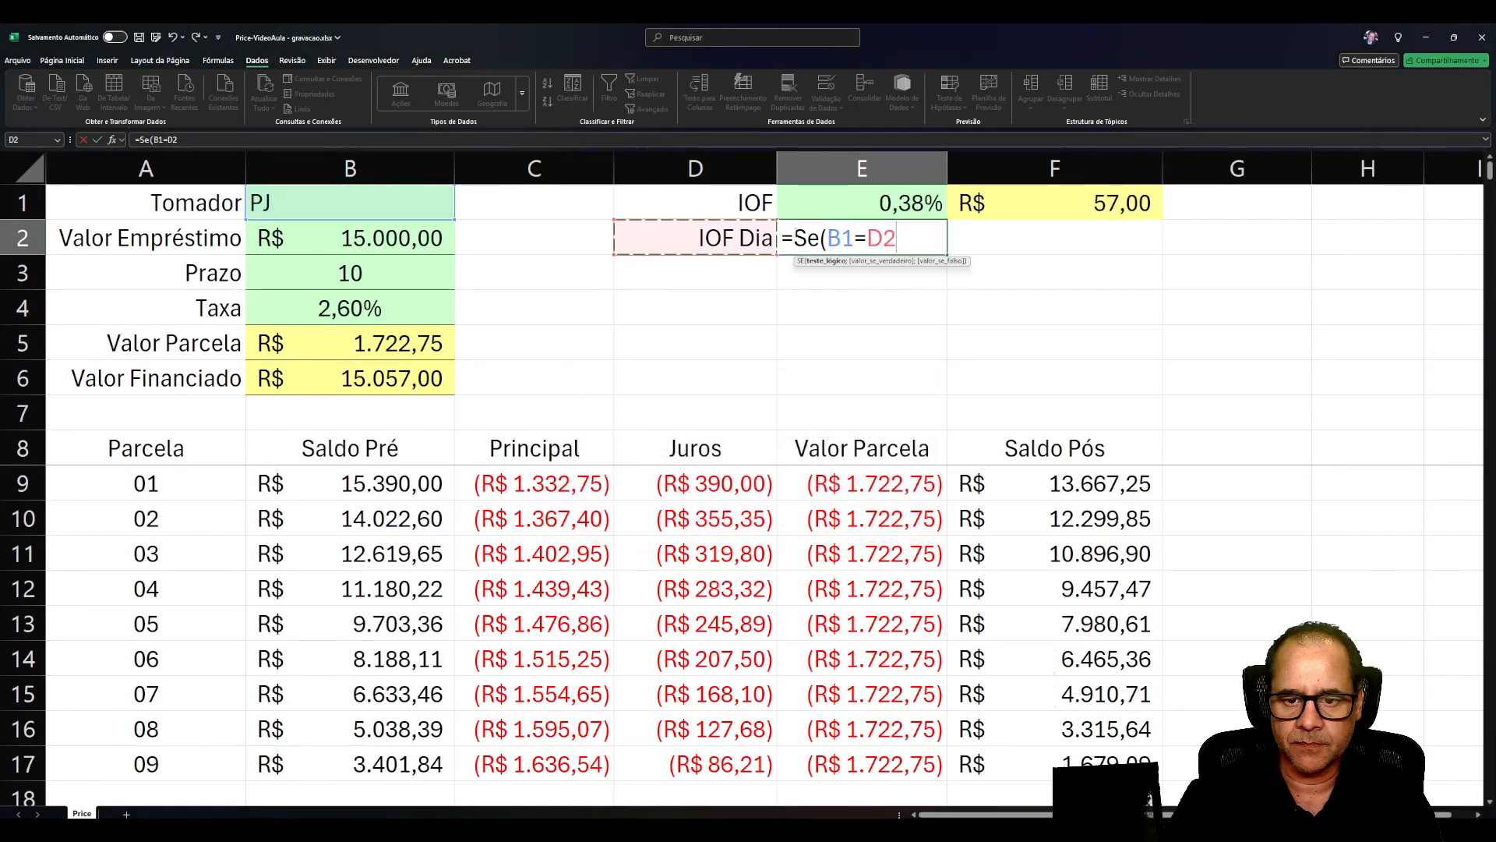
pyautogui.doubleClick(905, 238)
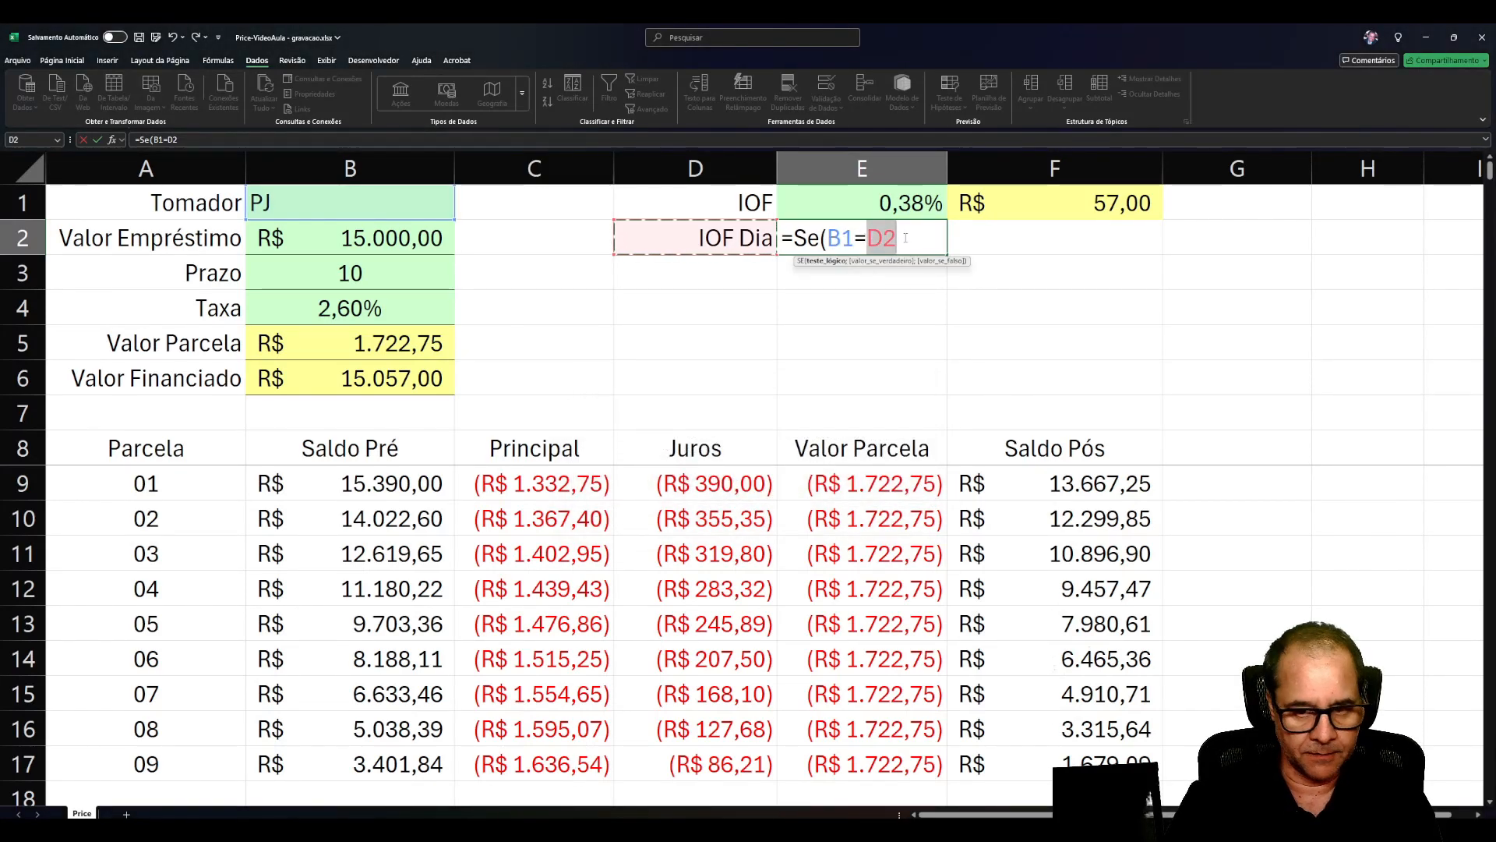
pyautogui.write('"PF";')
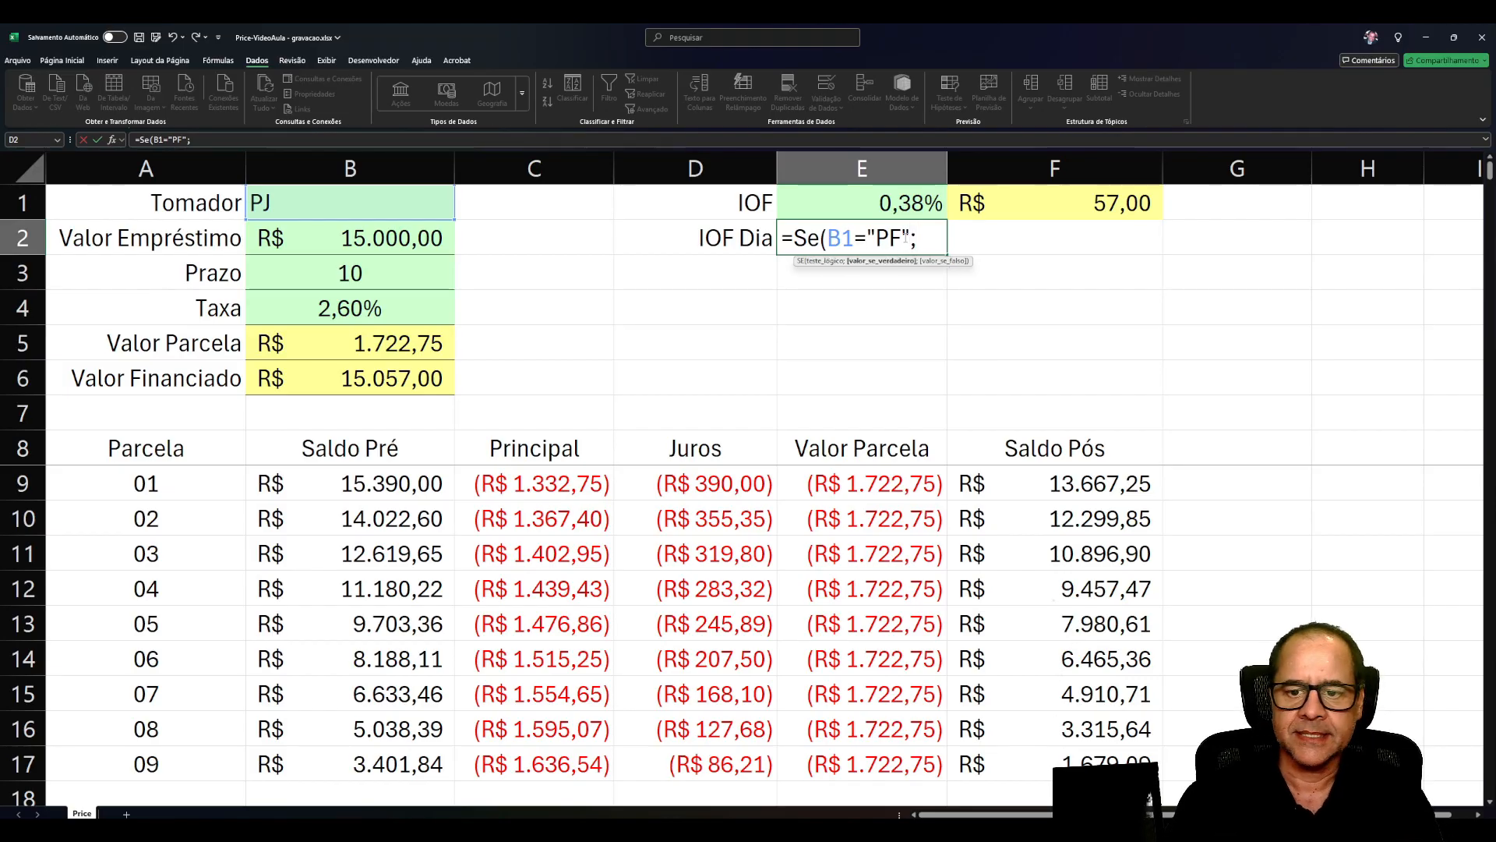
# Complete the SE formula in E2 with 0,0082% when the condition is true and 0,0041% when it is false.
pyautogui.write('0,')
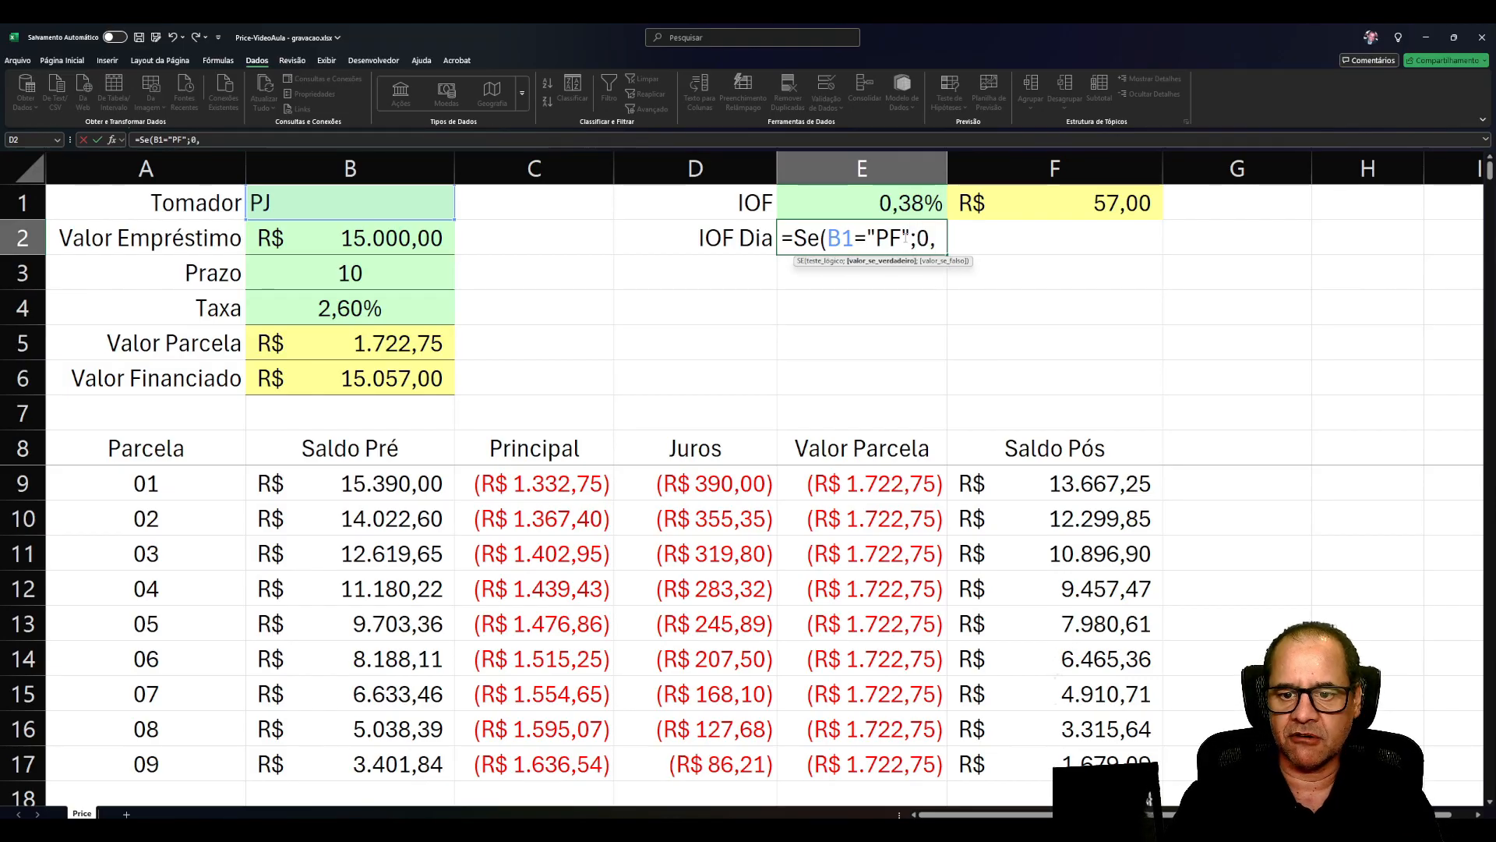
pyautogui.write('0082')
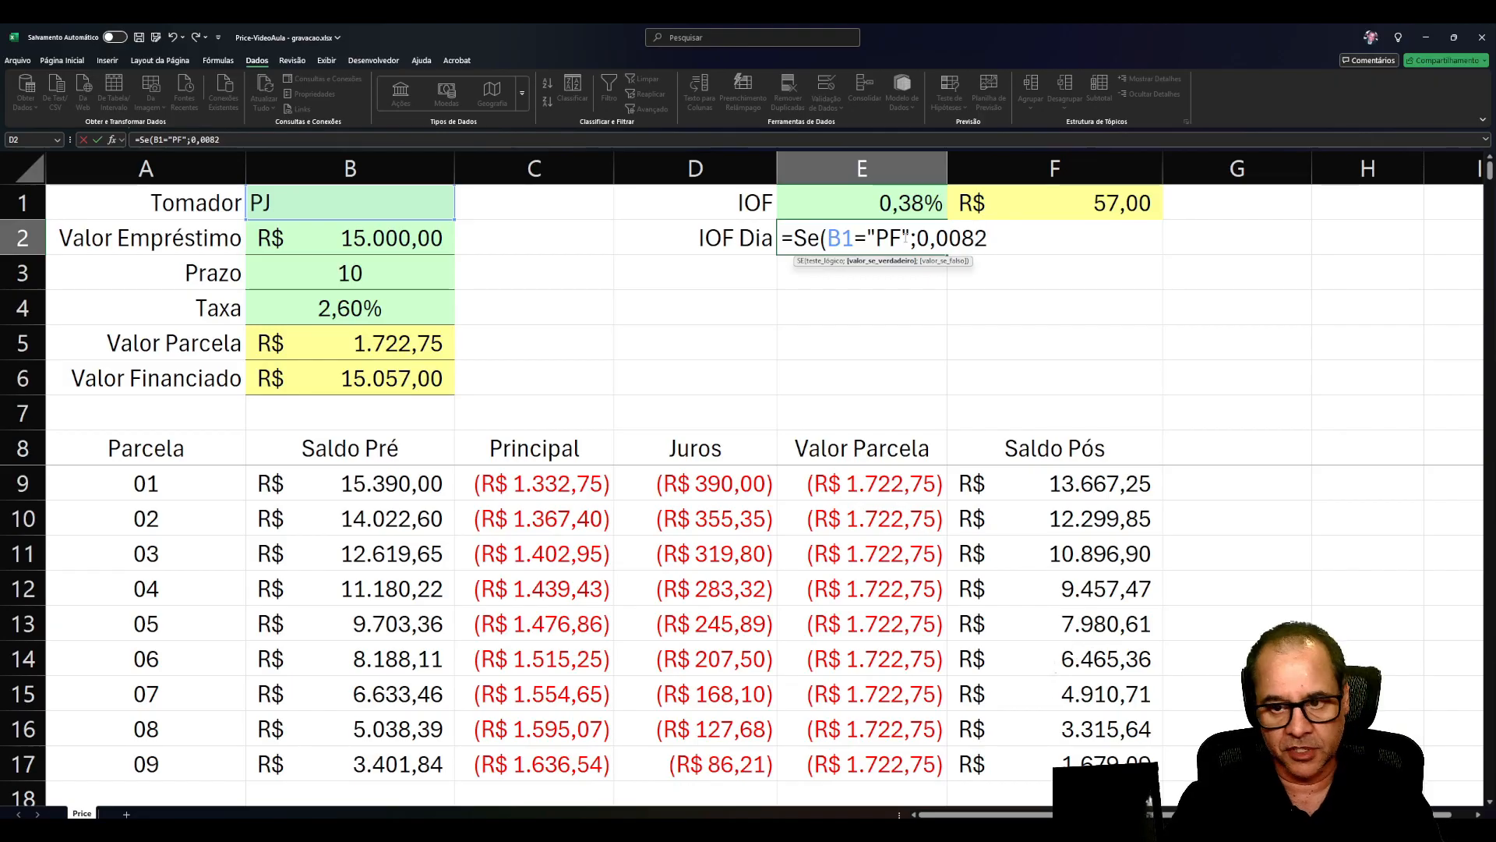
pyautogui.write('%;')
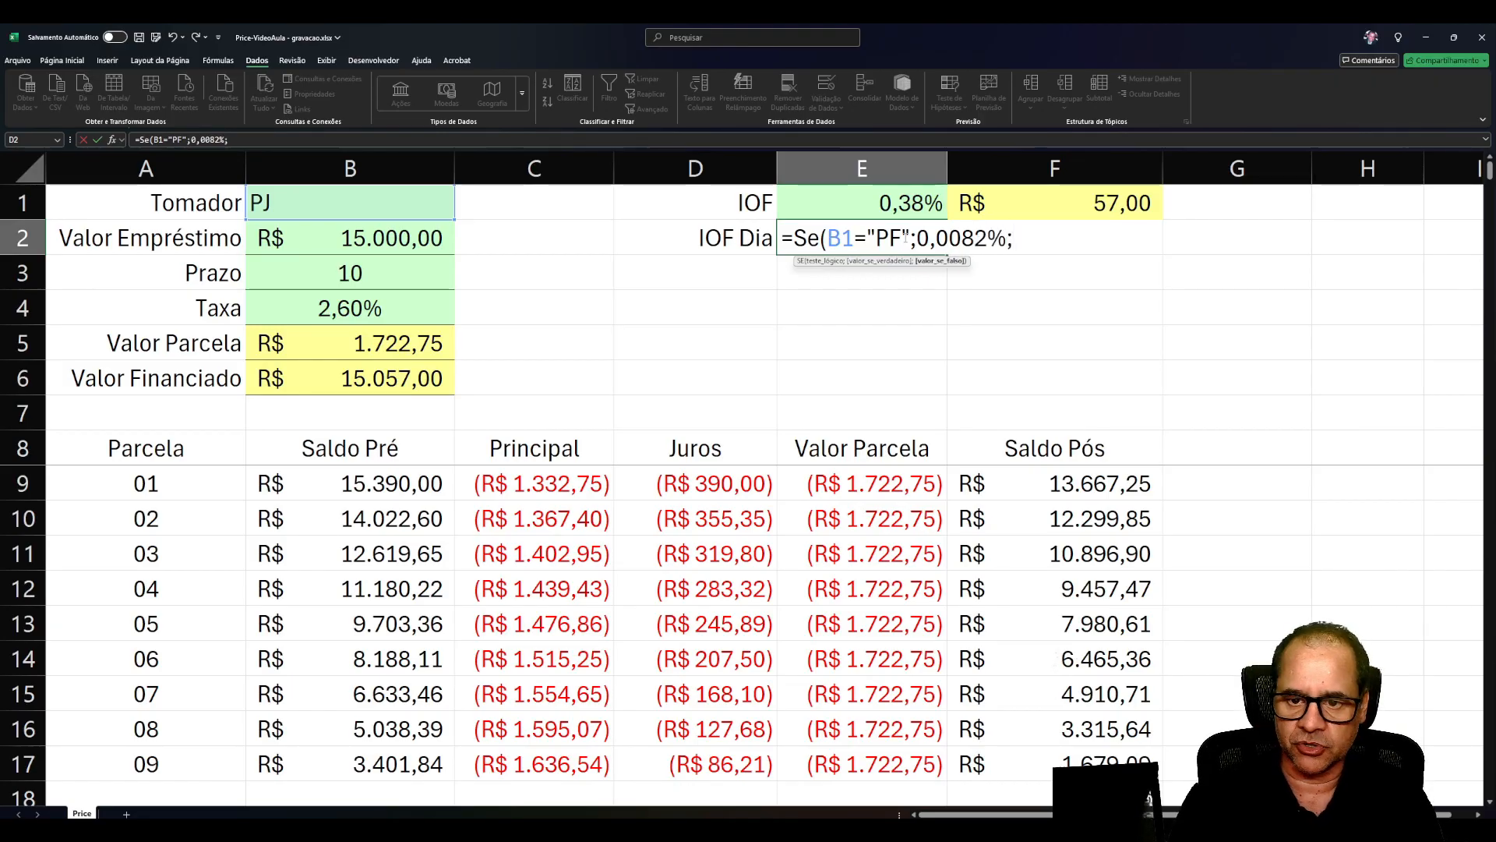
pyautogui.write('0,')
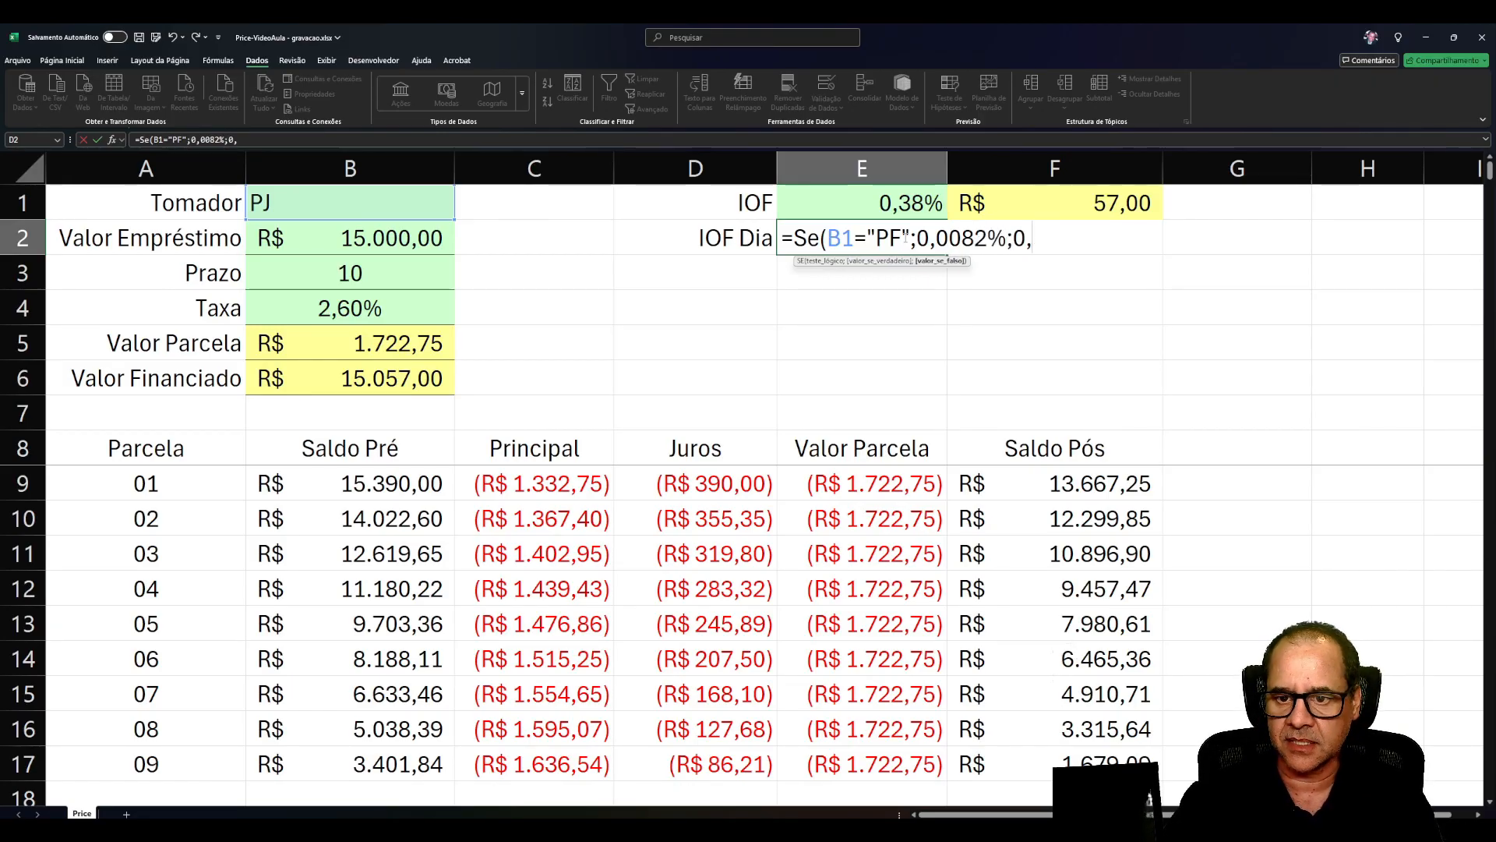
pyautogui.write('0041%')
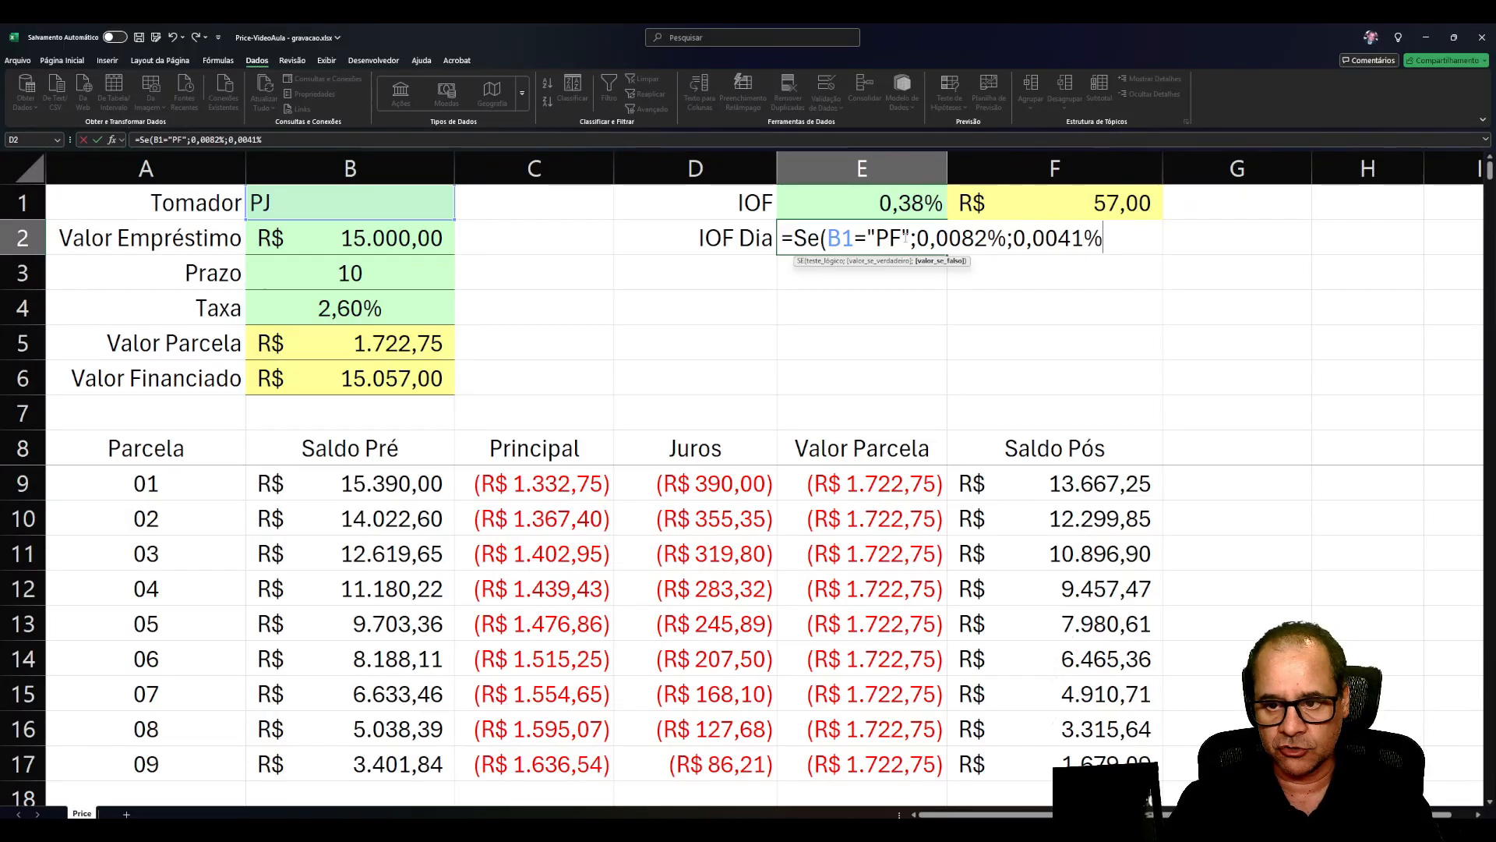
pyautogui.write(')')
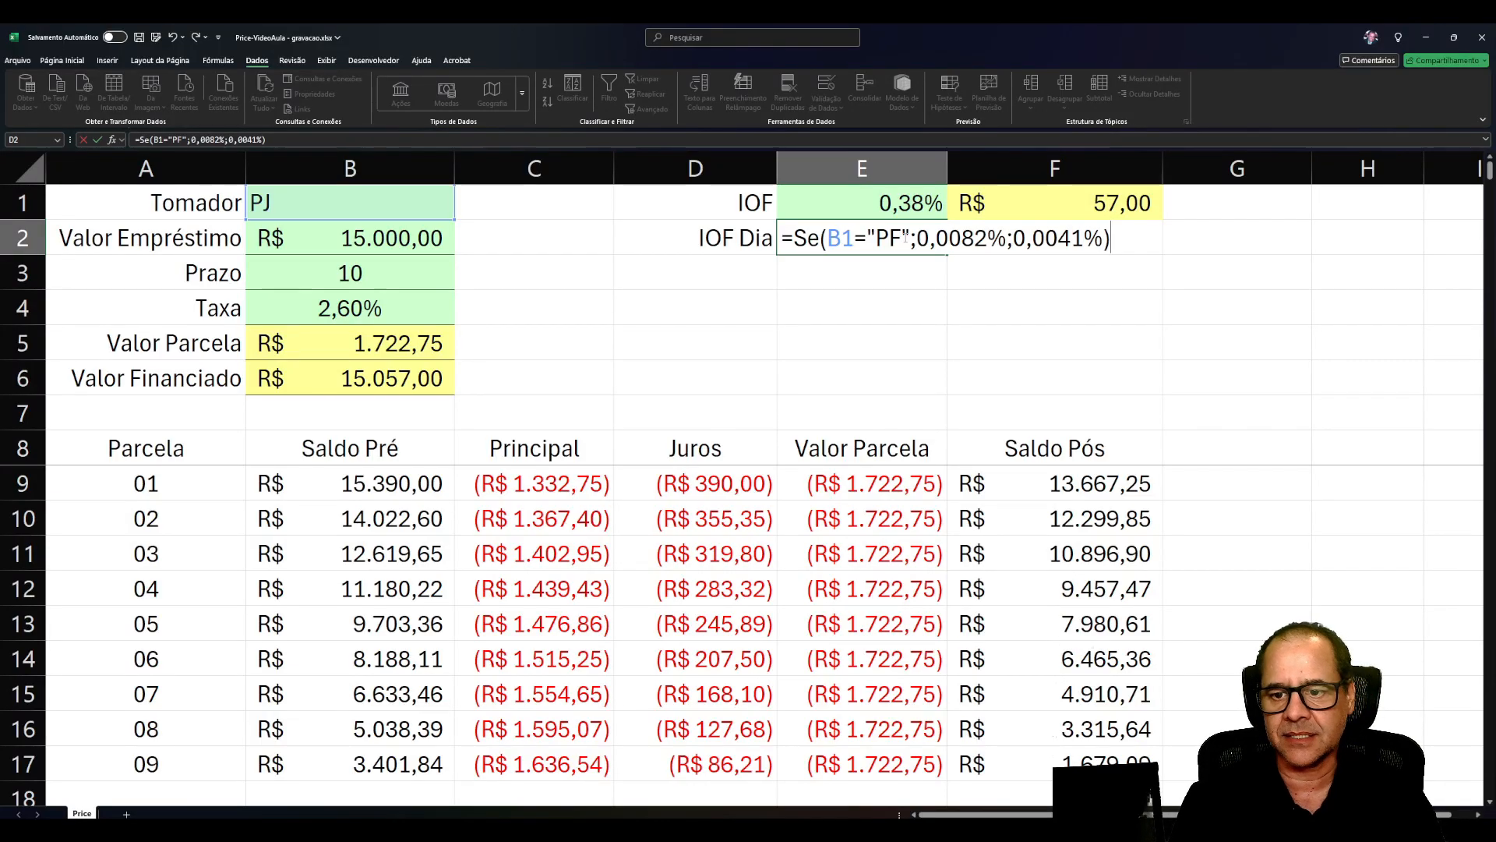
pyautogui.press('Return')
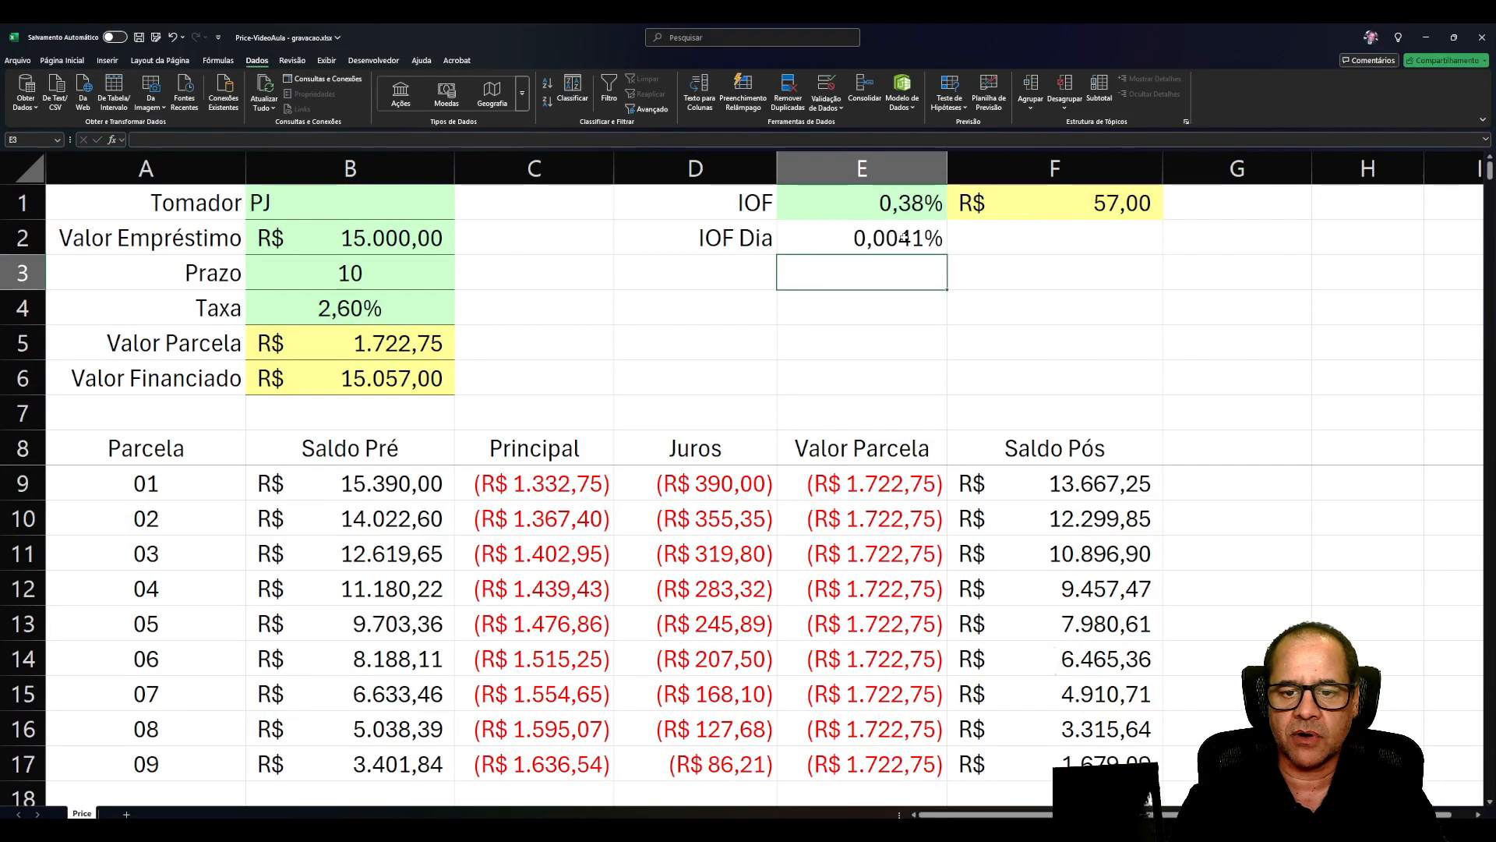
pyautogui.click(904, 238)
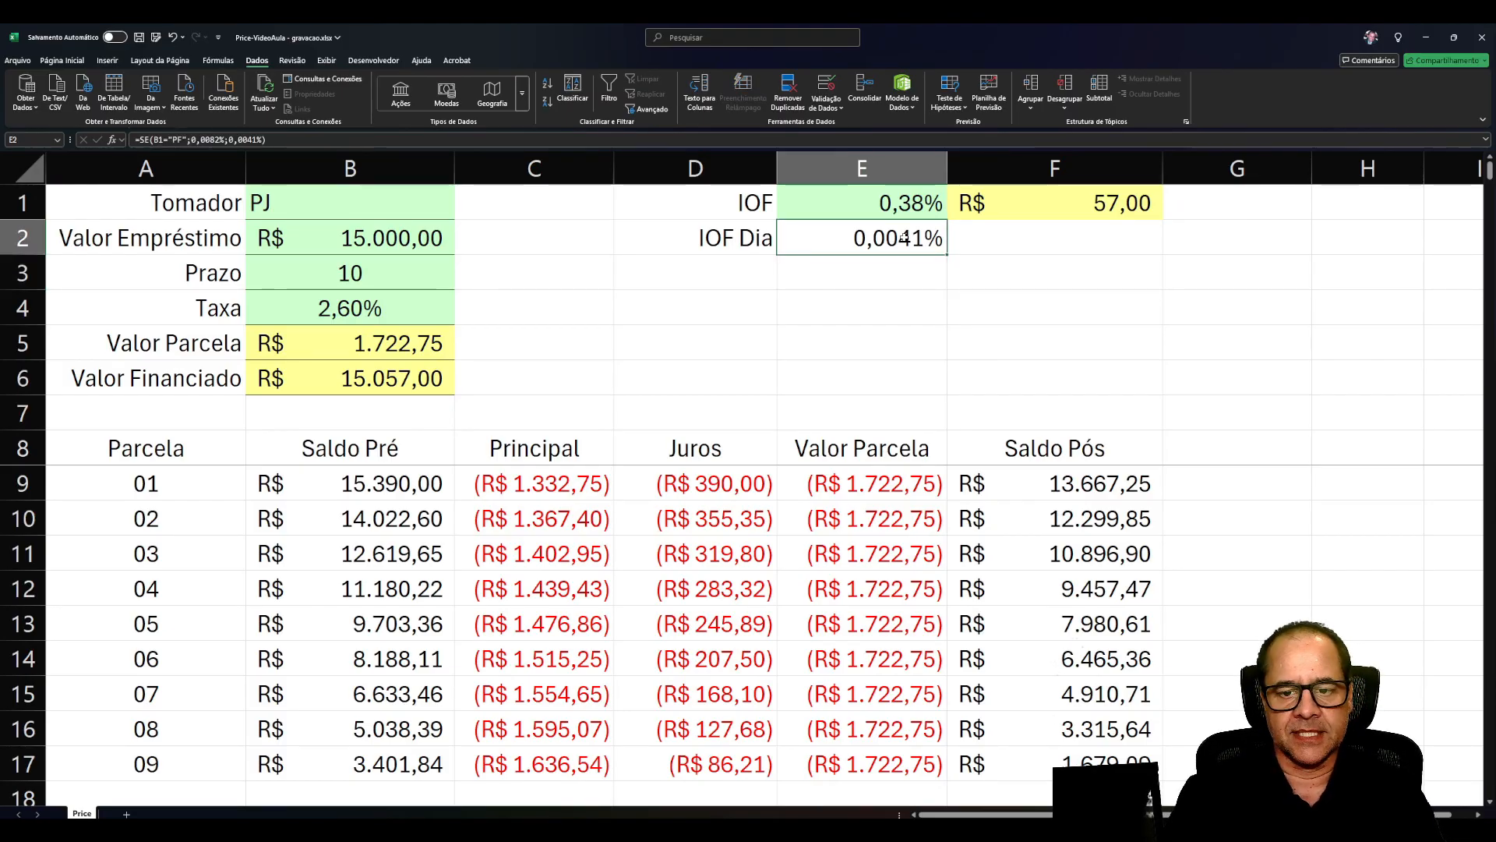
# Set Tomador in cell B1 to PF and check the IOF Dia rate in E2.
pyautogui.click(372, 209)
pyautogui.click(461, 213)
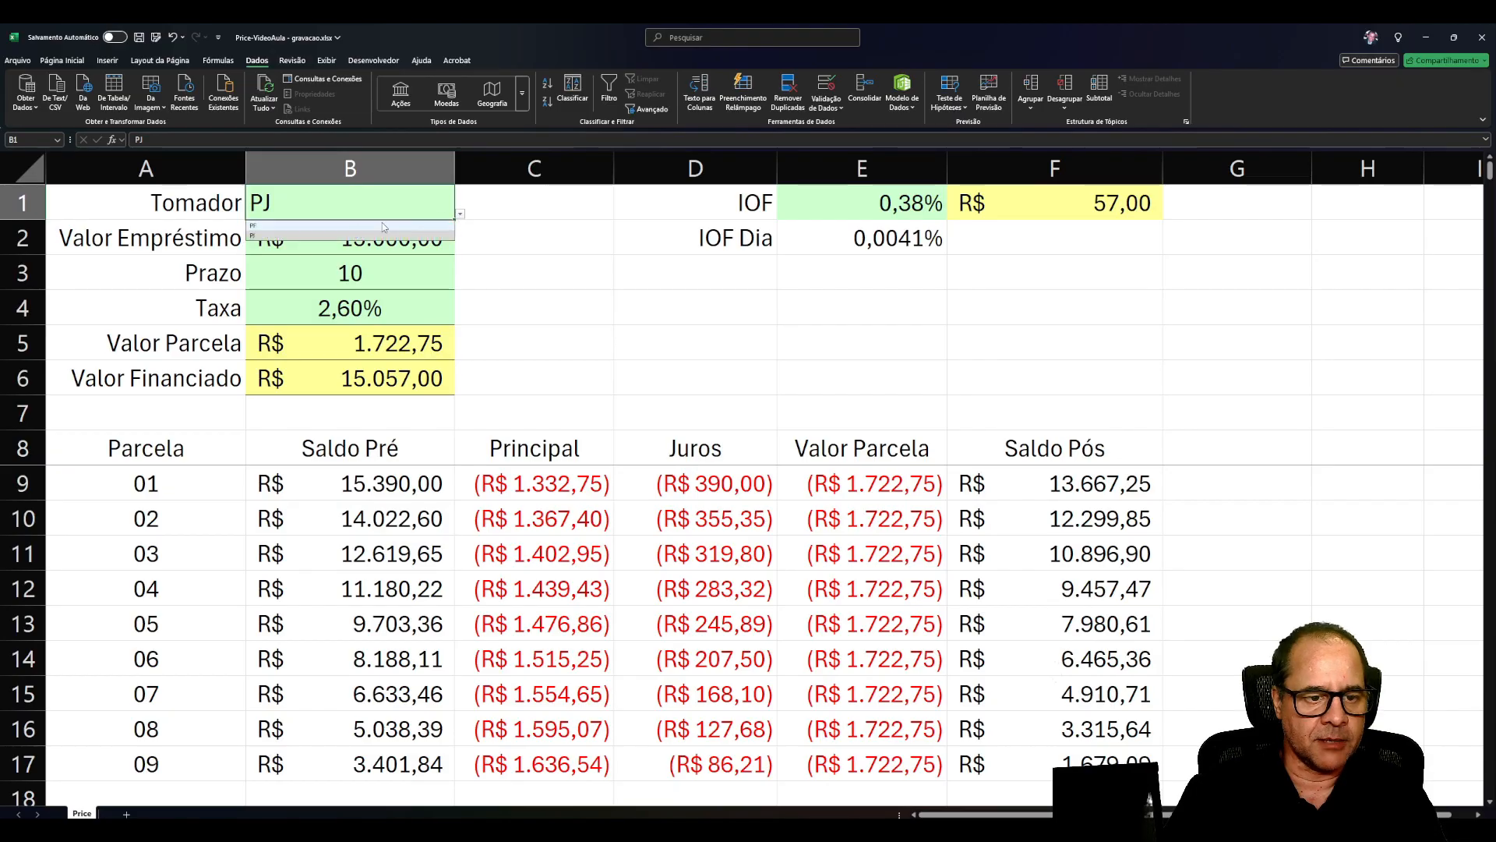
pyautogui.click(306, 225)
pyautogui.click(904, 237)
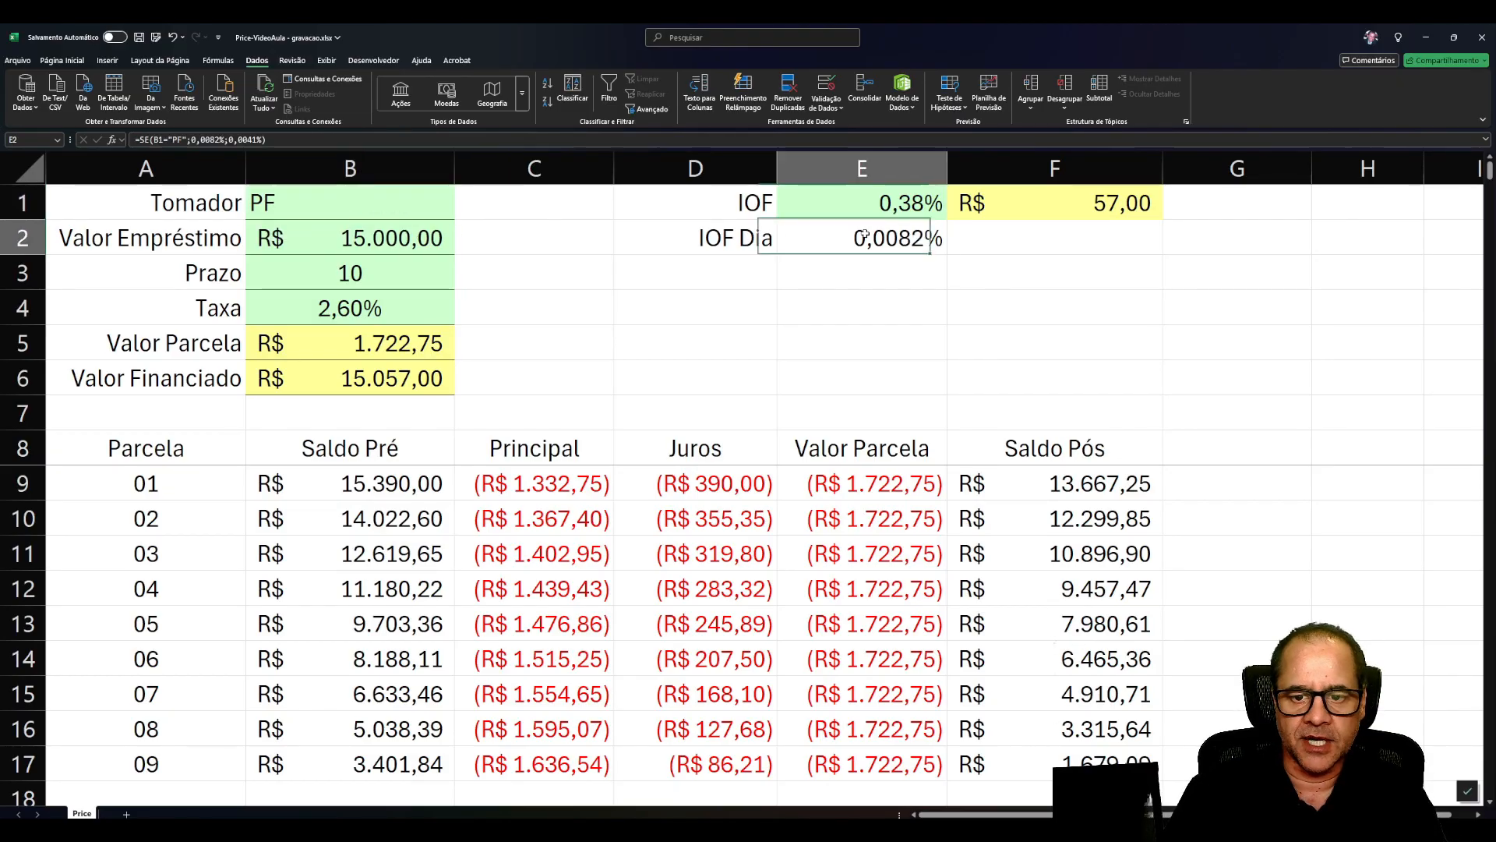
pyautogui.click(381, 196)
# Enter the label "Dias" in cell D3 and align it right.
pyautogui.click(715, 271)
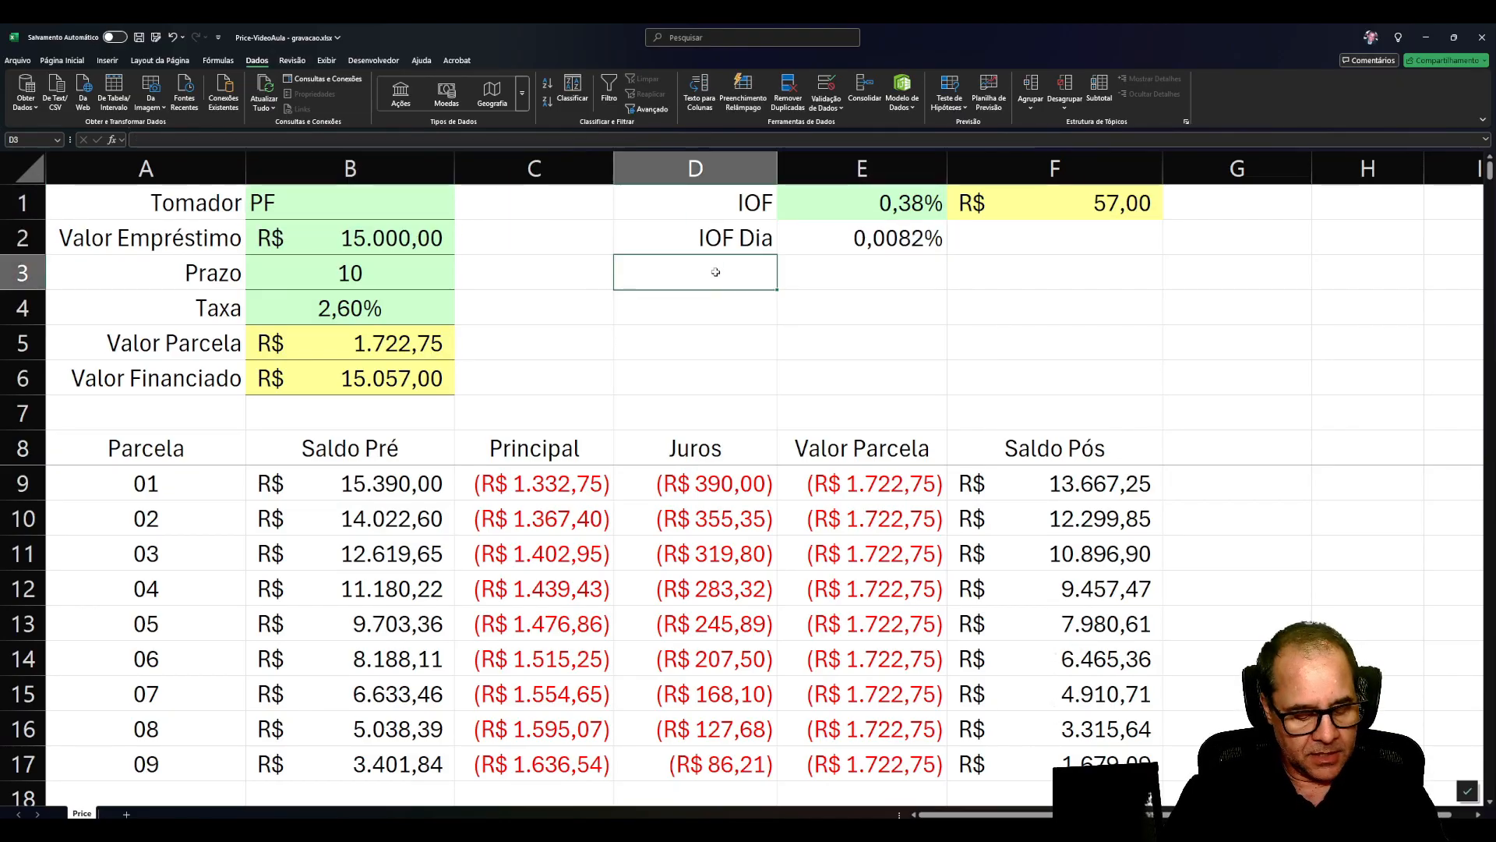
pyautogui.write('Dias')
pyautogui.press('Tab')
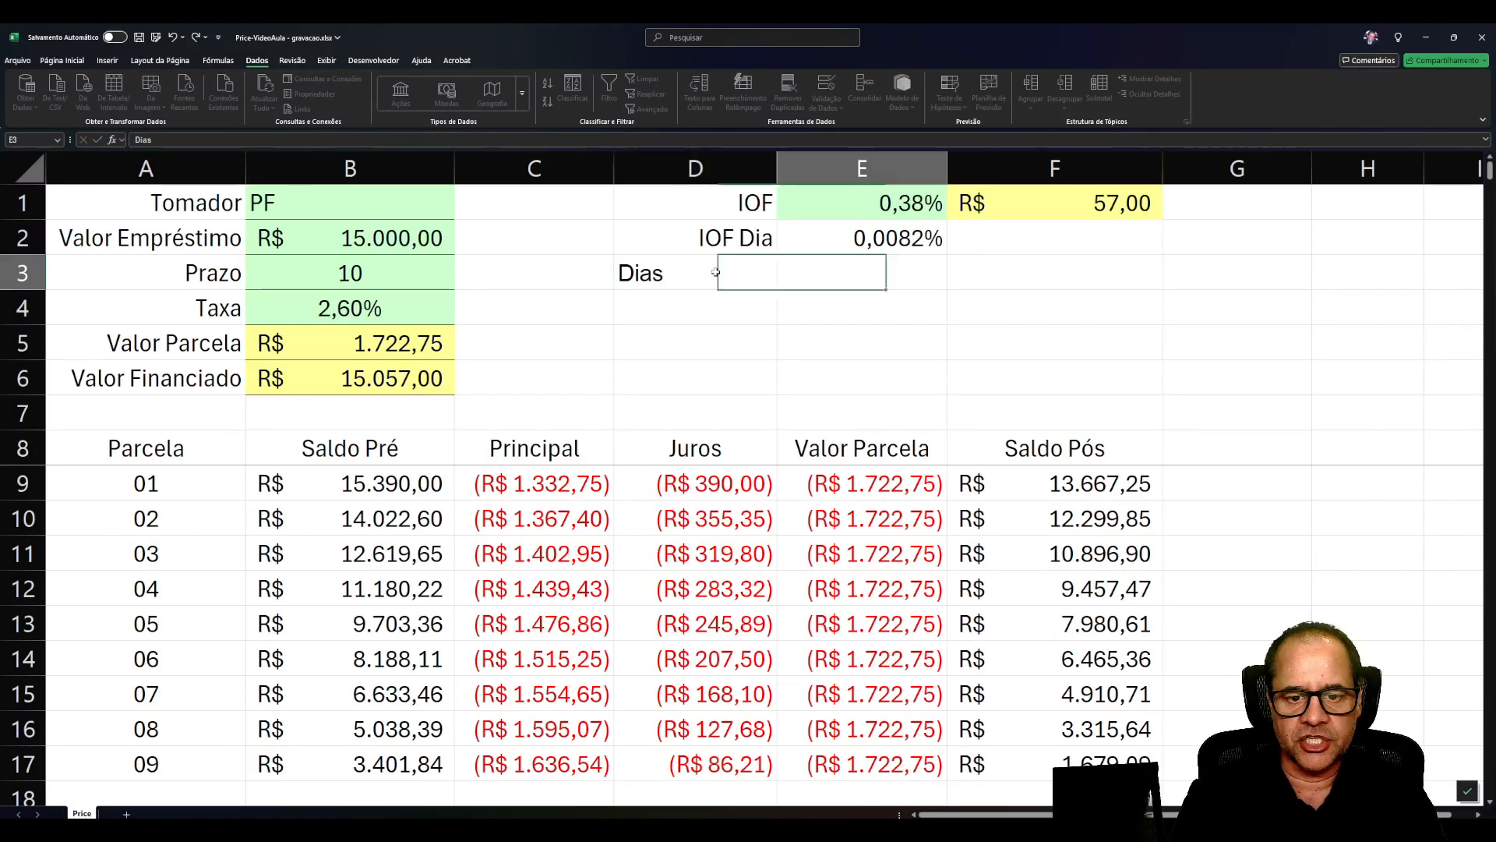
pyautogui.click(715, 271)
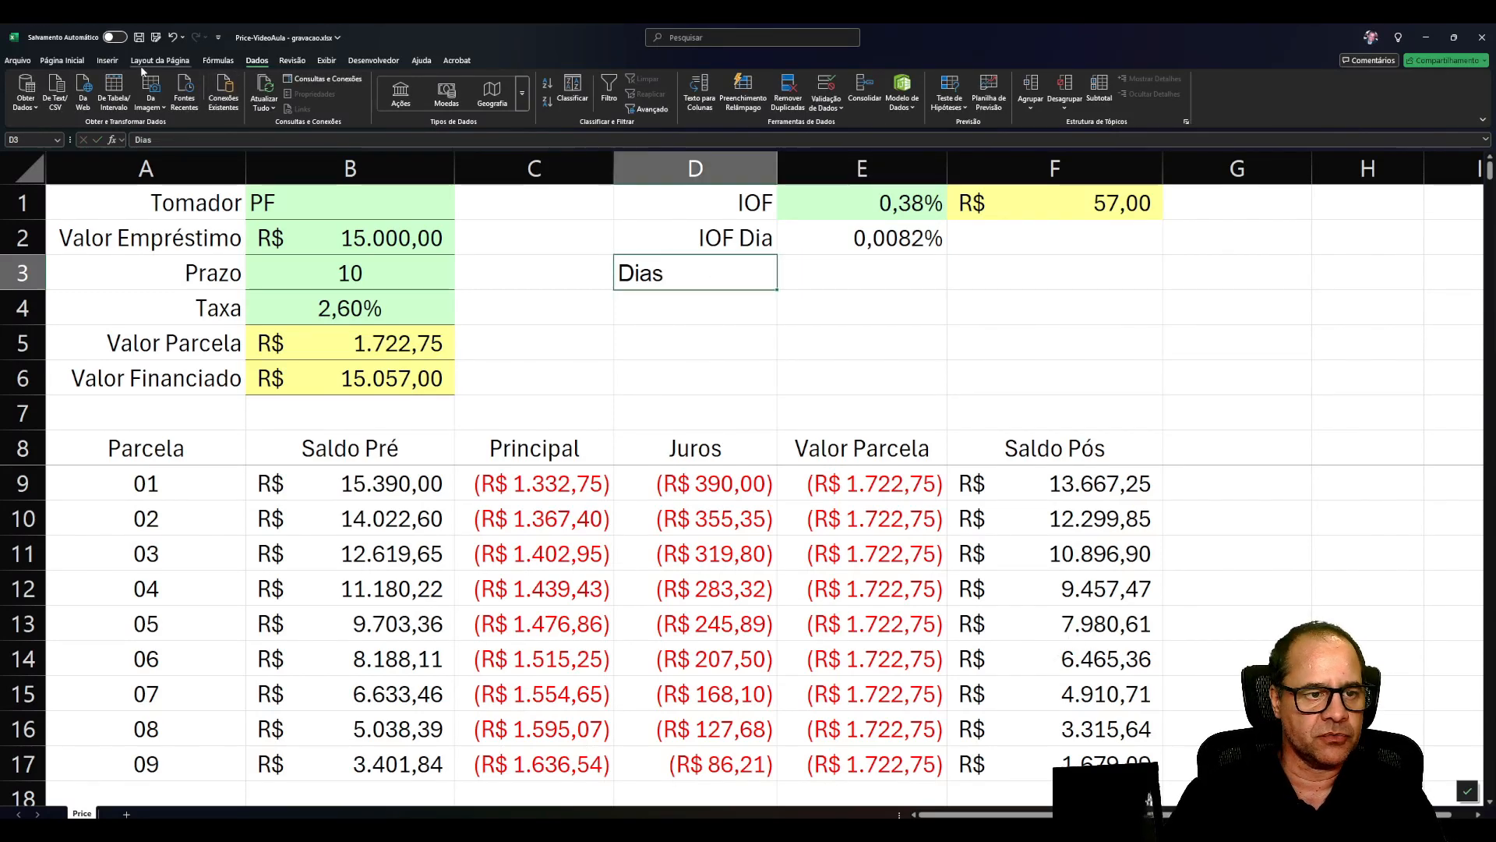
pyautogui.click(161, 62)
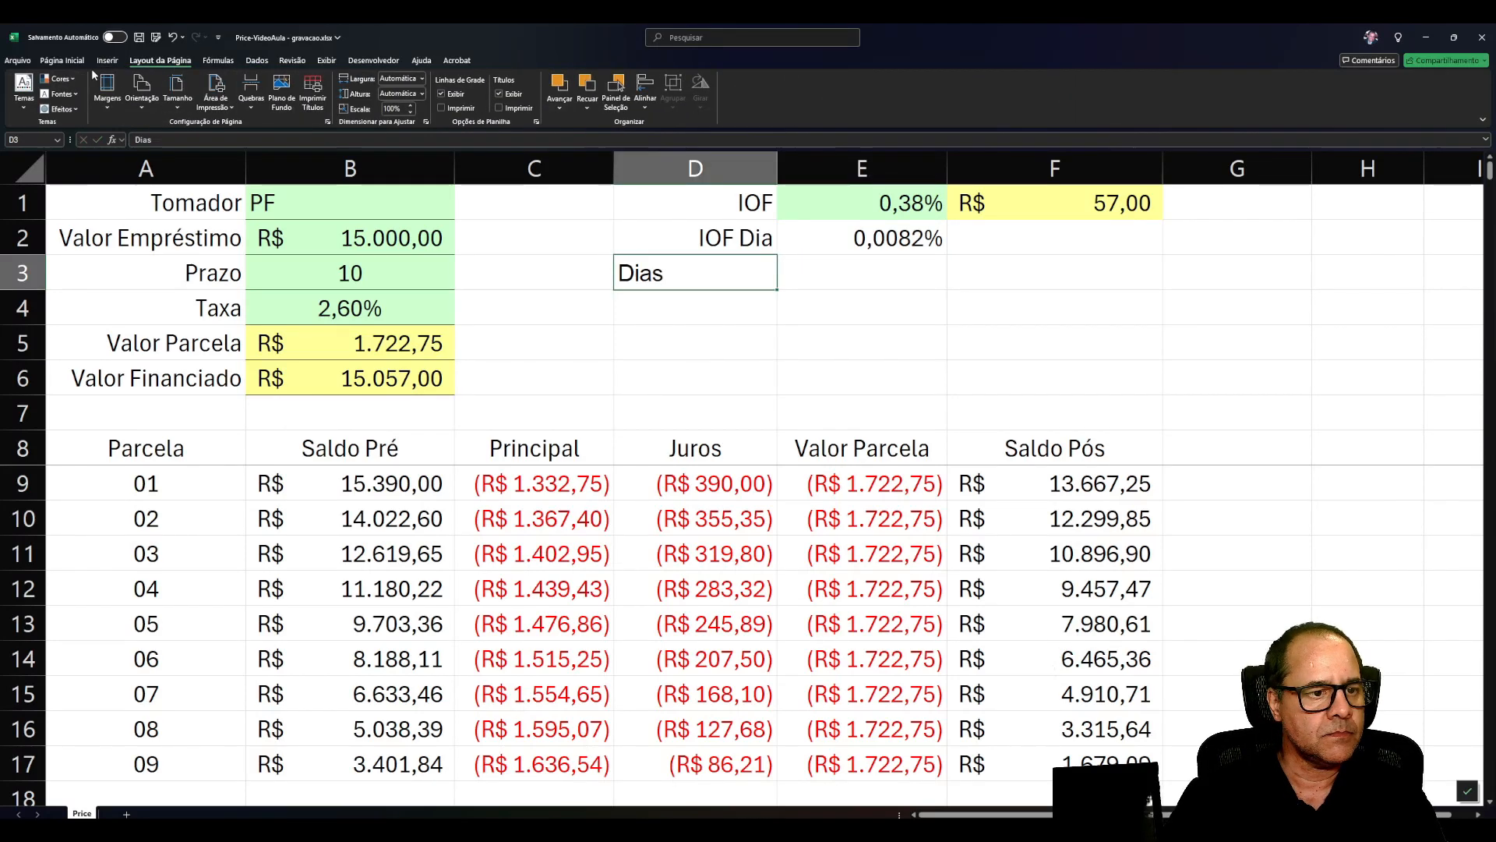
pyautogui.click(63, 61)
pyautogui.click(309, 101)
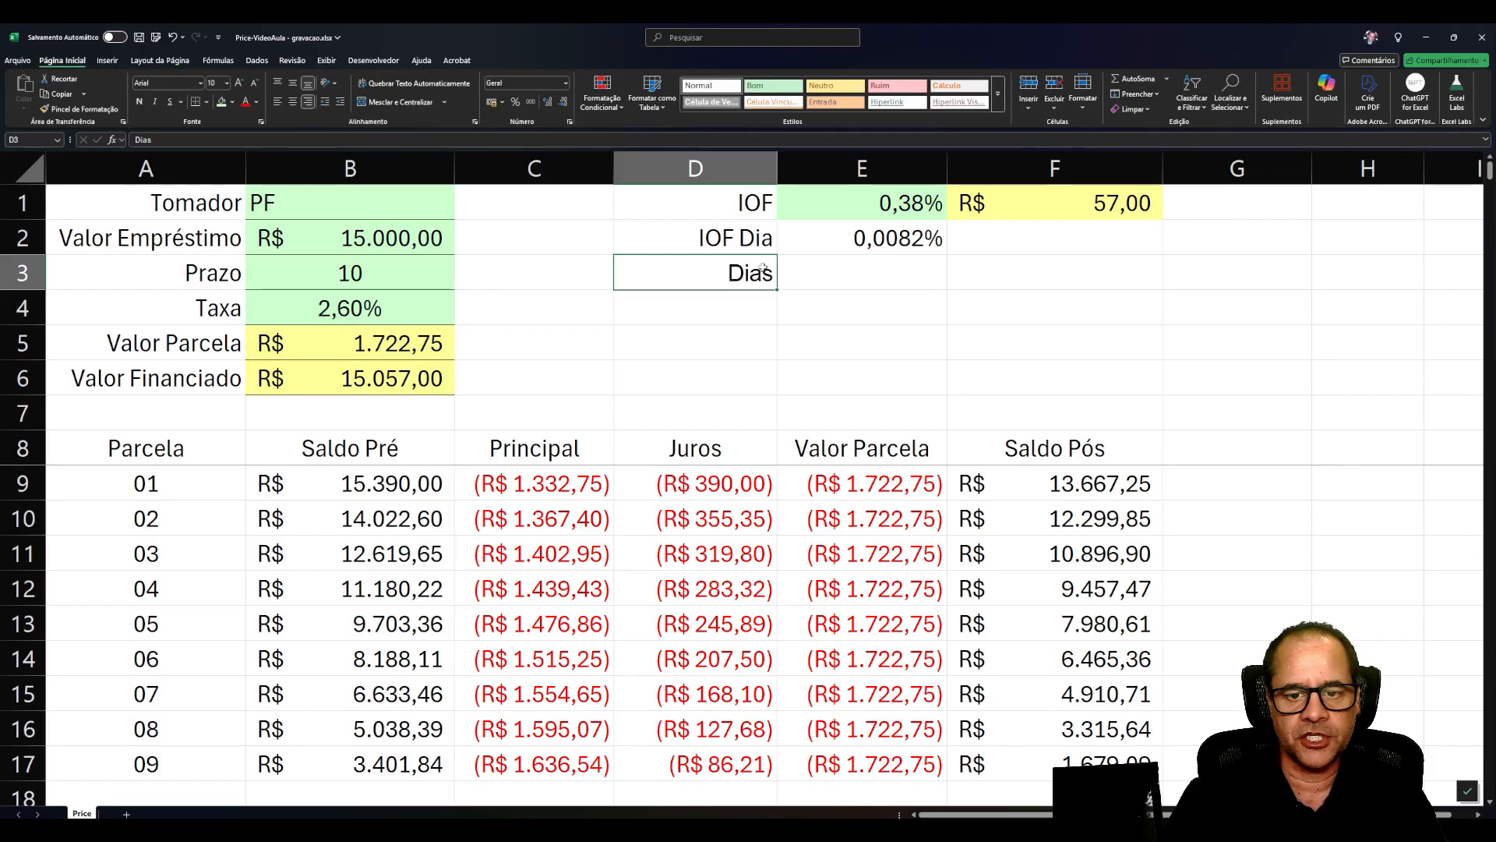
# Fill cell E3, beside the Dias label, with light yellow.
pyautogui.press('Tab')
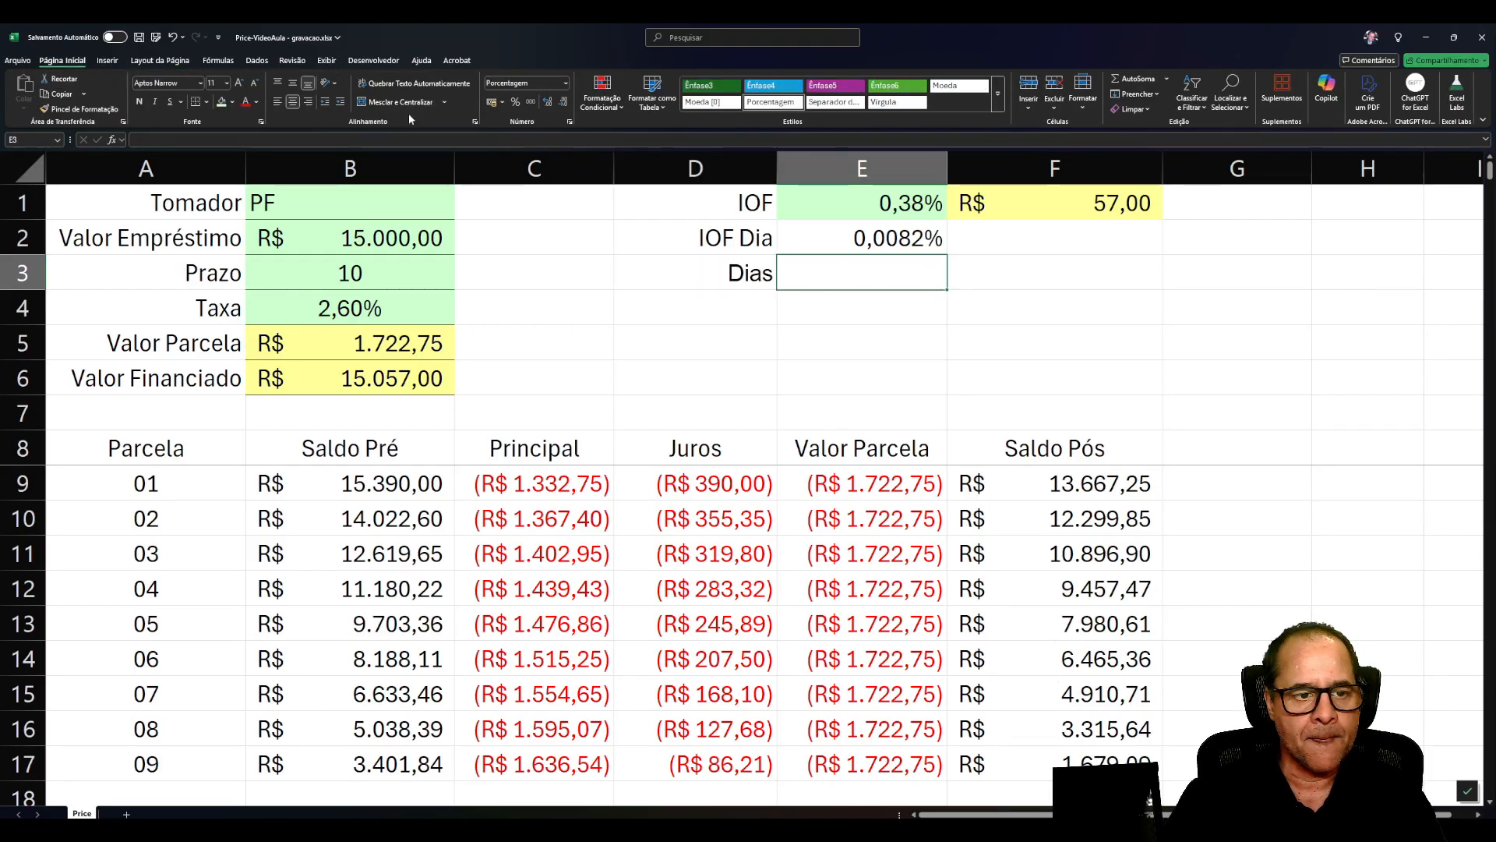
pyautogui.click(233, 103)
pyautogui.click(243, 322)
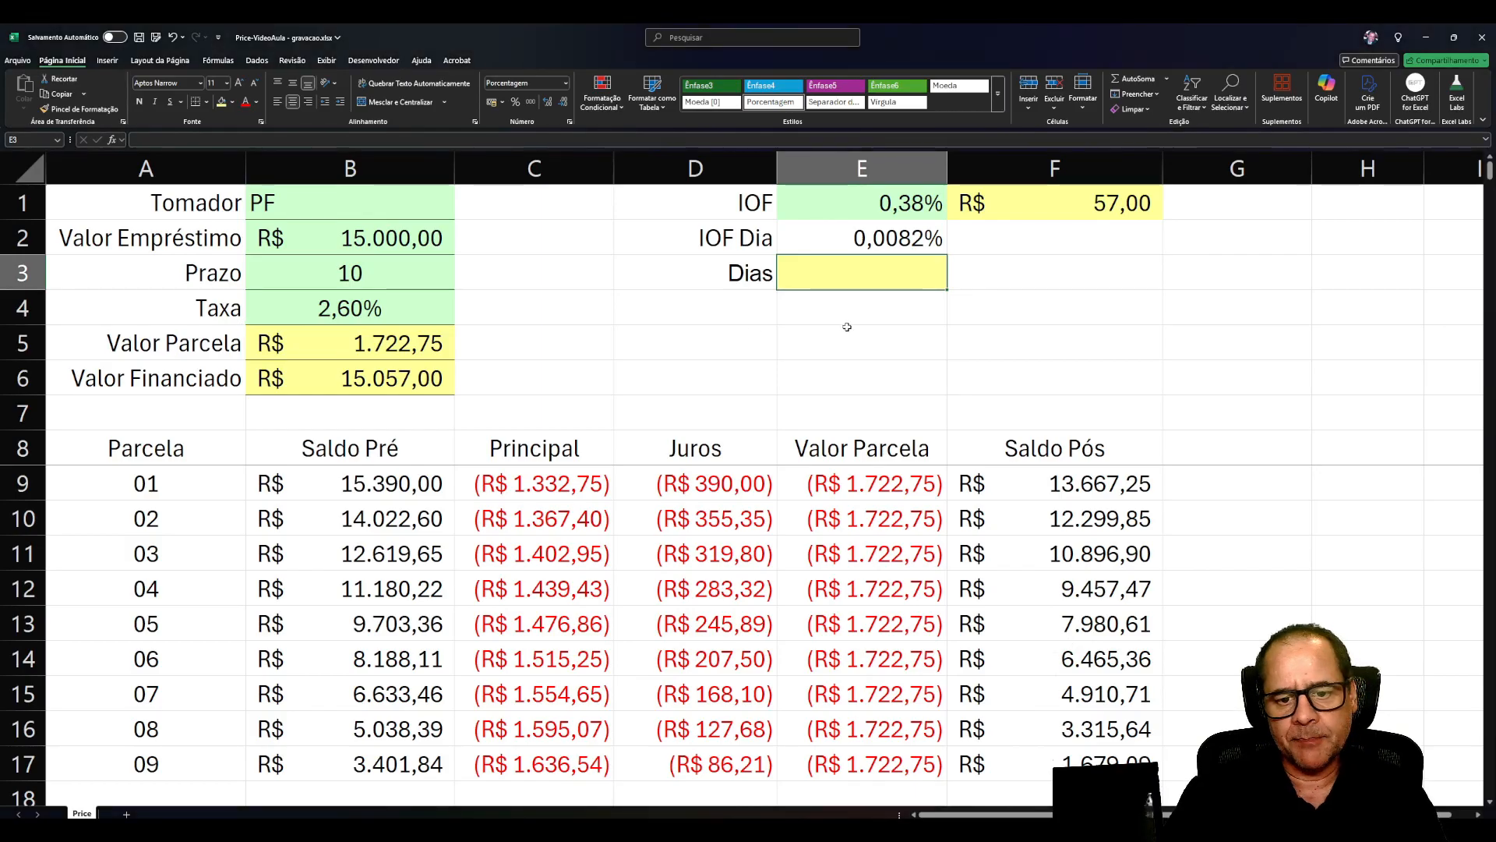
# Fill the IOF Dia rate cell E2 with the same light yellow as the Dias cell.
pyautogui.click(838, 246)
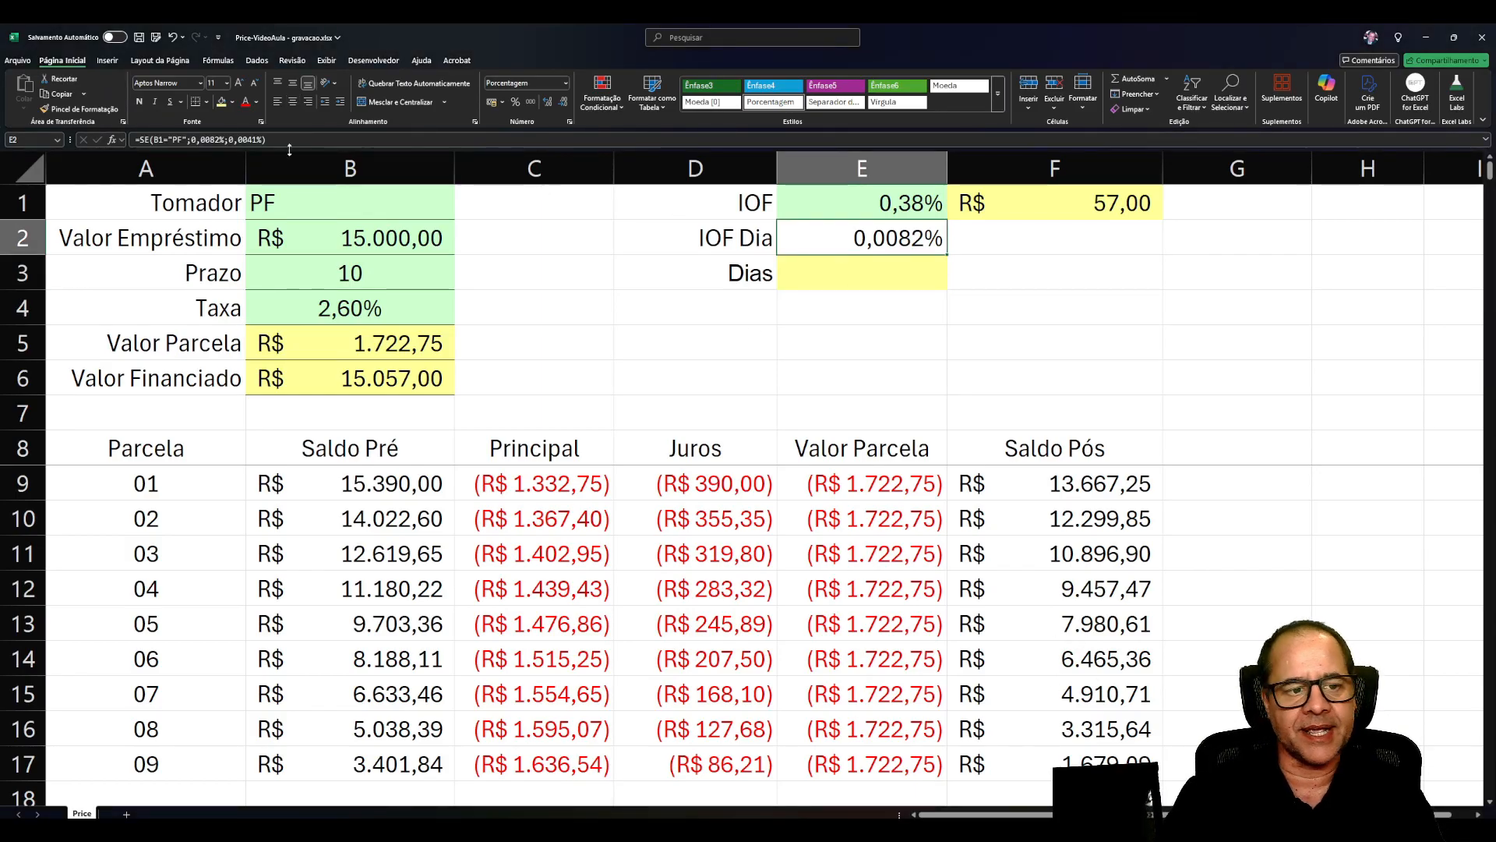
pyautogui.click(233, 102)
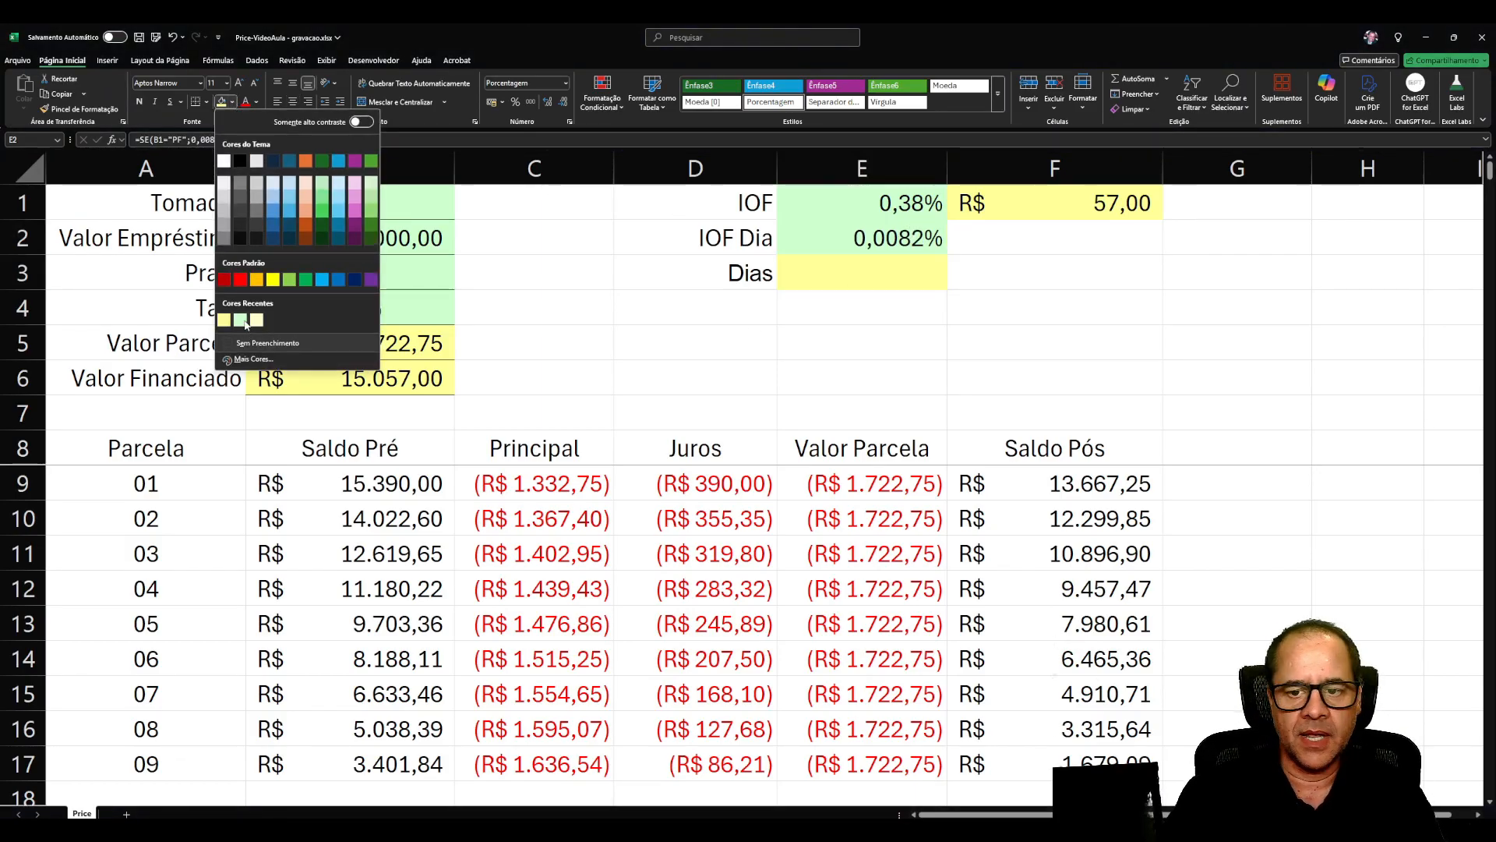
pyautogui.click(224, 319)
pyautogui.click(866, 315)
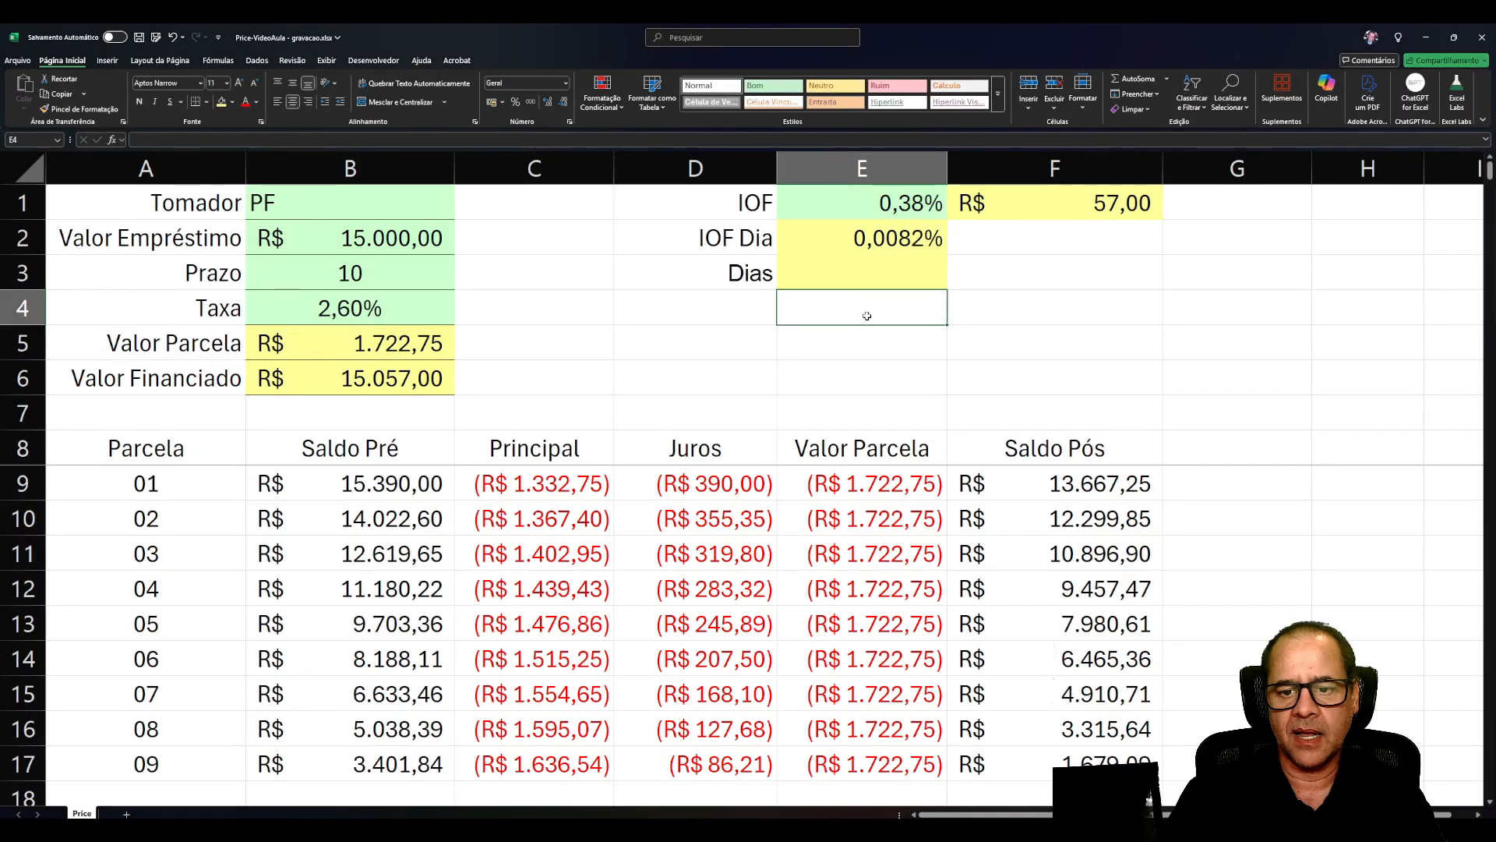
pyautogui.click(867, 274)
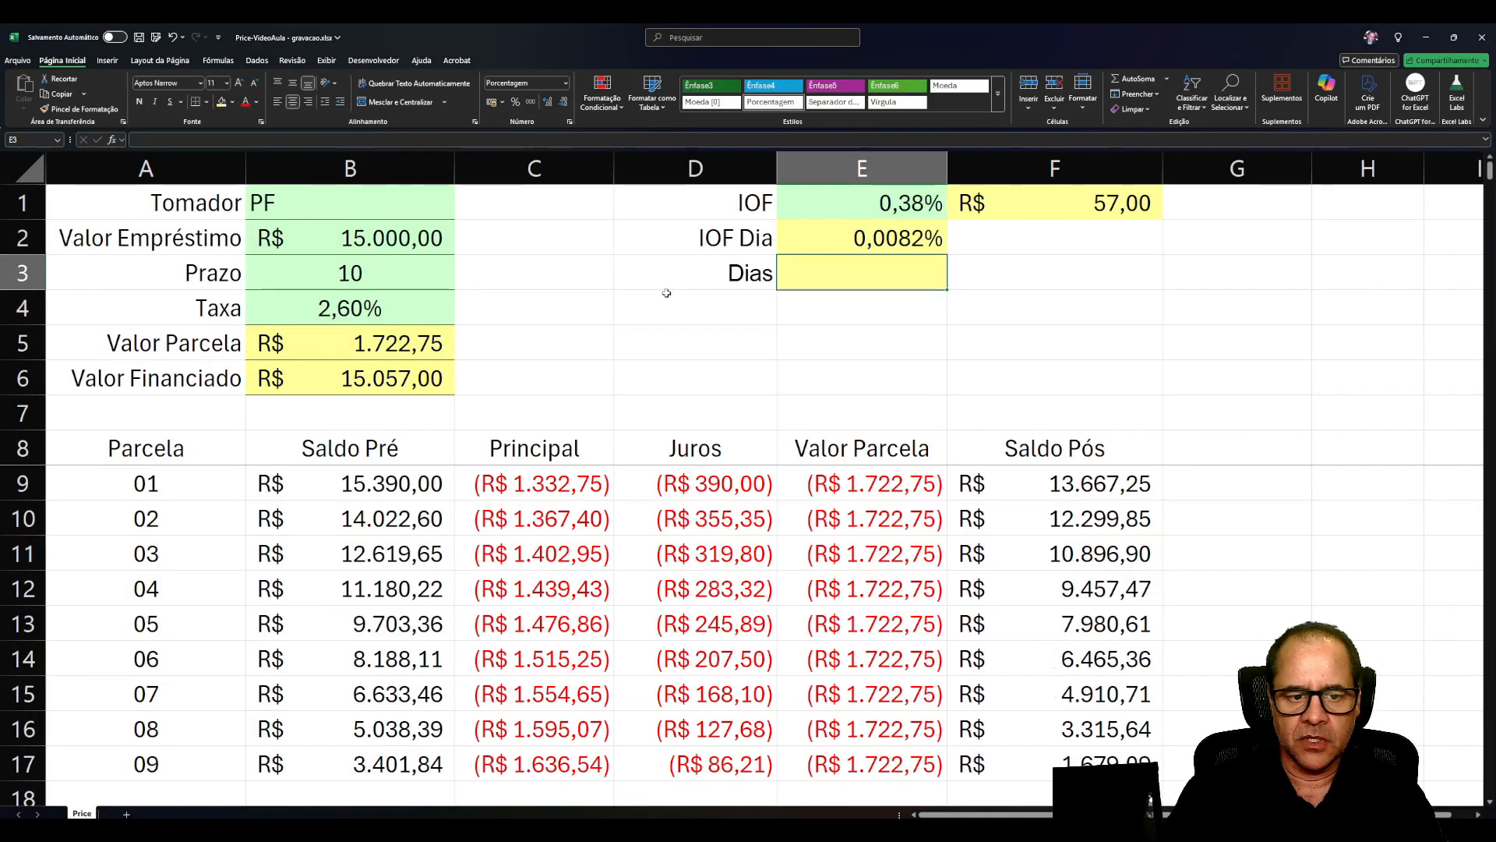
# Enter =HOJE() in cell C5 and the date 15/02/2026 in the neighbouring cell D5.
pyautogui.click(539, 343)
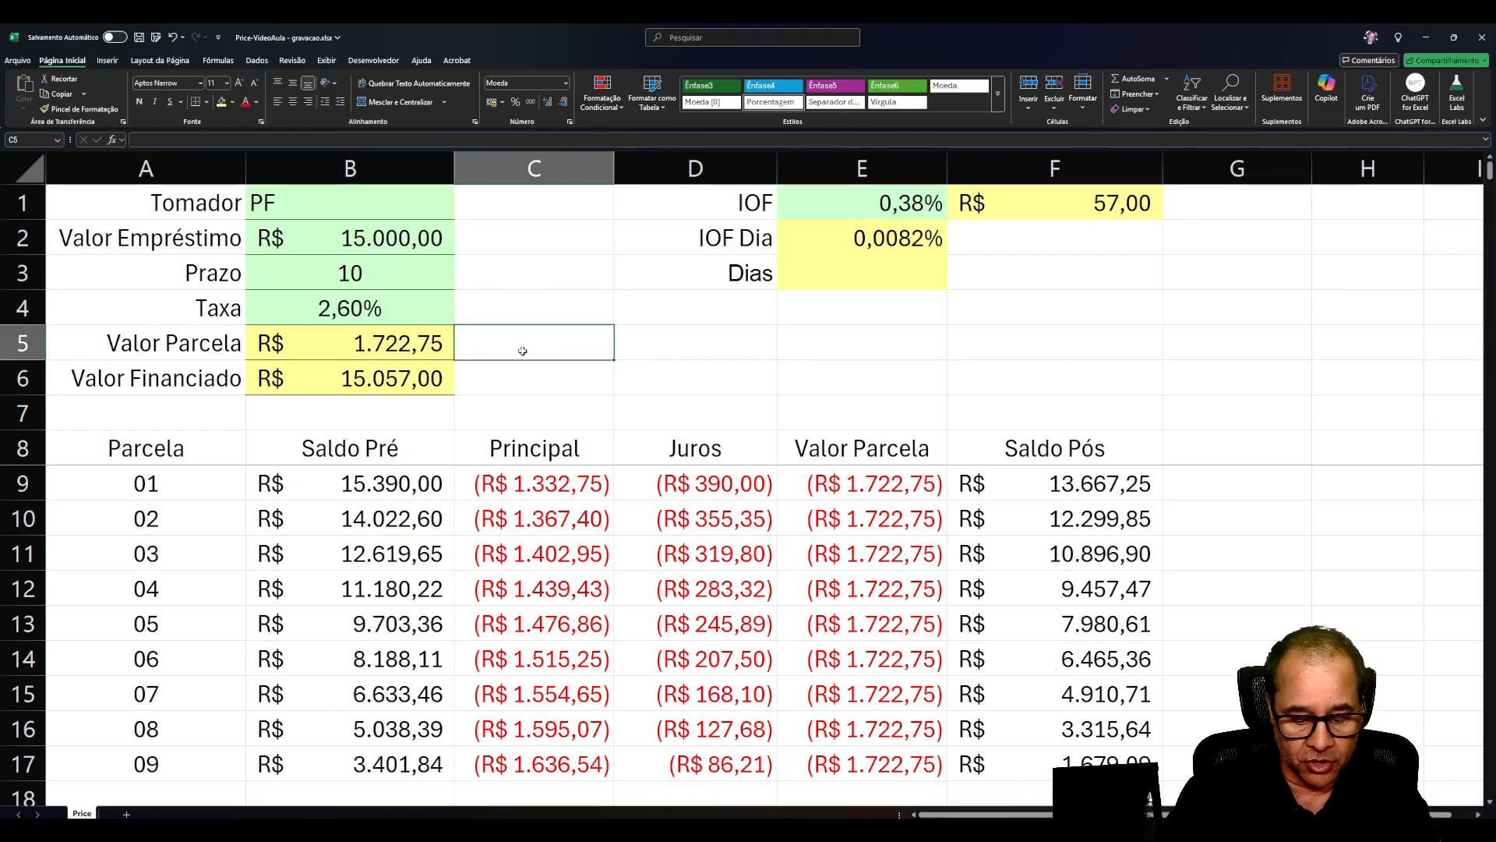
pyautogui.write('=hoje')
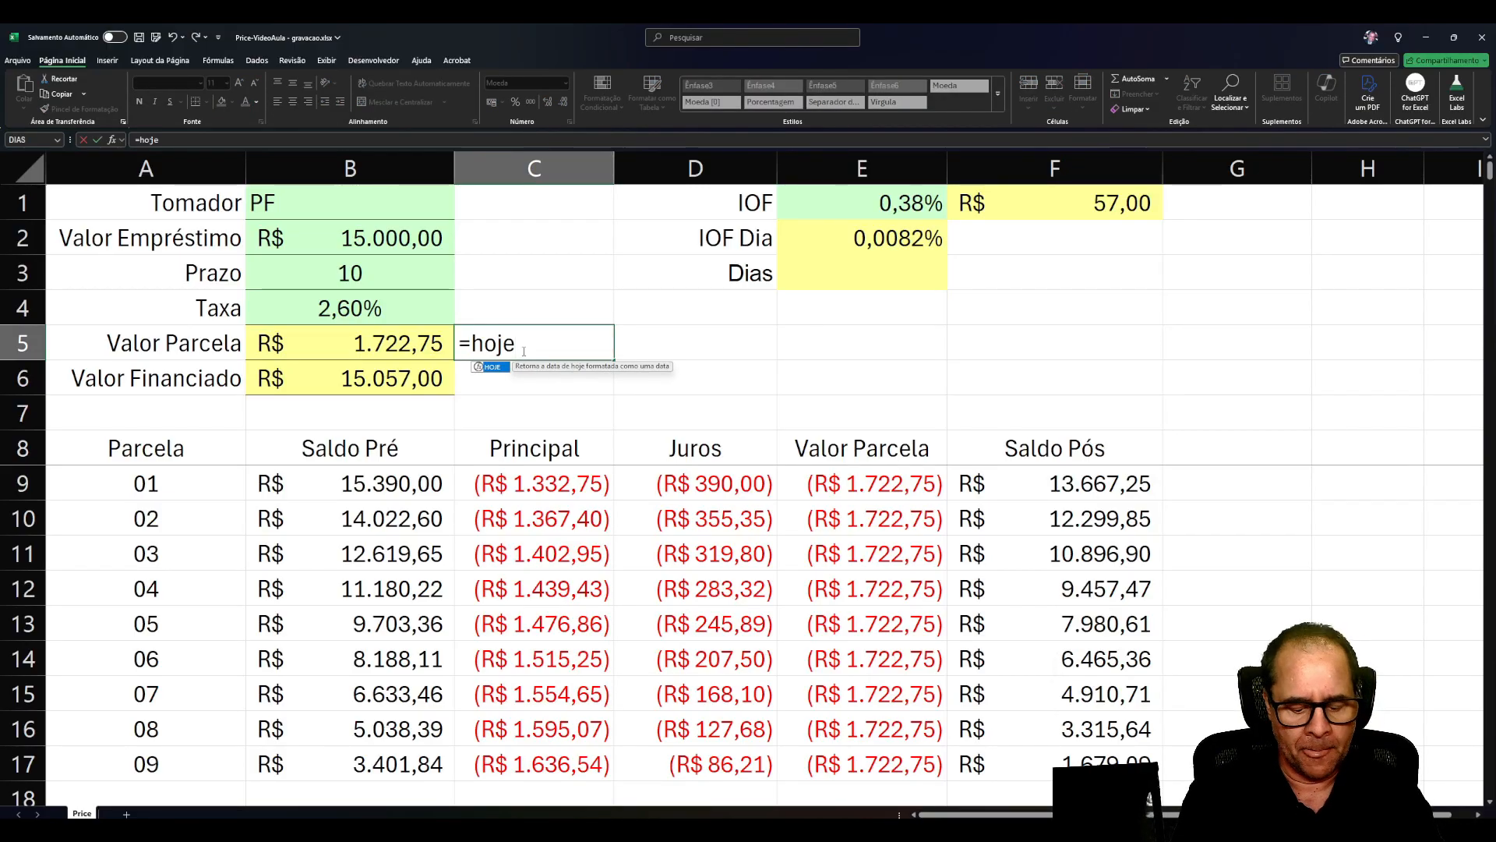
pyautogui.write('()')
pyautogui.press('Tab')
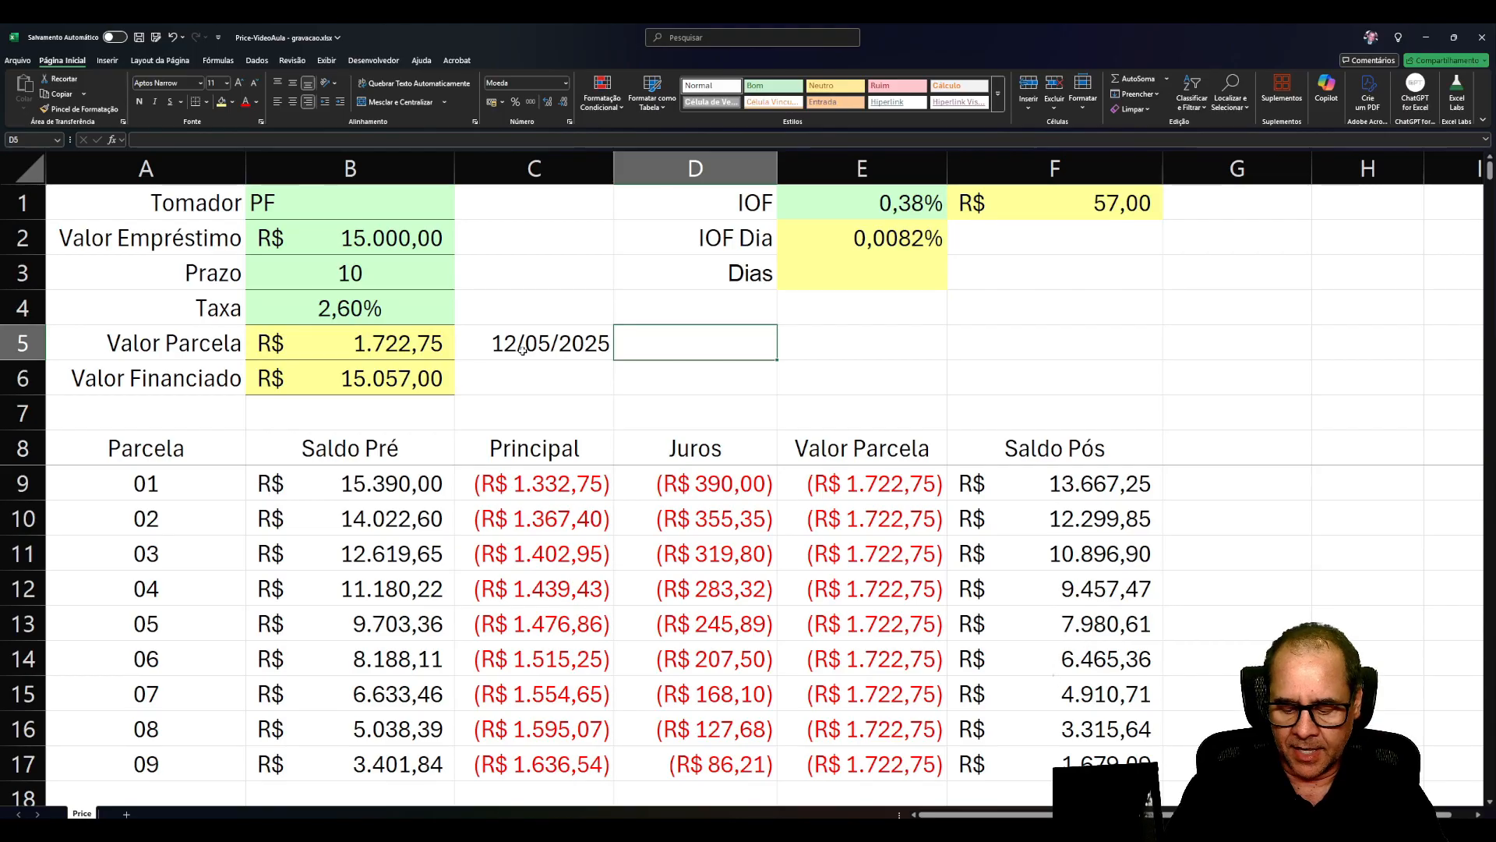
pyautogui.write('15/02/2026')
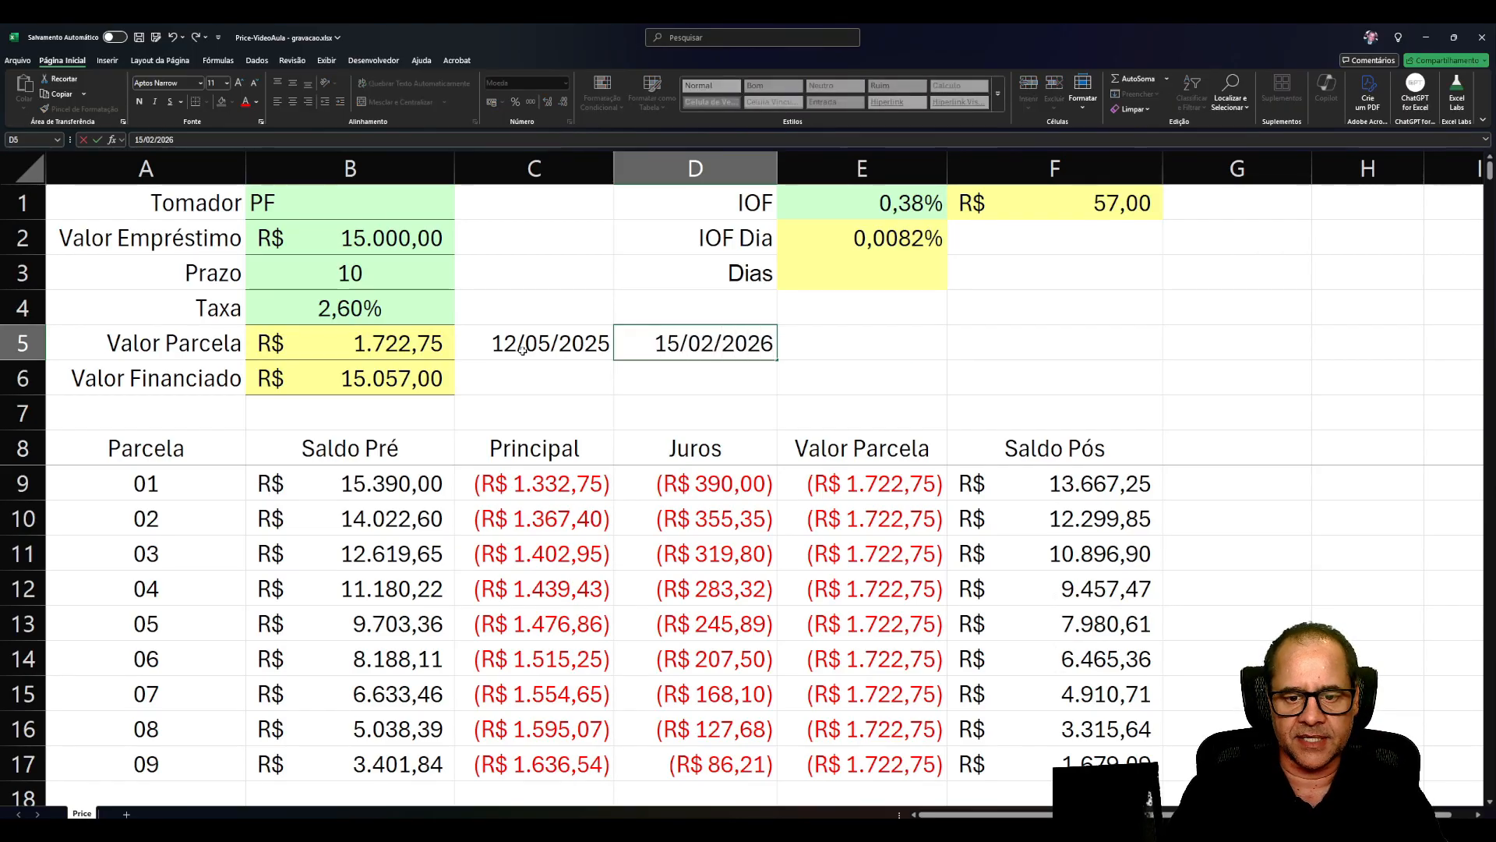
pyautogui.press('Tab')
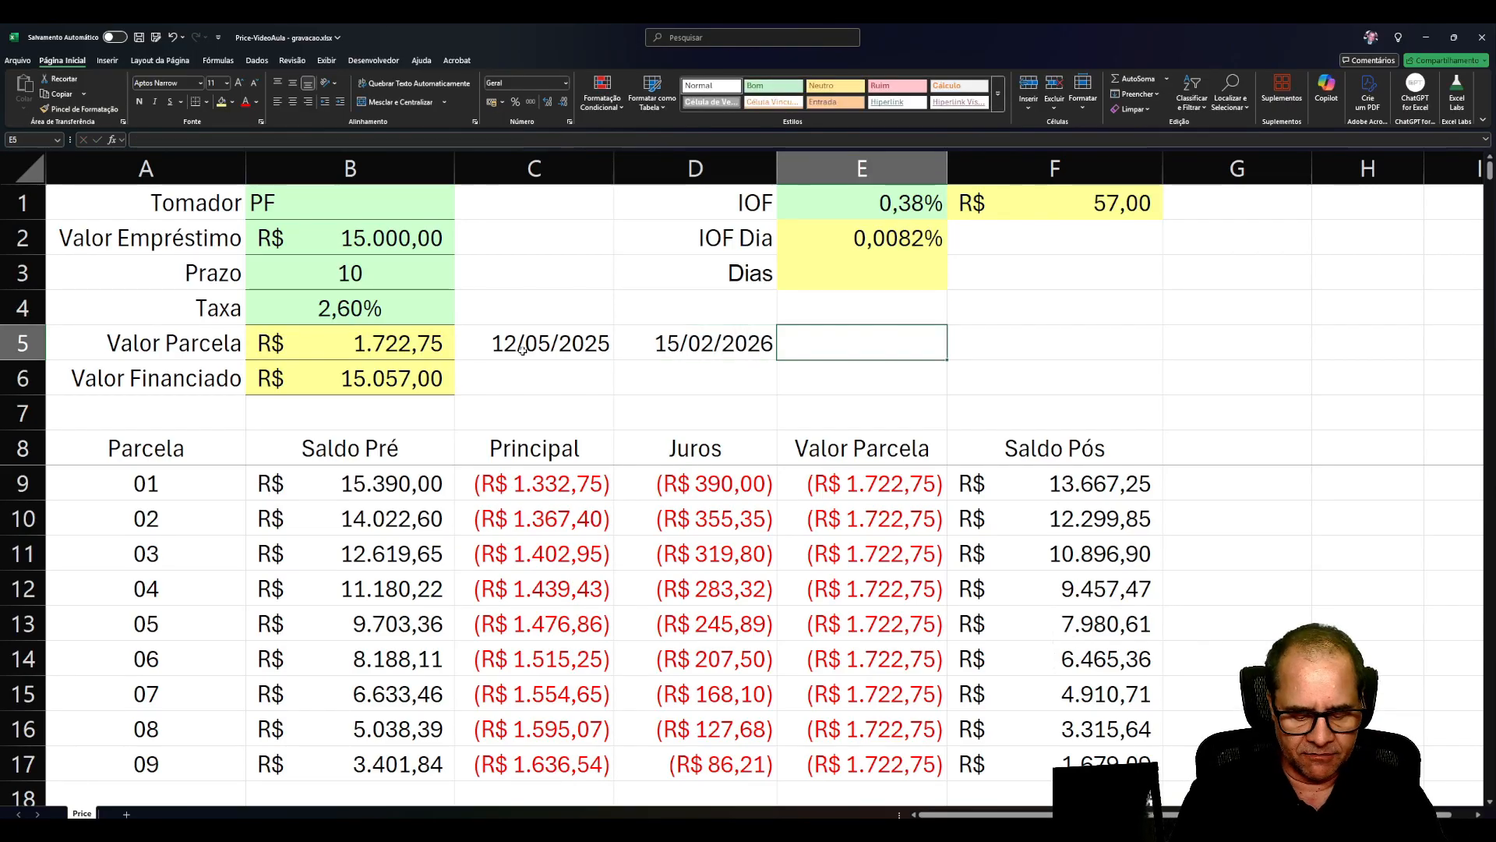
# Calculate the number of days between the two dates in cell E5 with =DIAS(D5;C5).
pyautogui.write('=Dias')
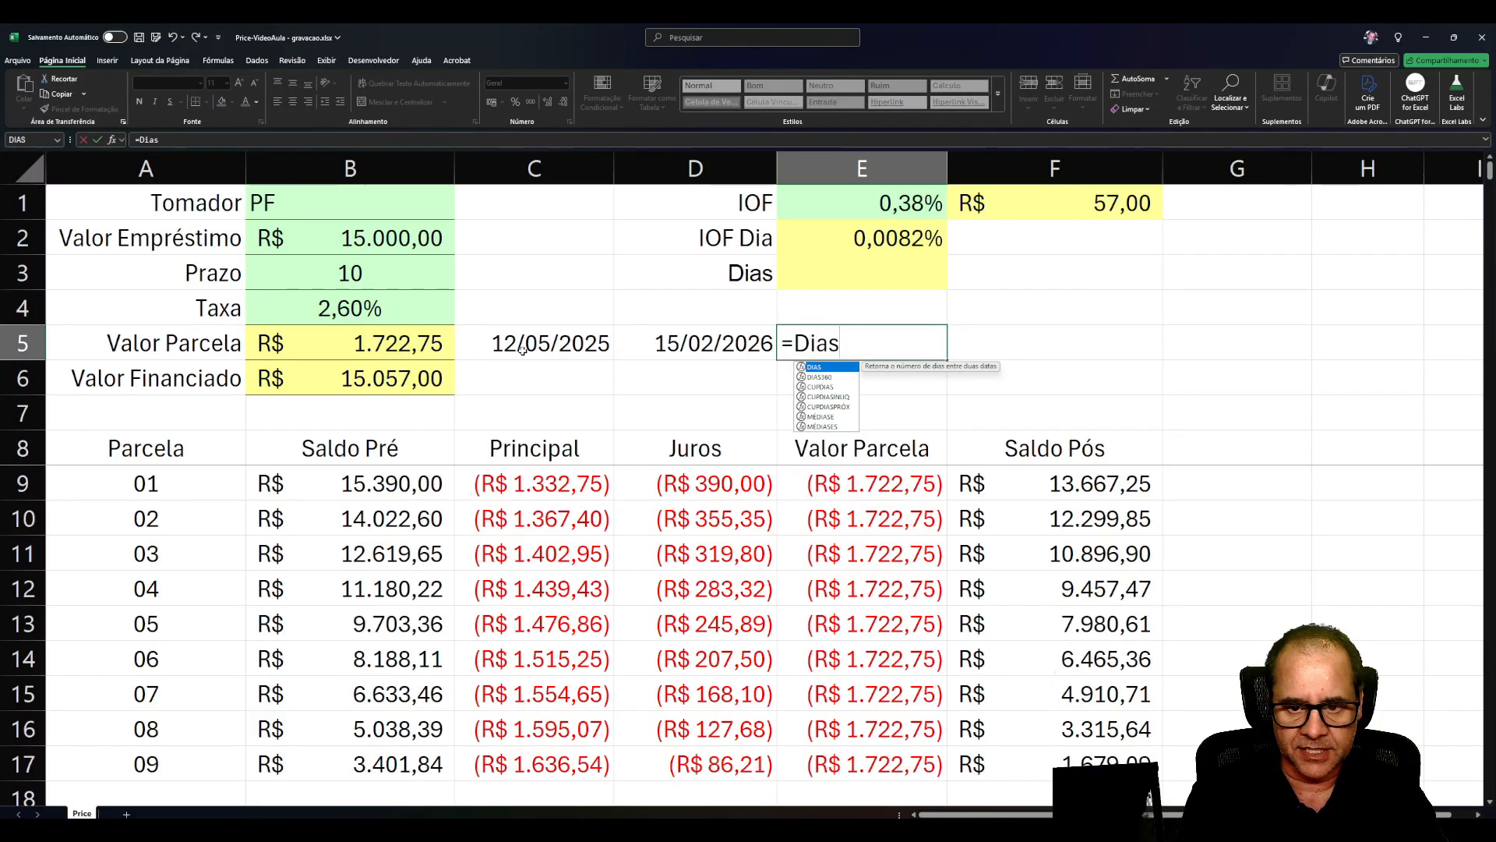
pyautogui.write('(')
pyautogui.click(559, 343)
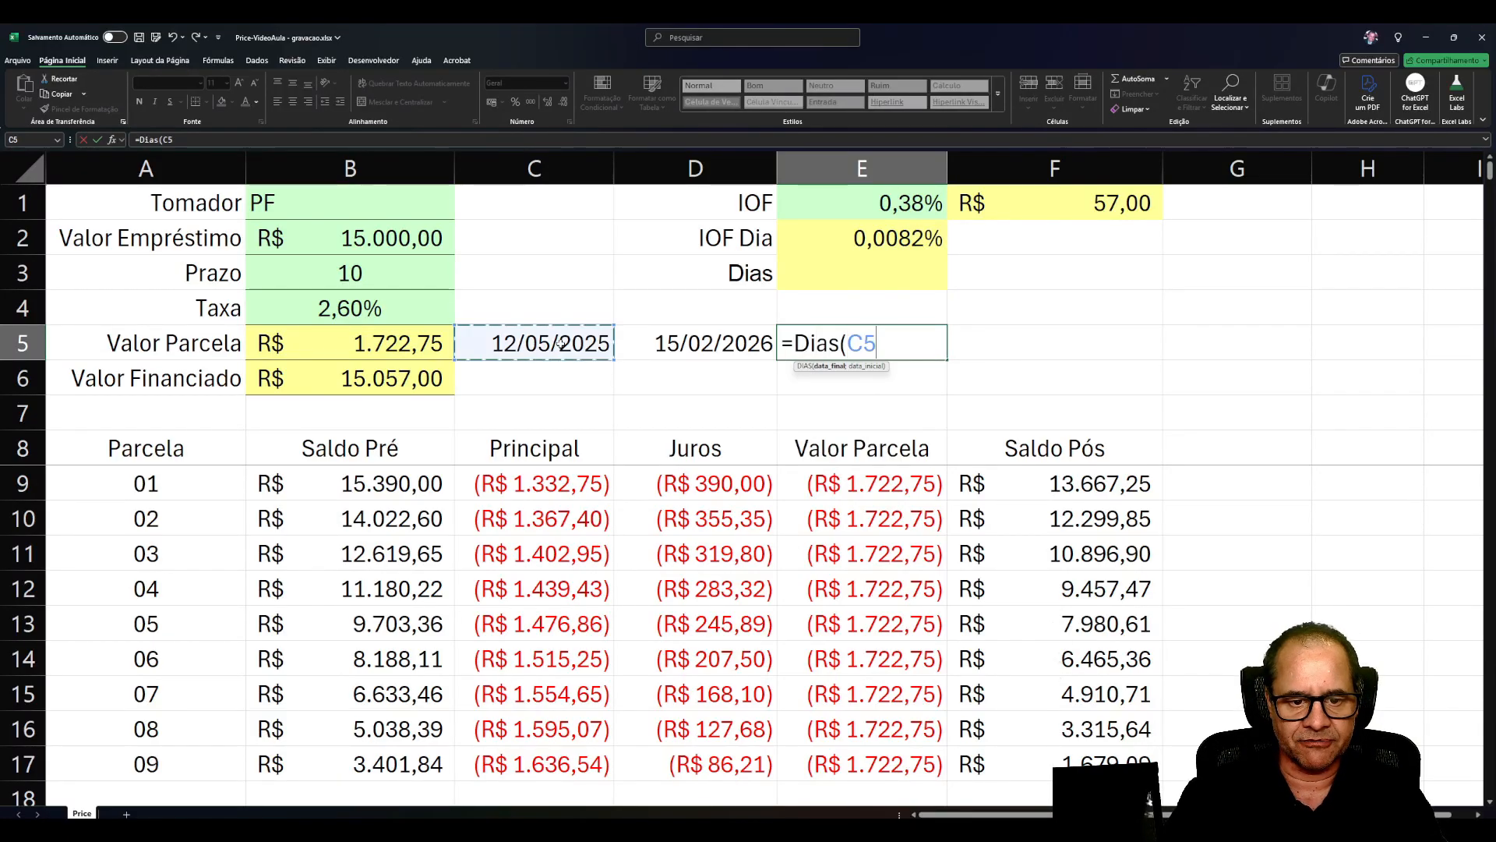
pyautogui.click(684, 350)
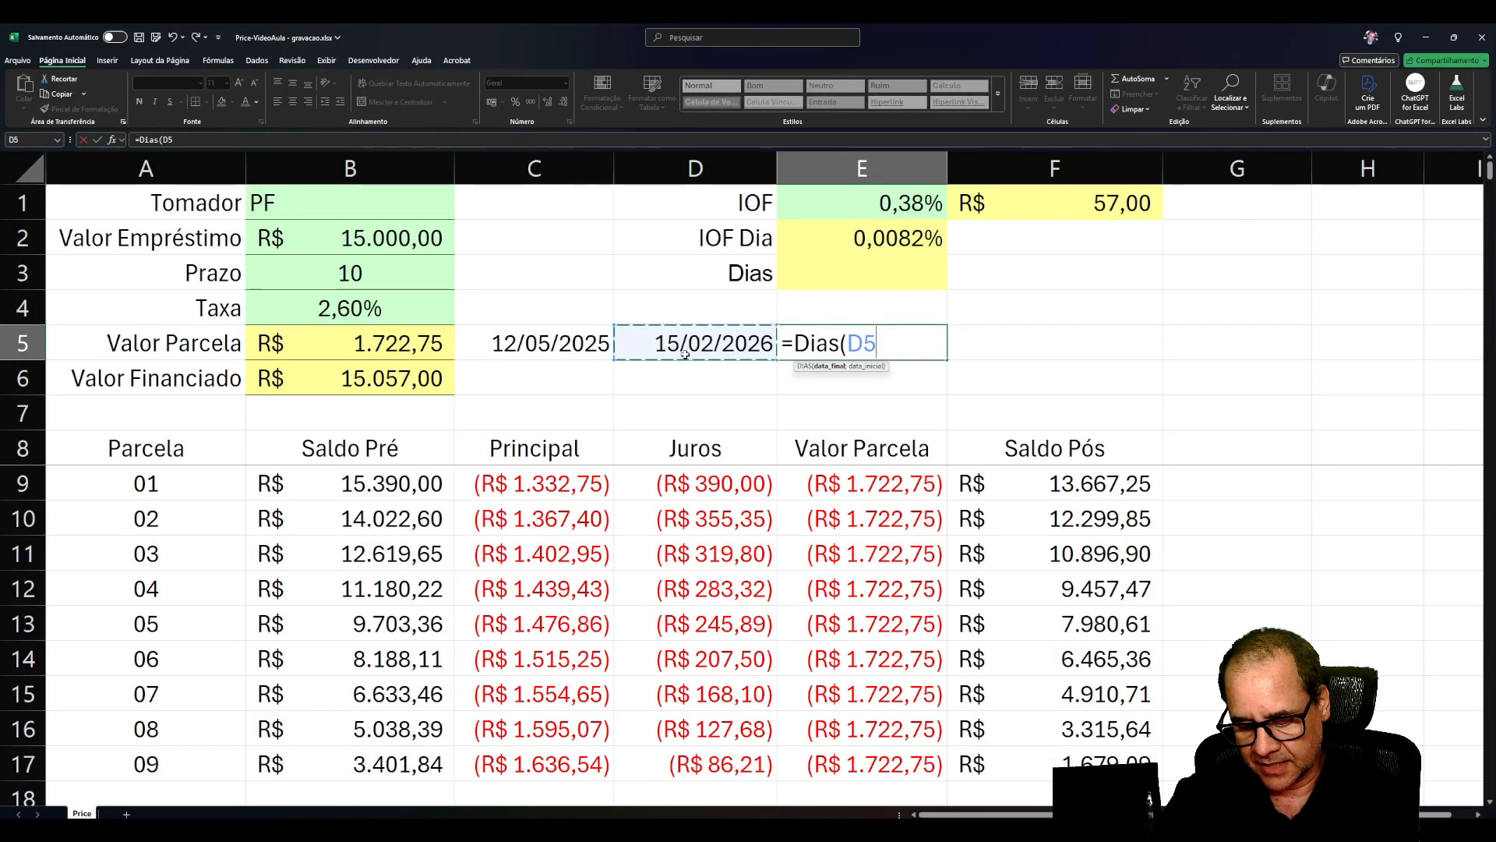
pyautogui.write(';')
pyautogui.click(555, 340)
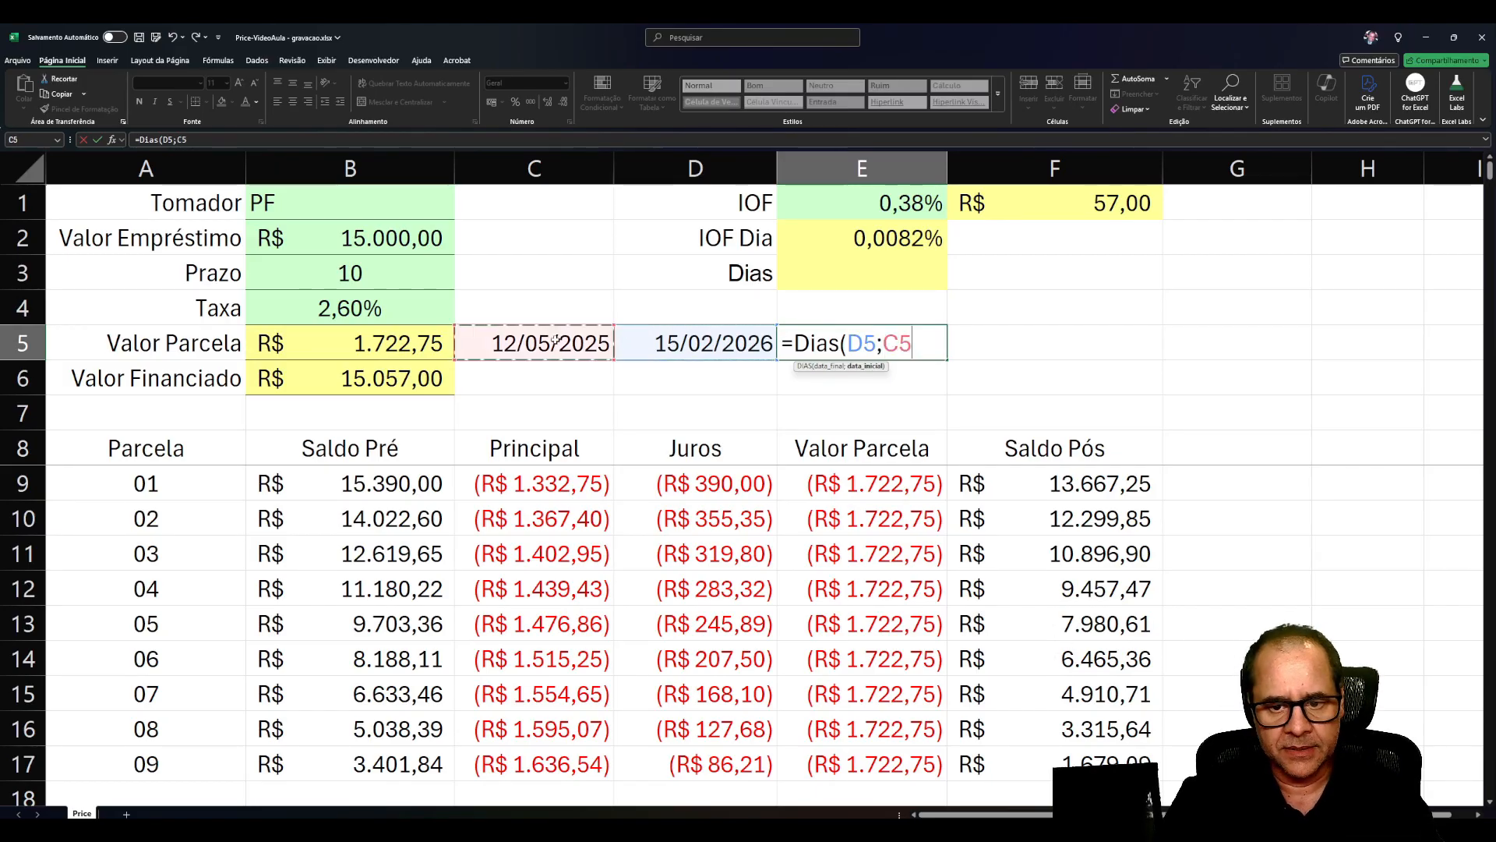
pyautogui.write(')')
pyautogui.press('Return')
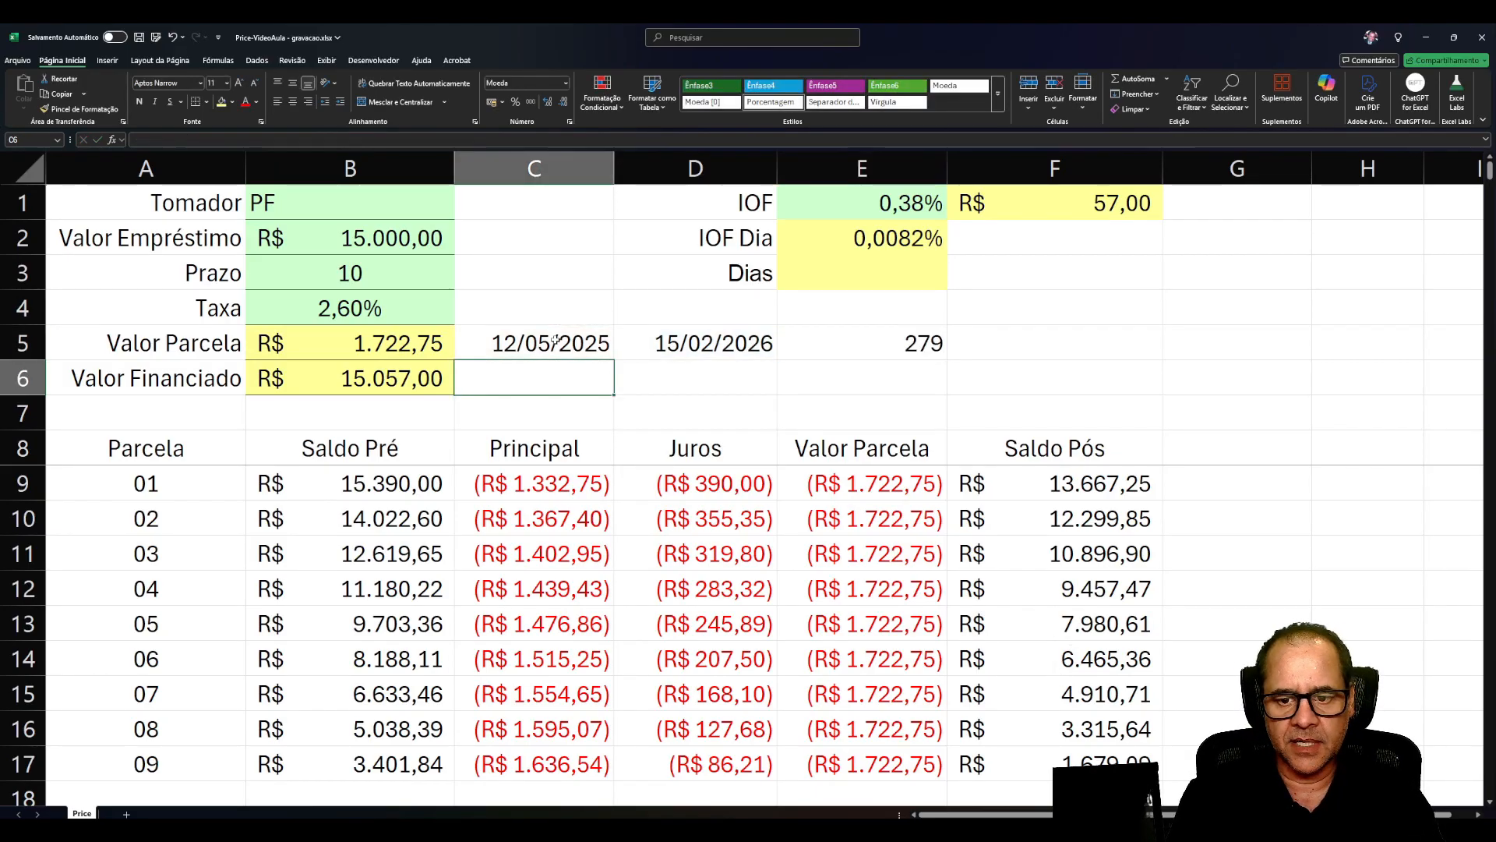
# Clear the trial dates and the DIAS formula from cells C5 to E5.
pyautogui.press('Up')
pyautogui.press('Right')
pyautogui.press('Right')
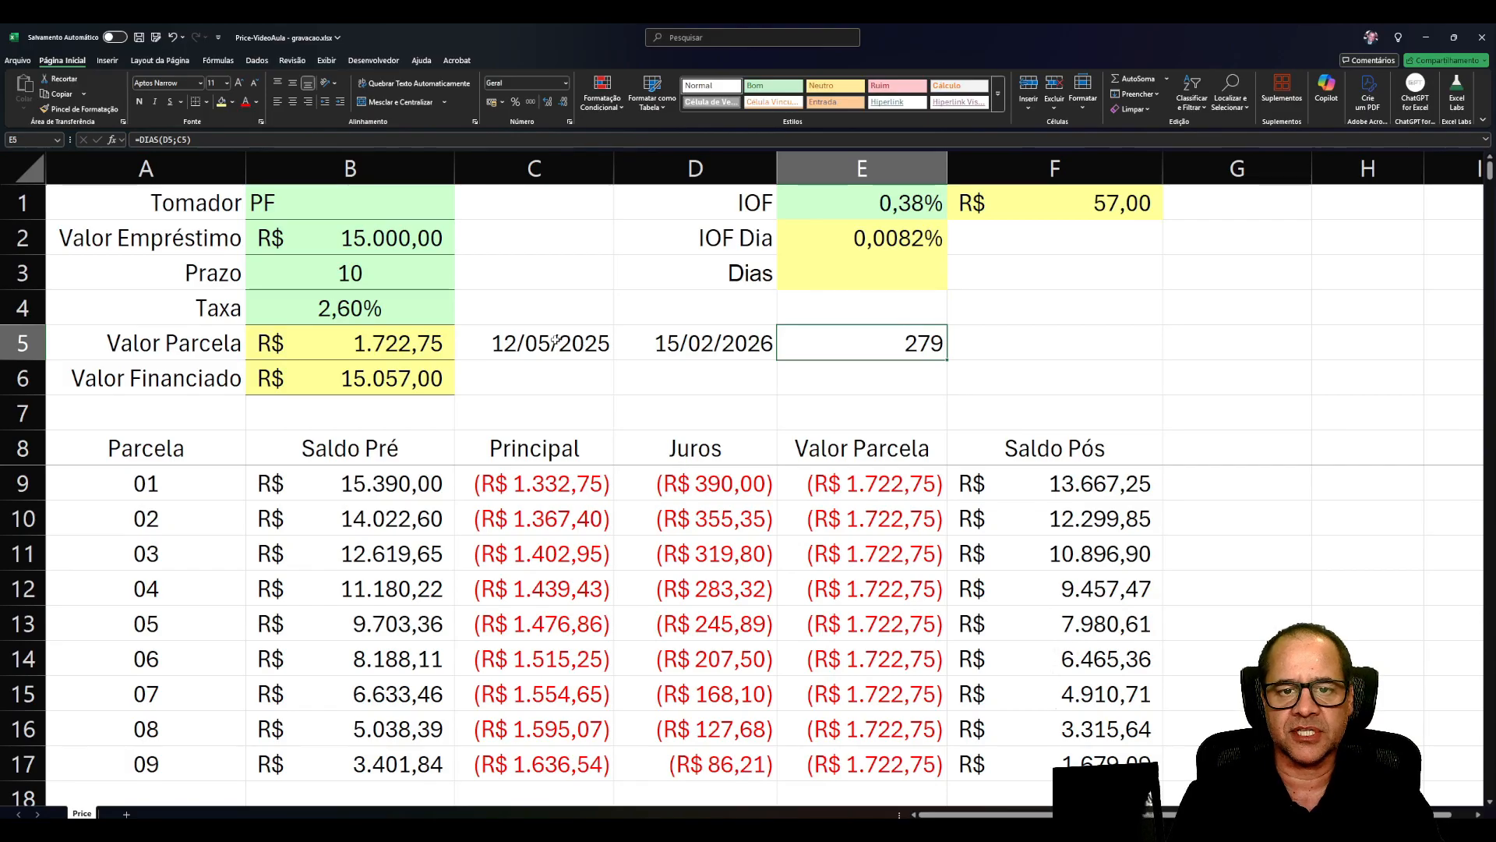
pyautogui.keyDown('shift'); pyautogui.click(555, 341); pyautogui.keyUp('shift')
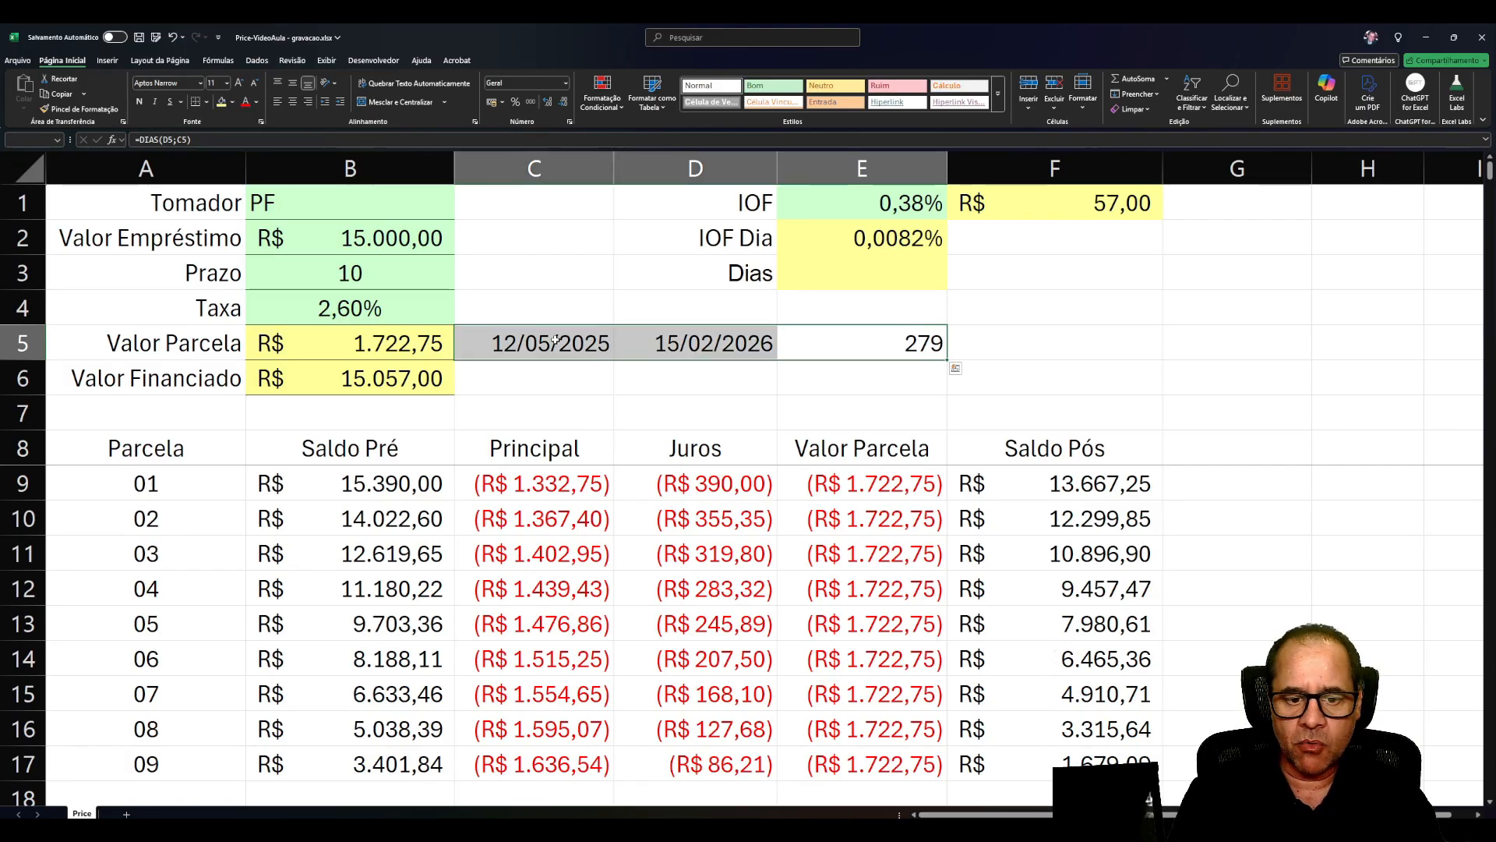
pyautogui.press('Delete')
pyautogui.click(554, 277)
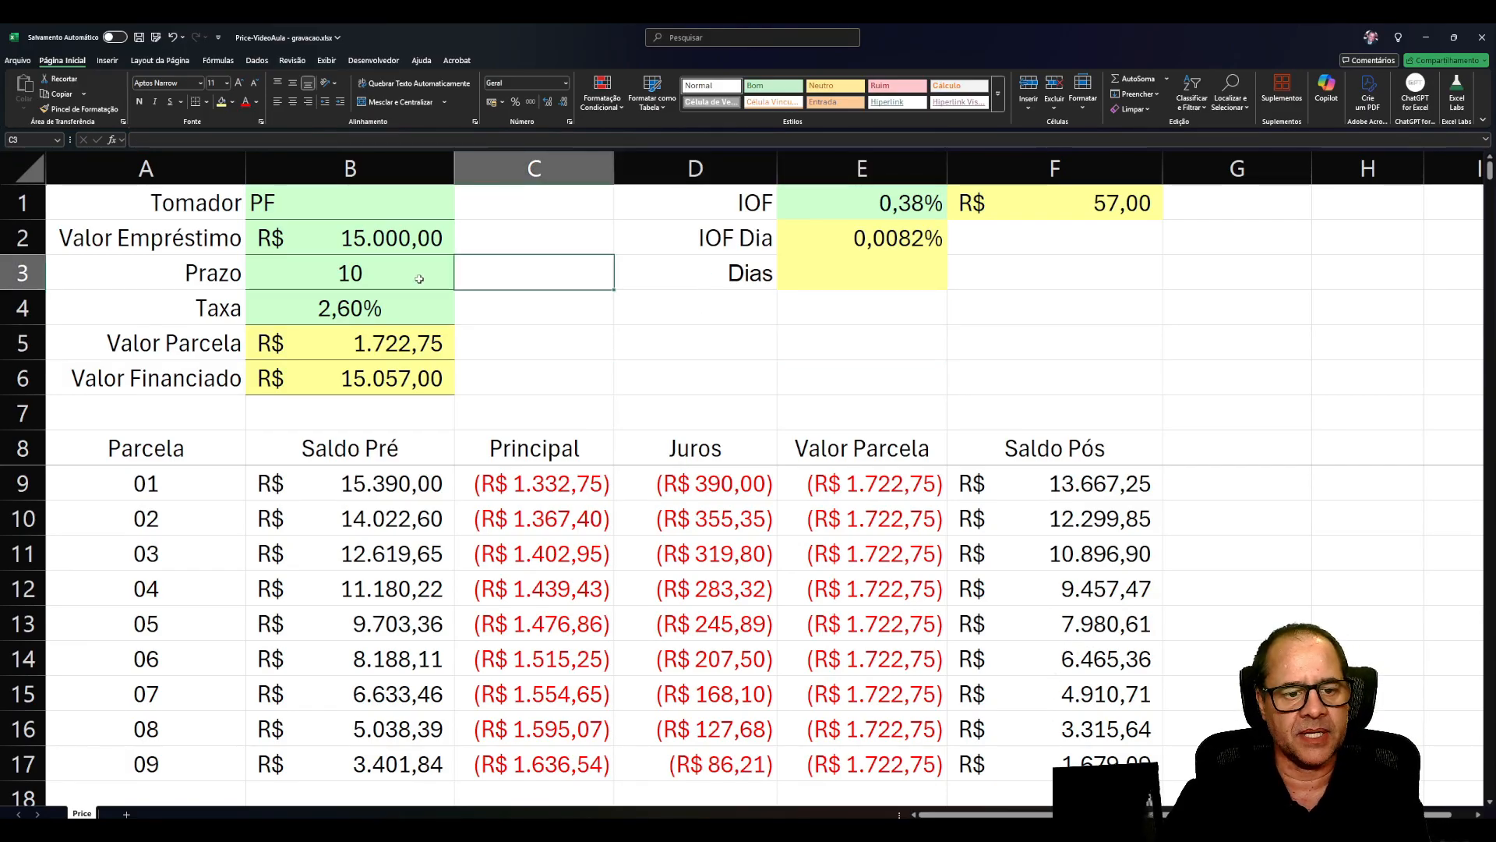
# Calculate Dias in cell E3 by multiplying Prazo by 30 with the formula =B3*30.
pyautogui.click(382, 277)
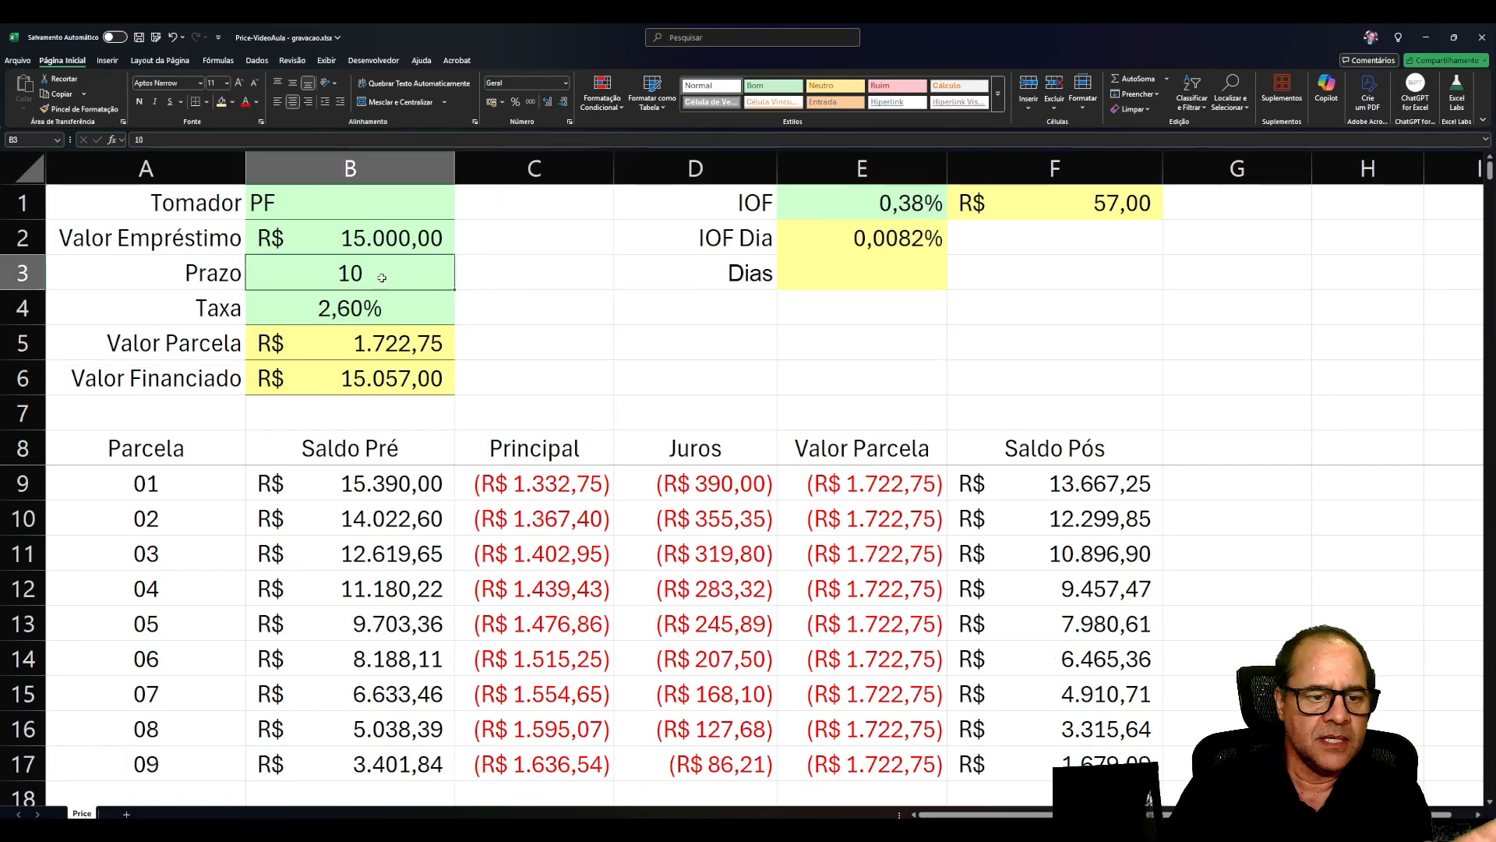
pyautogui.click(817, 269)
pyautogui.write('=')
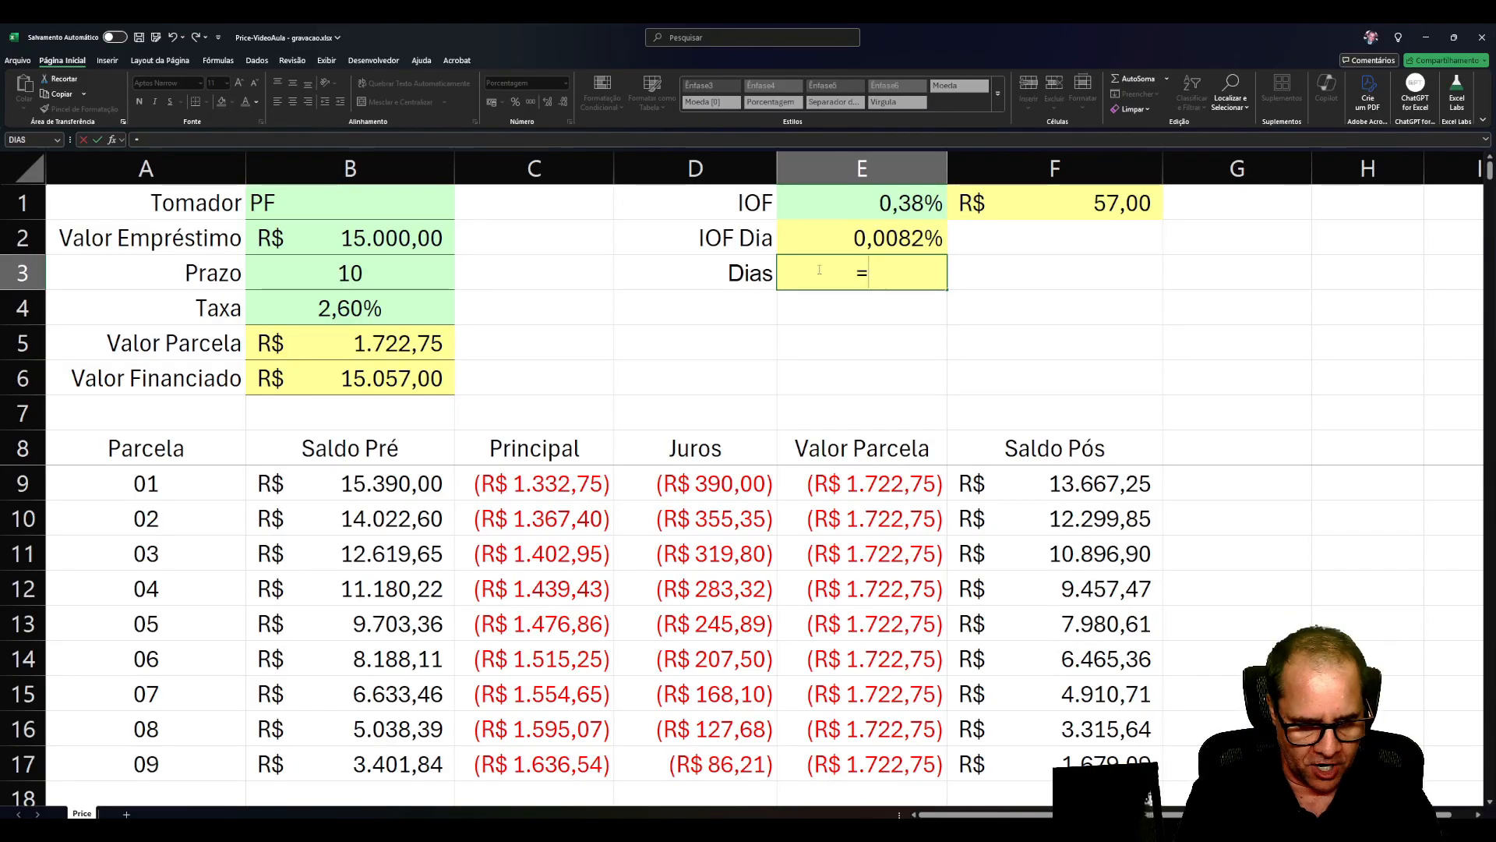
pyautogui.click(375, 283)
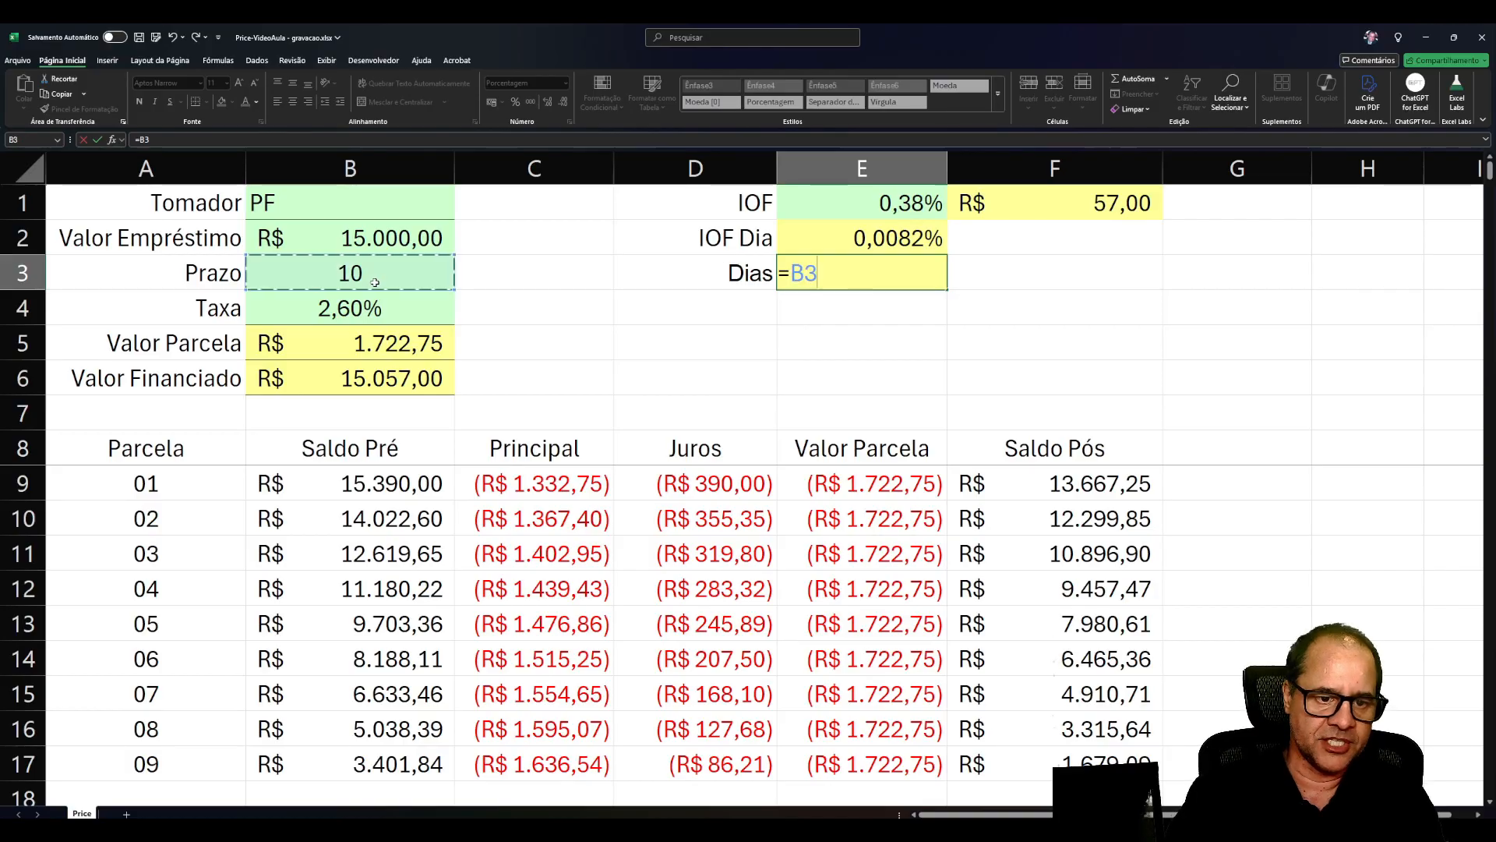
pyautogui.write('*30')
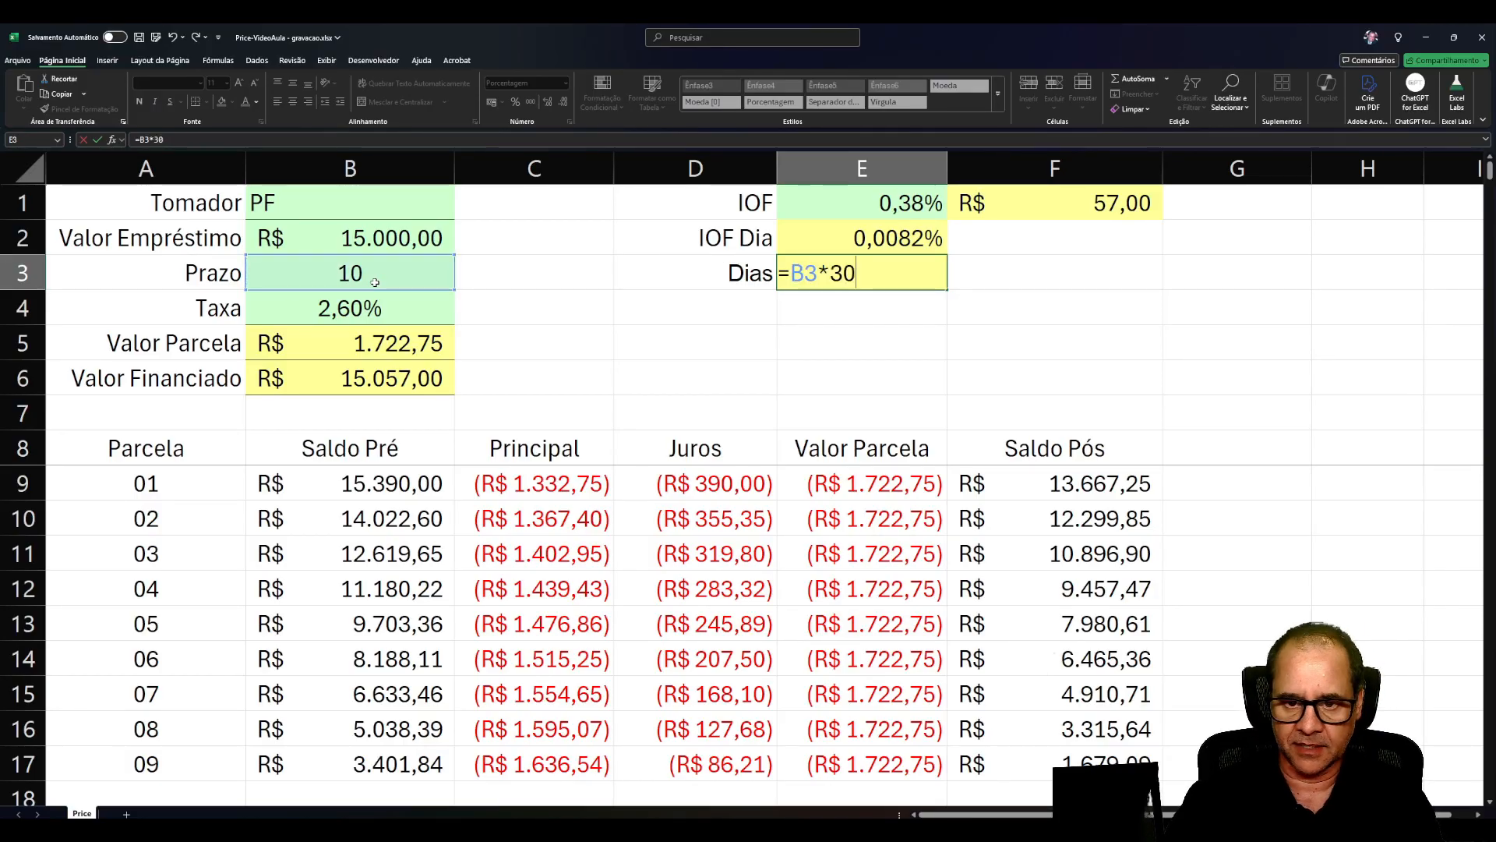
pyautogui.hotkey('ctrl', 'Return')
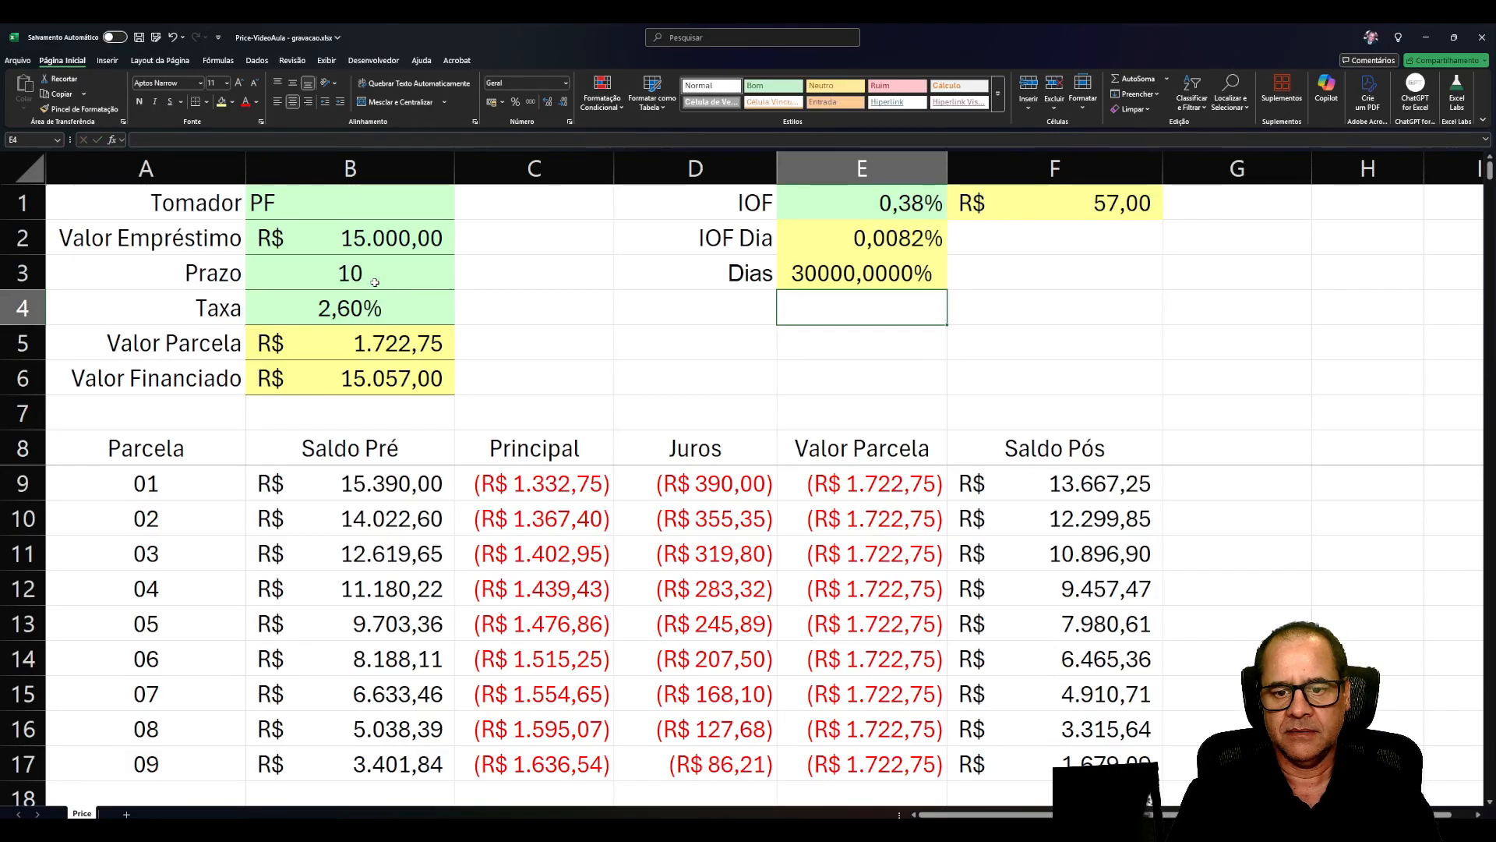
# Change the number format of the Dias cell E3 to Geral.
pyautogui.rightClick(857, 277)
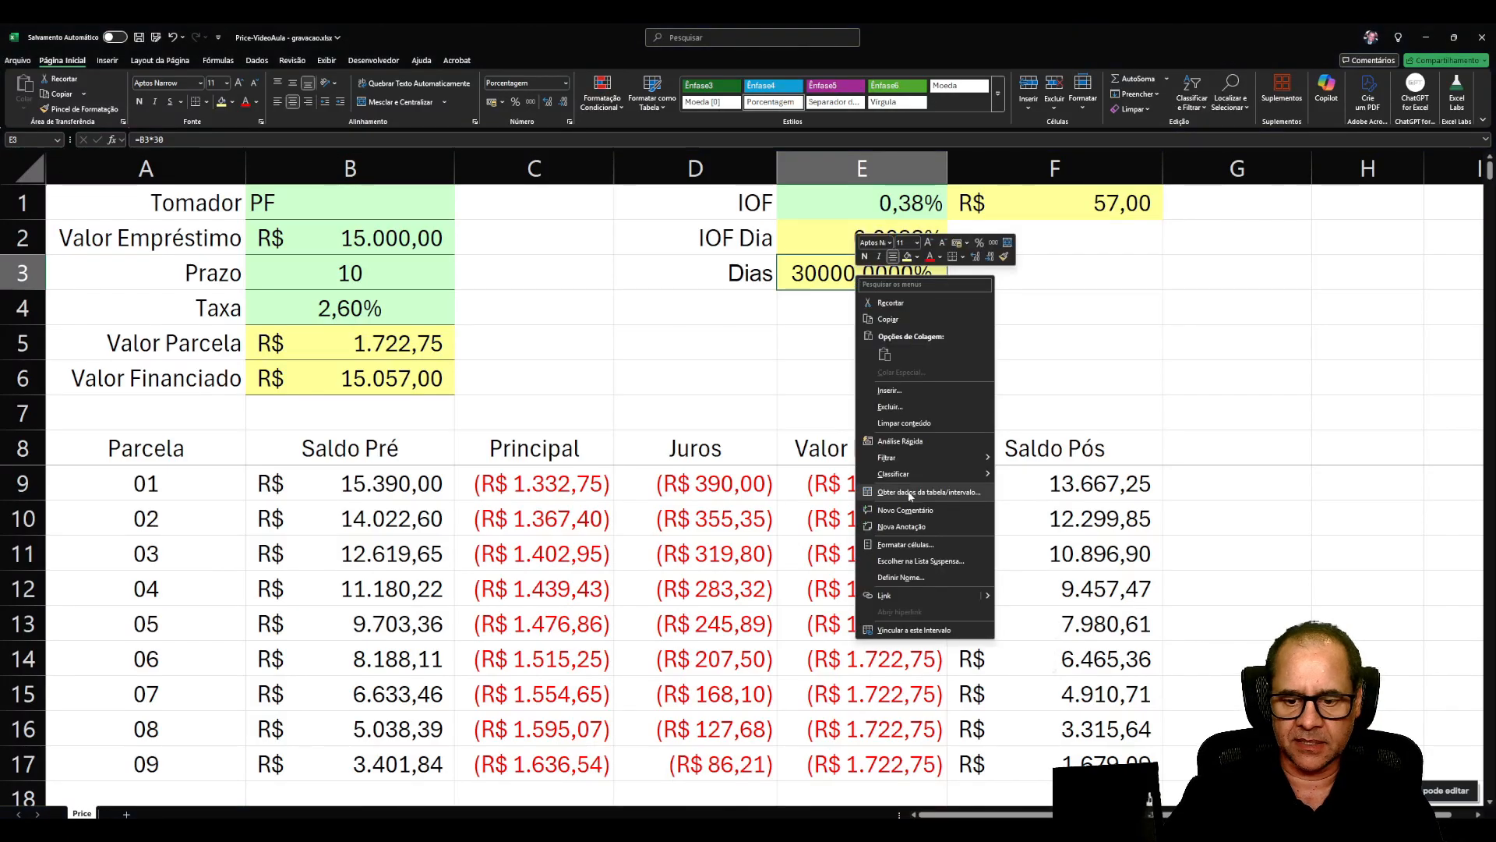
pyautogui.click(900, 545)
pyautogui.click(758, 450)
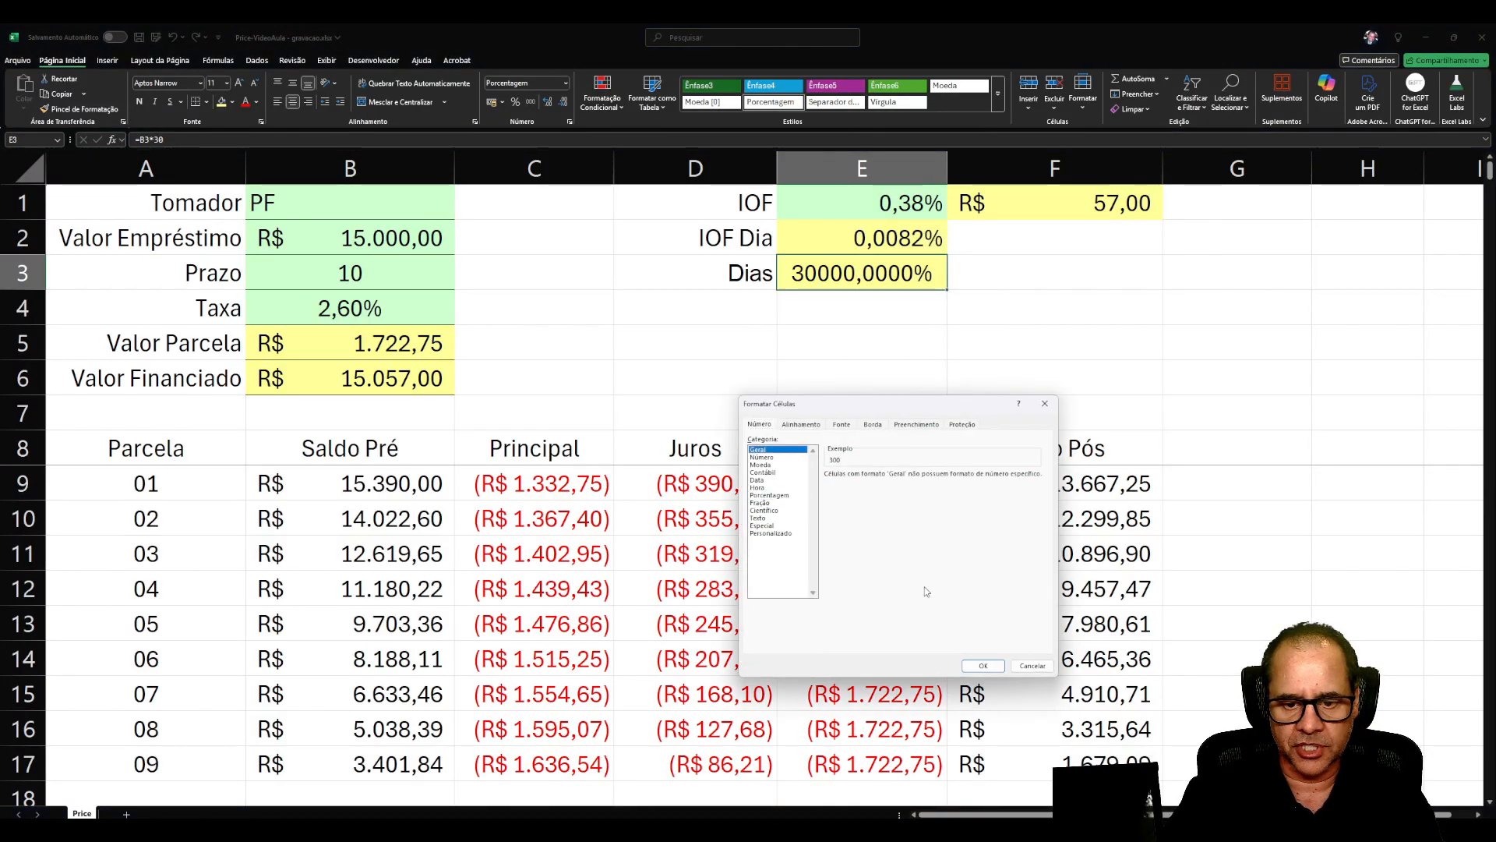
pyautogui.click(983, 666)
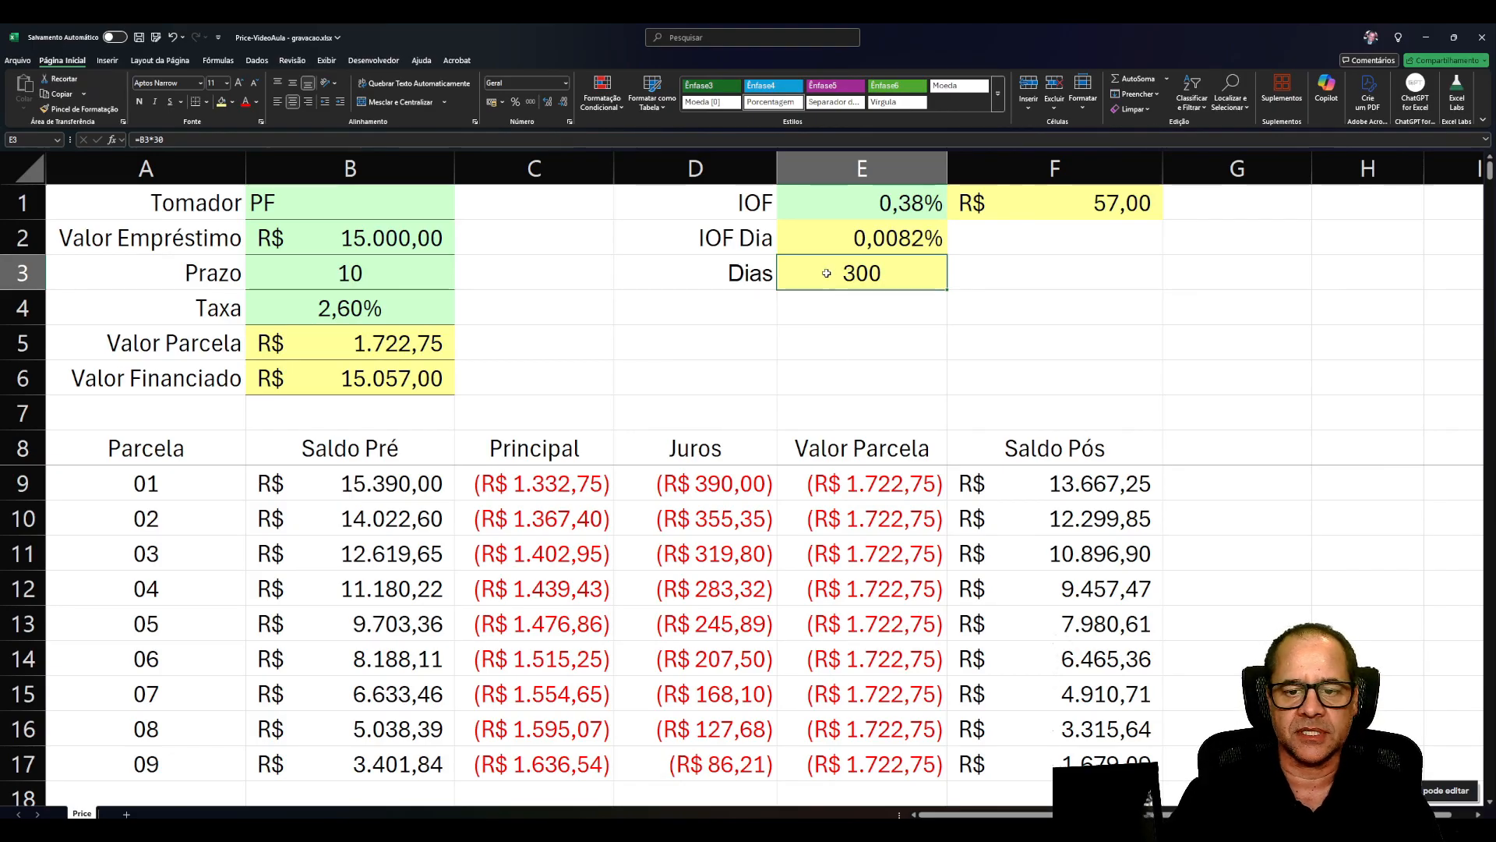
# Extend the Dias formula in E3 to =B3*30+TRUNCAR(B3/2;0) so it adds one day for every two months.
pyautogui.click(209, 141)
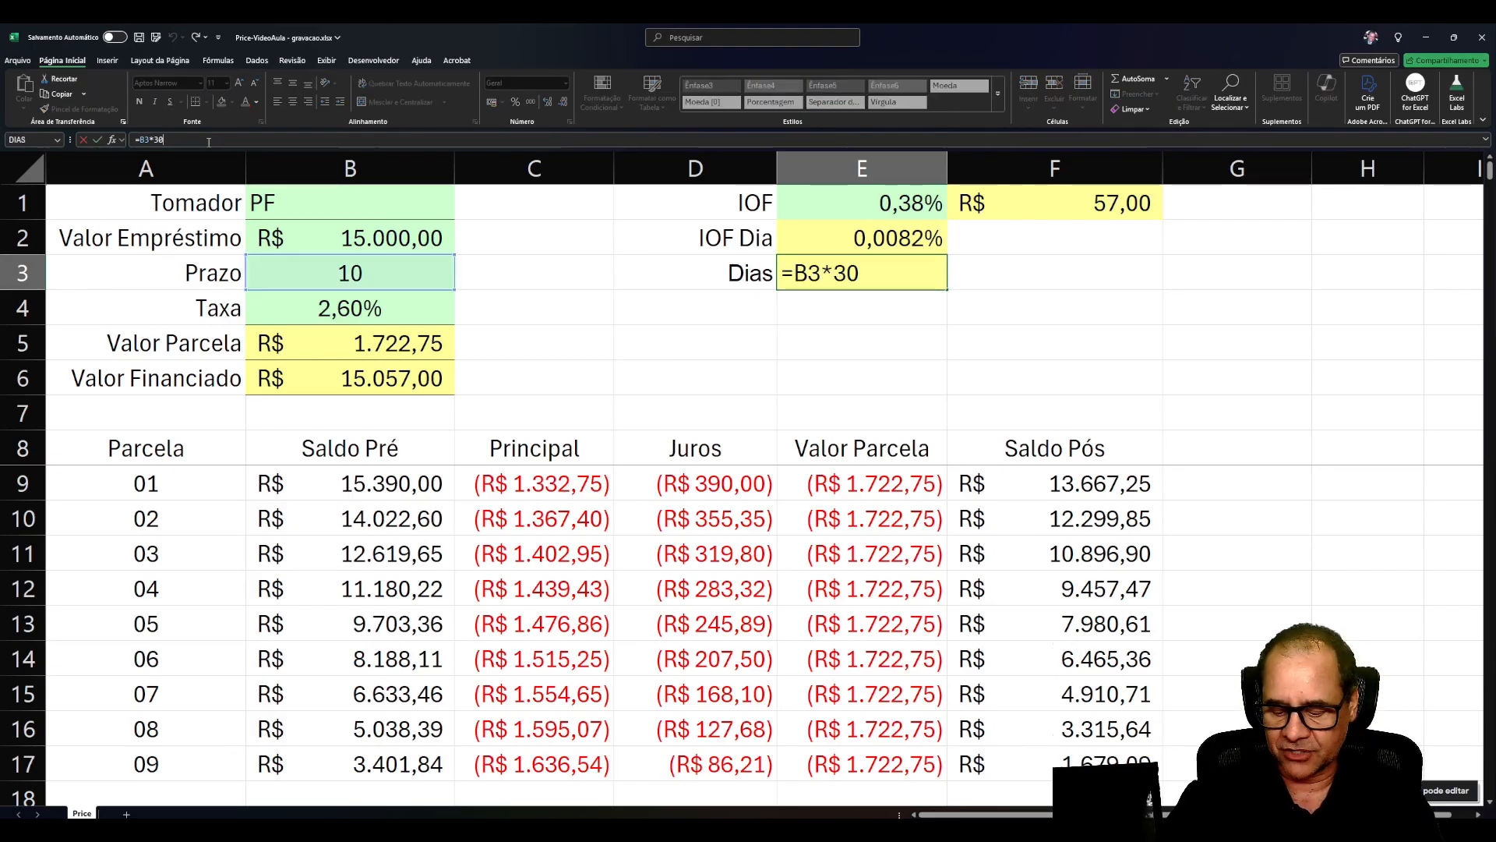
pyautogui.write('+')
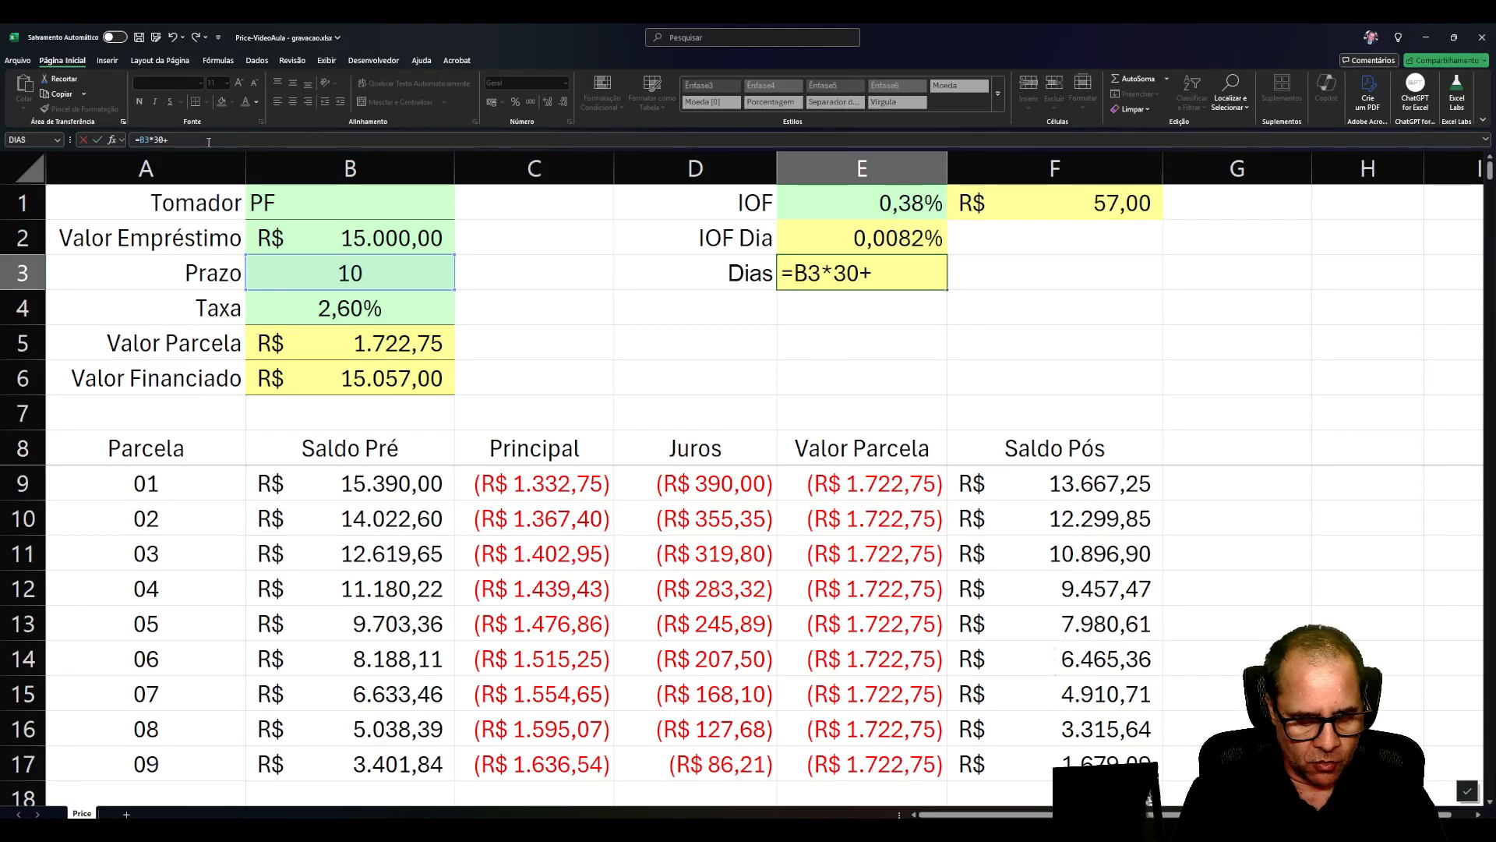
pyautogui.write('truncar(')
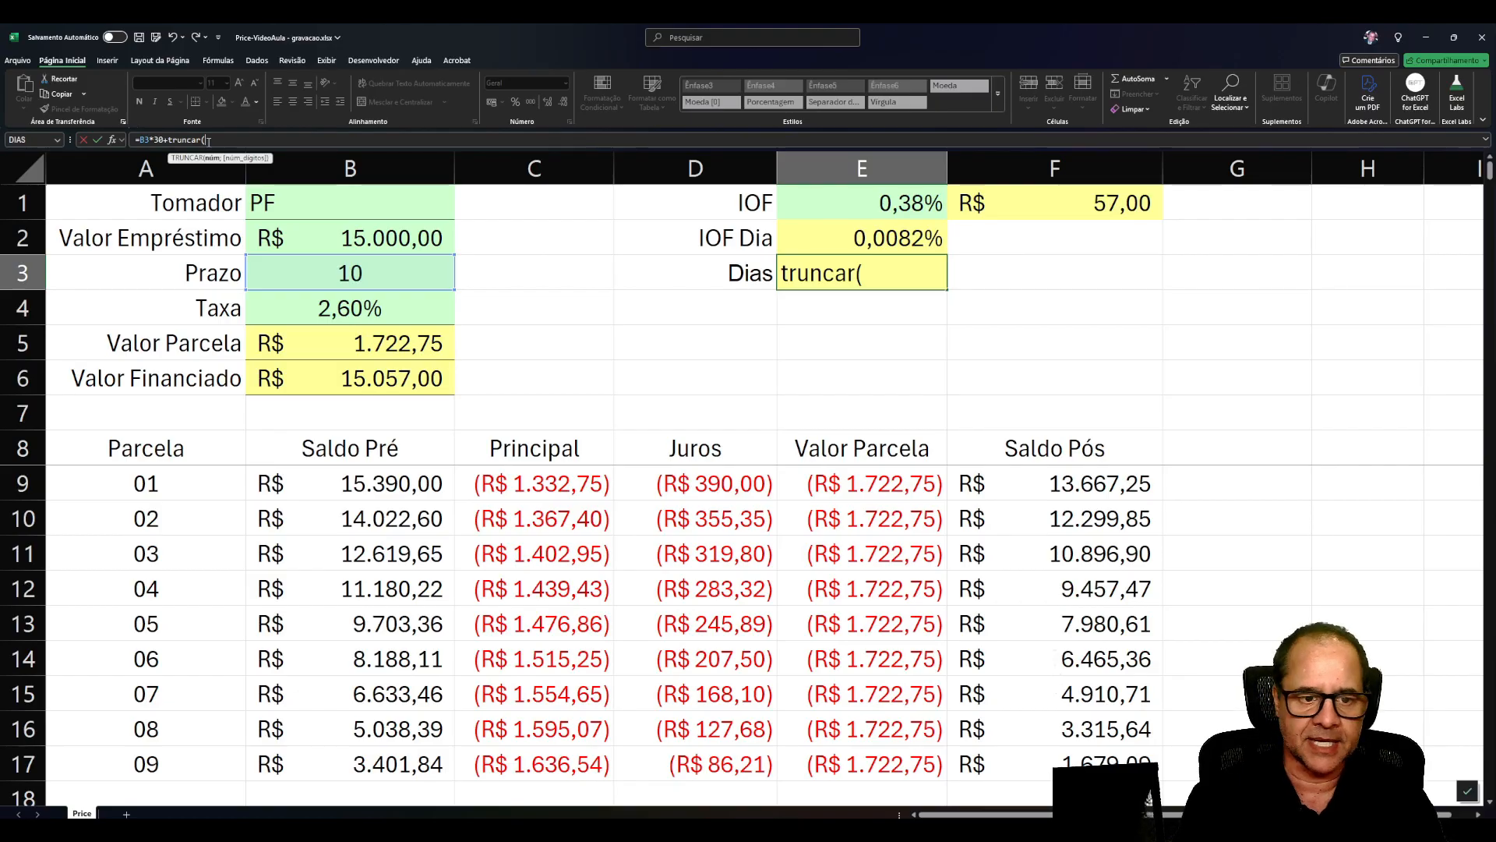
pyautogui.click(343, 275)
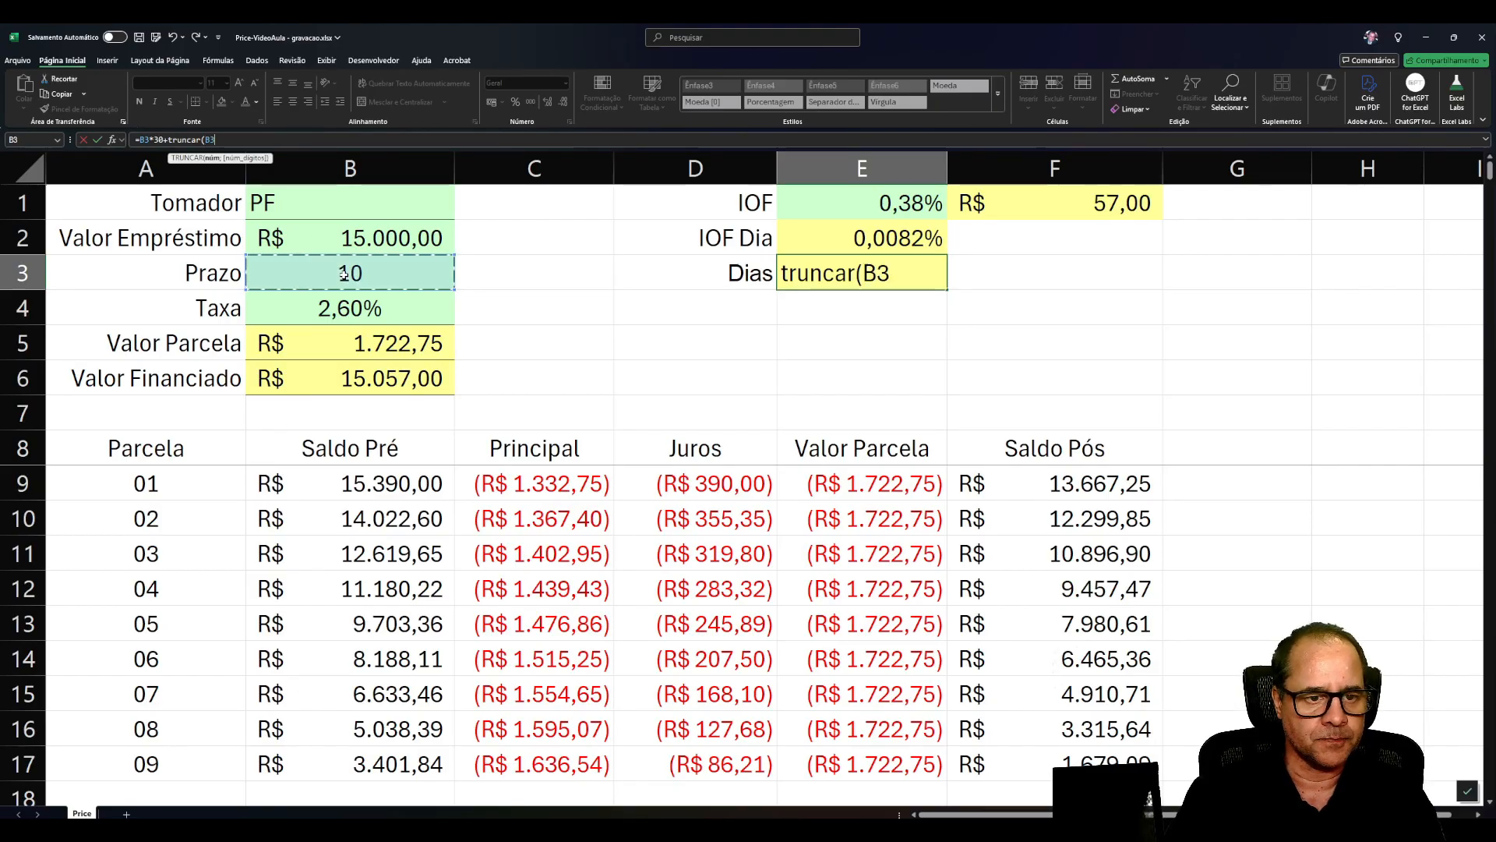
pyautogui.write('/2')
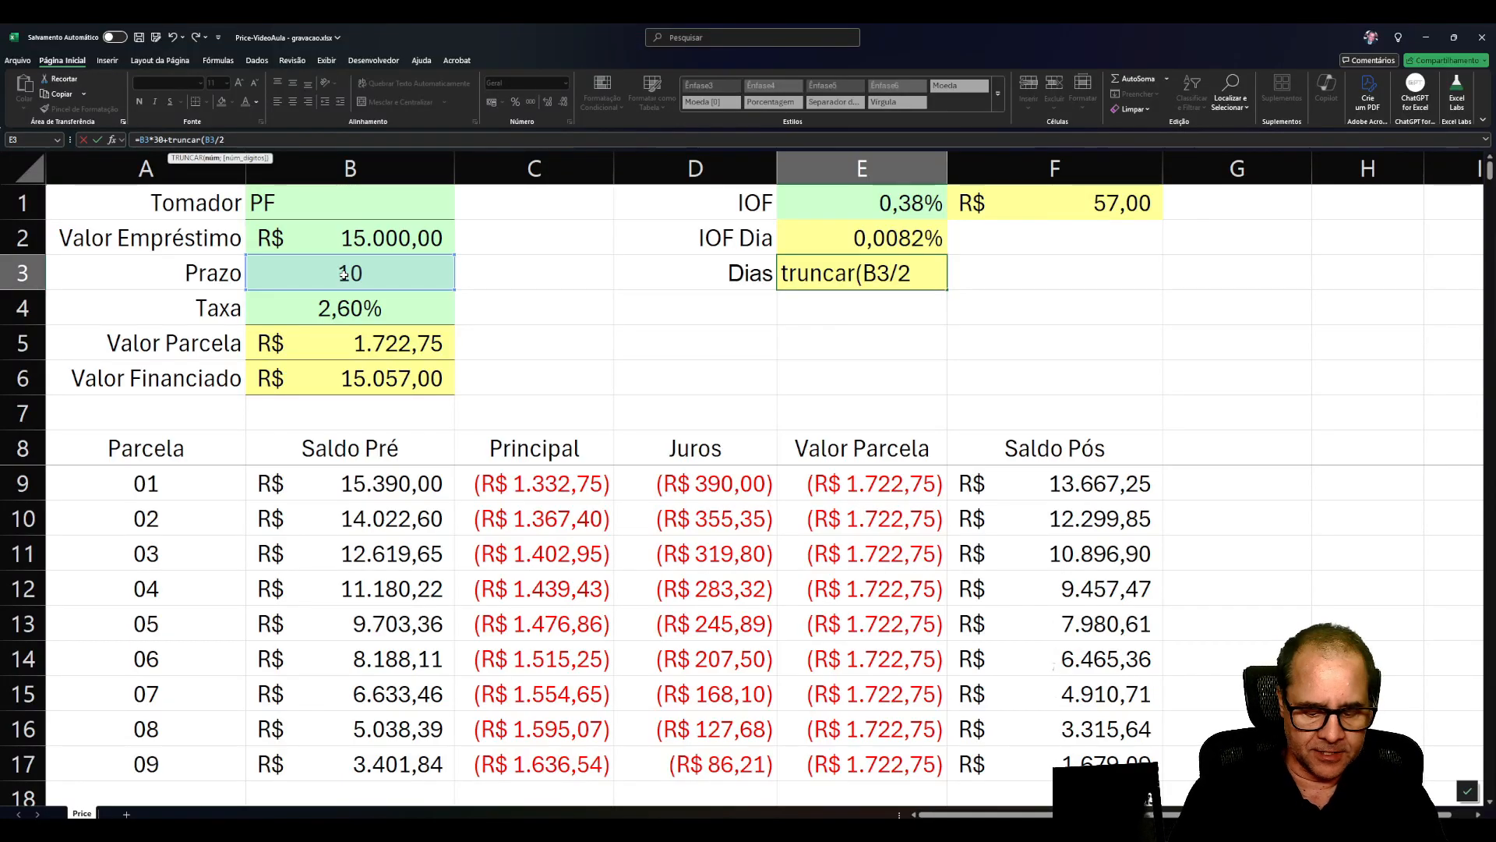
pyautogui.write(';')
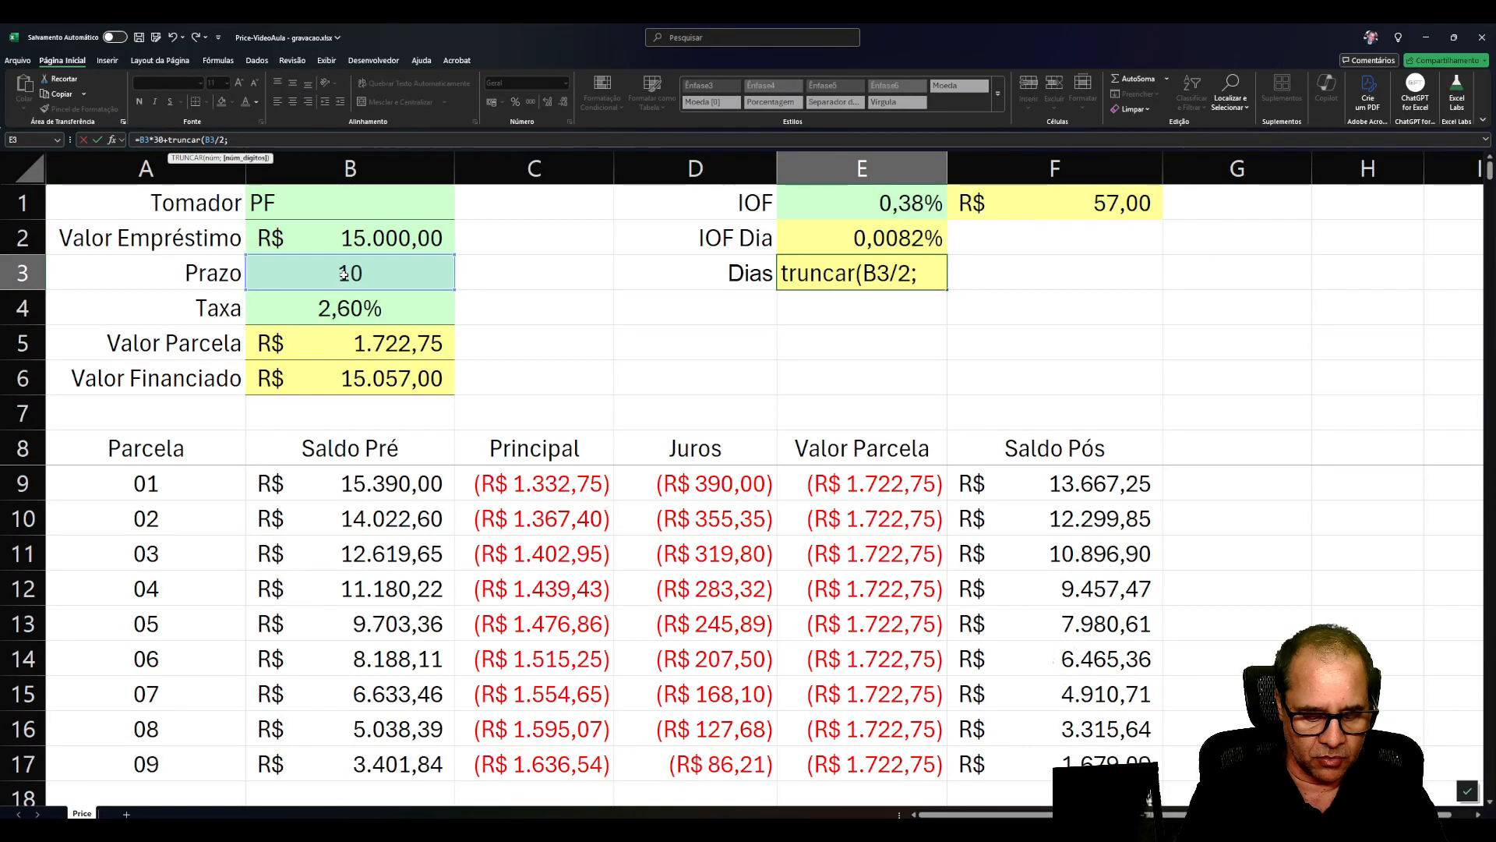
pyautogui.write('0)')
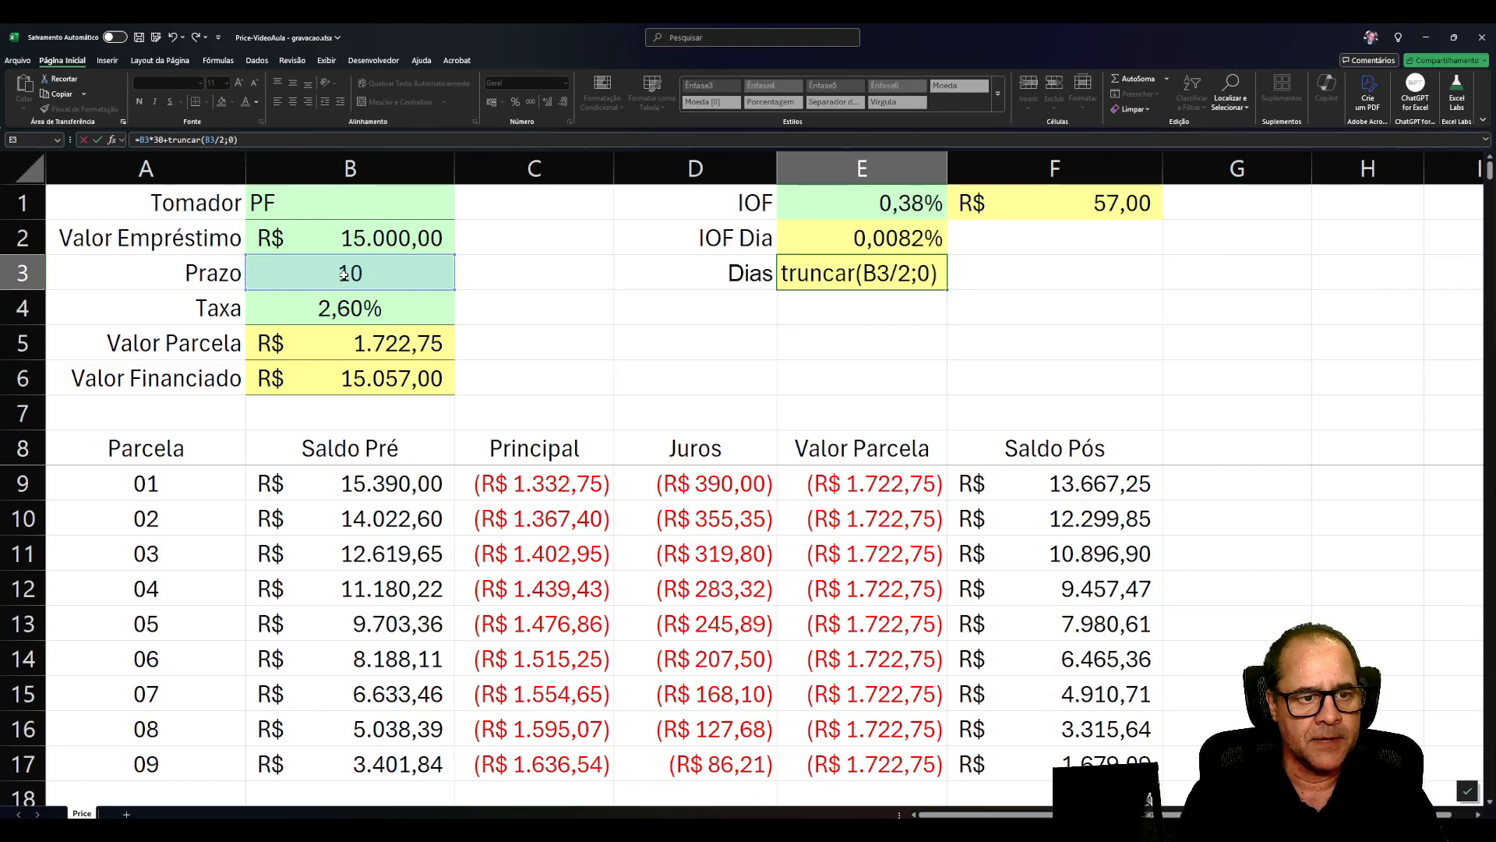
pyautogui.press('Return')
pyautogui.press('Up')
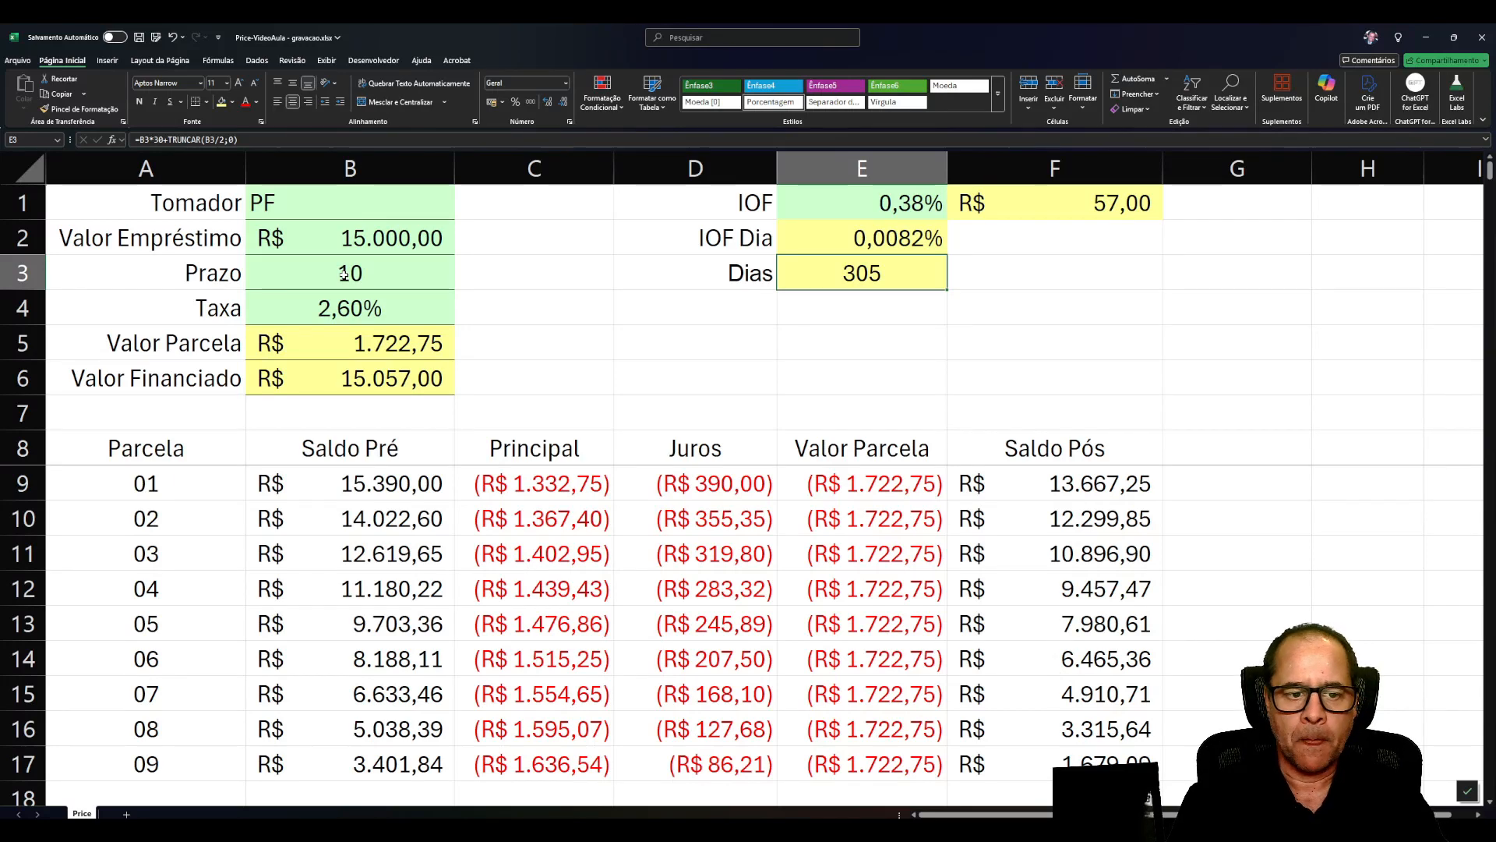
# Set Prazo in cell B3 to 12 and check the Dias result in E3.
pyautogui.click(344, 274)
pyautogui.write('12')
pyautogui.press('Return')
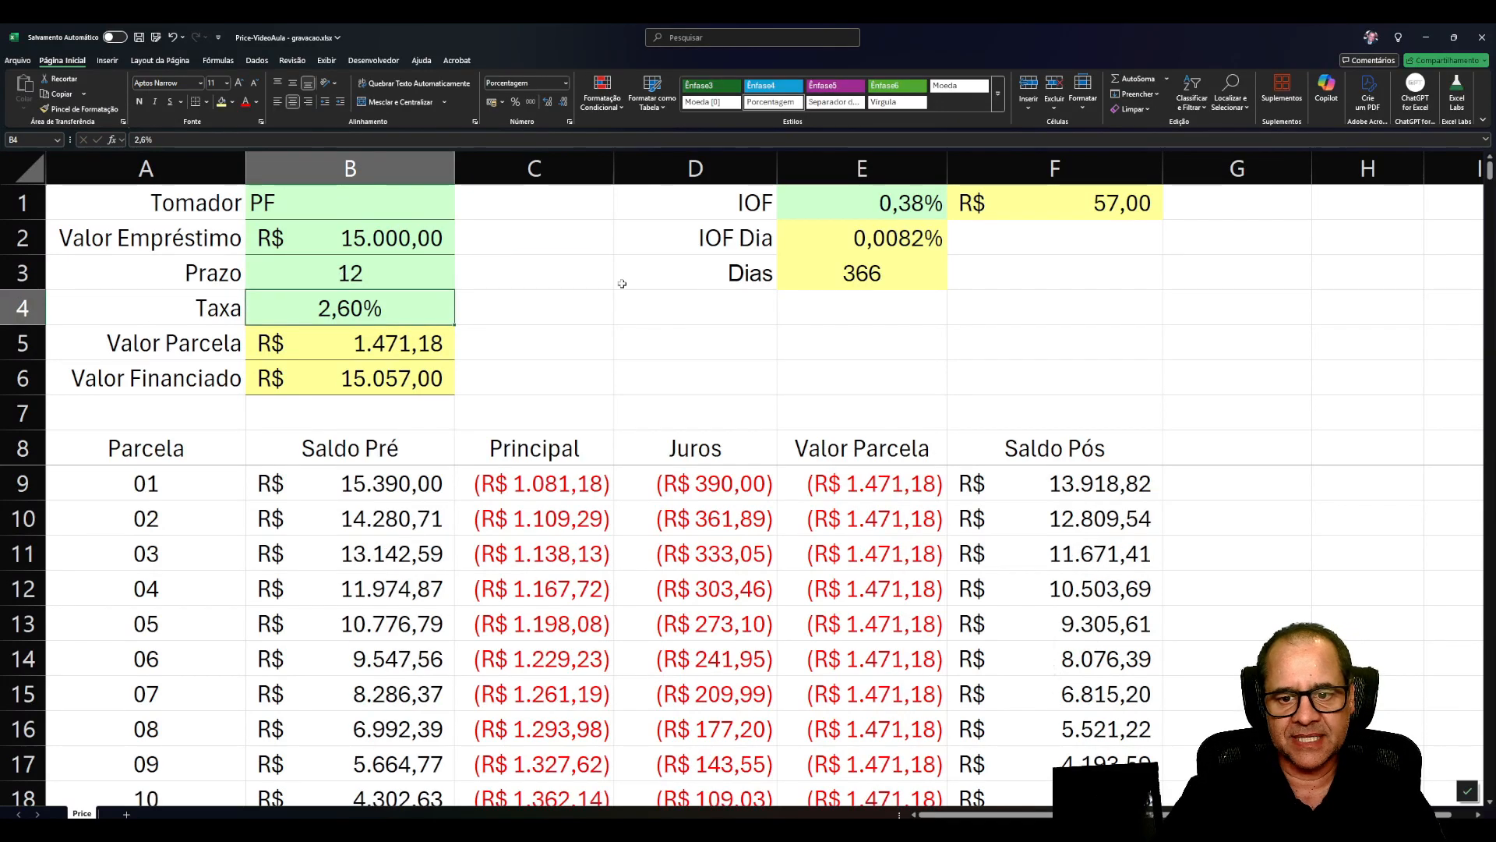
pyautogui.click(852, 274)
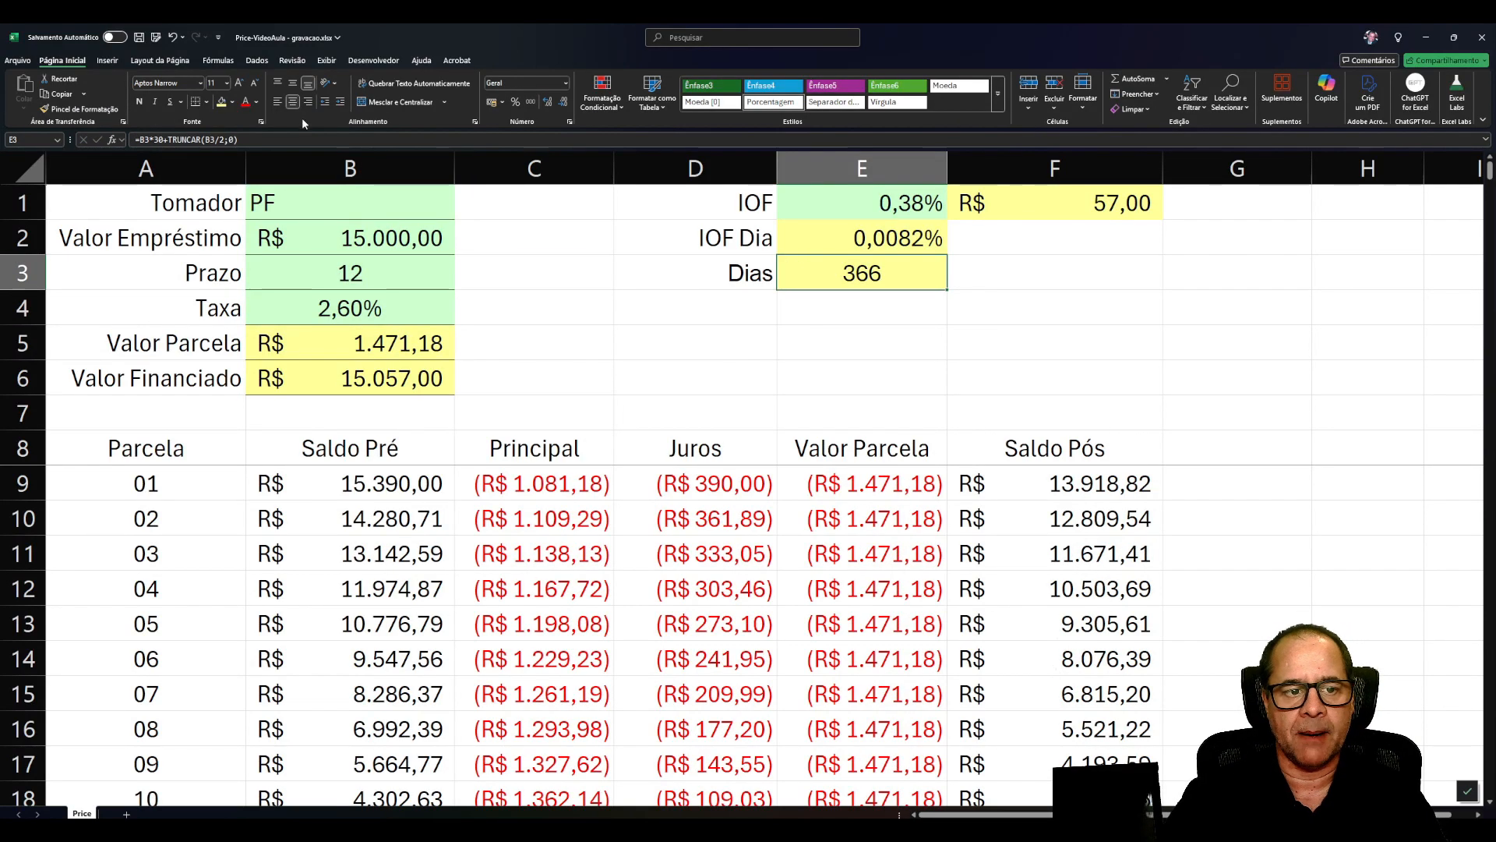
# Extend the Dias formula in E3 to =B3*30+TRUNCAR(B3/2;0)-TRUNCAR(B3/12;0) so it subtracts one day for every twelve months.
pyautogui.click(252, 139)
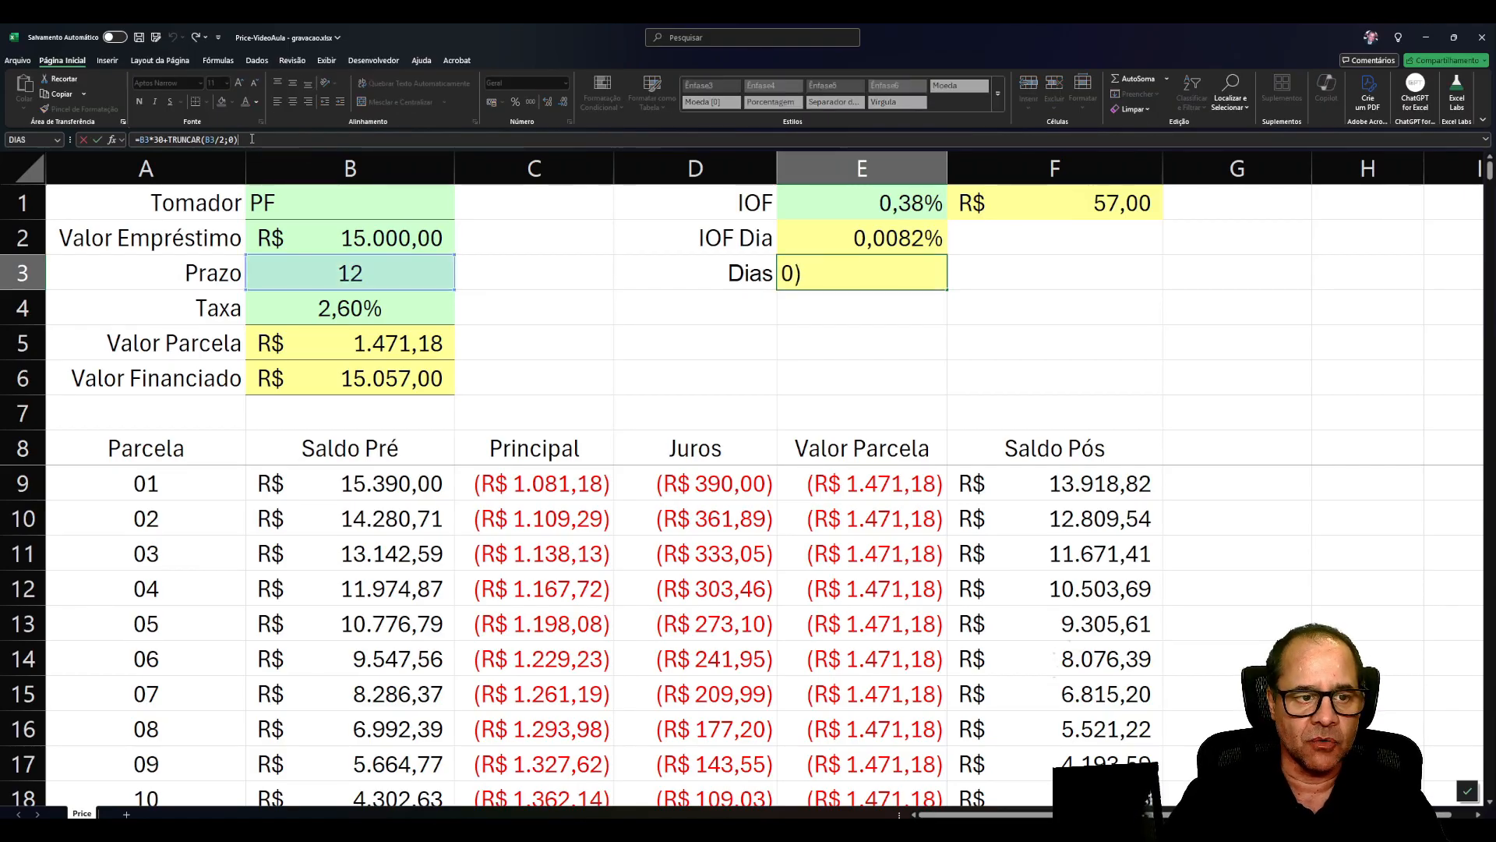
pyautogui.write('+')
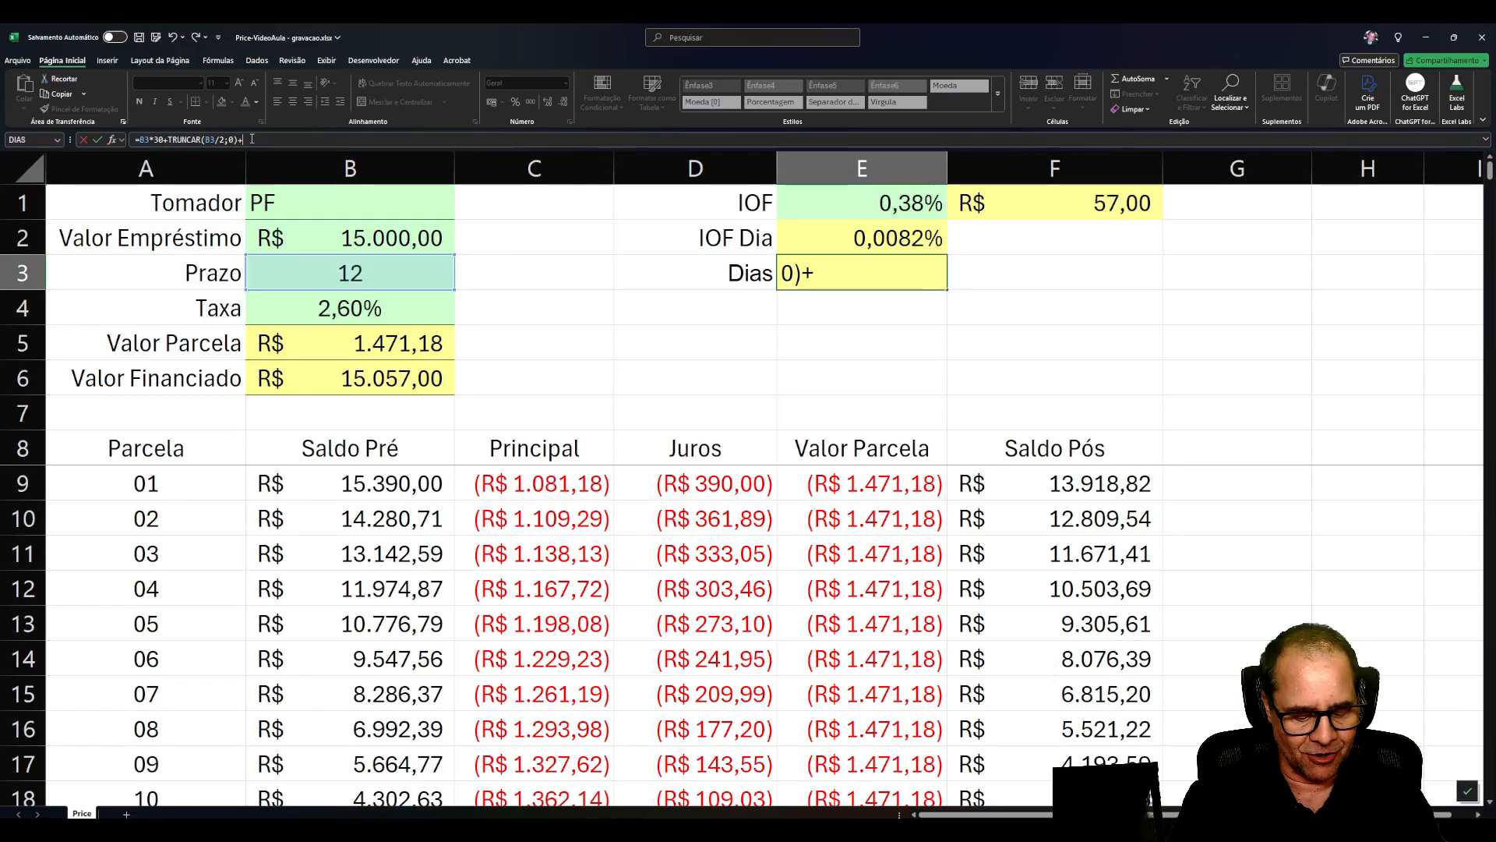
pyautogui.write('truncar')
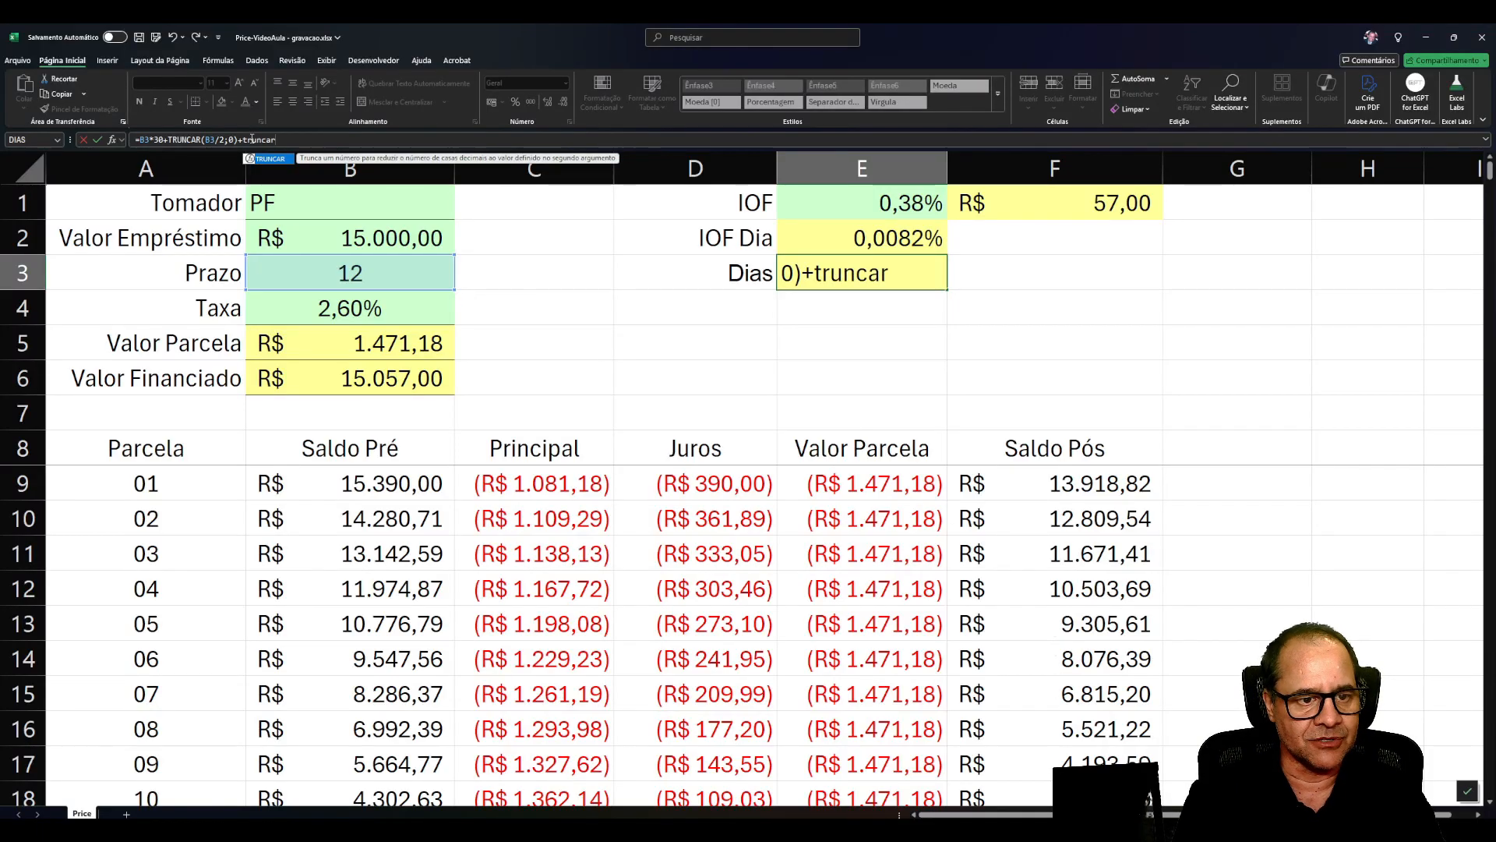
pyautogui.write('(')
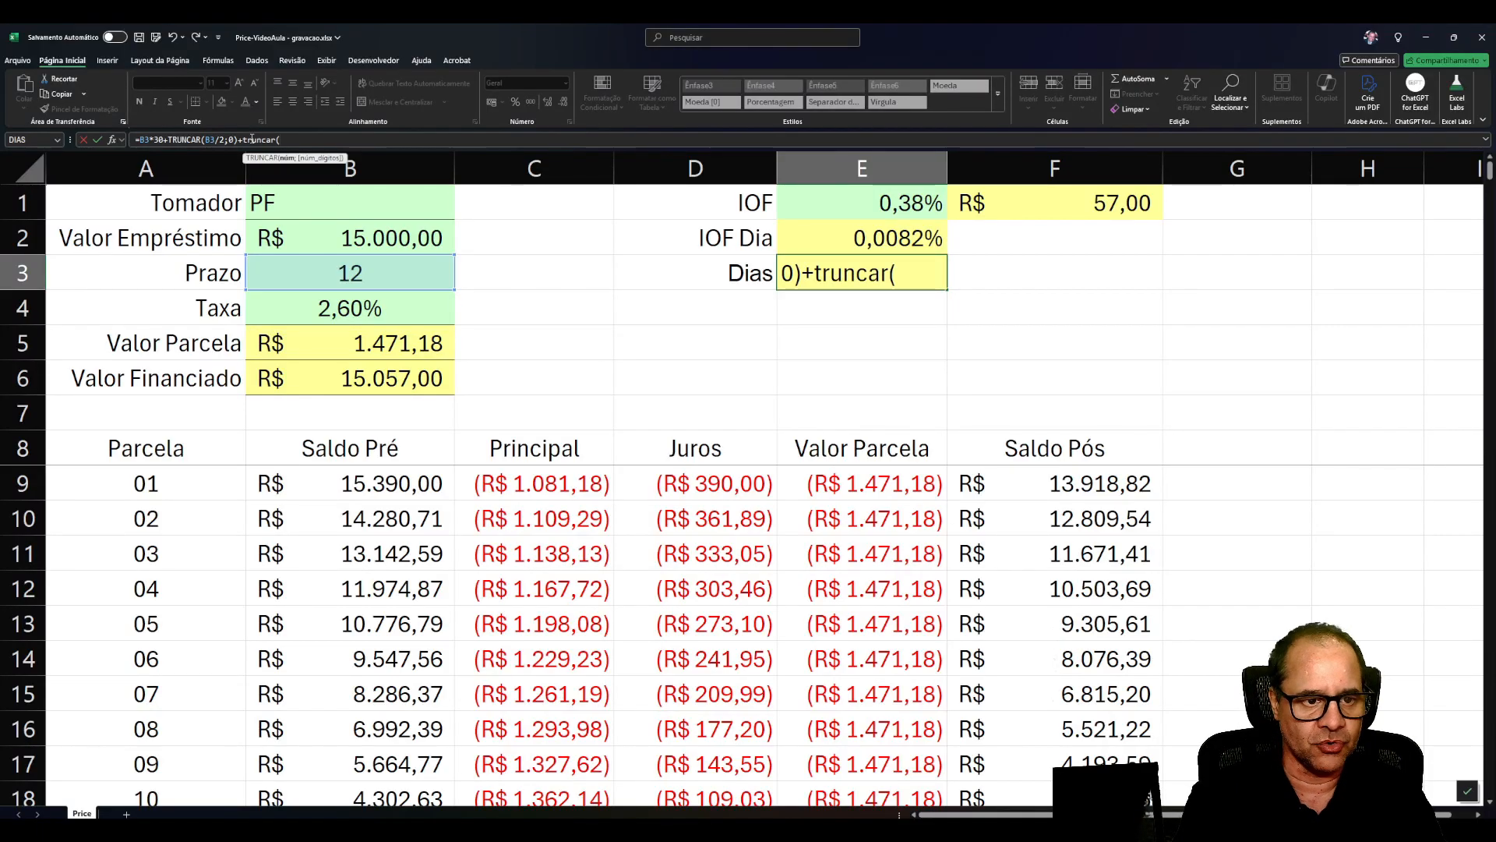
pyautogui.click(305, 276)
pyautogui.write('/12')
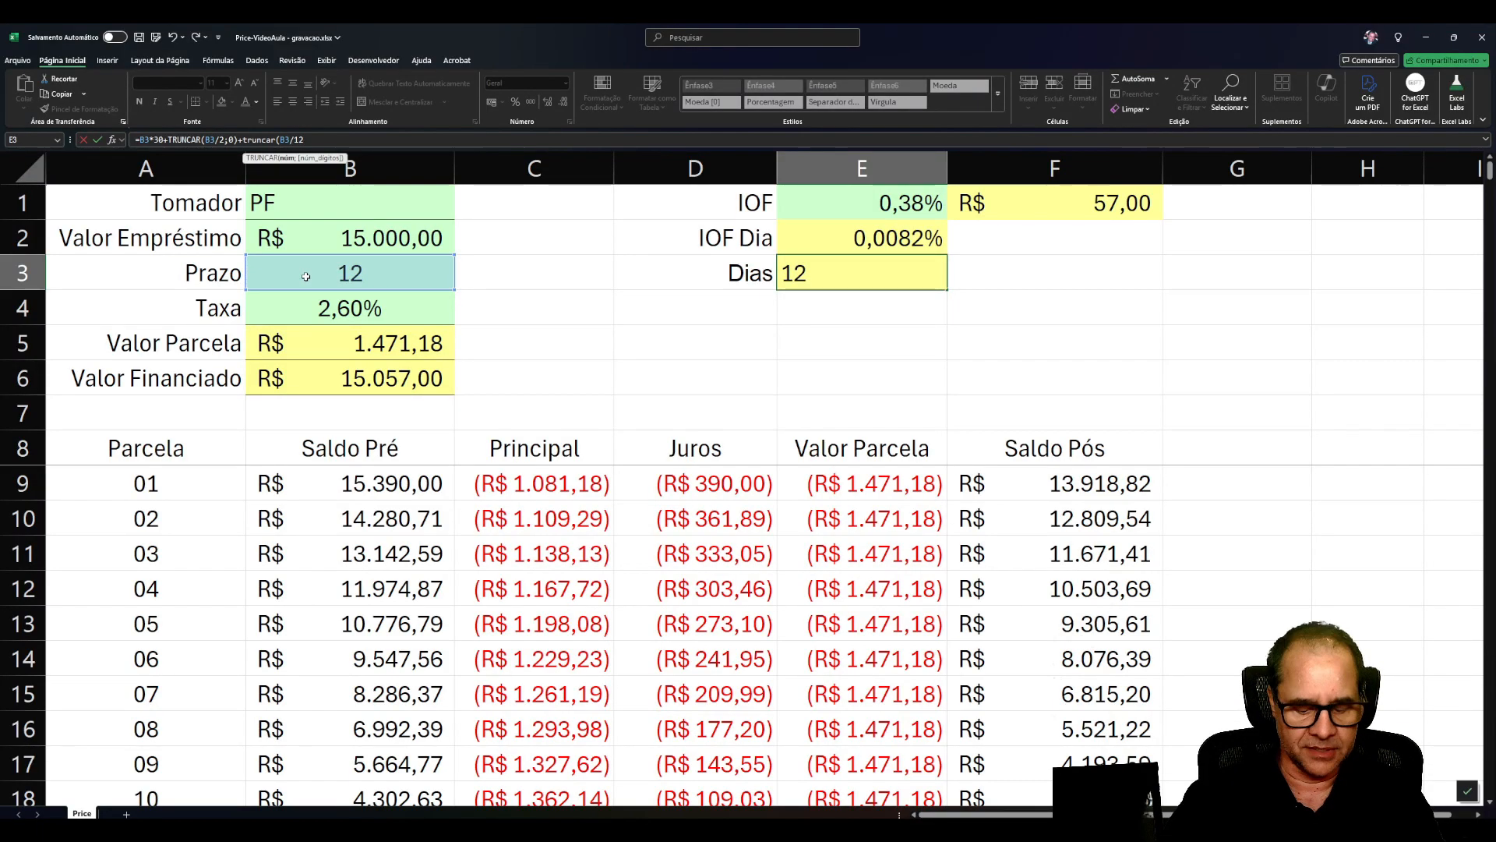
pyautogui.write(';0')
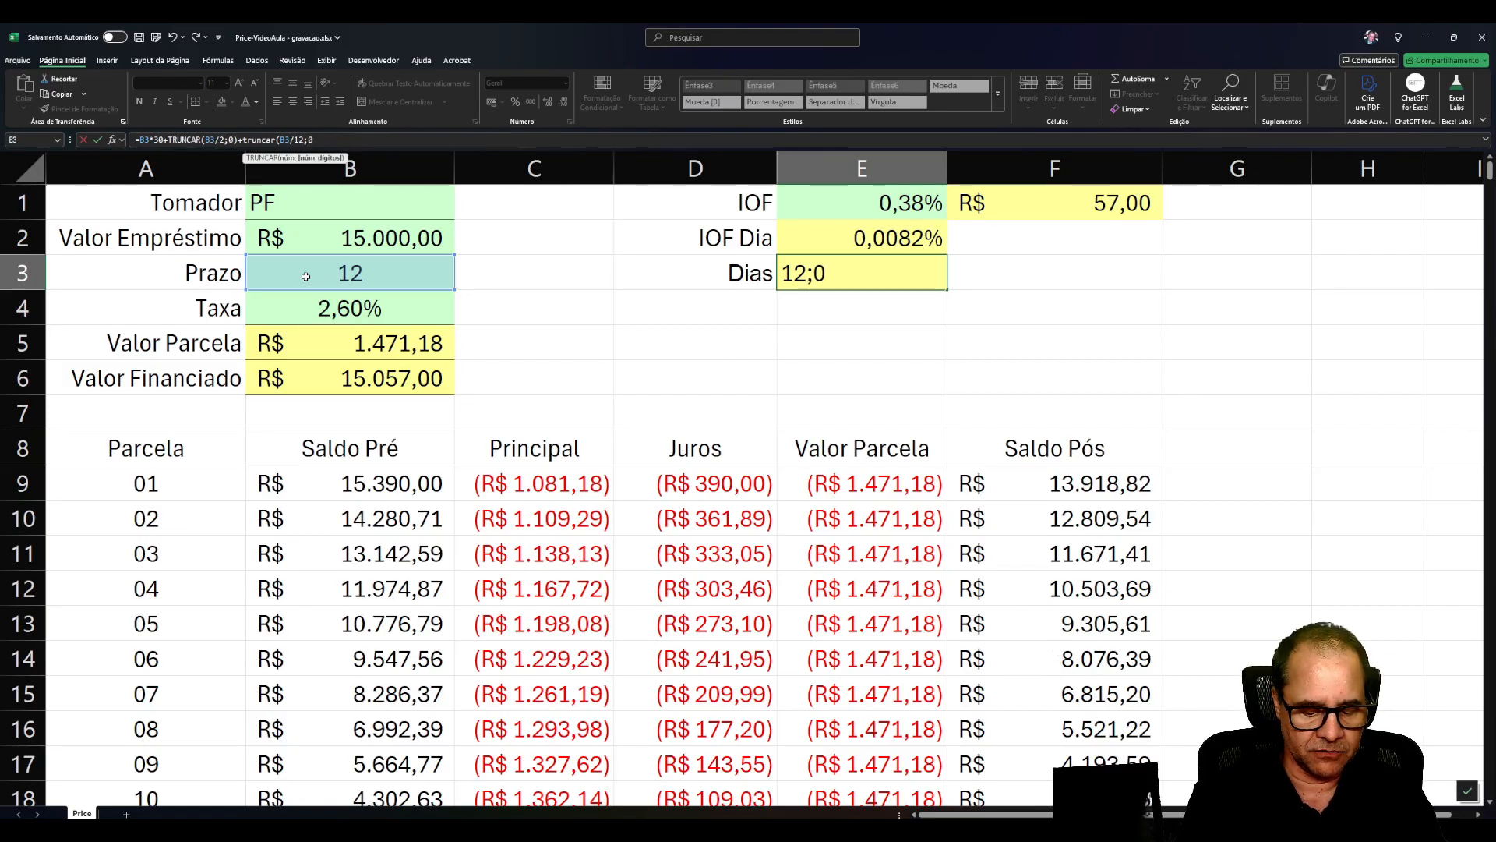
pyautogui.write(')')
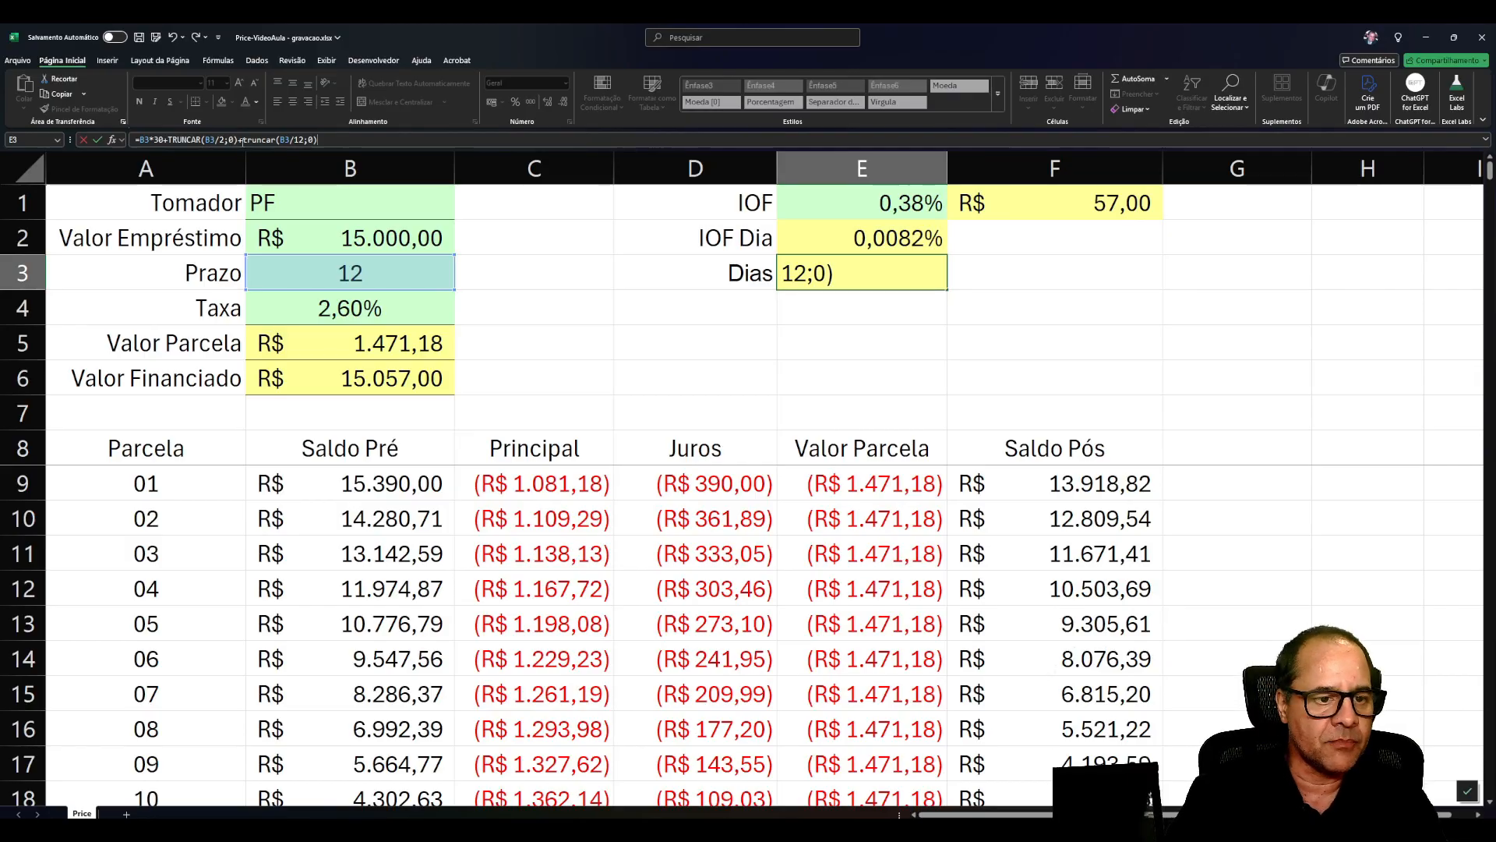
pyautogui.moveTo(240, 139); pyautogui.dragTo(247, 140)
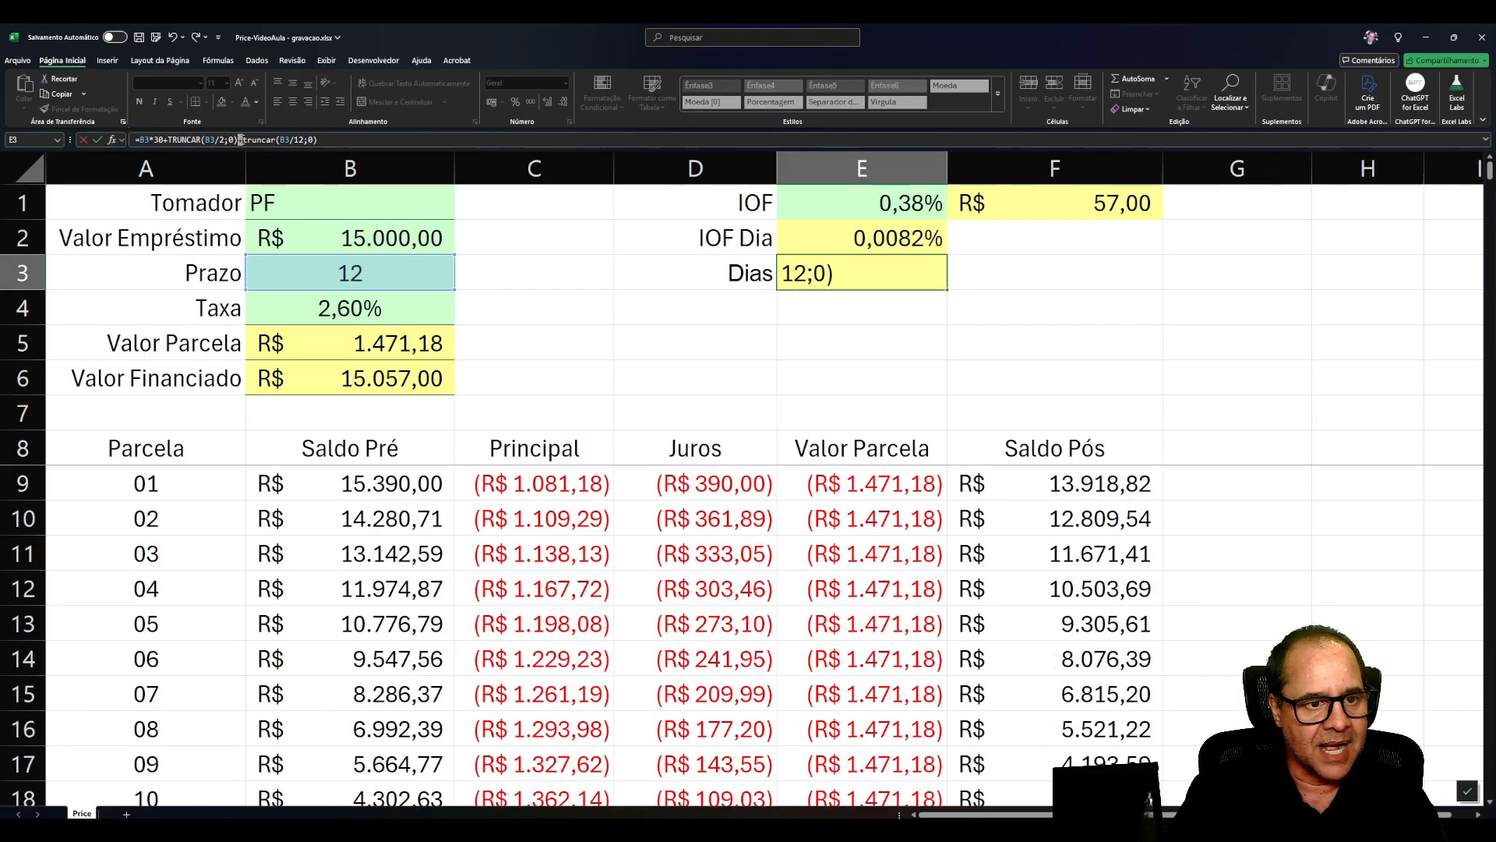
pyautogui.write('-t')
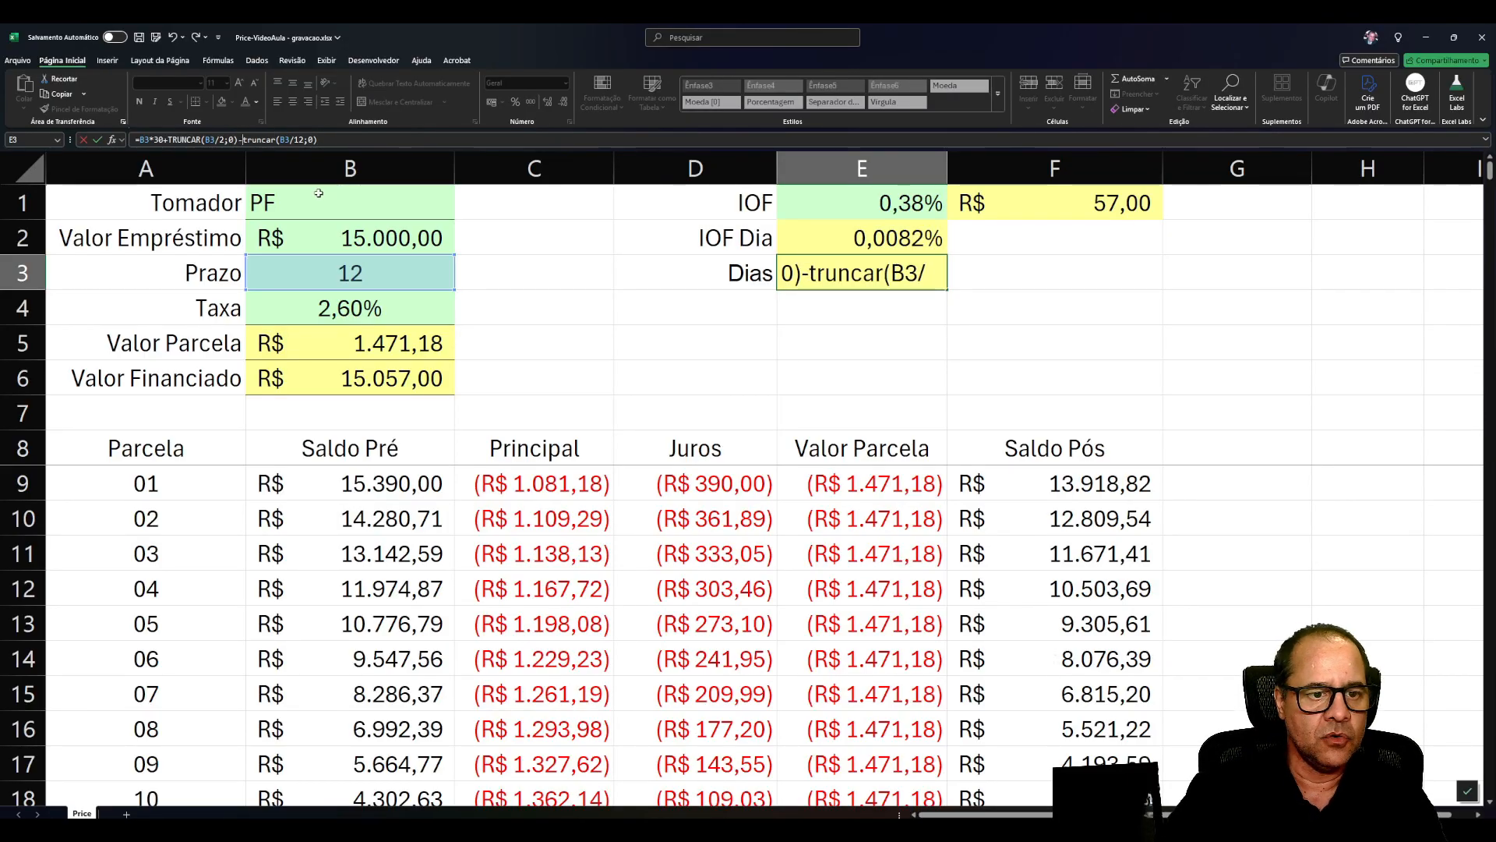
pyautogui.press('Return')
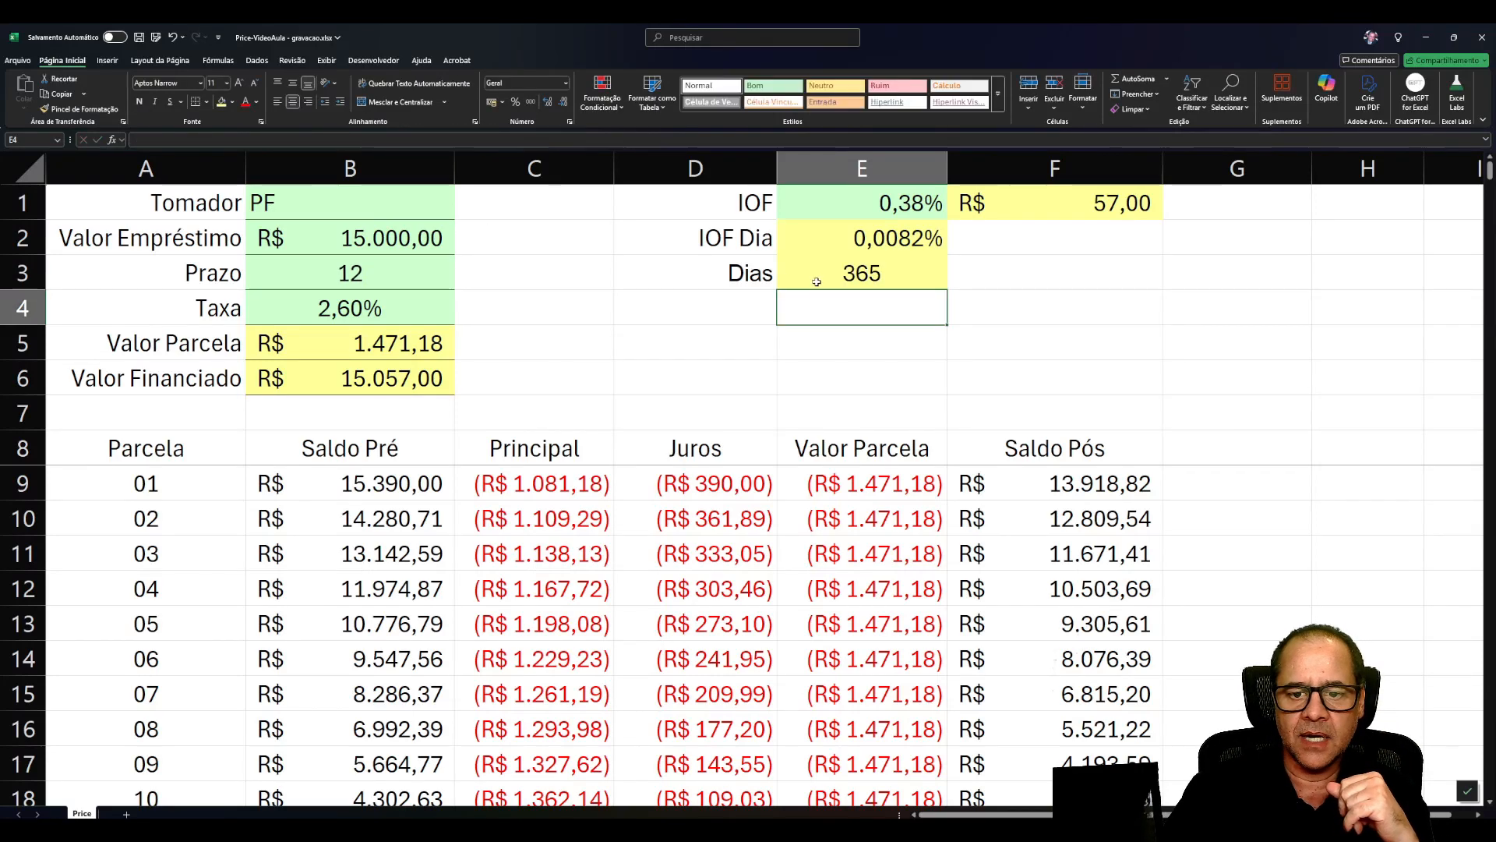
# Test the Dias formula in E3 by setting Prazo in B3 to 10, 11 and 12 in turn.
pyautogui.press('Up')
pyautogui.click(443, 278)
pyautogui.click(869, 283)
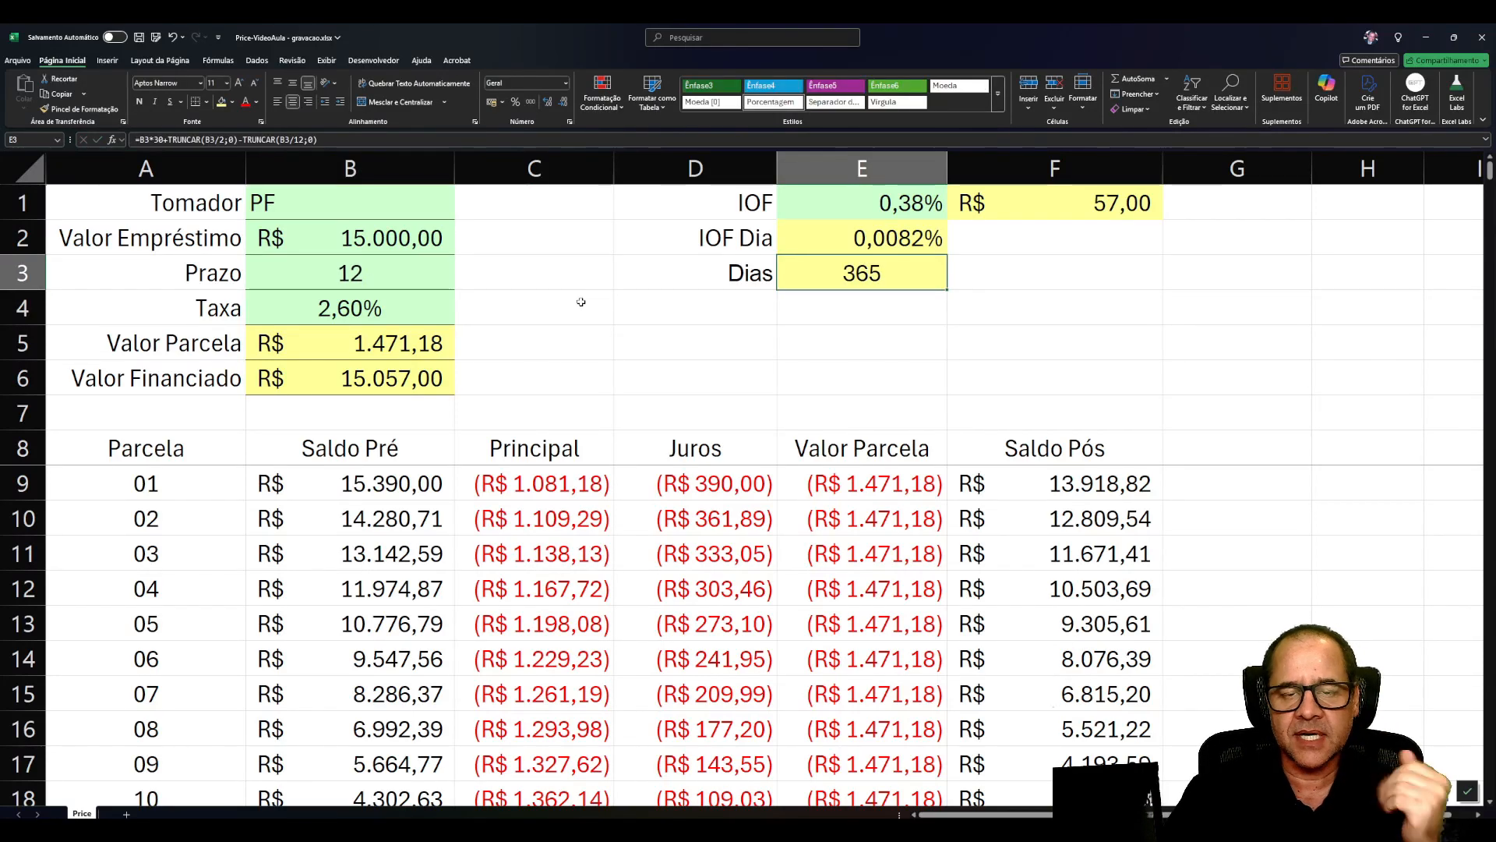
pyautogui.click(379, 277)
pyautogui.write('10')
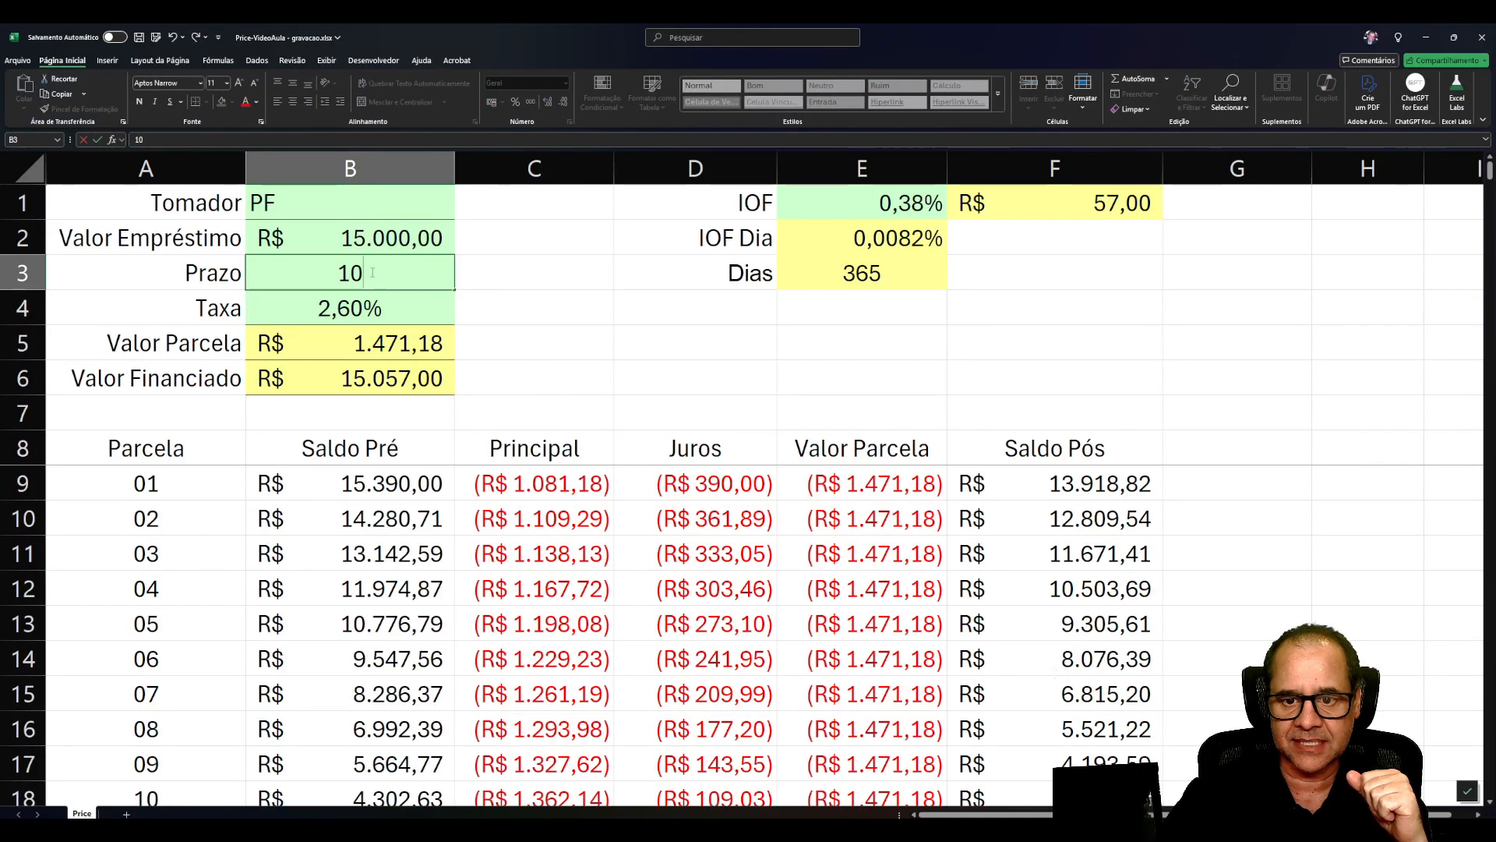
pyautogui.press('Return')
pyautogui.press('Up')
pyautogui.write('11')
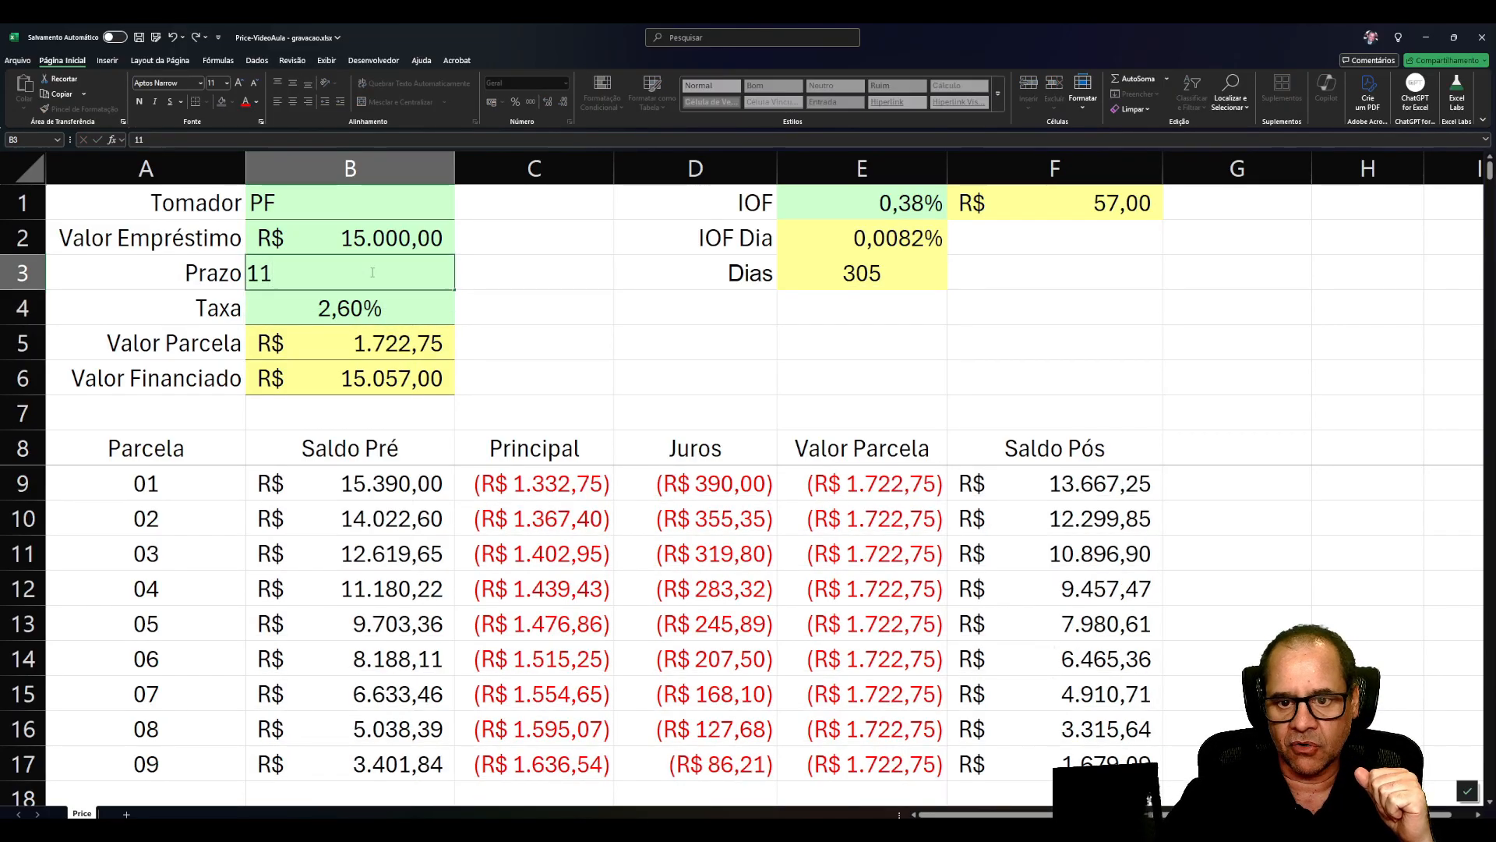
pyautogui.press('Return')
pyautogui.press('Up')
pyautogui.write('12')
pyautogui.press('Return')
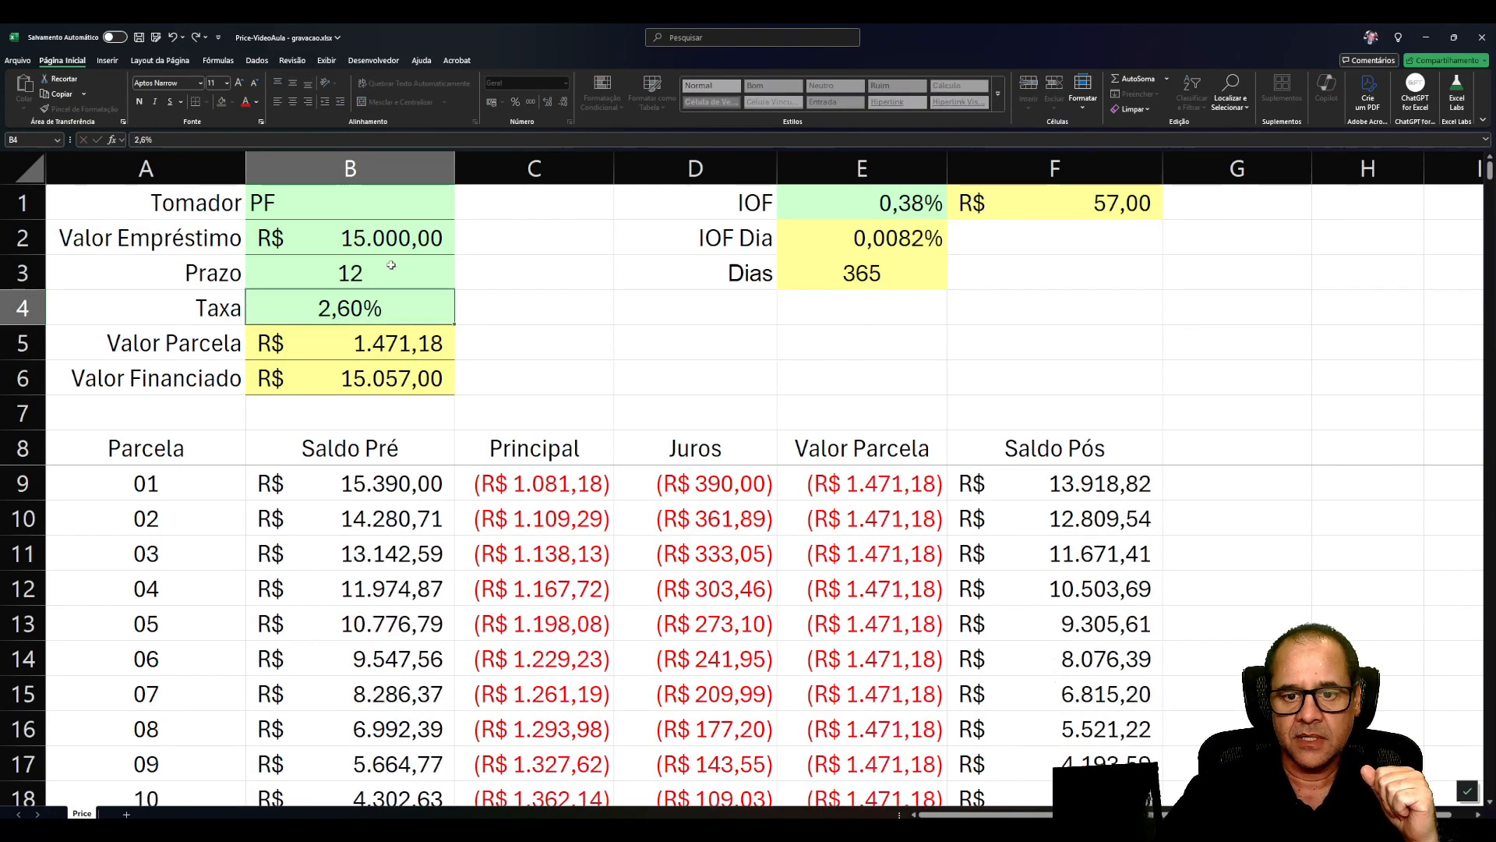
# Set Prazo in cell B3 to 24 and check the resulting Dias value in E3.
pyautogui.press('Up')
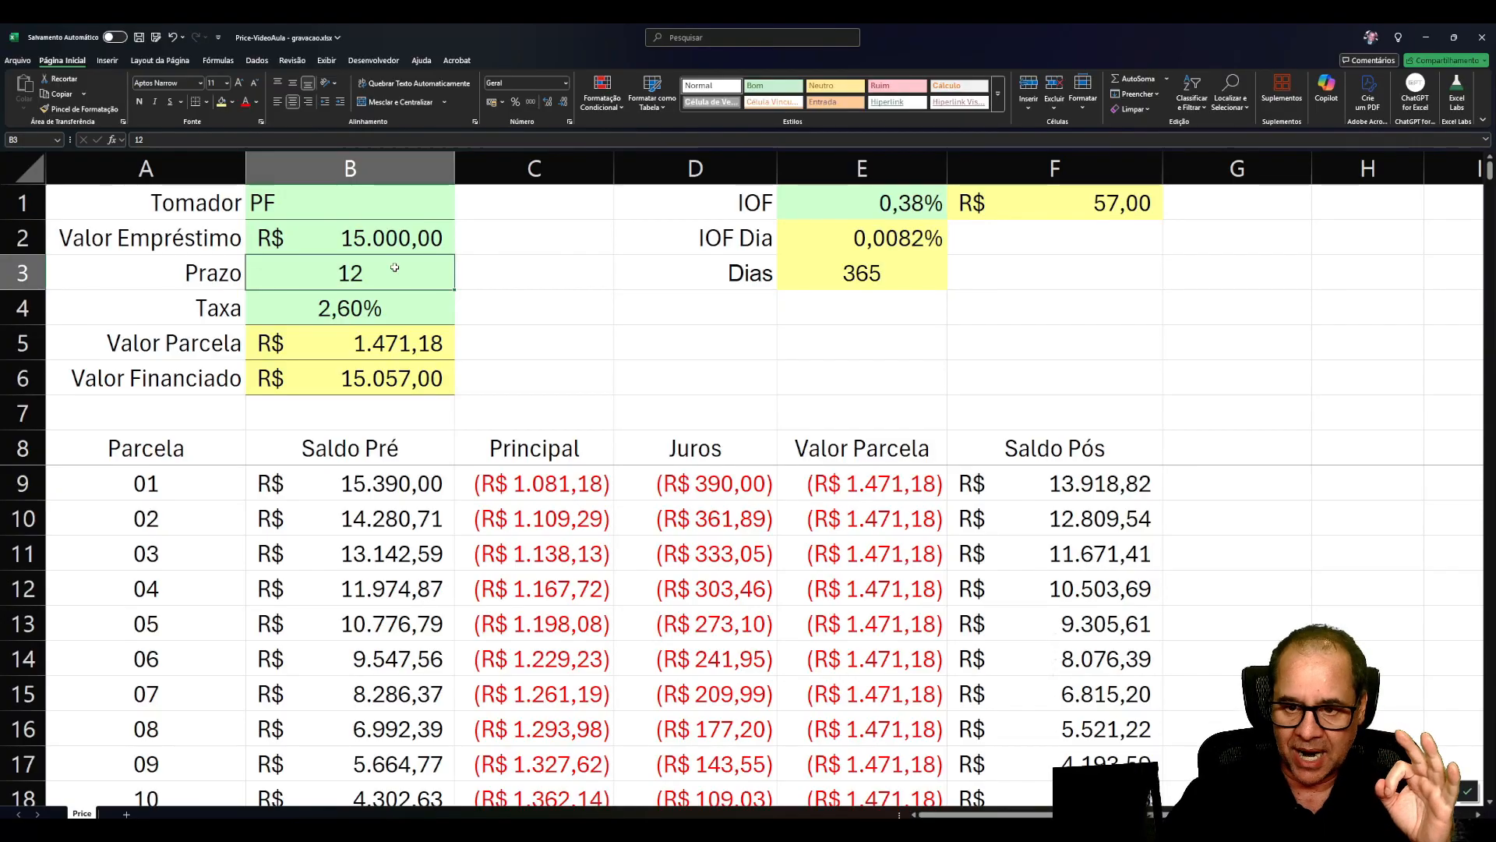
pyautogui.write('24')
pyautogui.press('Return')
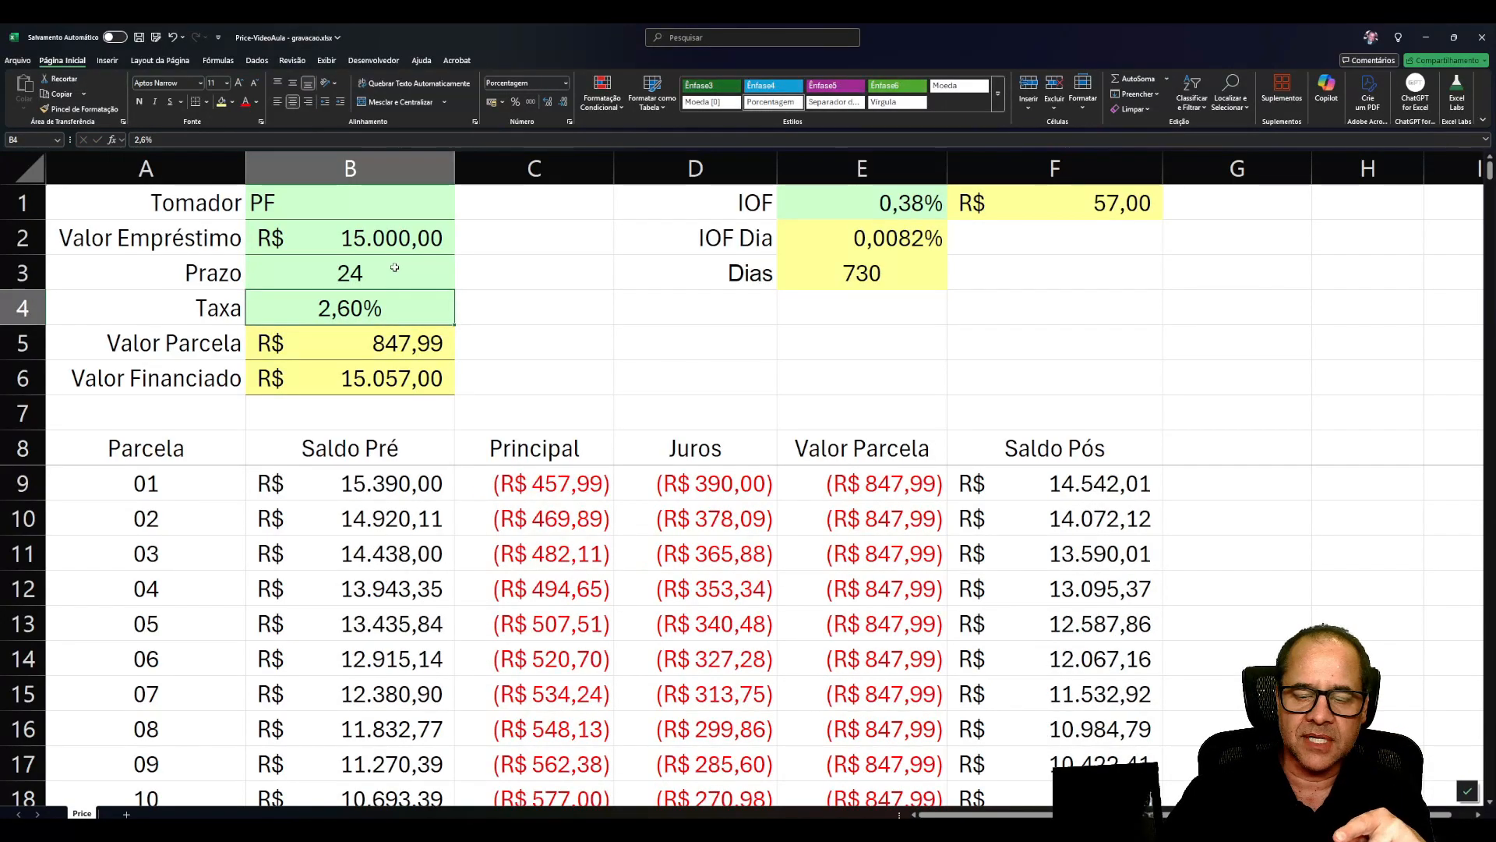
pyautogui.press('Up')
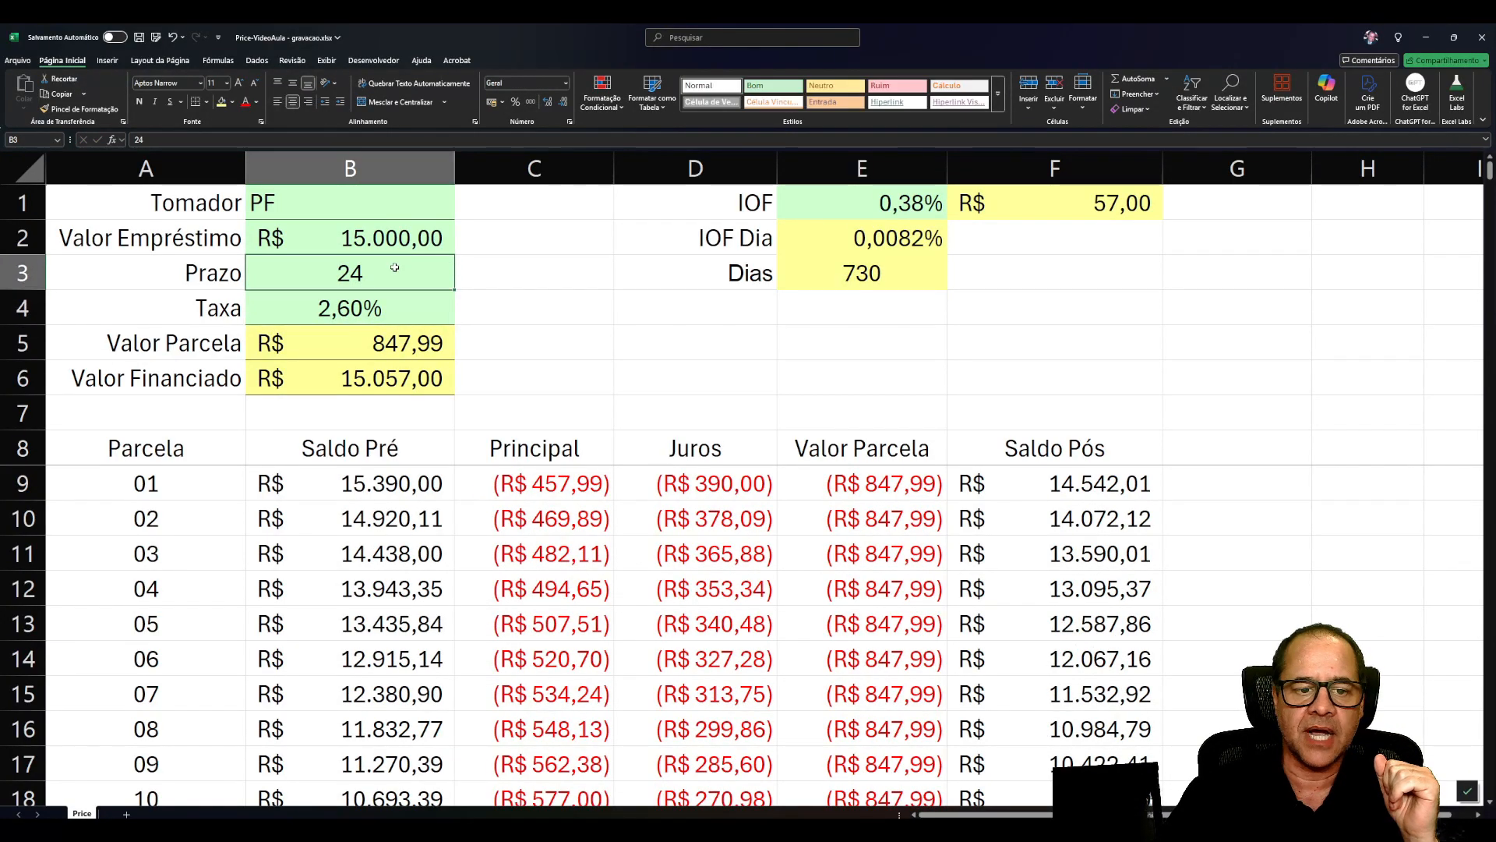
pyautogui.press('Right')
pyautogui.press('Right')
pyautogui.press('Right')
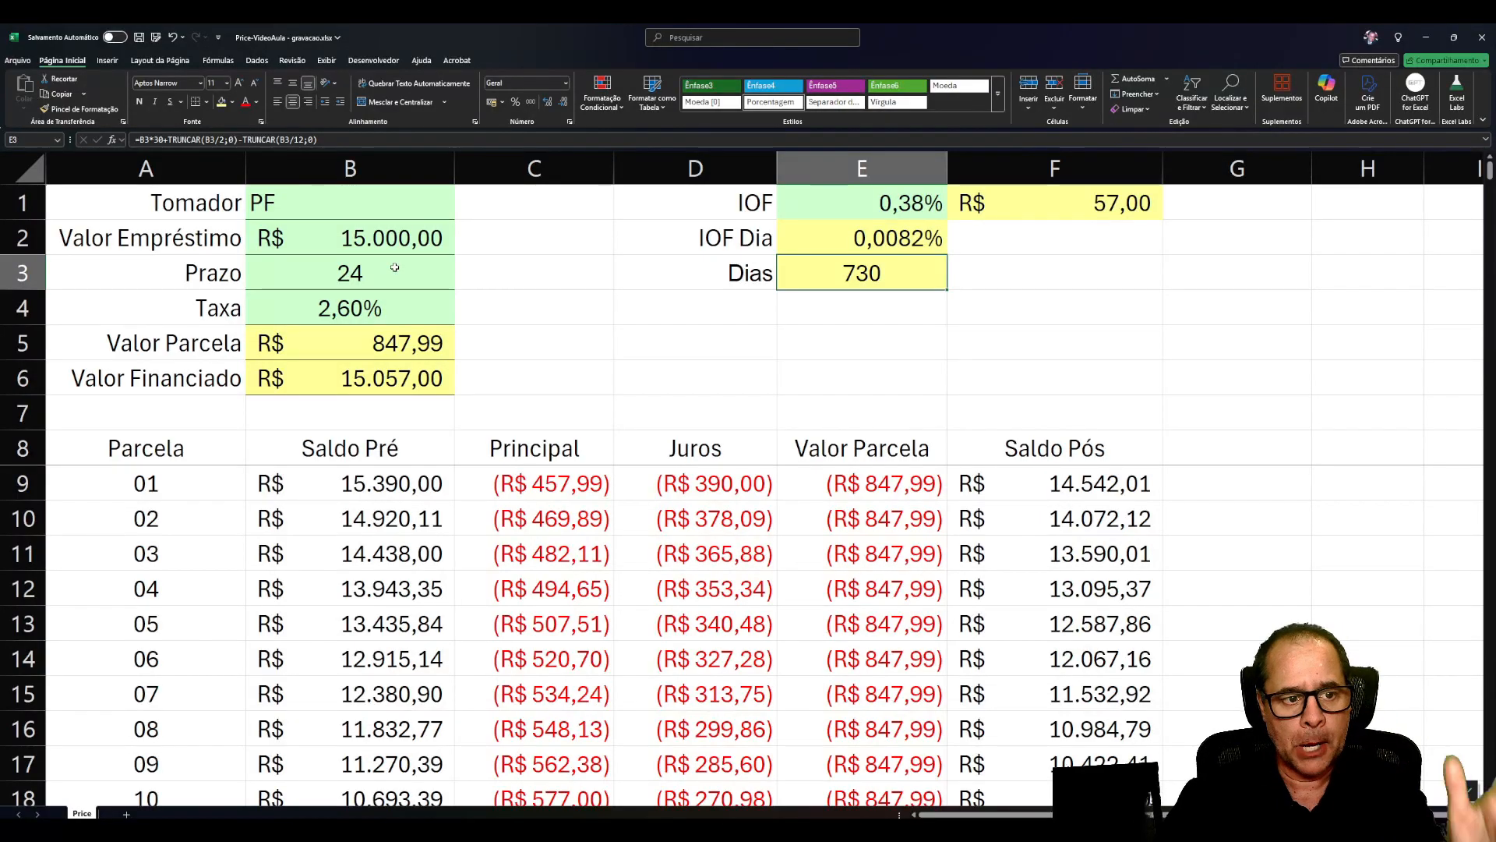
pyautogui.click(374, 270)
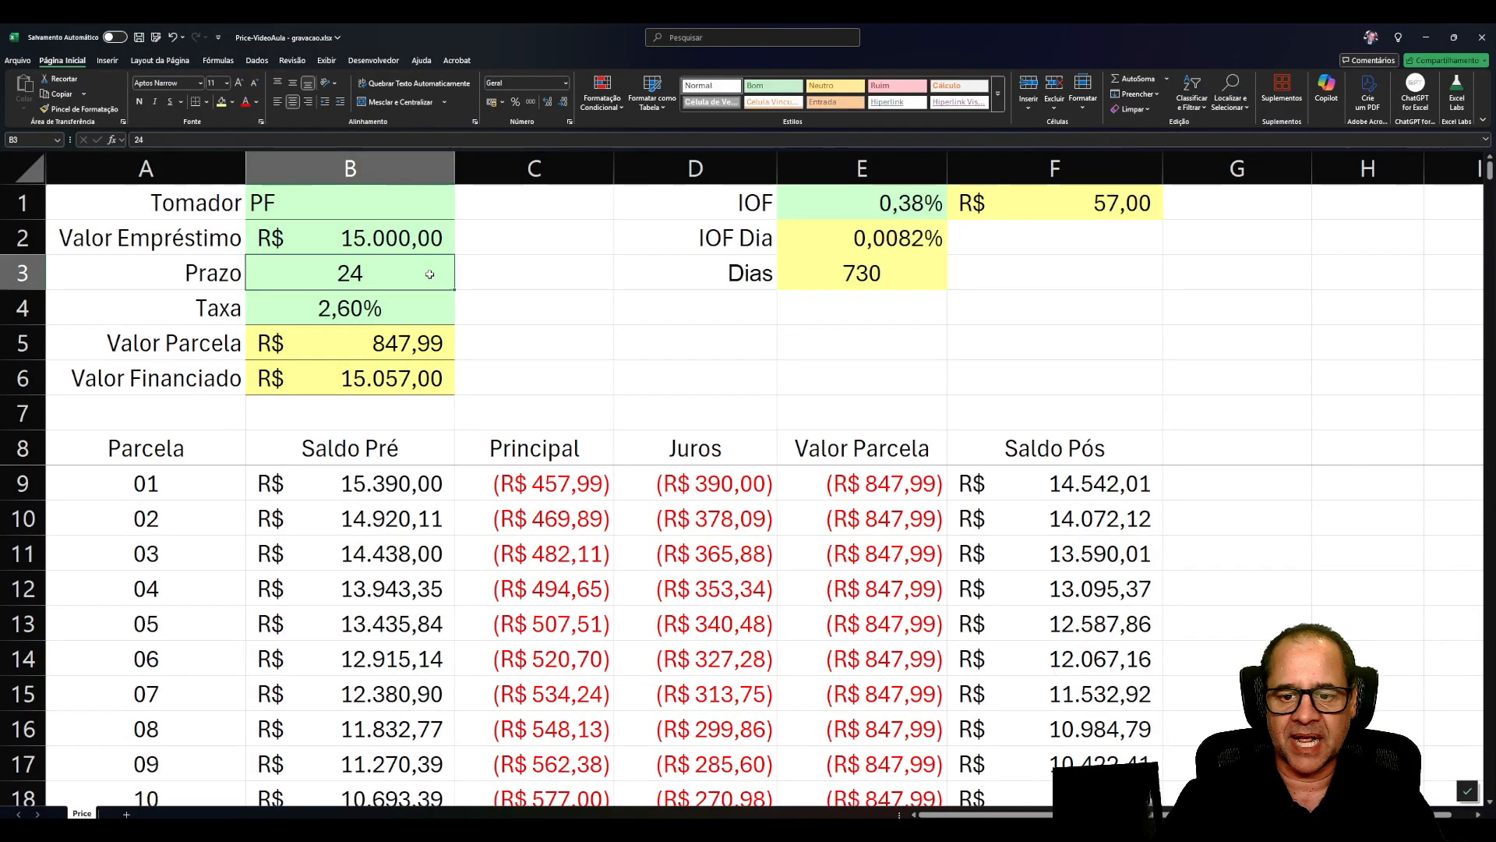
pyautogui.click(858, 274)
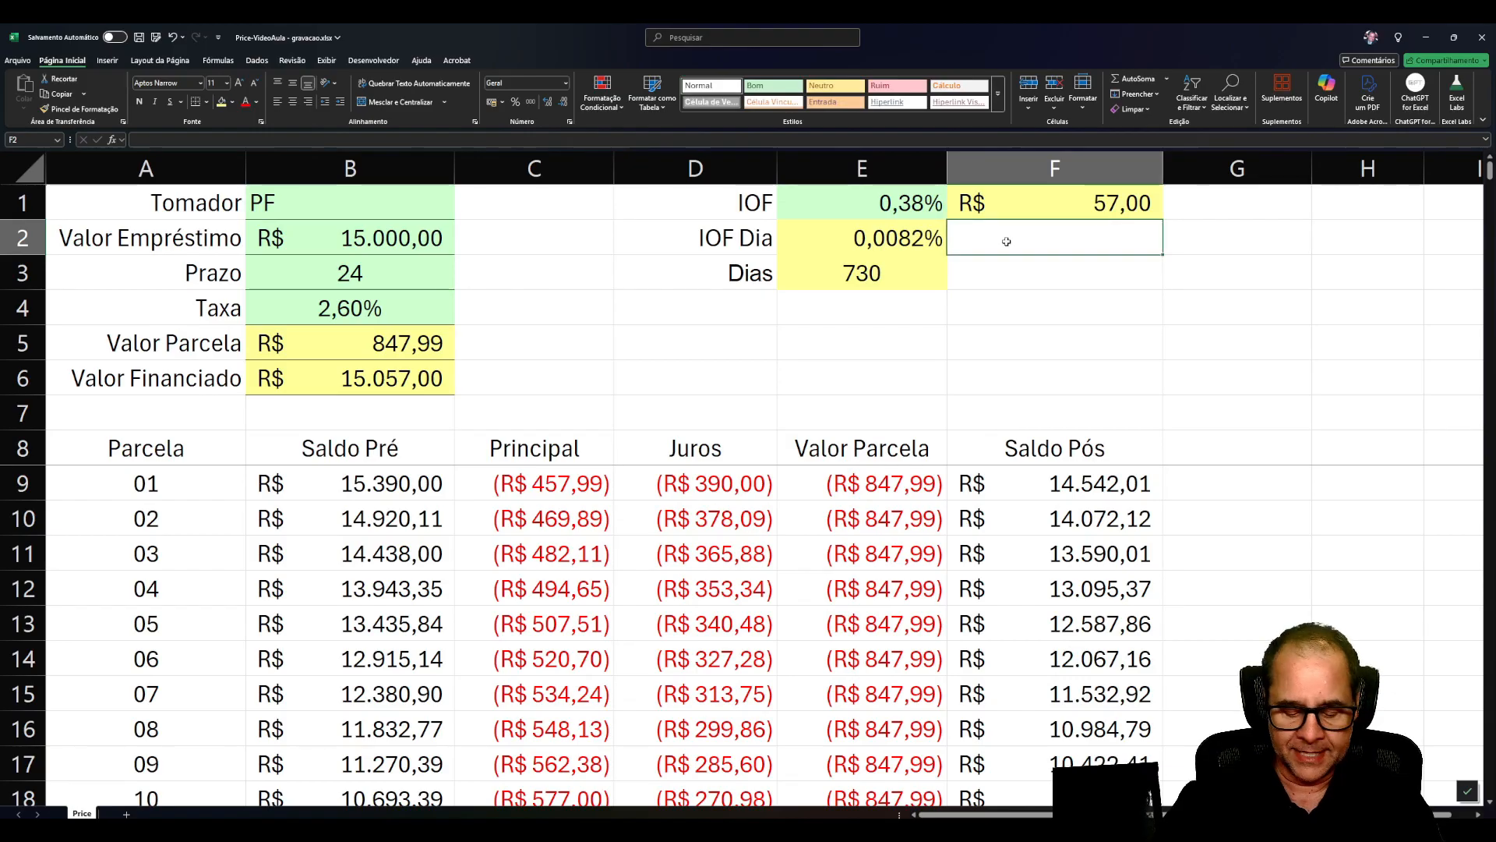
# Start a SE formula in F2, beside the IOF Dia rate, with the condition E3=>365.
pyautogui.write('=')
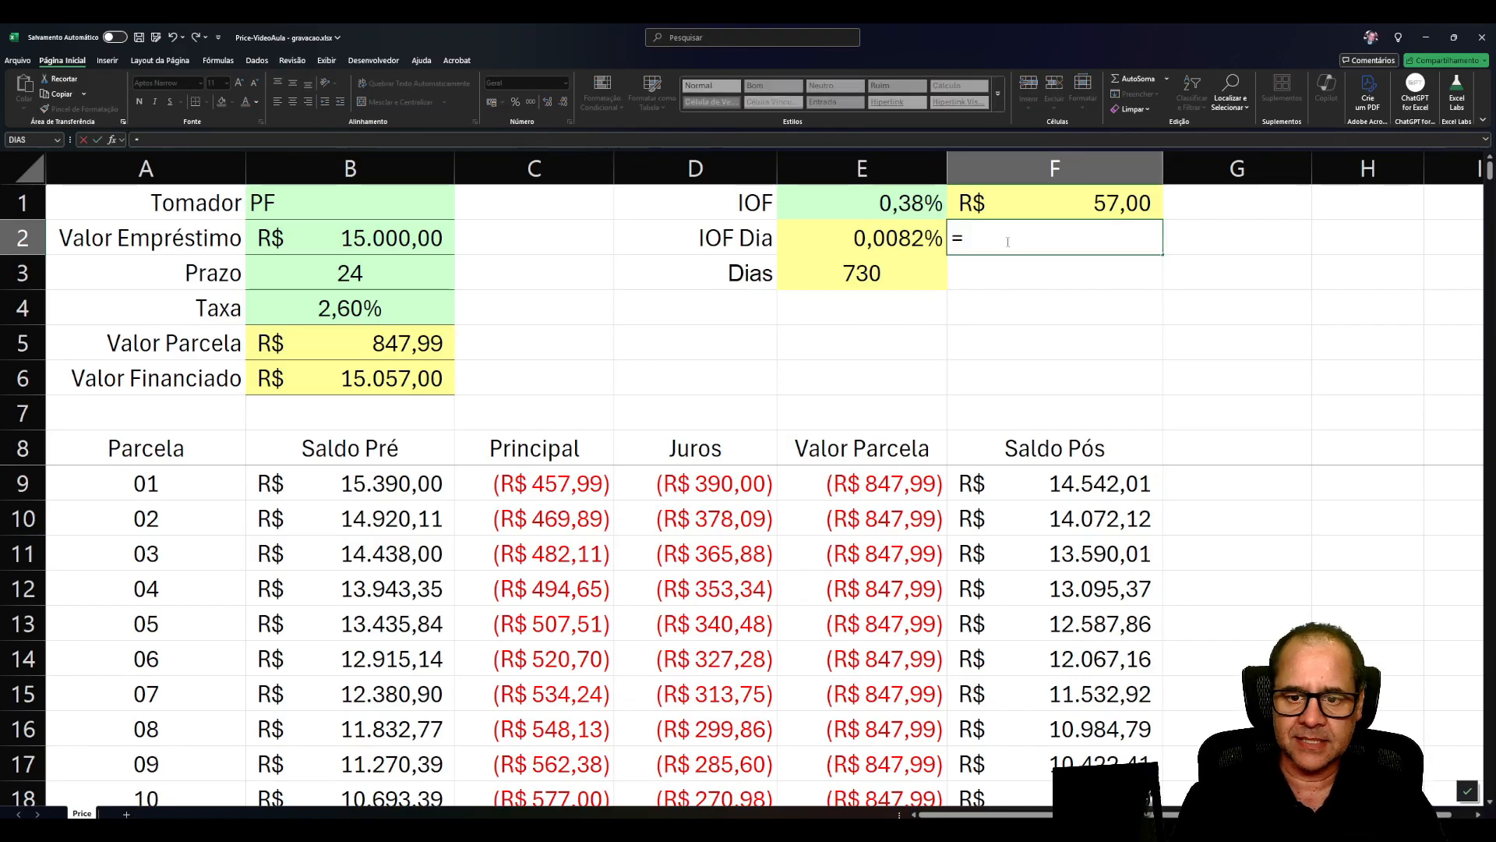
pyautogui.write('Se(')
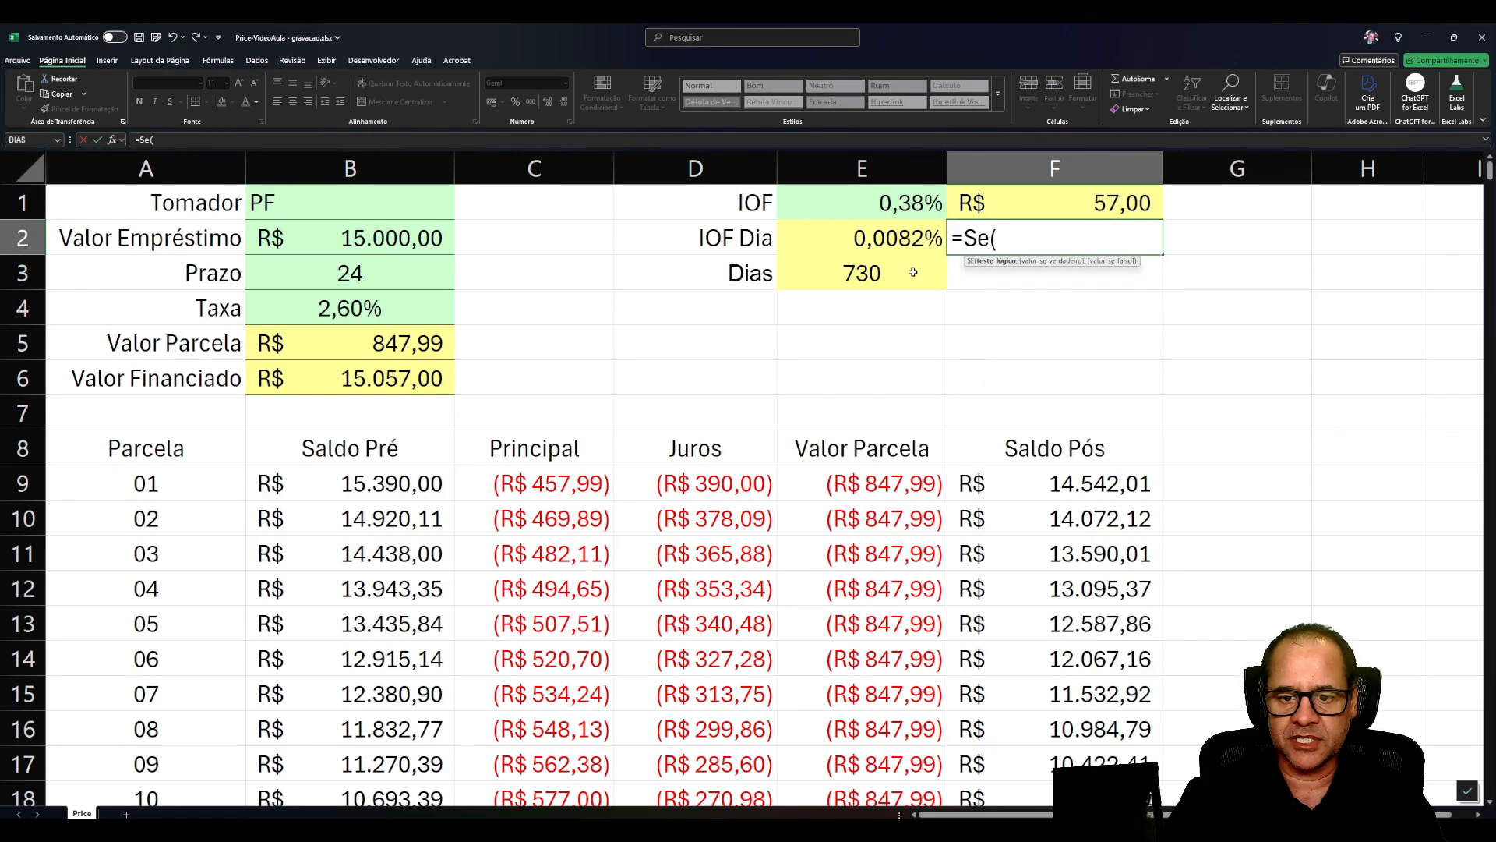
pyautogui.click(885, 278)
pyautogui.write('=')
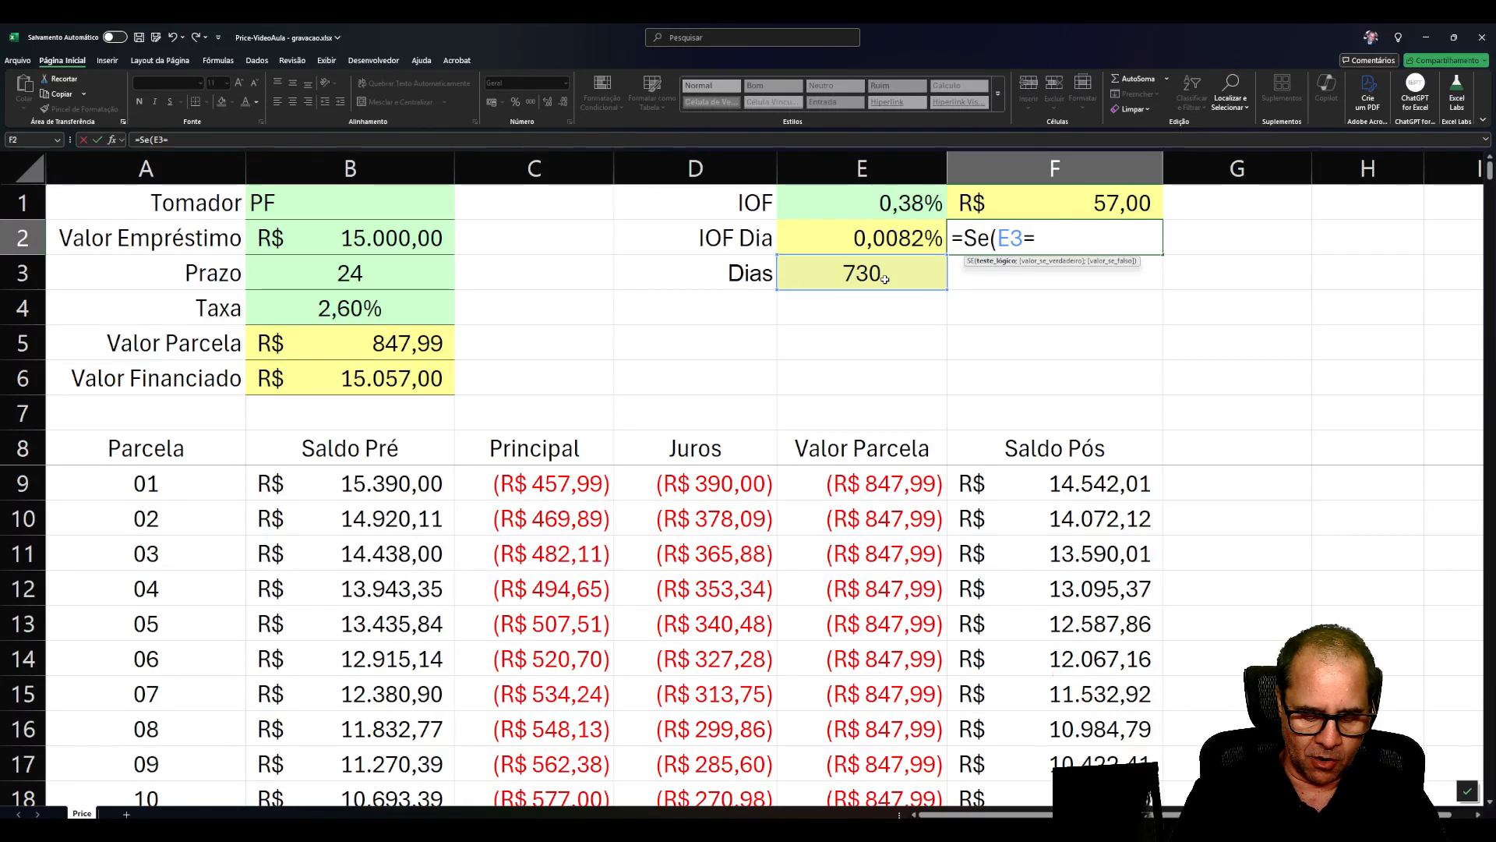
pyautogui.write('>365')
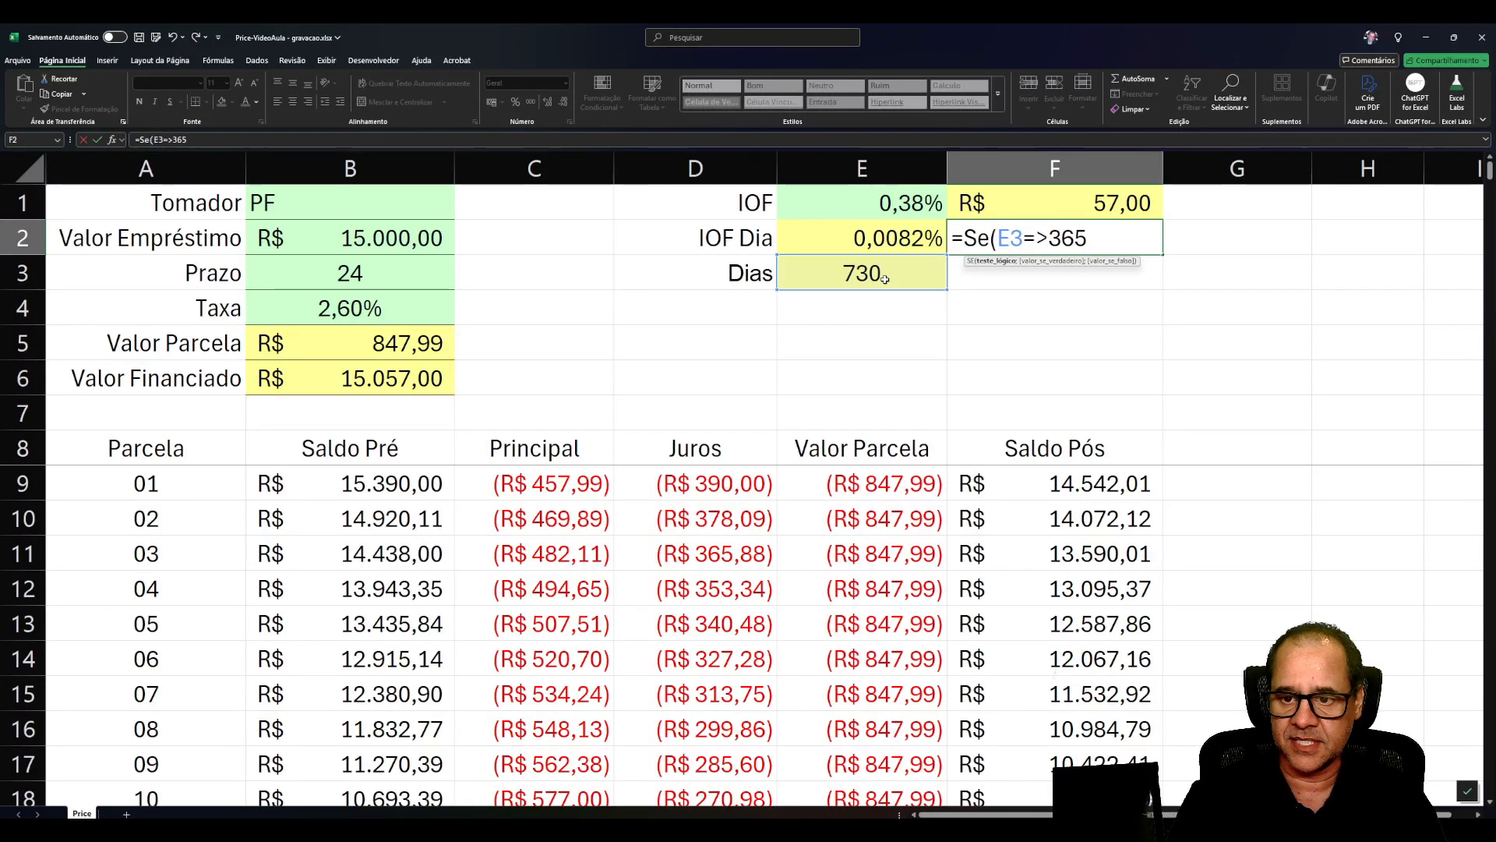
pyautogui.write(';')
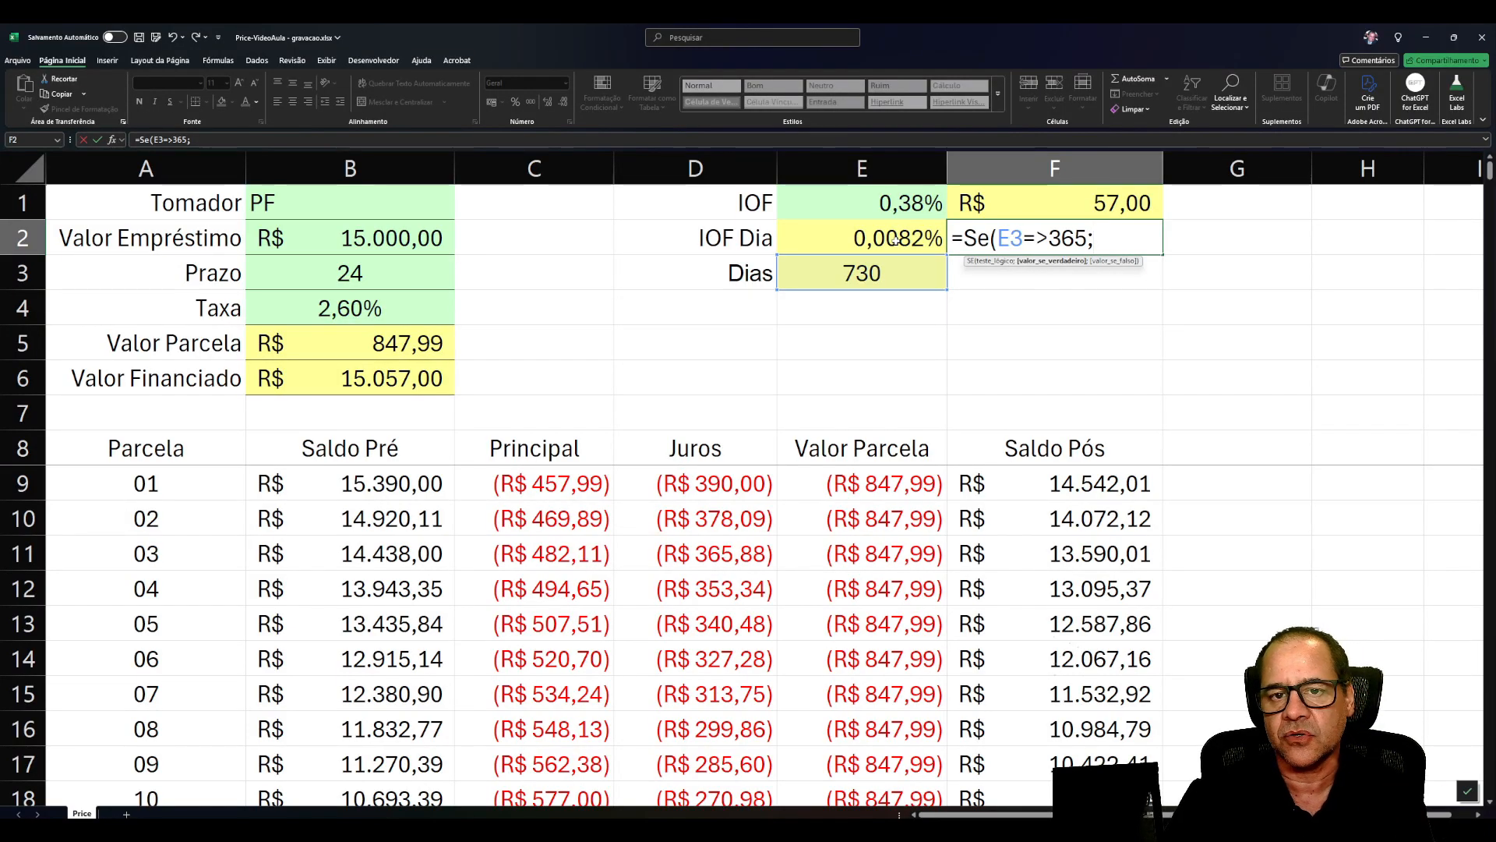
# Enter ARRED(E2*E3;3) as the value-if-true argument of the SE formula in F2.
pyautogui.write('ARRE')
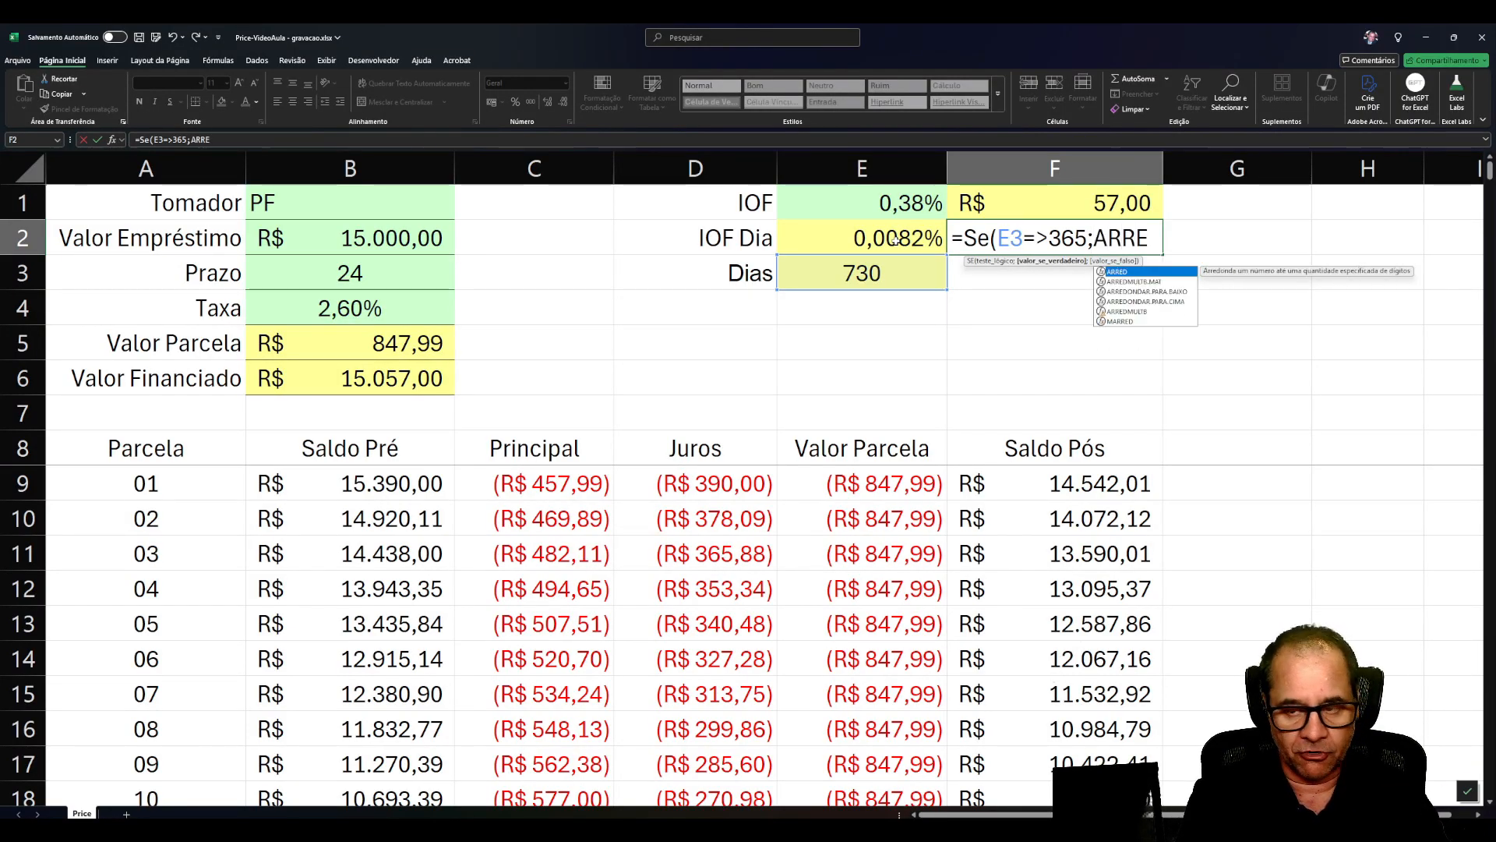
pyautogui.write('D(')
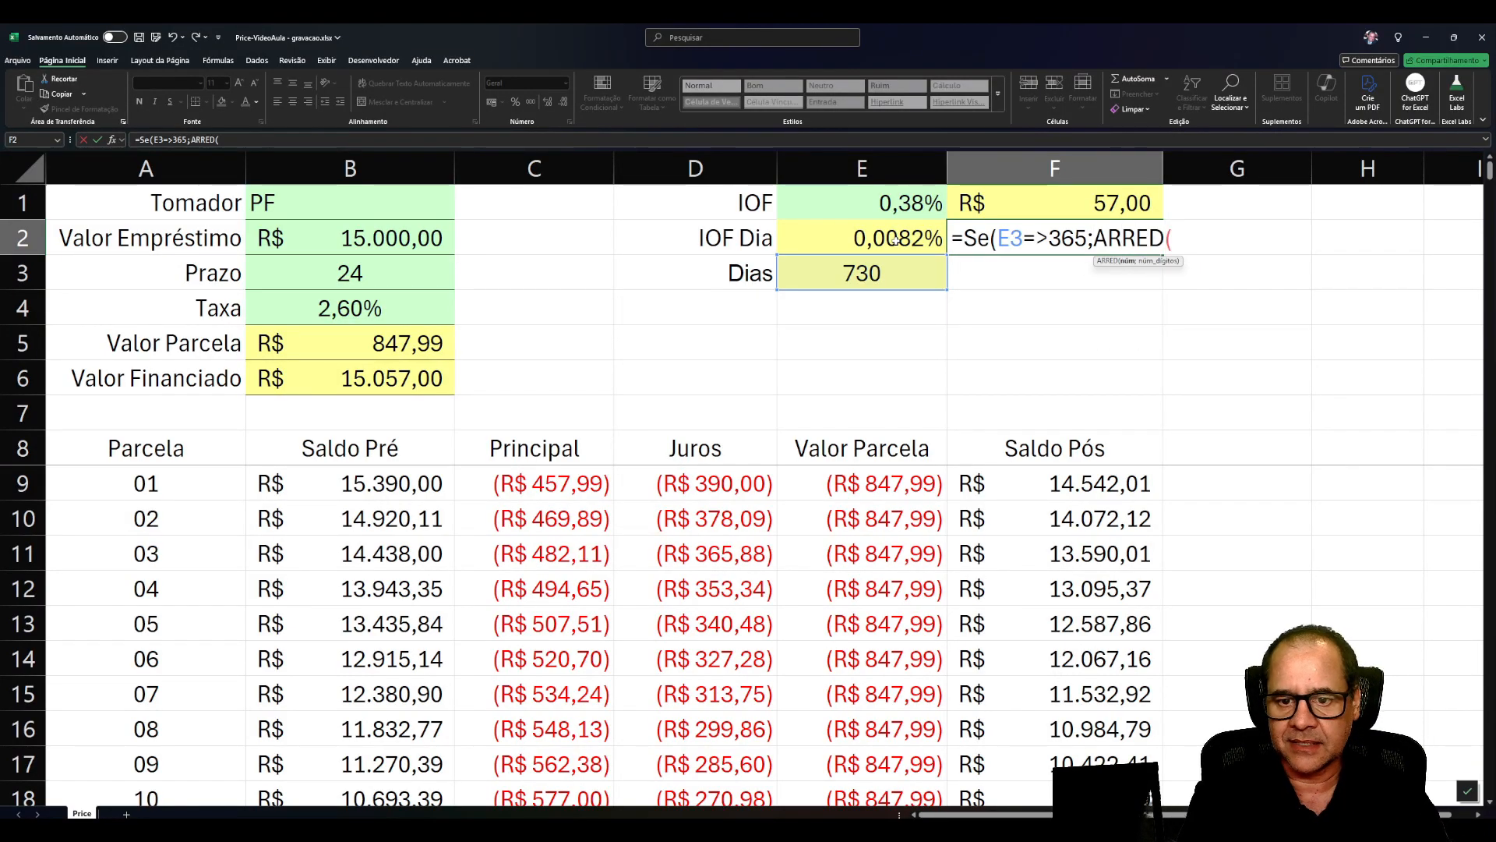
pyautogui.write('E2*')
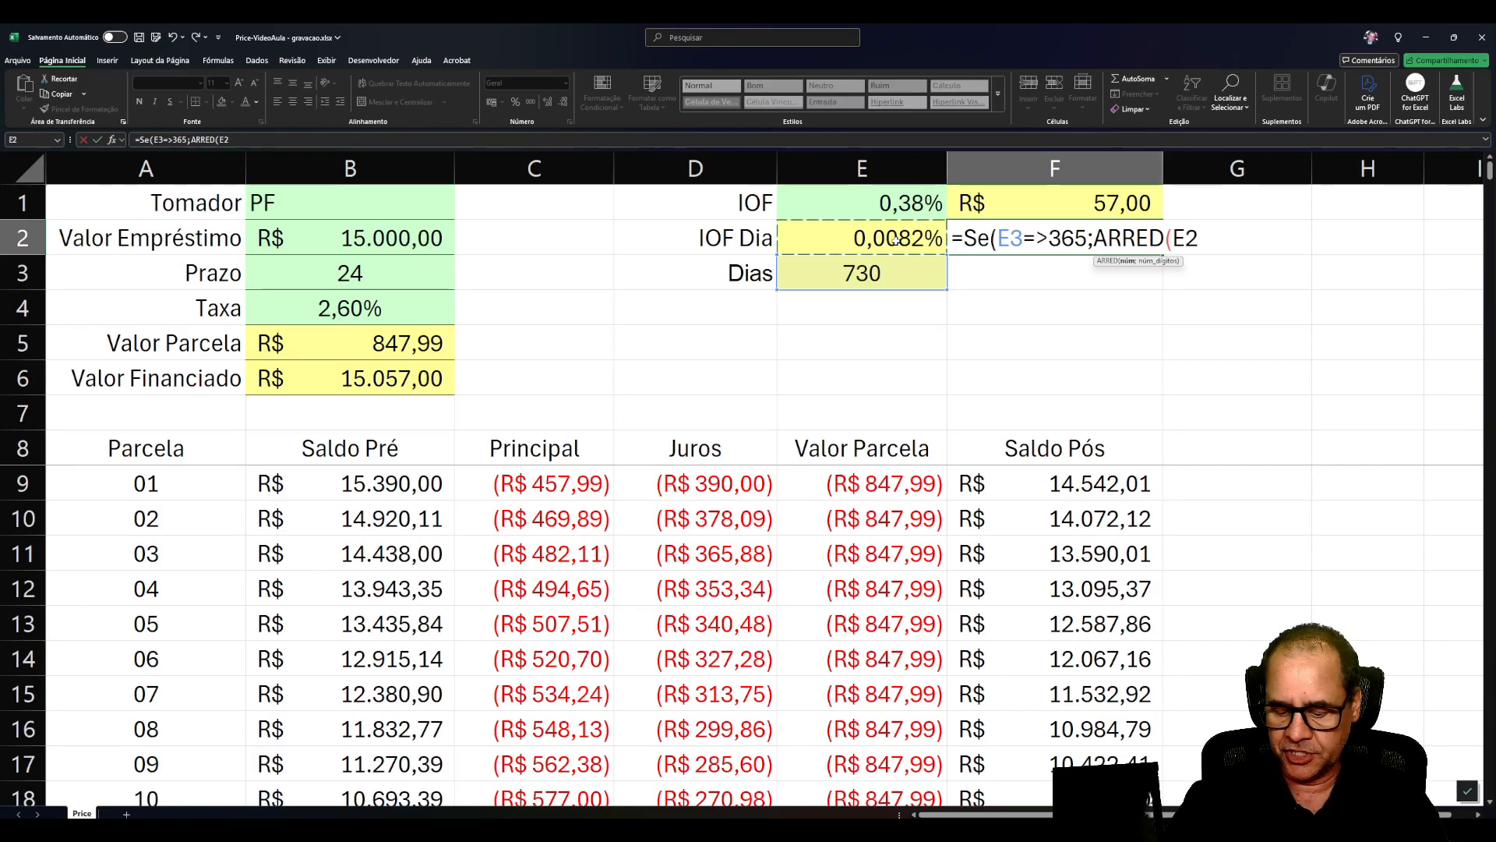
pyautogui.click(877, 270)
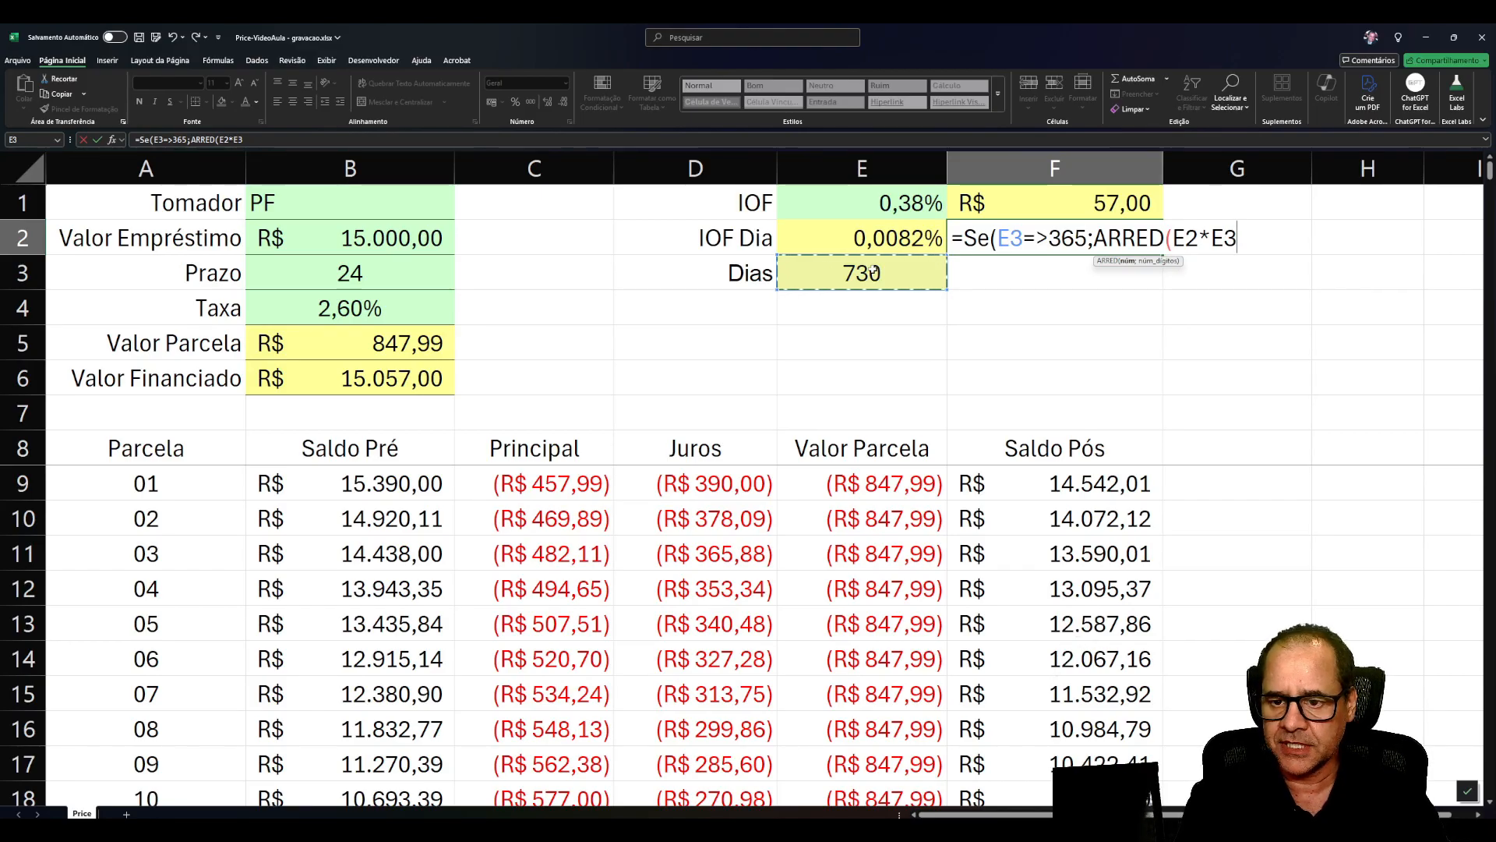
pyautogui.press('BackSpace')
pyautogui.press('BackSpace')
pyautogui.press('BackSpace')
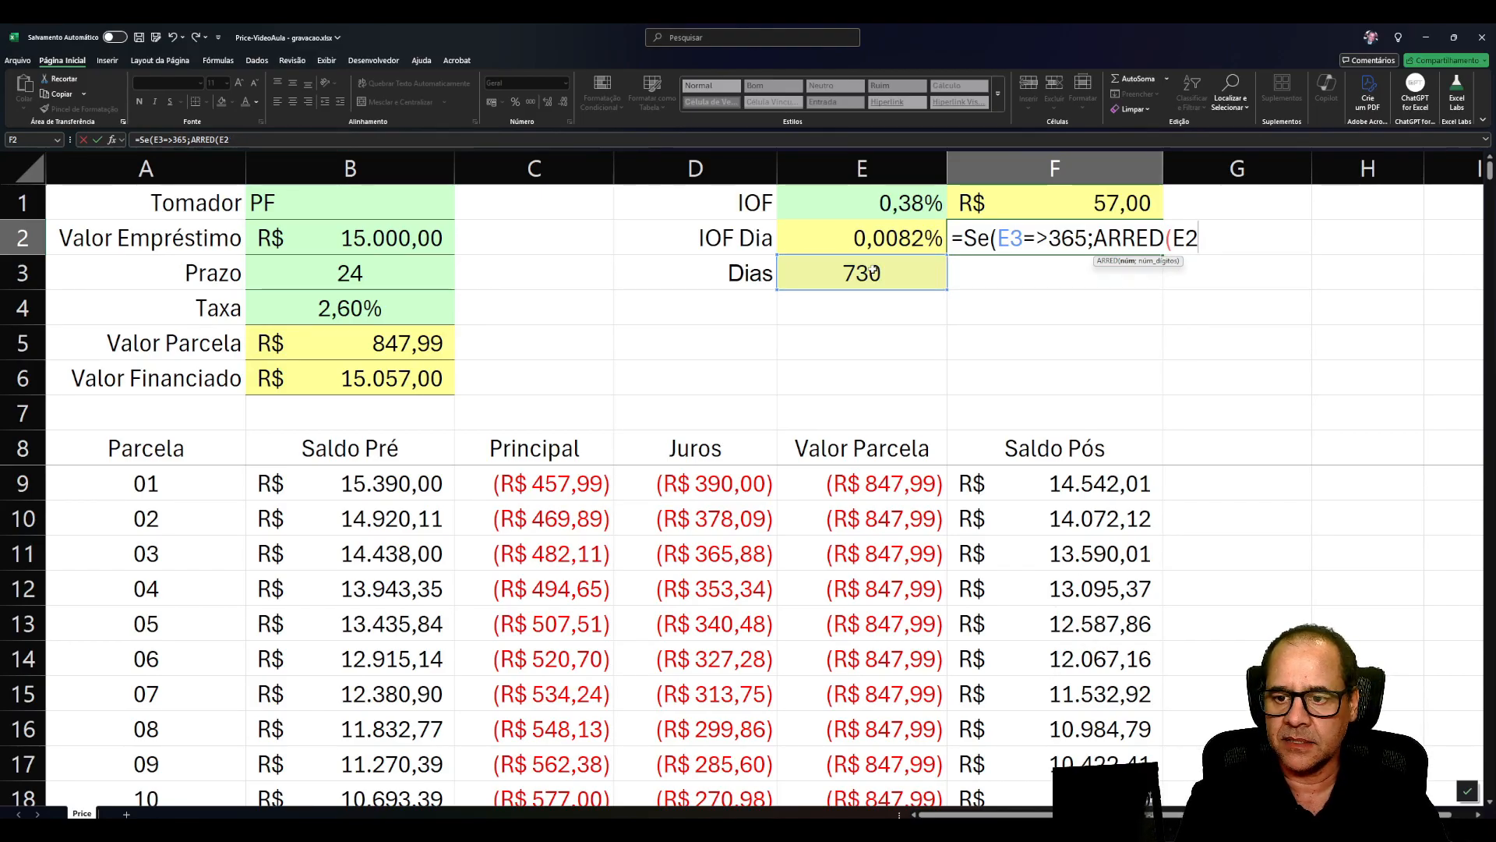
pyautogui.write('**')
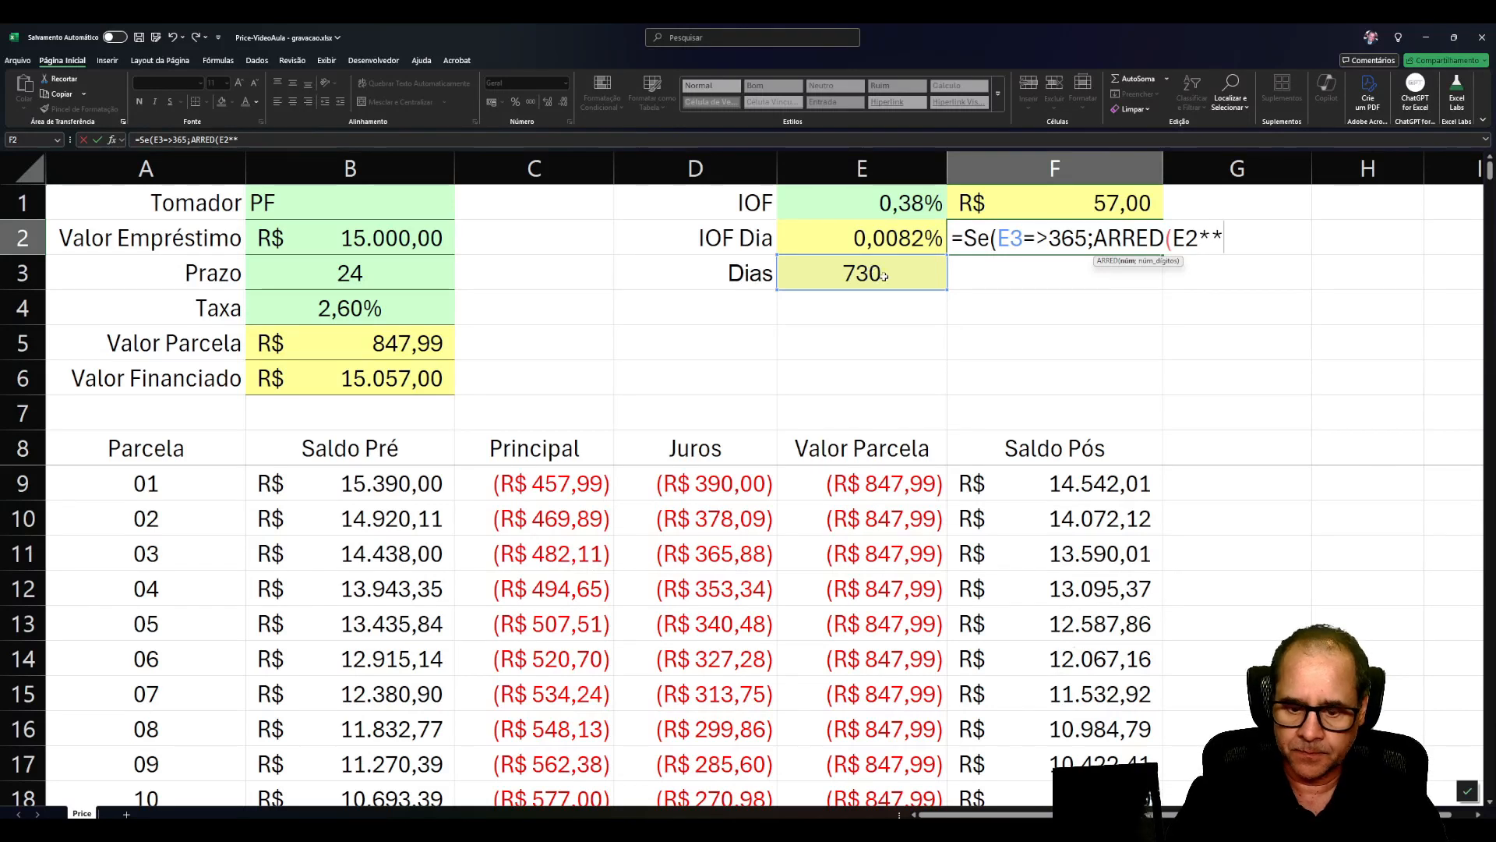
pyautogui.press('BackSpace')
pyautogui.click(879, 278)
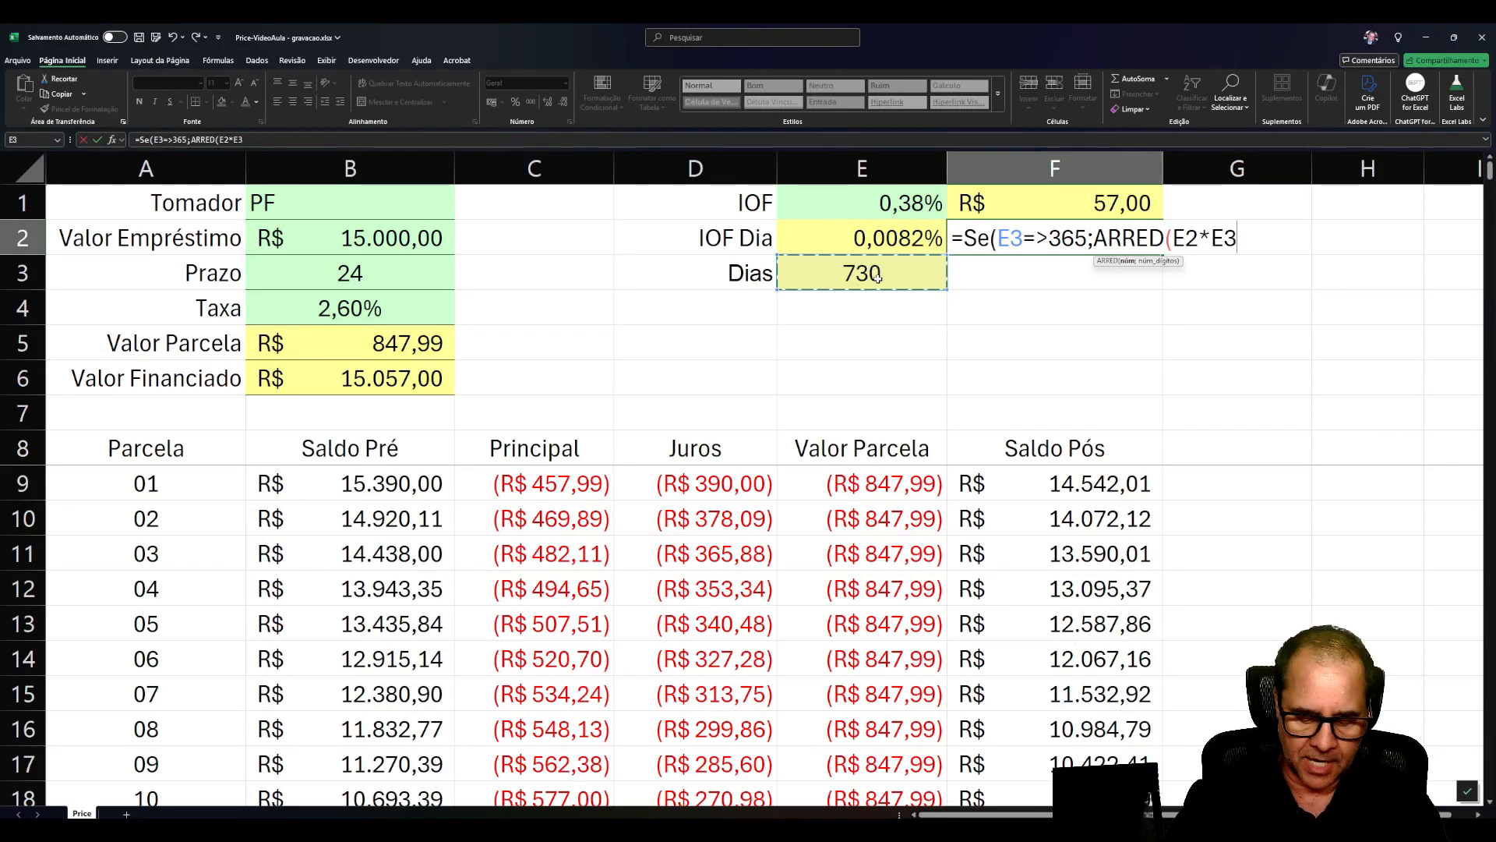
pyautogui.write(';3)')
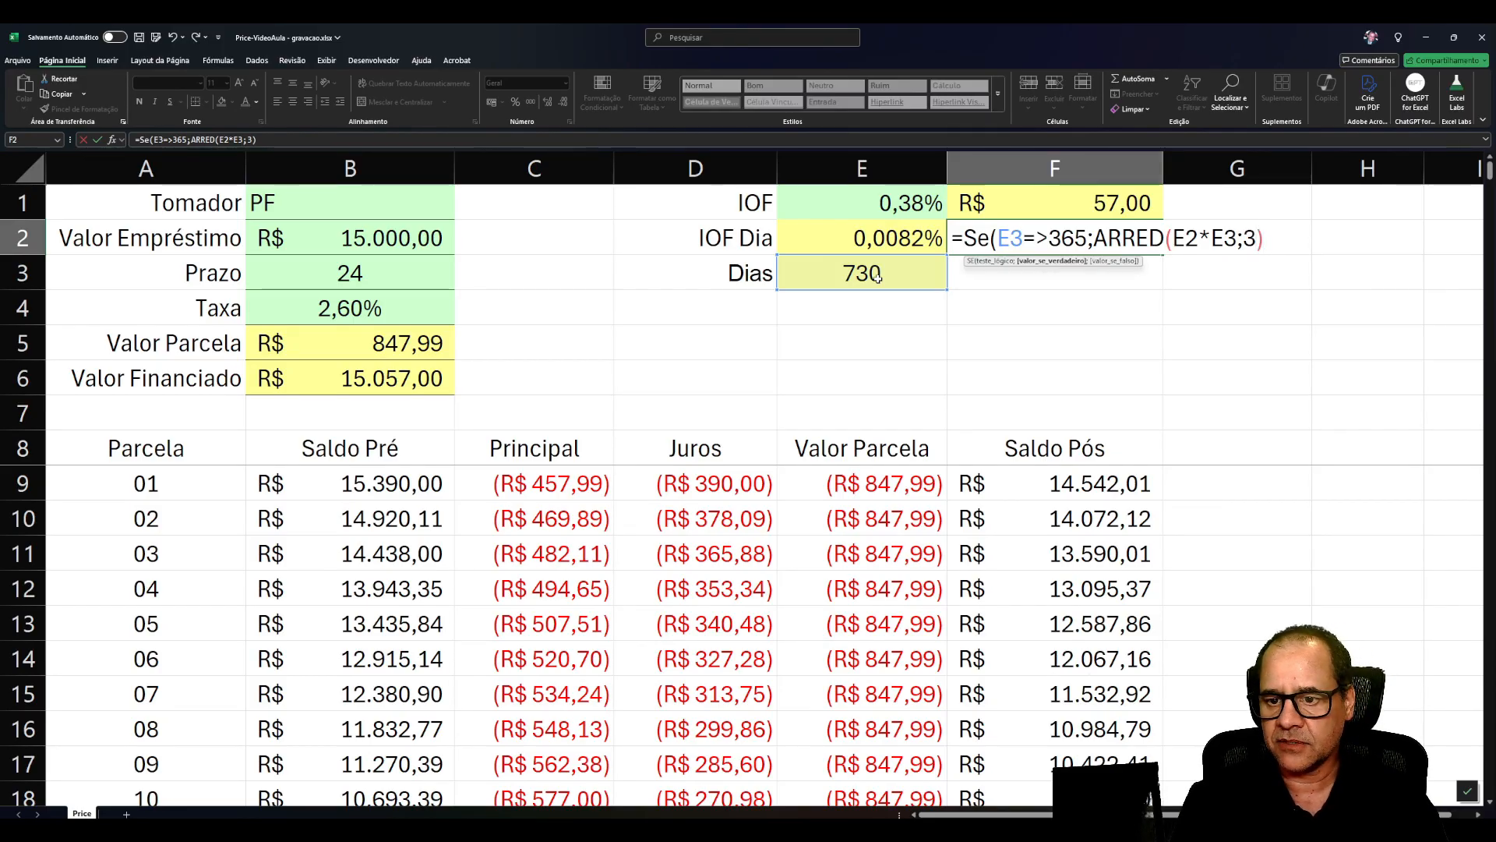
# Move on to the value-if-false argument of the SE formula in F2.
pyautogui.write(';')
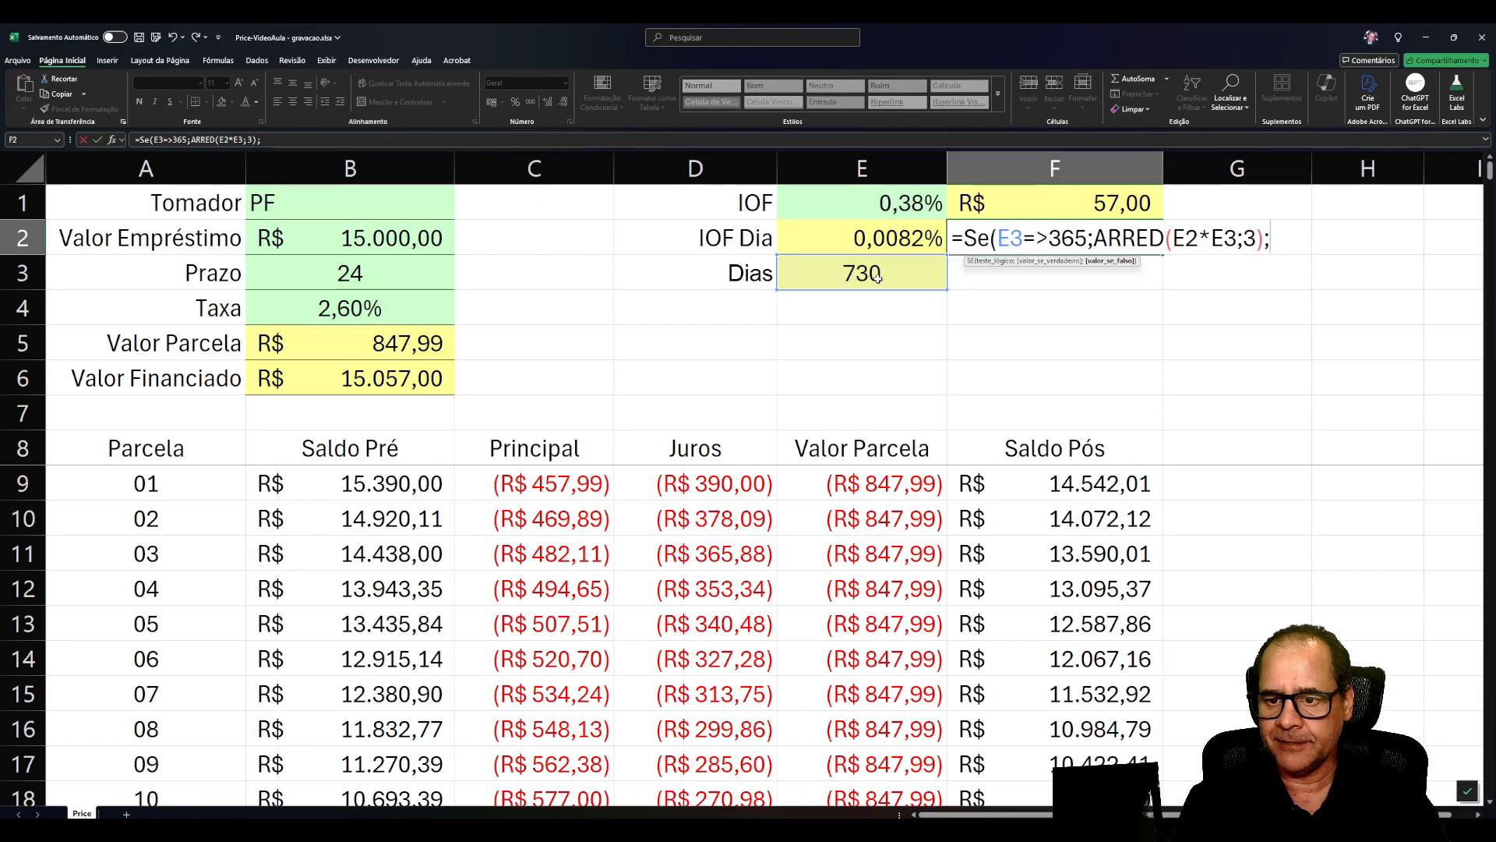
pyautogui.write('ARRED(')
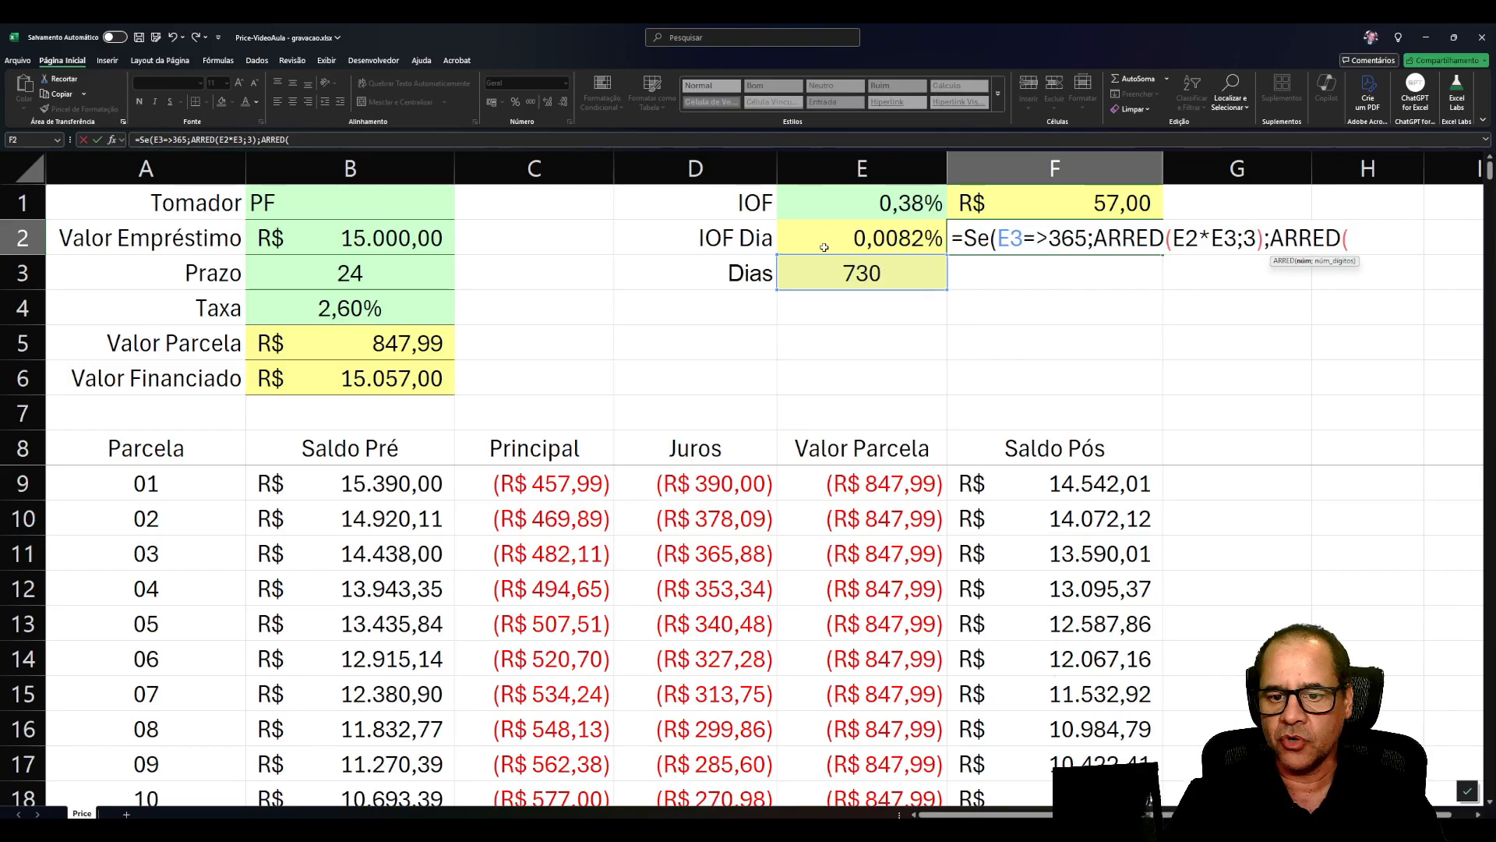
pyautogui.click(880, 244)
pyautogui.write('*')
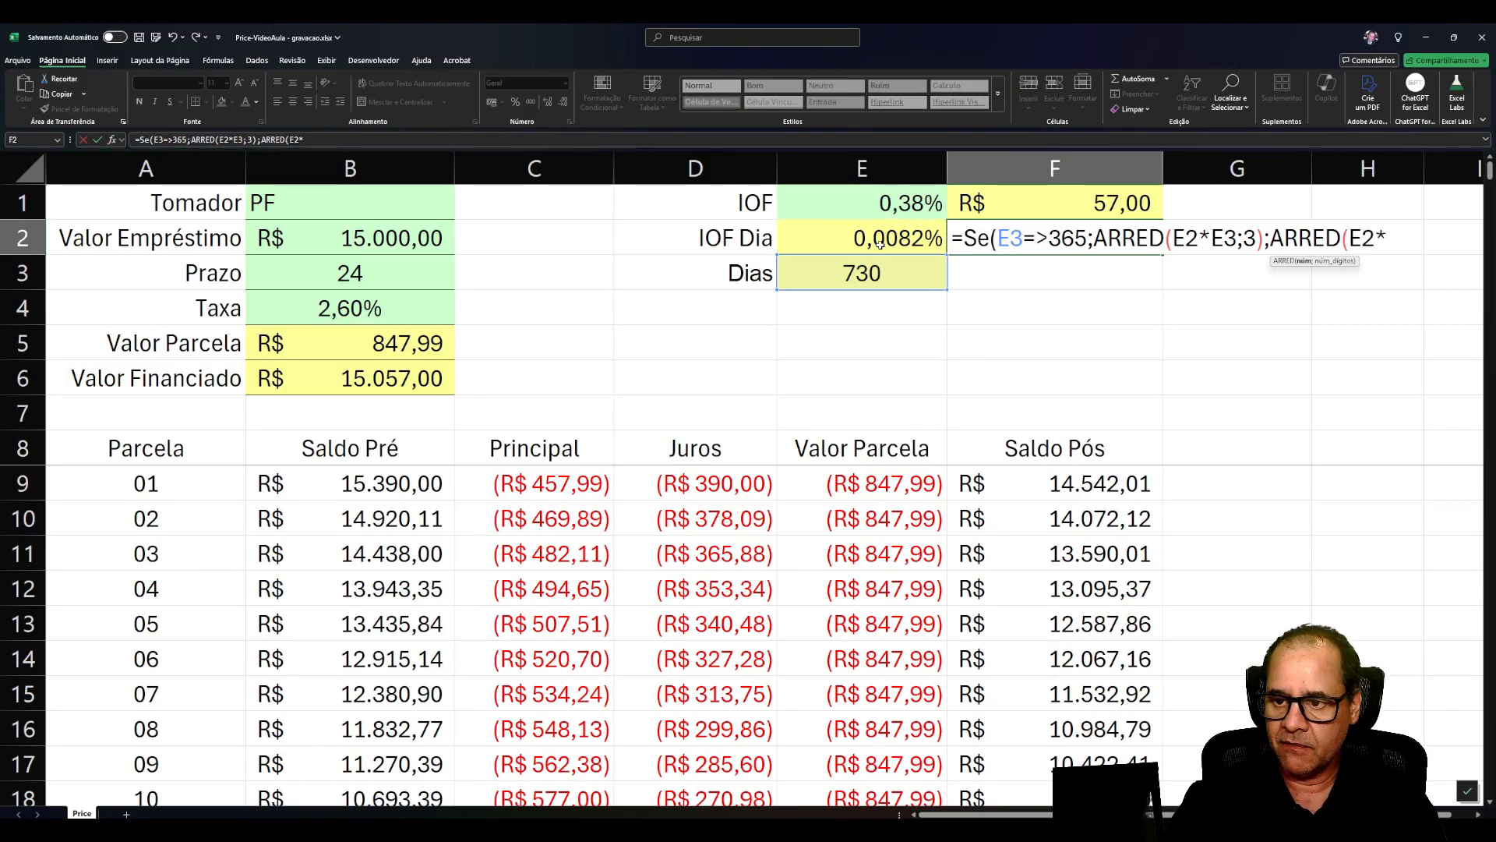
pyautogui.press('BackSpace')
pyautogui.press('BackSpace')
pyautogui.press('BackSpace')
pyautogui.press('BackSpace')
pyautogui.press('BackSpace')
pyautogui.press('BackSpace')
pyautogui.press('BackSpace')
pyautogui.press('BackSpace')
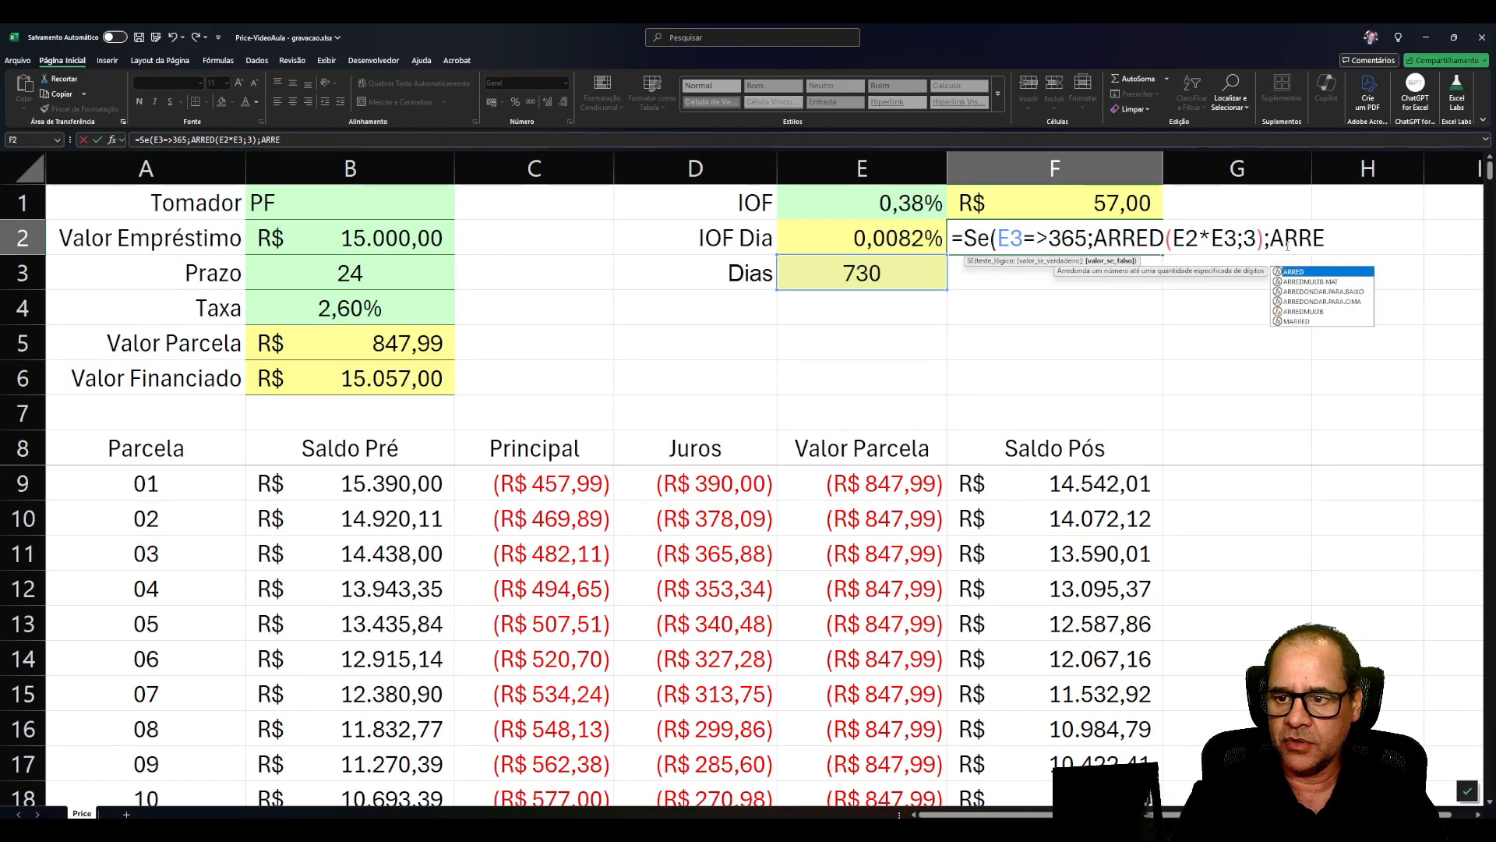
# Enter E2*E3 as the value-if-false argument, close the SE formula in F2 and accept the proposed correction.
pyautogui.click(872, 241)
pyautogui.write('*')
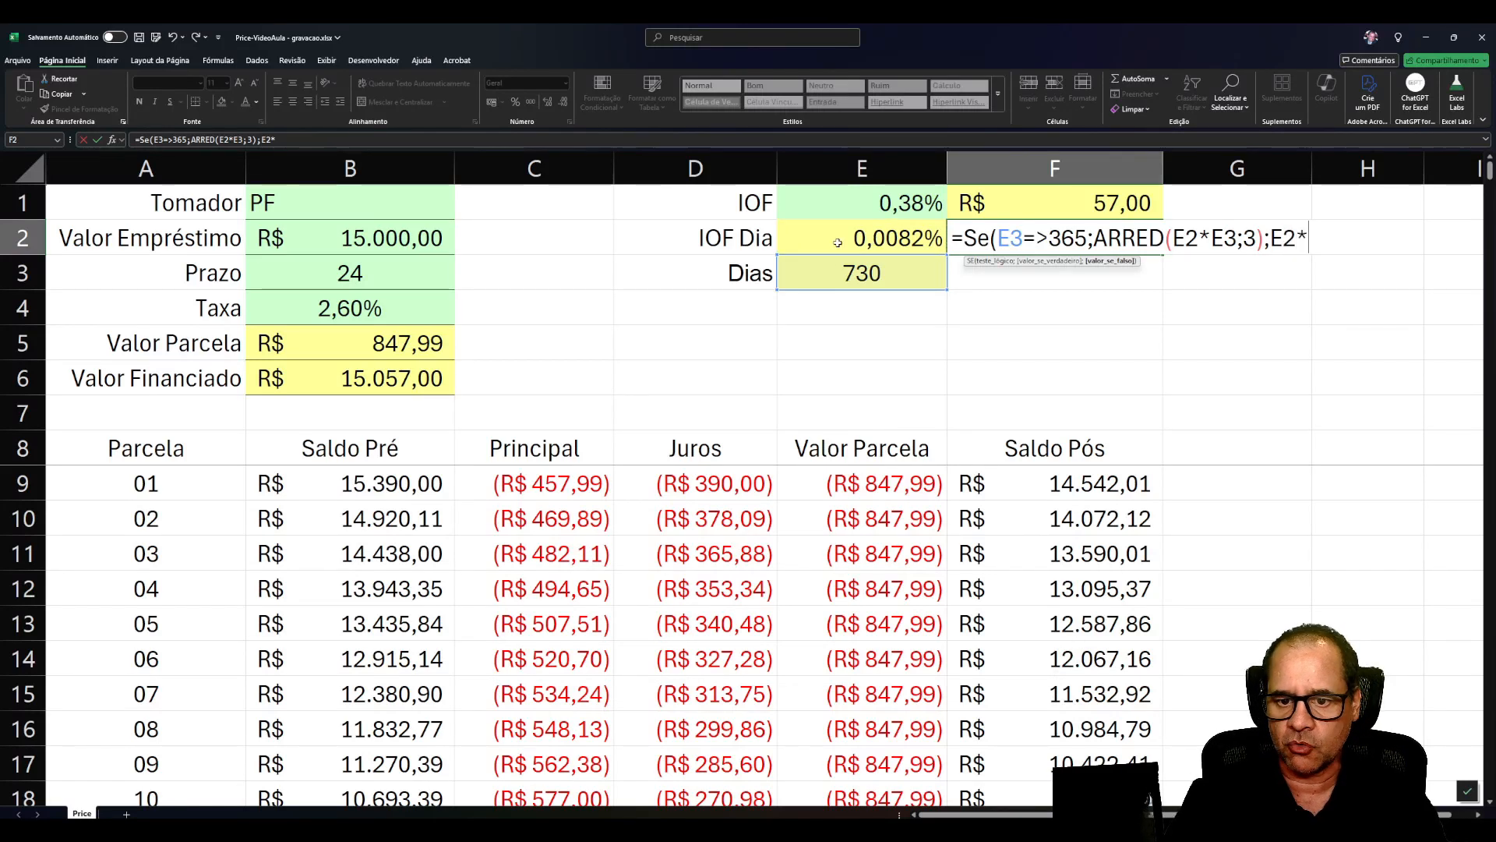
pyautogui.click(864, 271)
pyautogui.write(')')
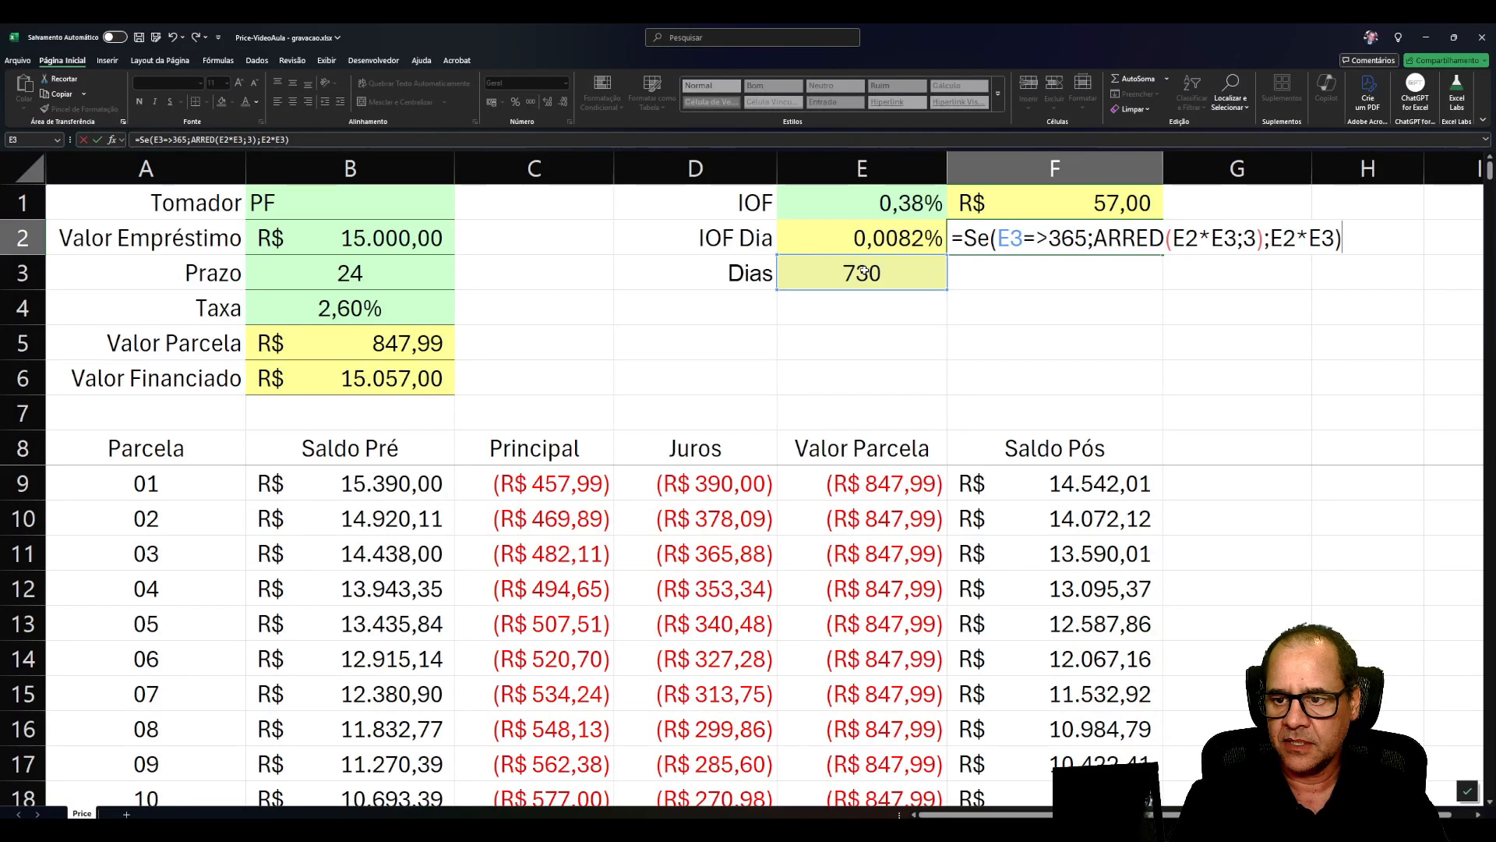
pyautogui.press('Return')
pyautogui.press('Return')
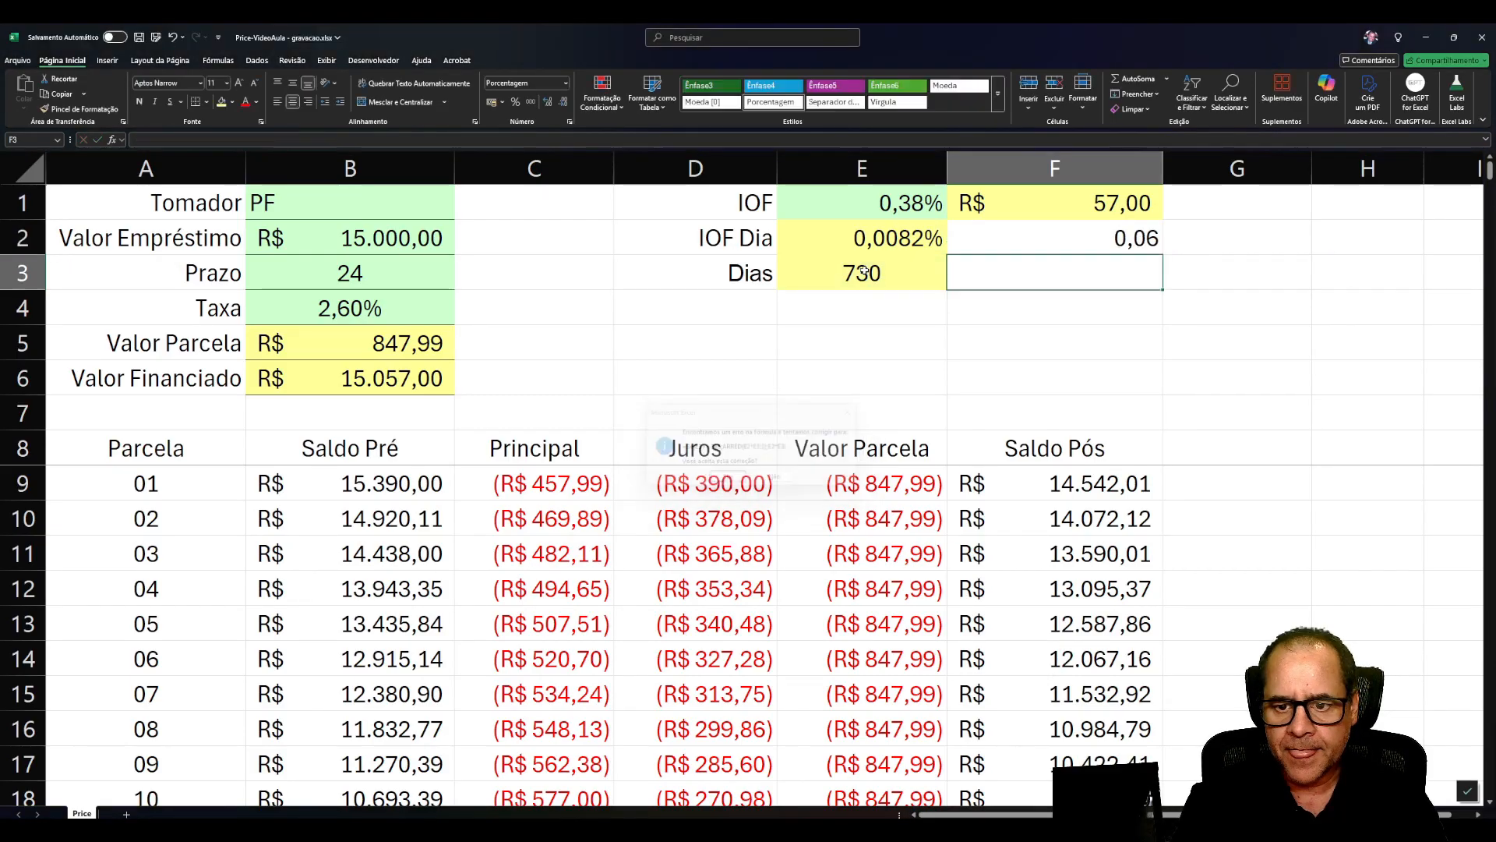
# Format cell F2 as a percentage with two decimal places.
pyautogui.click(1083, 238)
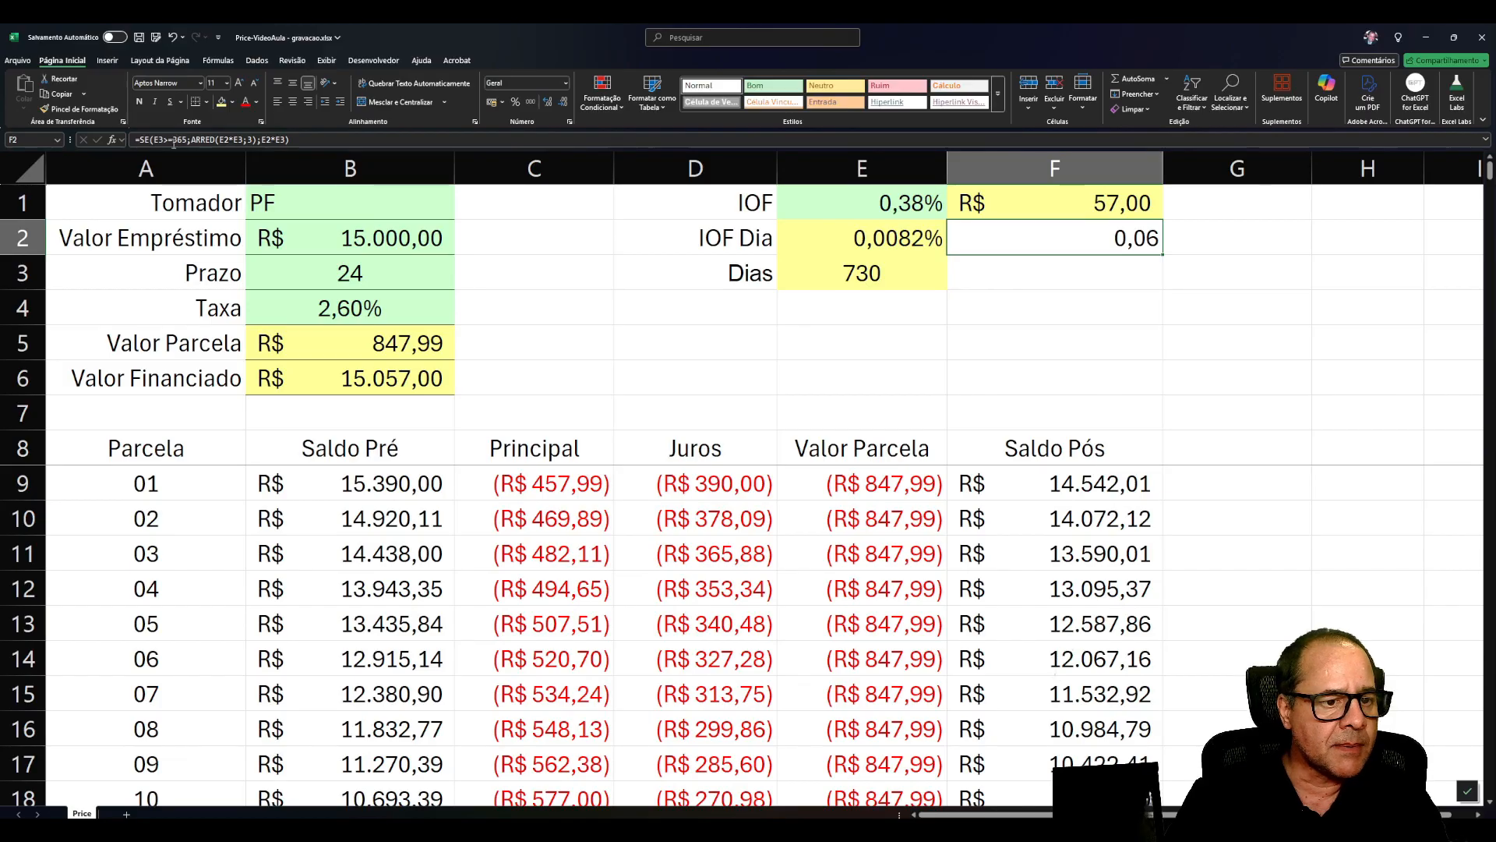
pyautogui.click(515, 101)
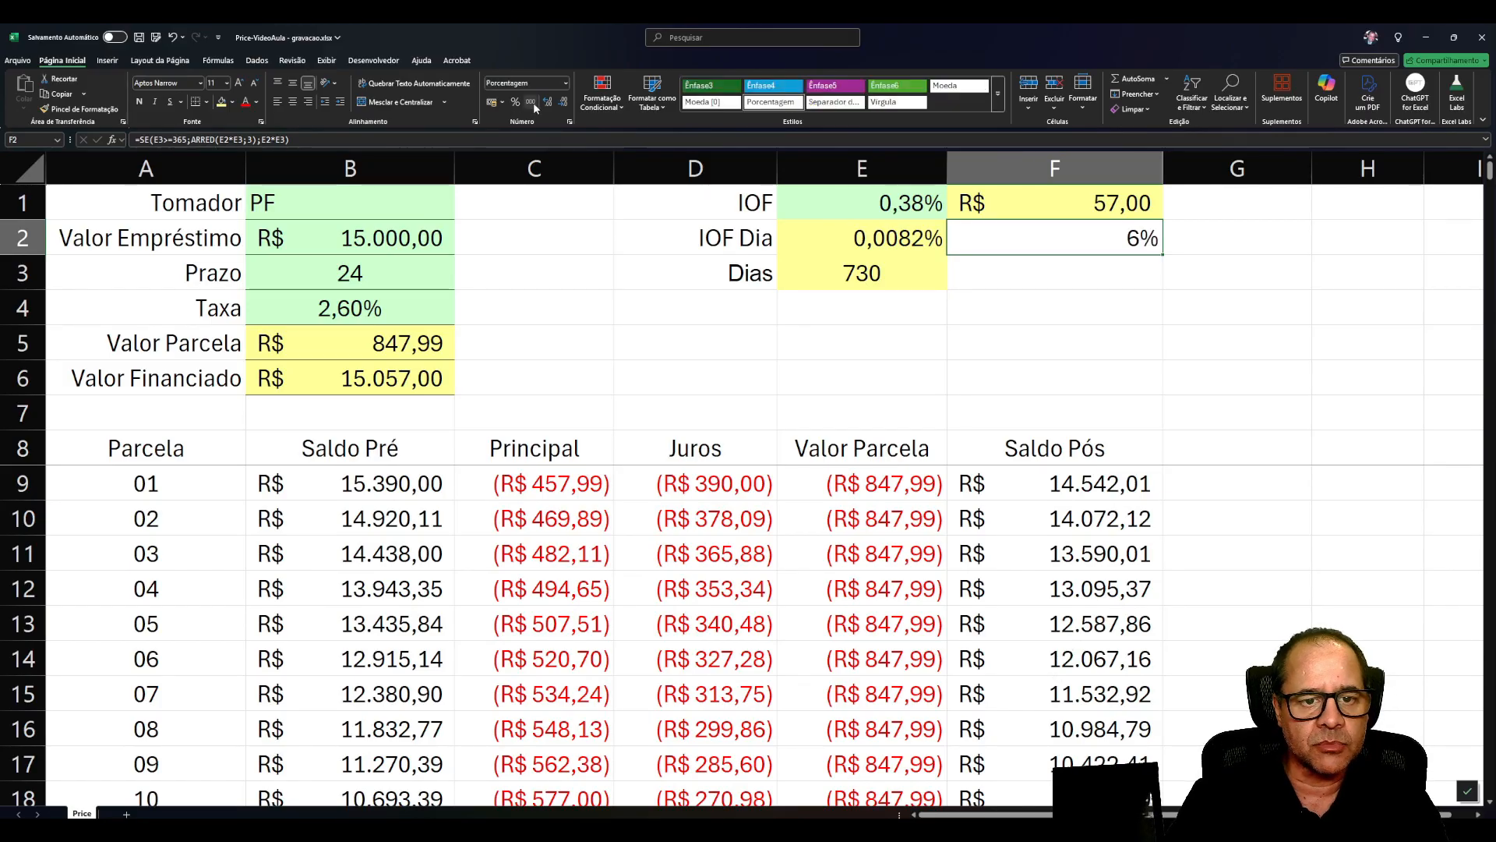
pyautogui.click(548, 101)
pyautogui.click(548, 101)
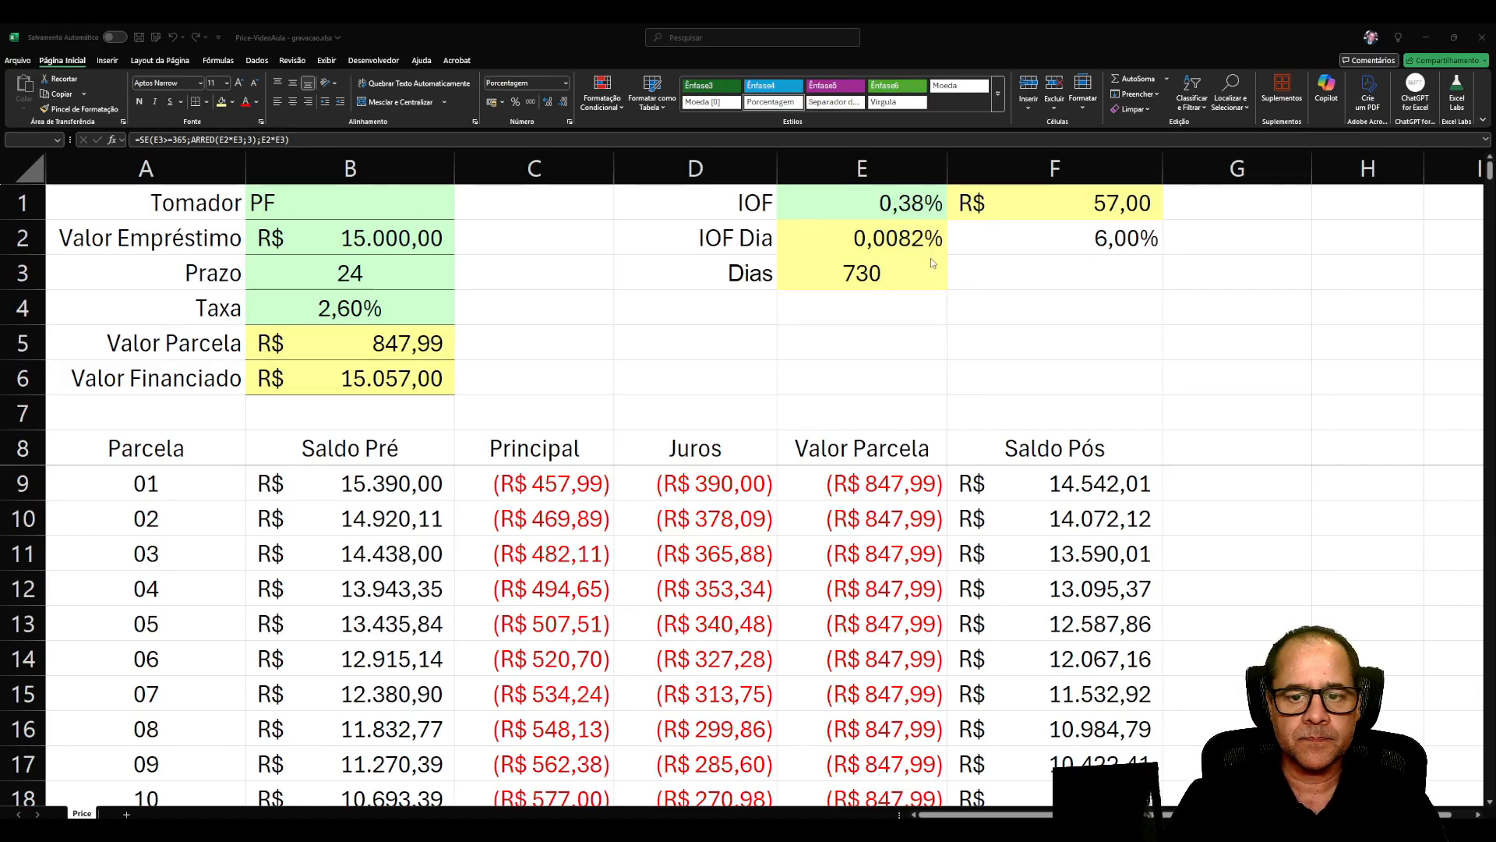
# Replace ARRED(E2*E3;3) in the F2 formula with a nested SE whose condition is B1="PF".
pyautogui.click(1059, 238)
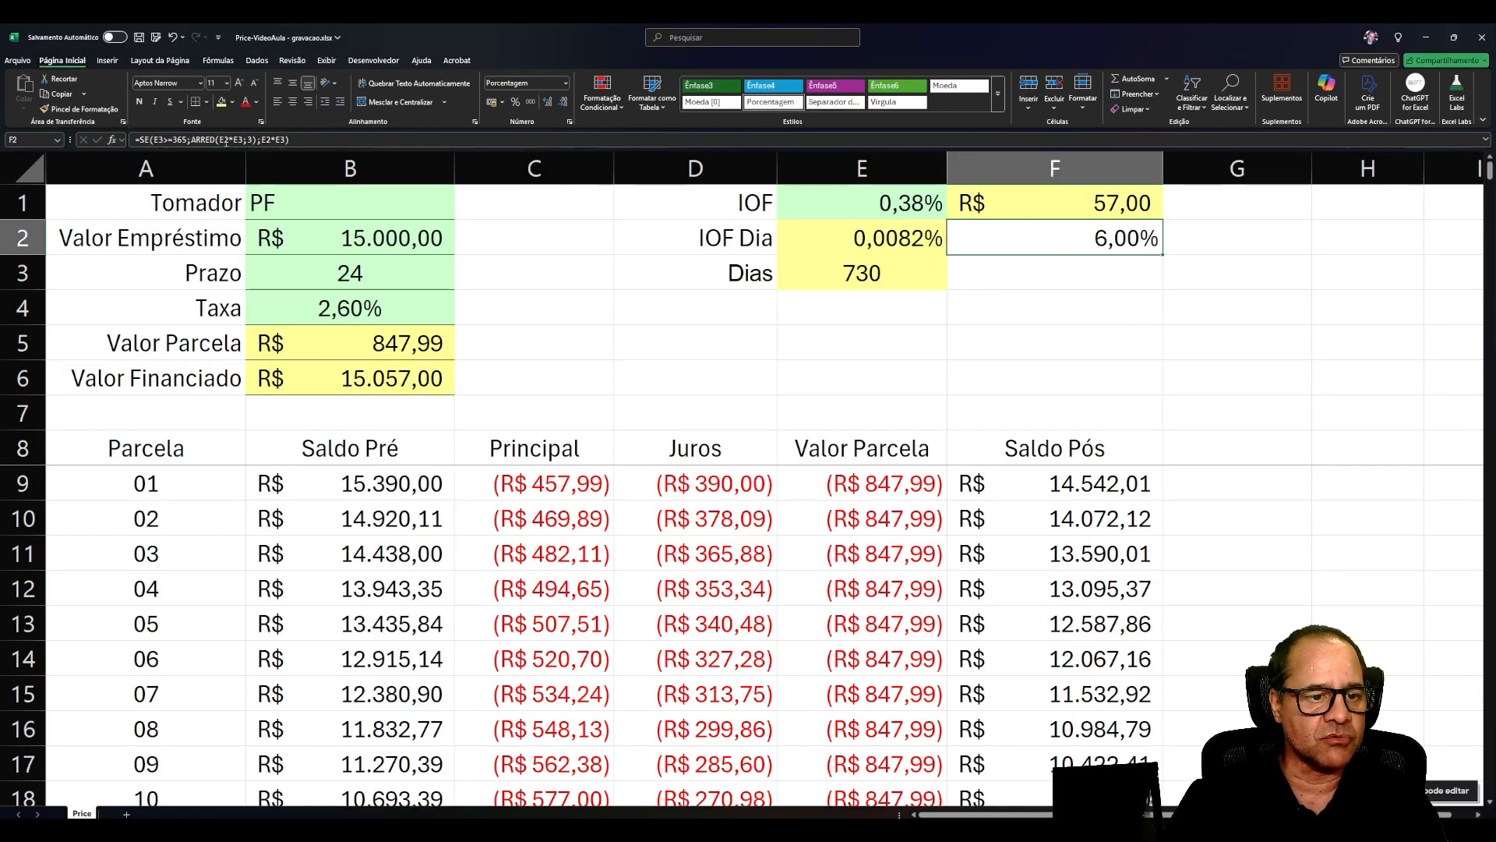
pyautogui.moveTo(192, 140); pyautogui.dragTo(251, 140)
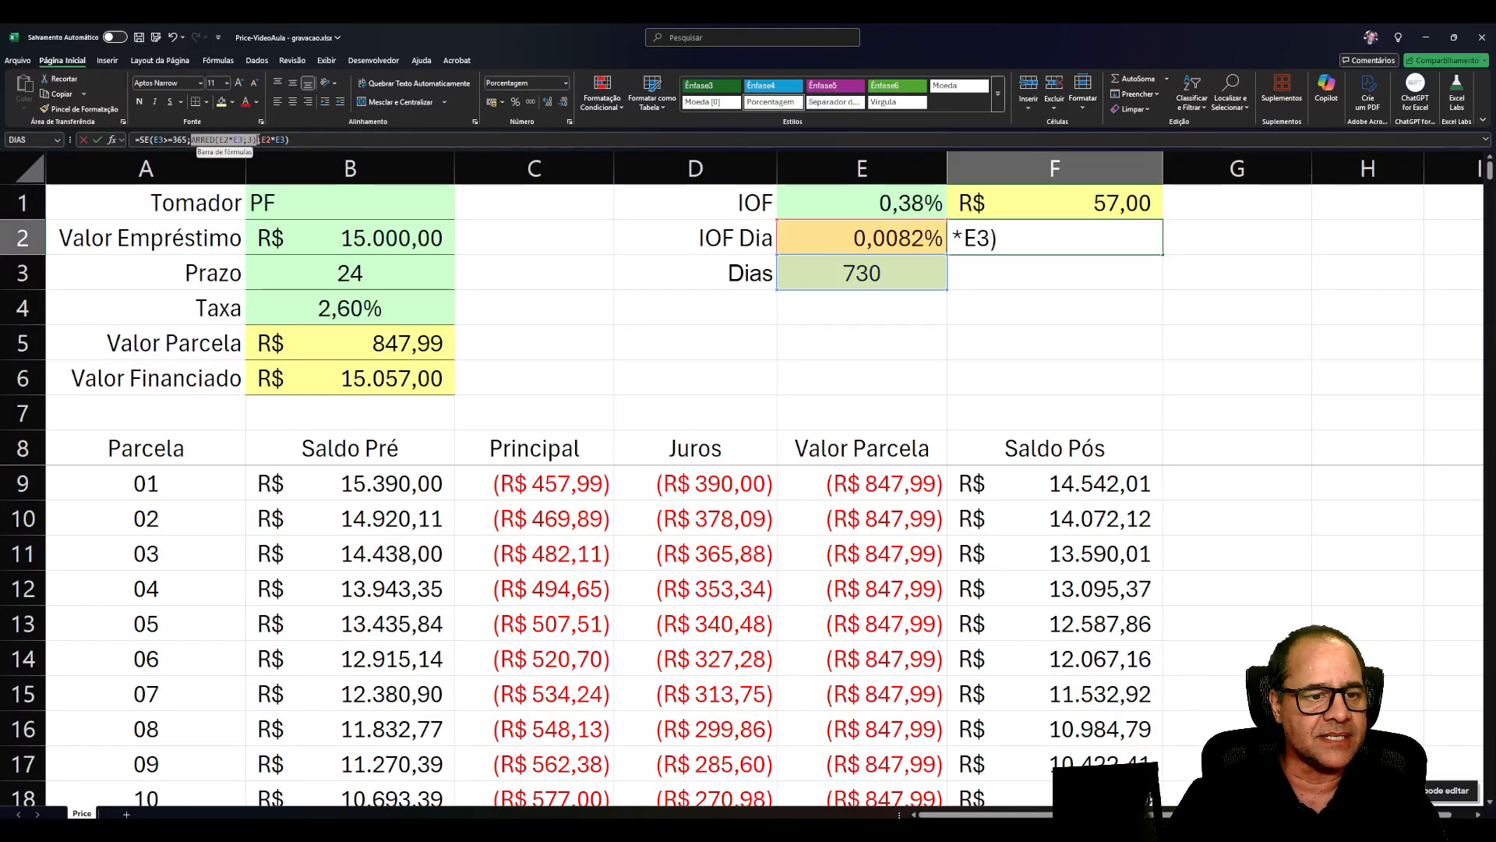
pyautogui.moveTo(258, 139); pyautogui.dragTo(258, 140)
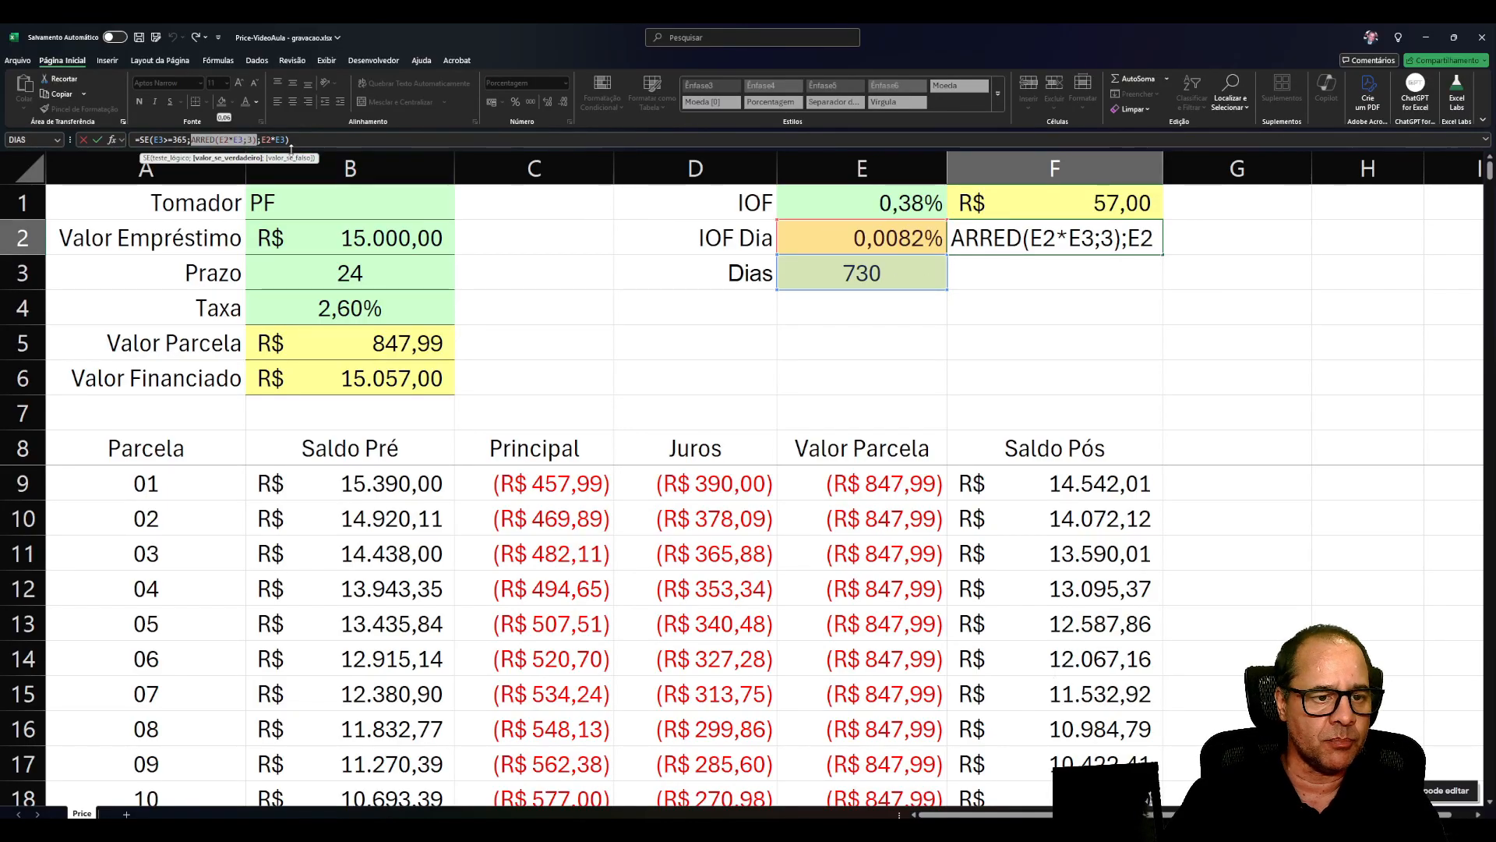
pyautogui.write('Se(')
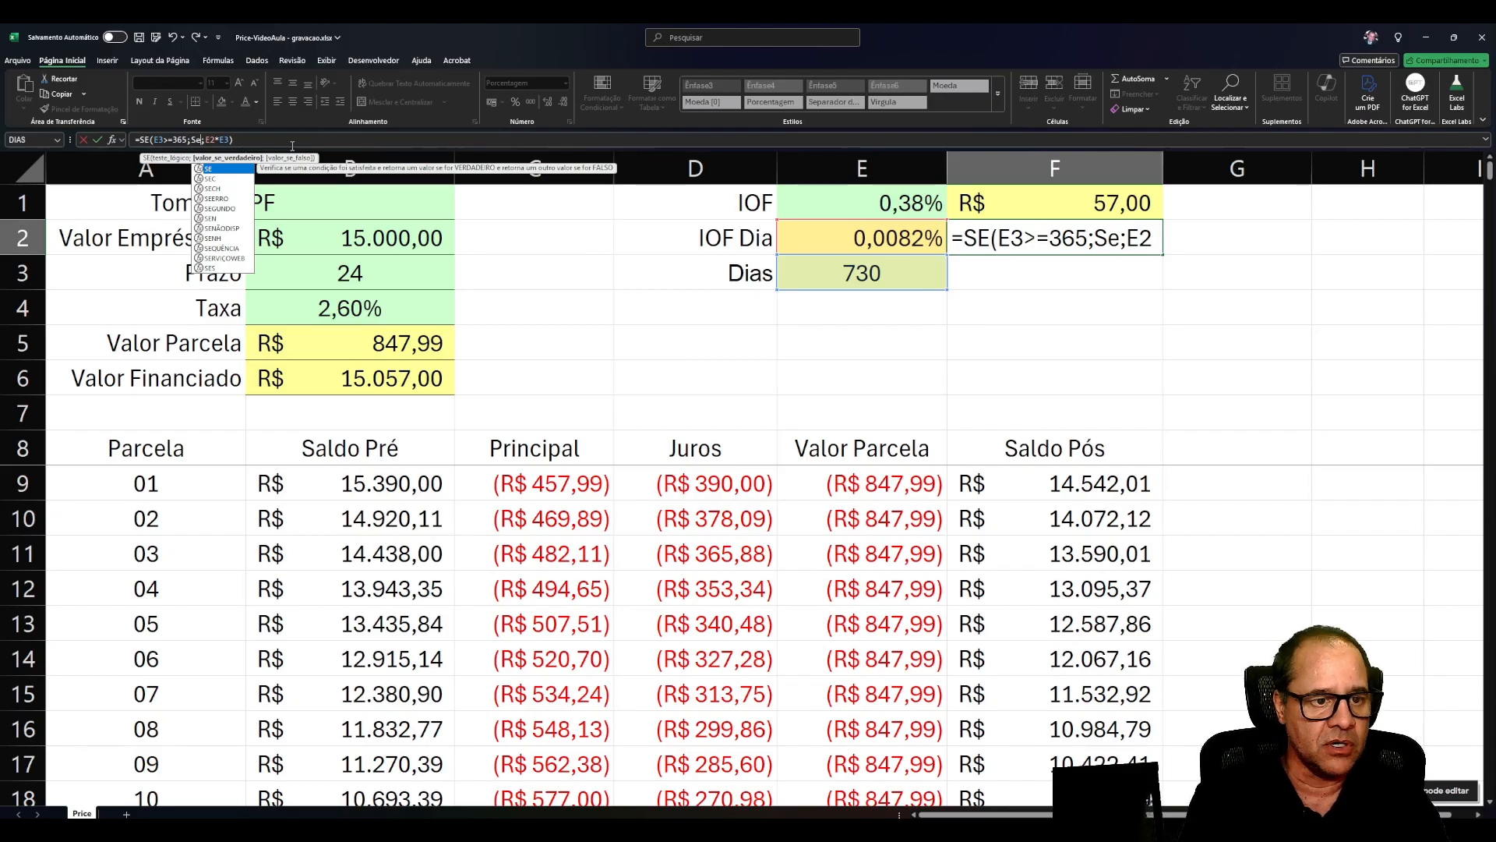
pyautogui.click(307, 201)
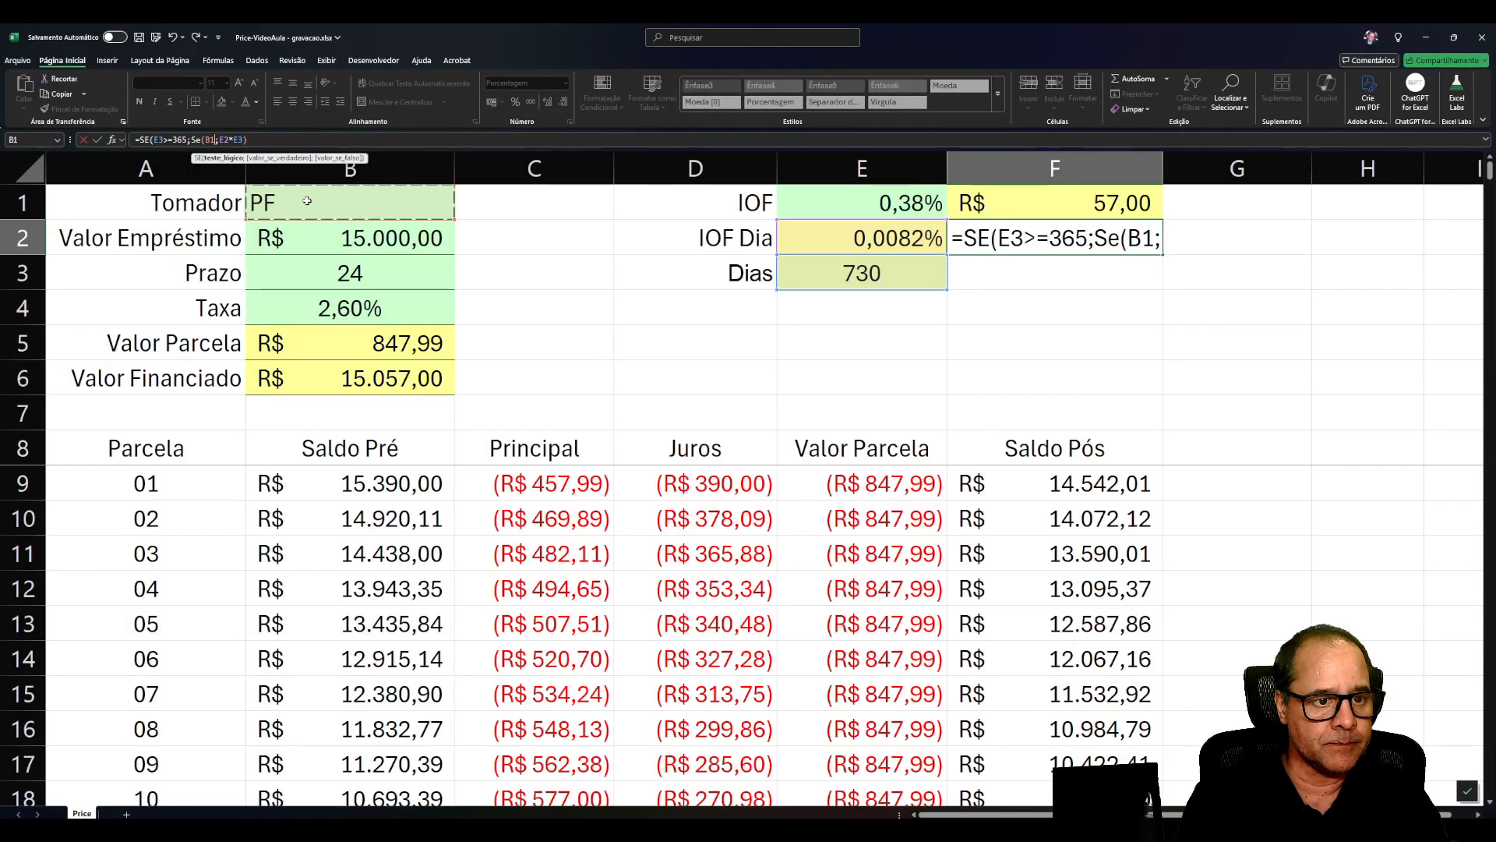
pyautogui.write('=')
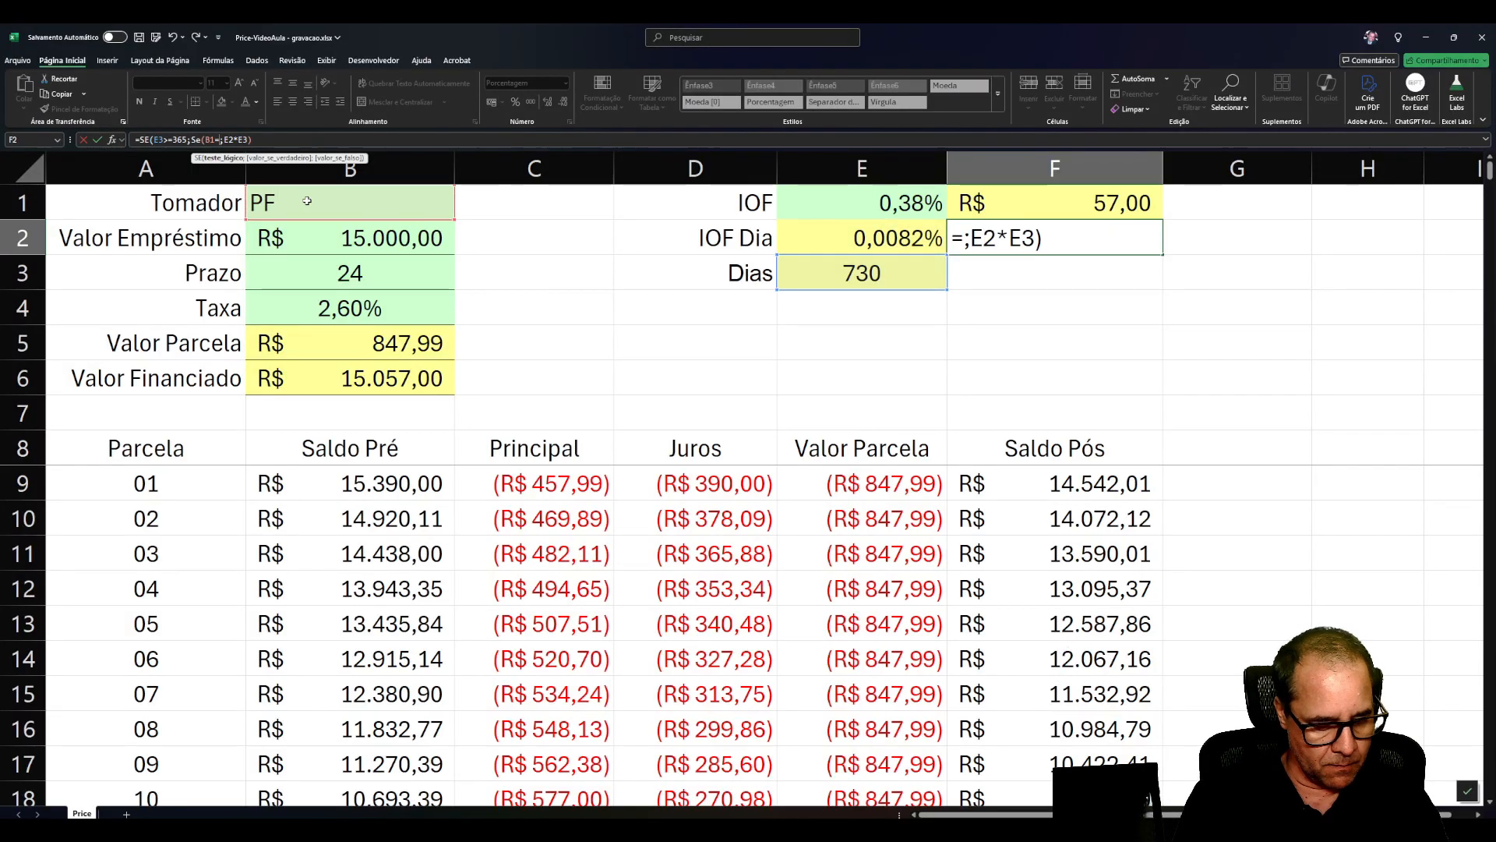
pyautogui.write('"PF"')
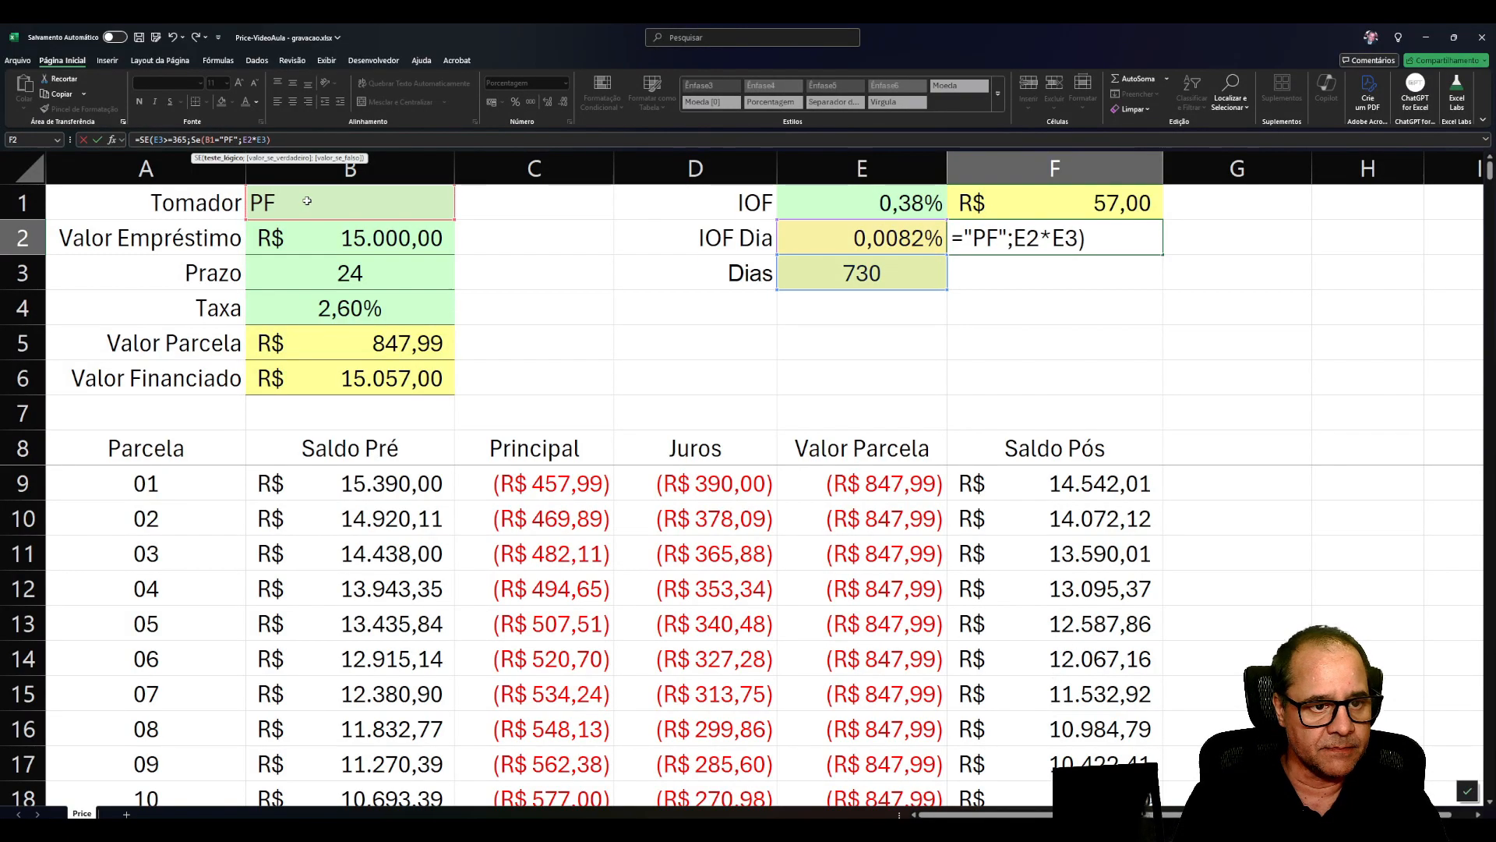
# Complete the nested SE in F2 with 3,0% if true and 1,5% if false, and confirm the formula.
pyautogui.write(';')
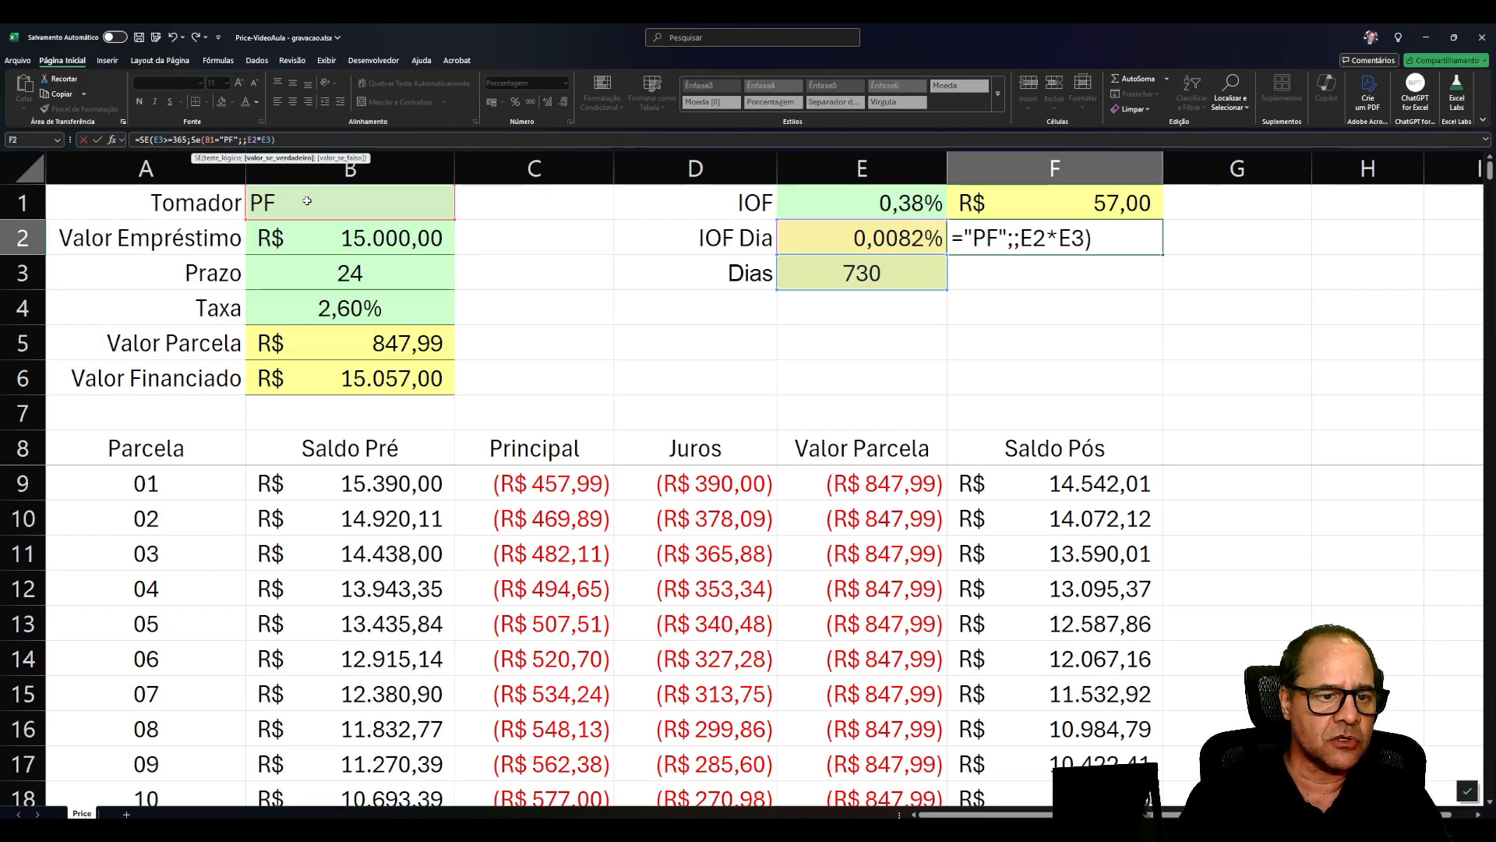
pyautogui.write('3,0%')
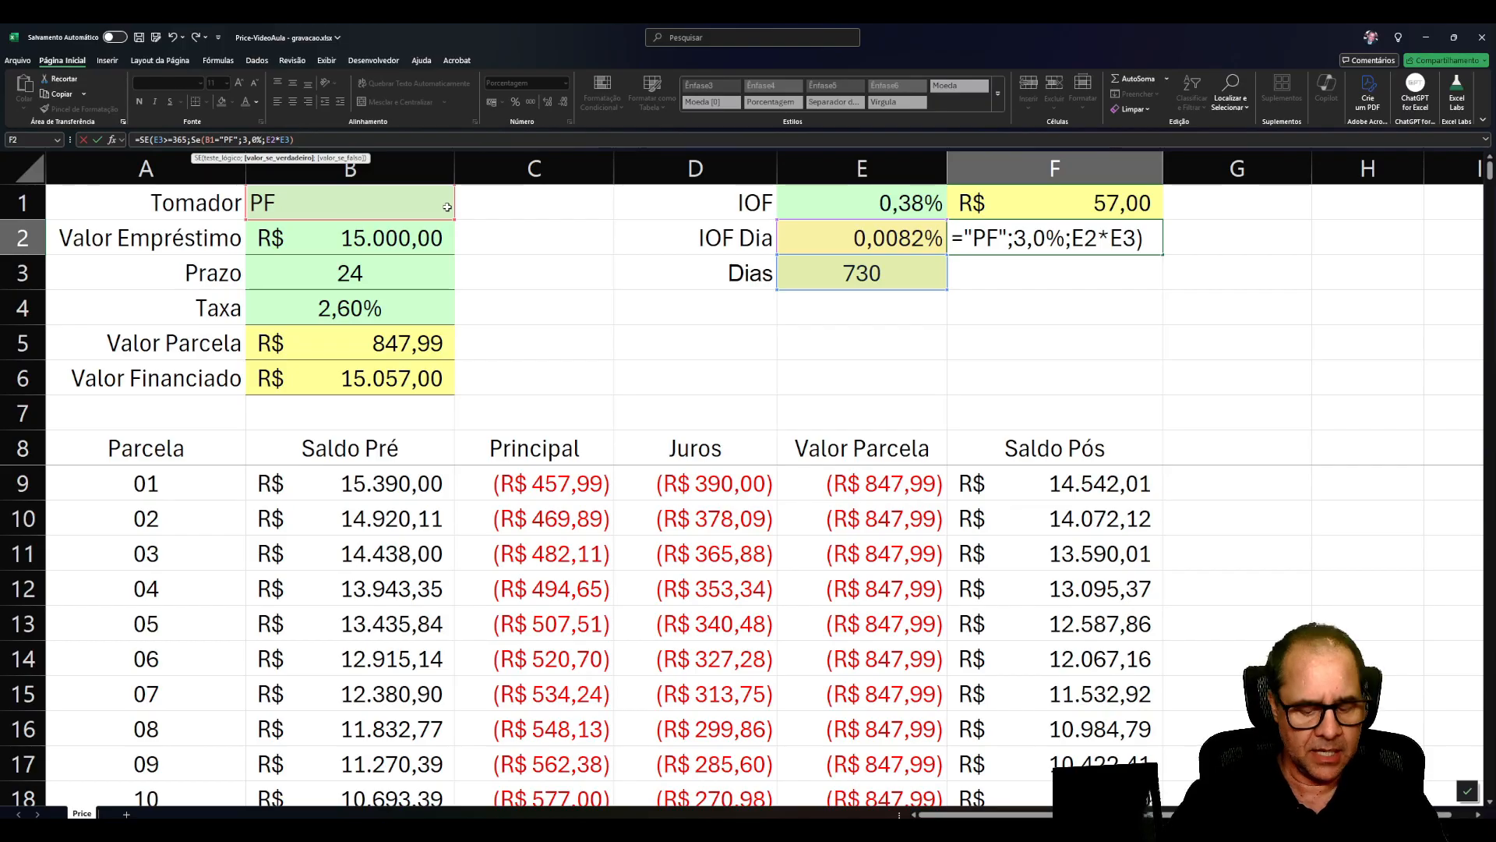
pyautogui.write(';1,5')
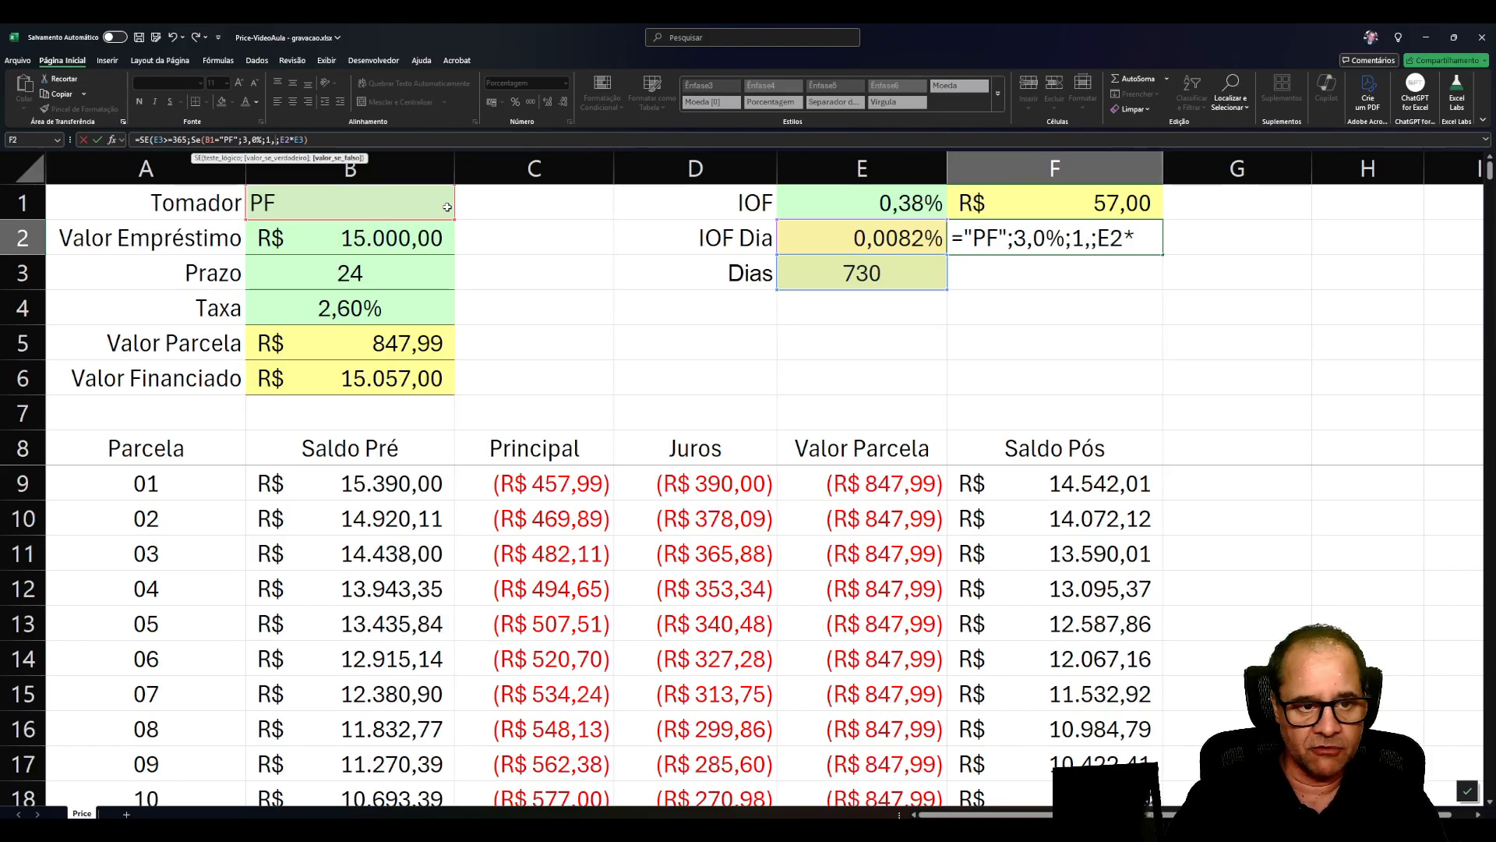
pyautogui.write('%')
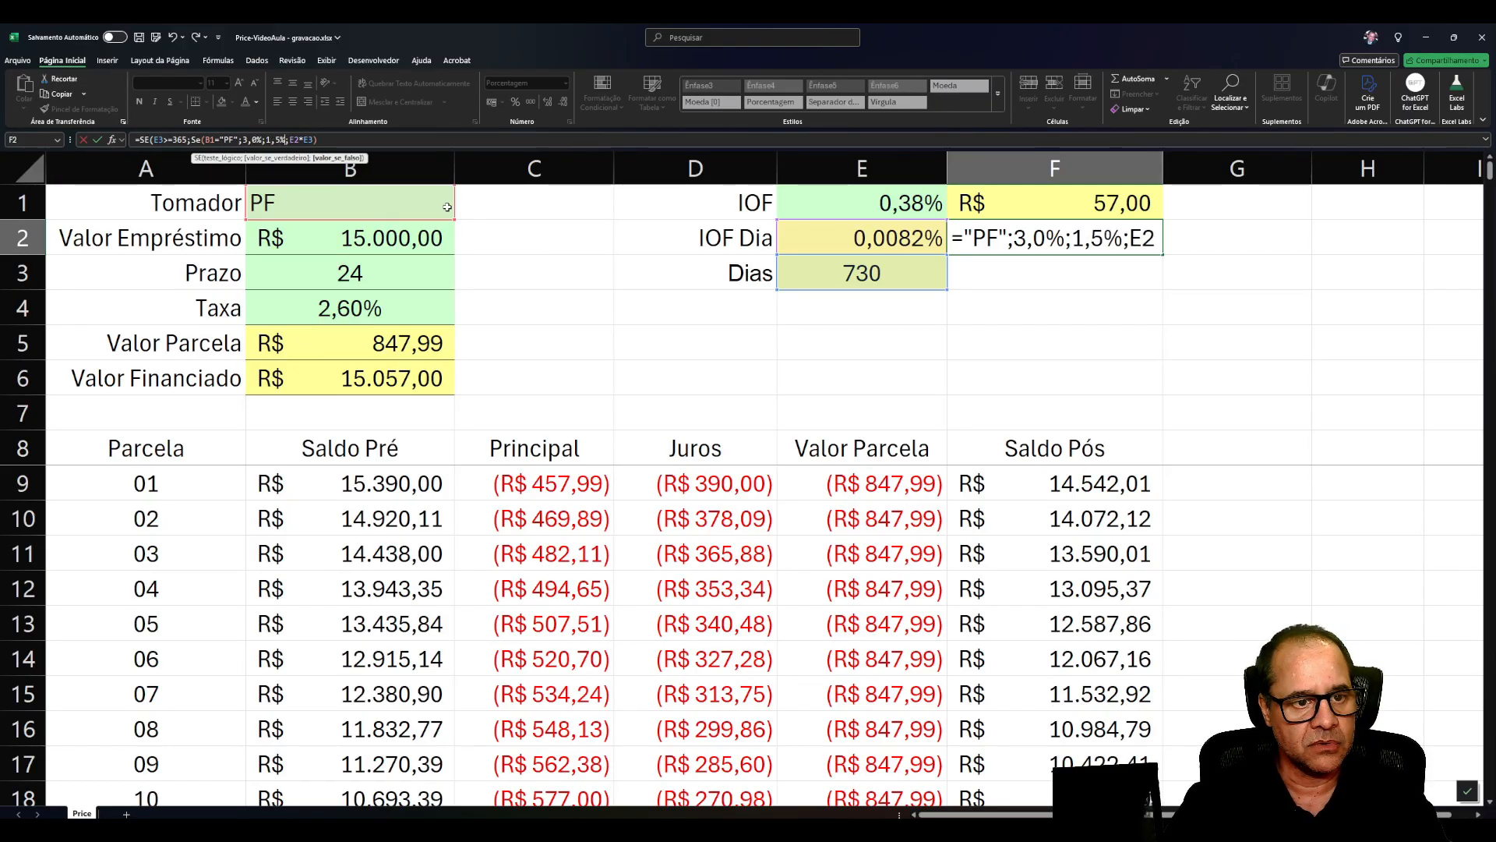
pyautogui.write(')')
pyautogui.press('Return')
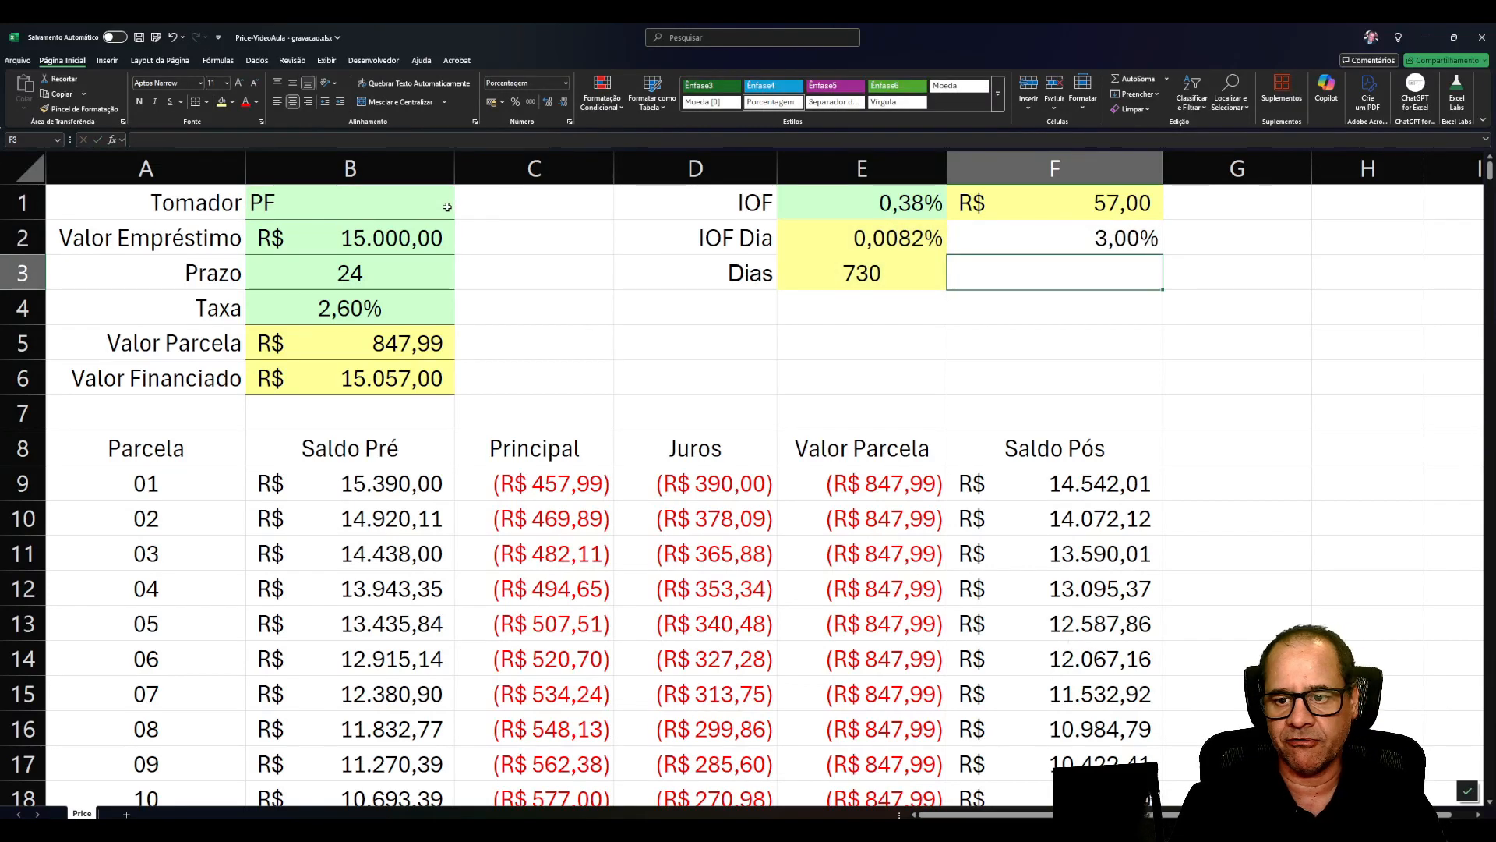
pyautogui.press('Up')
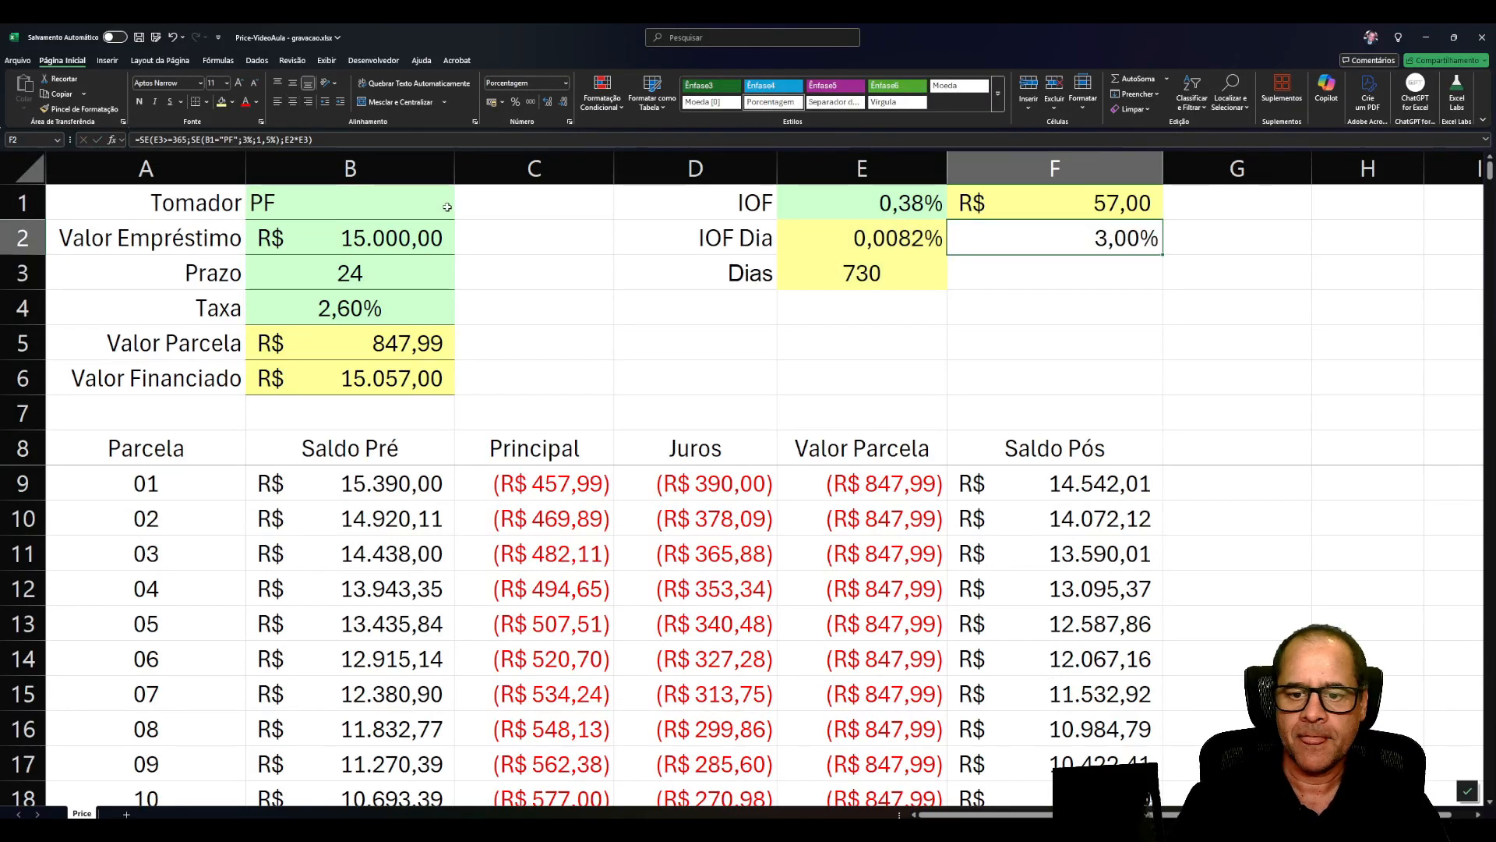
# Test the F2 formula with a long term by setting Prazo in B3 to 76.
pyautogui.click(392, 272)
pyautogui.write('76')
pyautogui.press('Return')
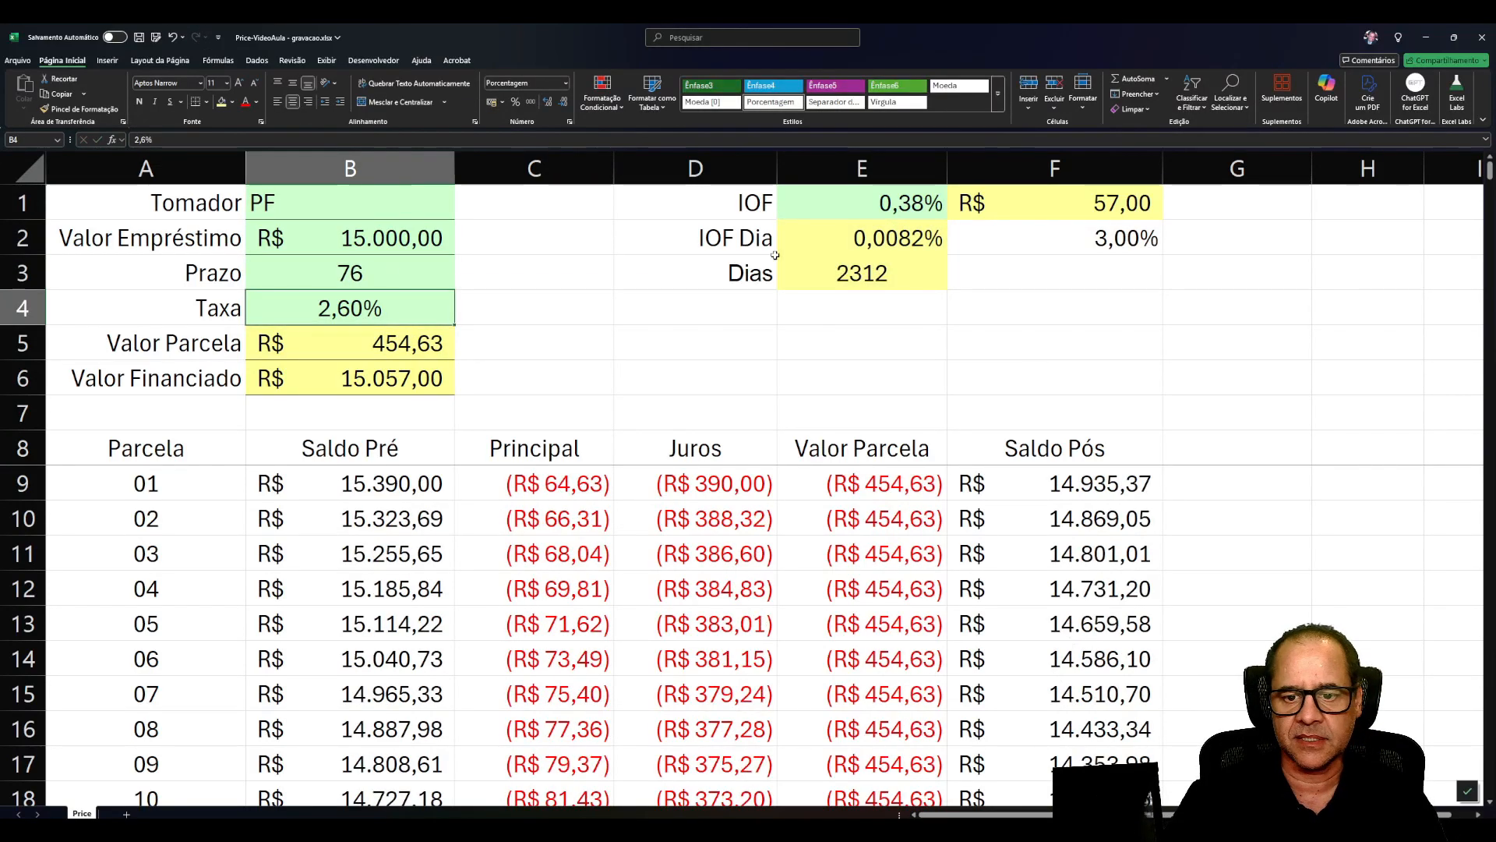
pyautogui.click(1044, 244)
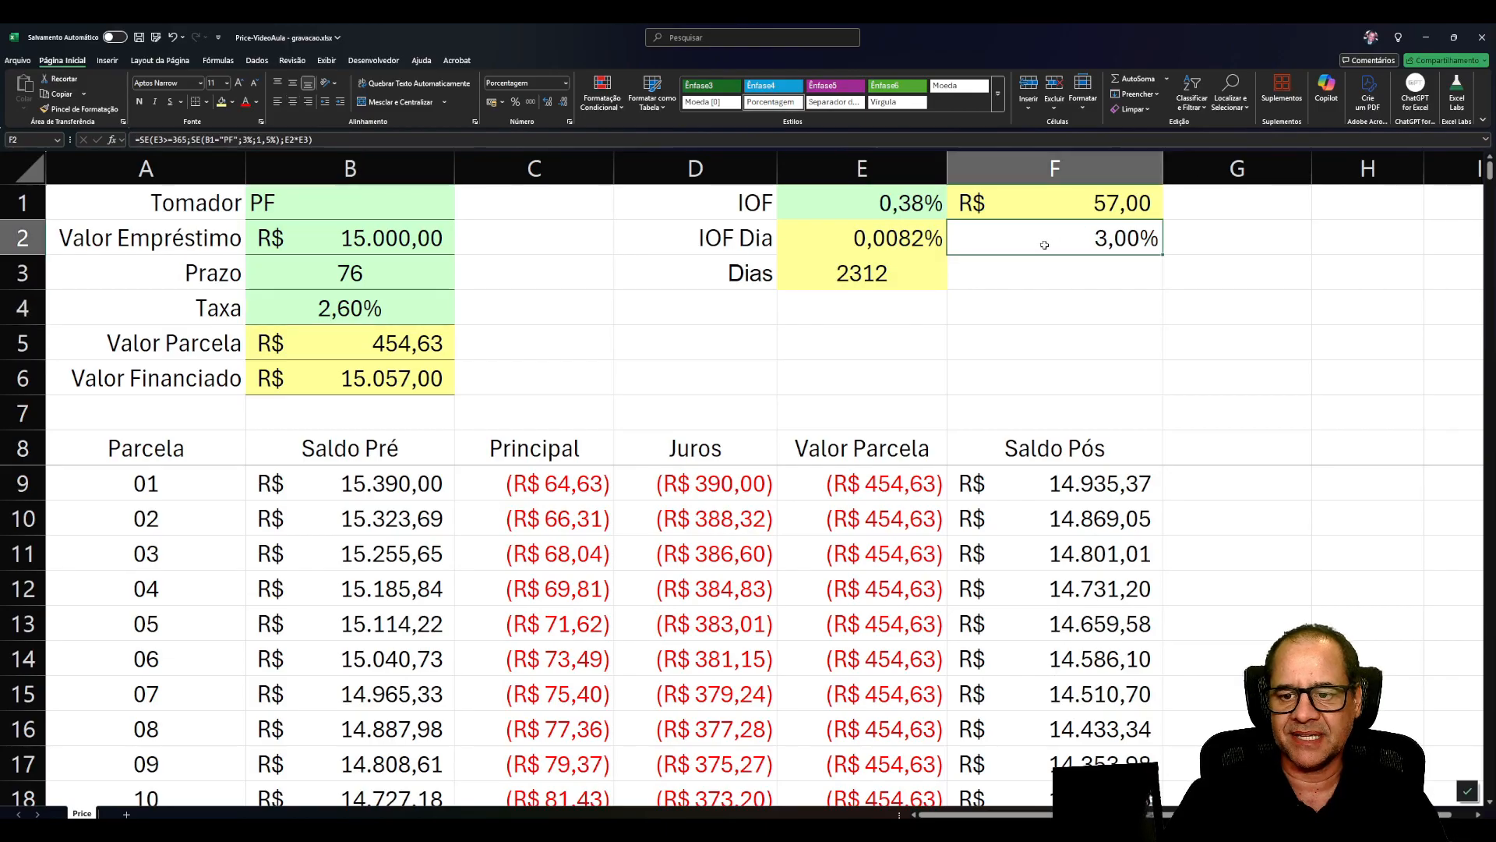
# Switch Tomador in B1 to PJ to test the company rate in F2.
pyautogui.click(438, 208)
pyautogui.click(459, 214)
pyautogui.click(345, 235)
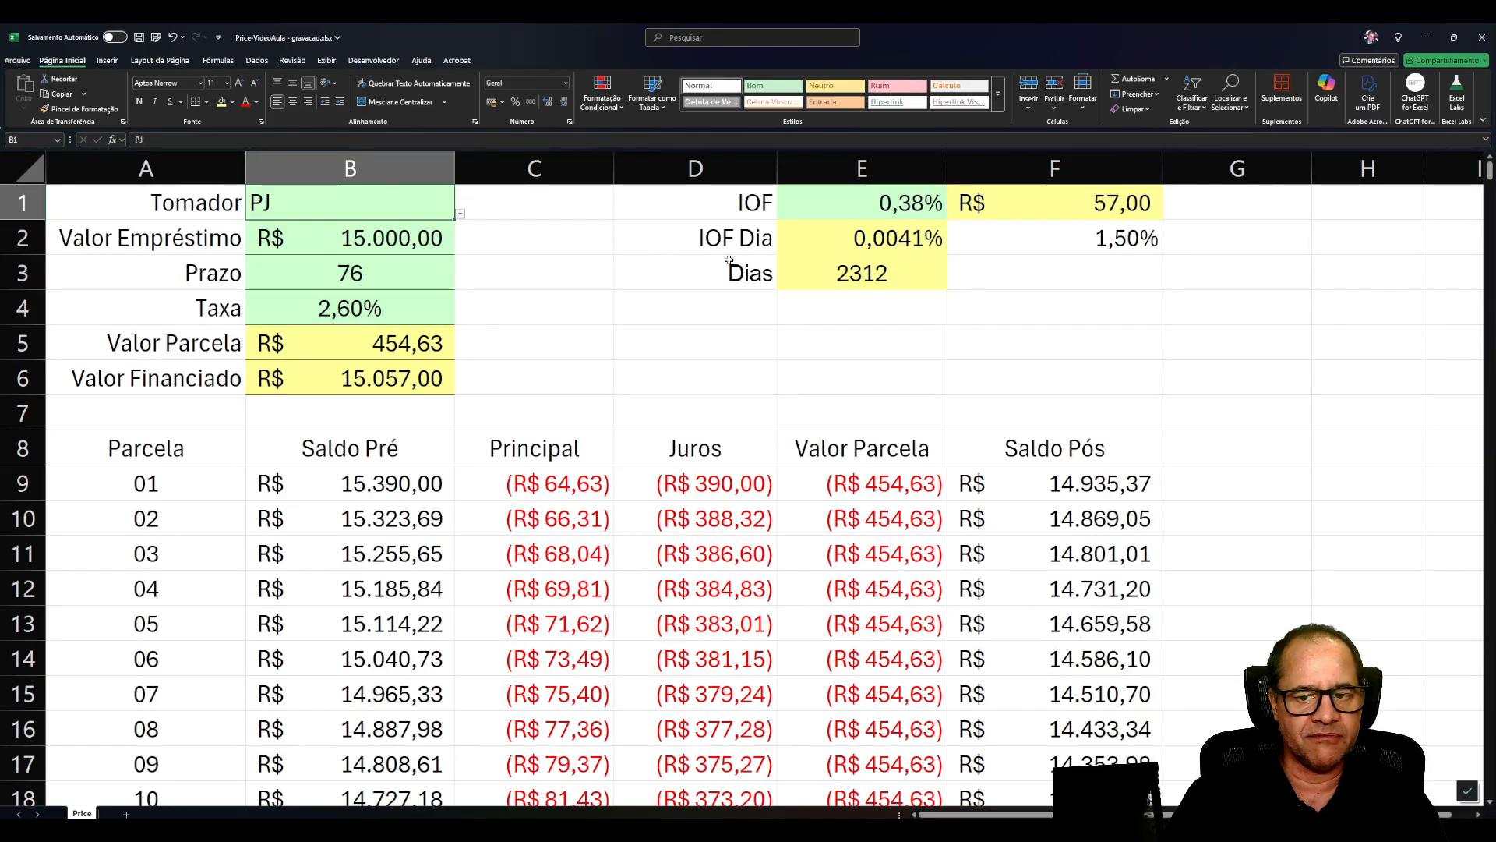
# Fill cell F2 with yellow and center its content horizontally.
pyautogui.click(1011, 248)
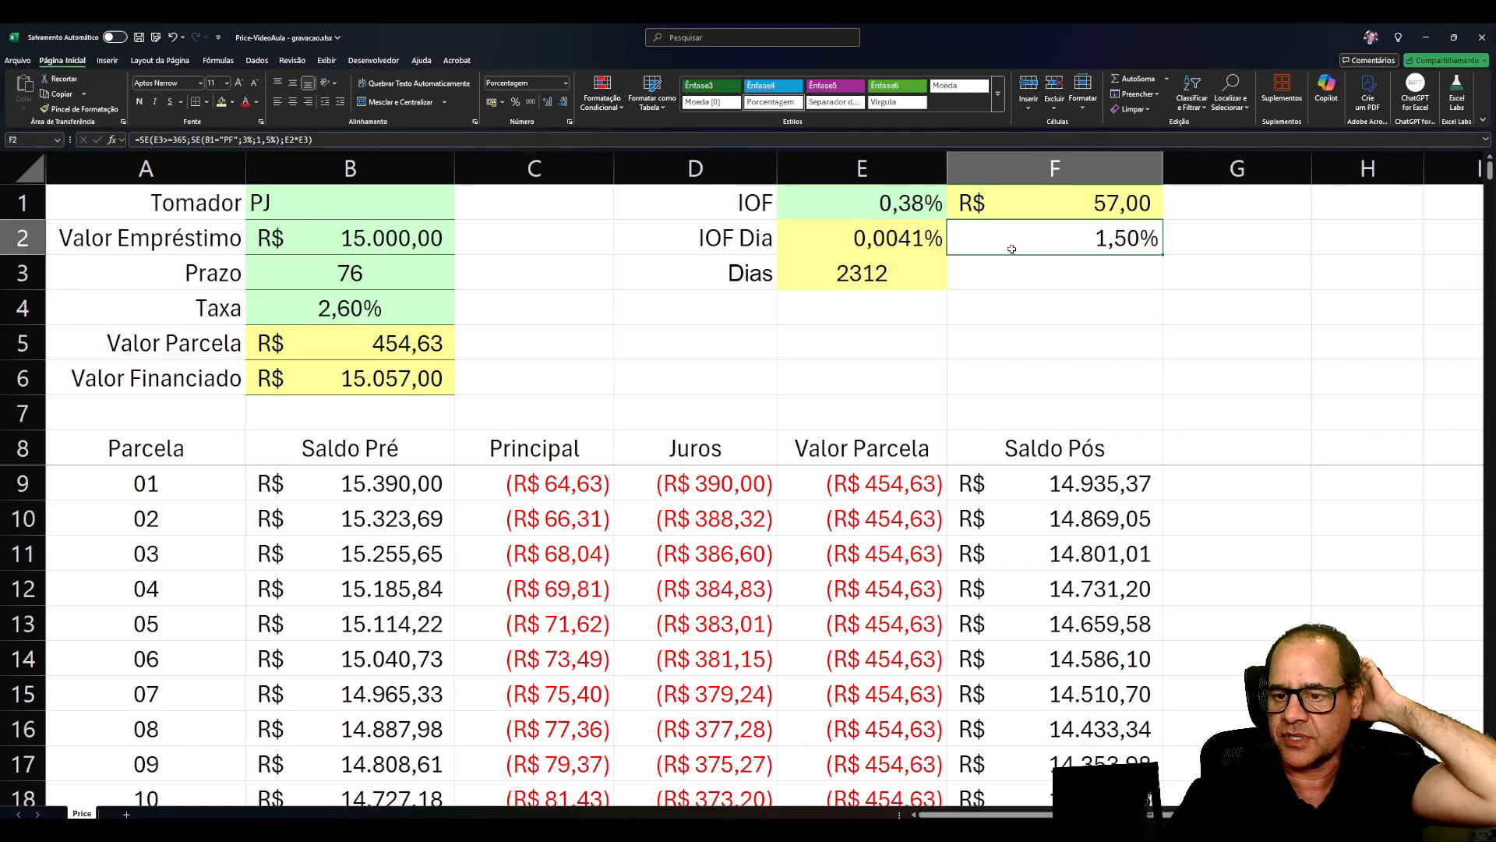
pyautogui.click(221, 102)
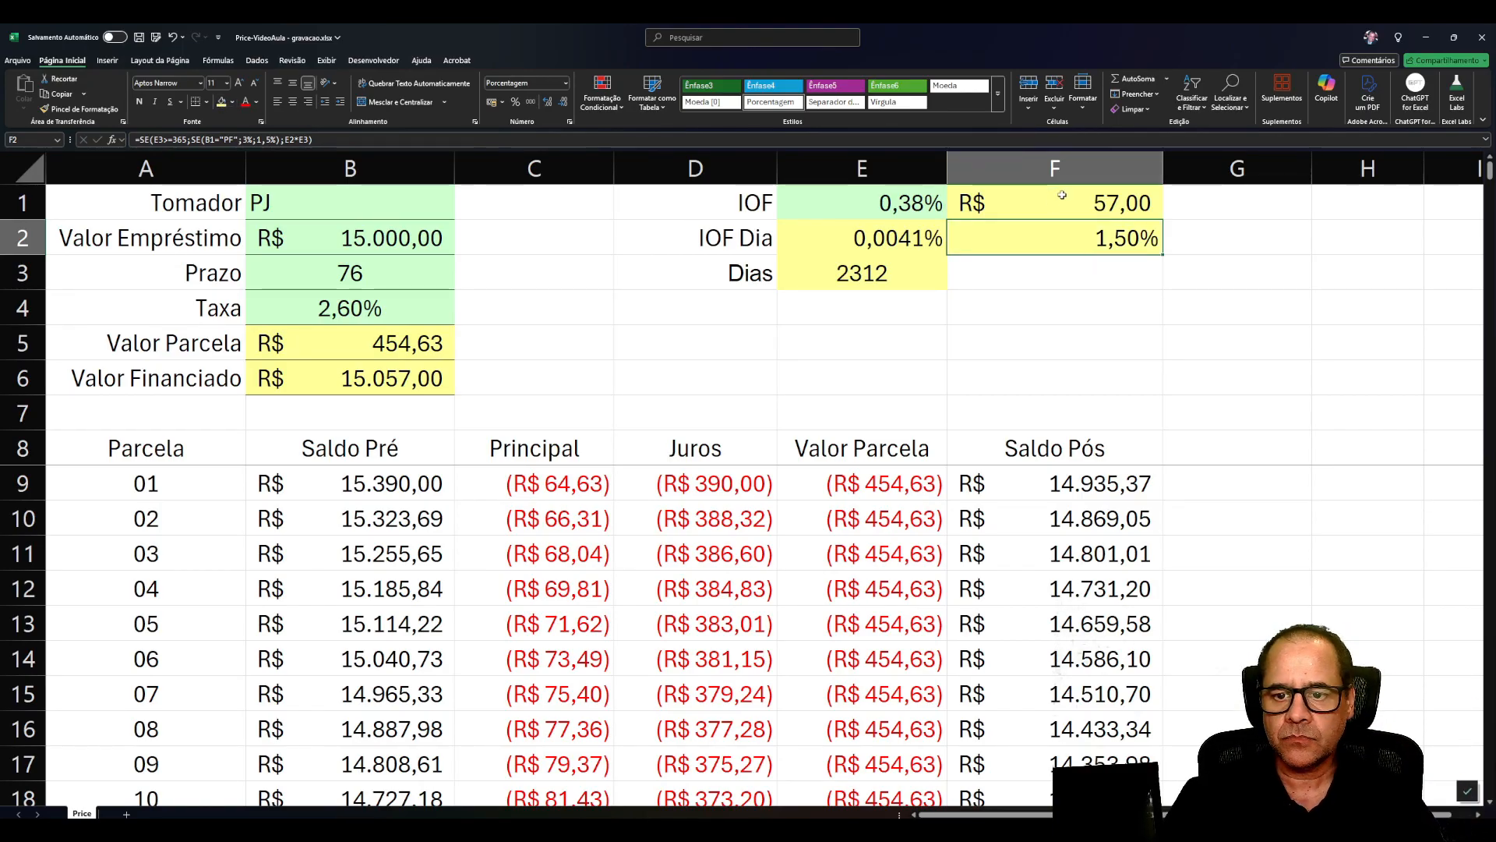
pyautogui.click(293, 102)
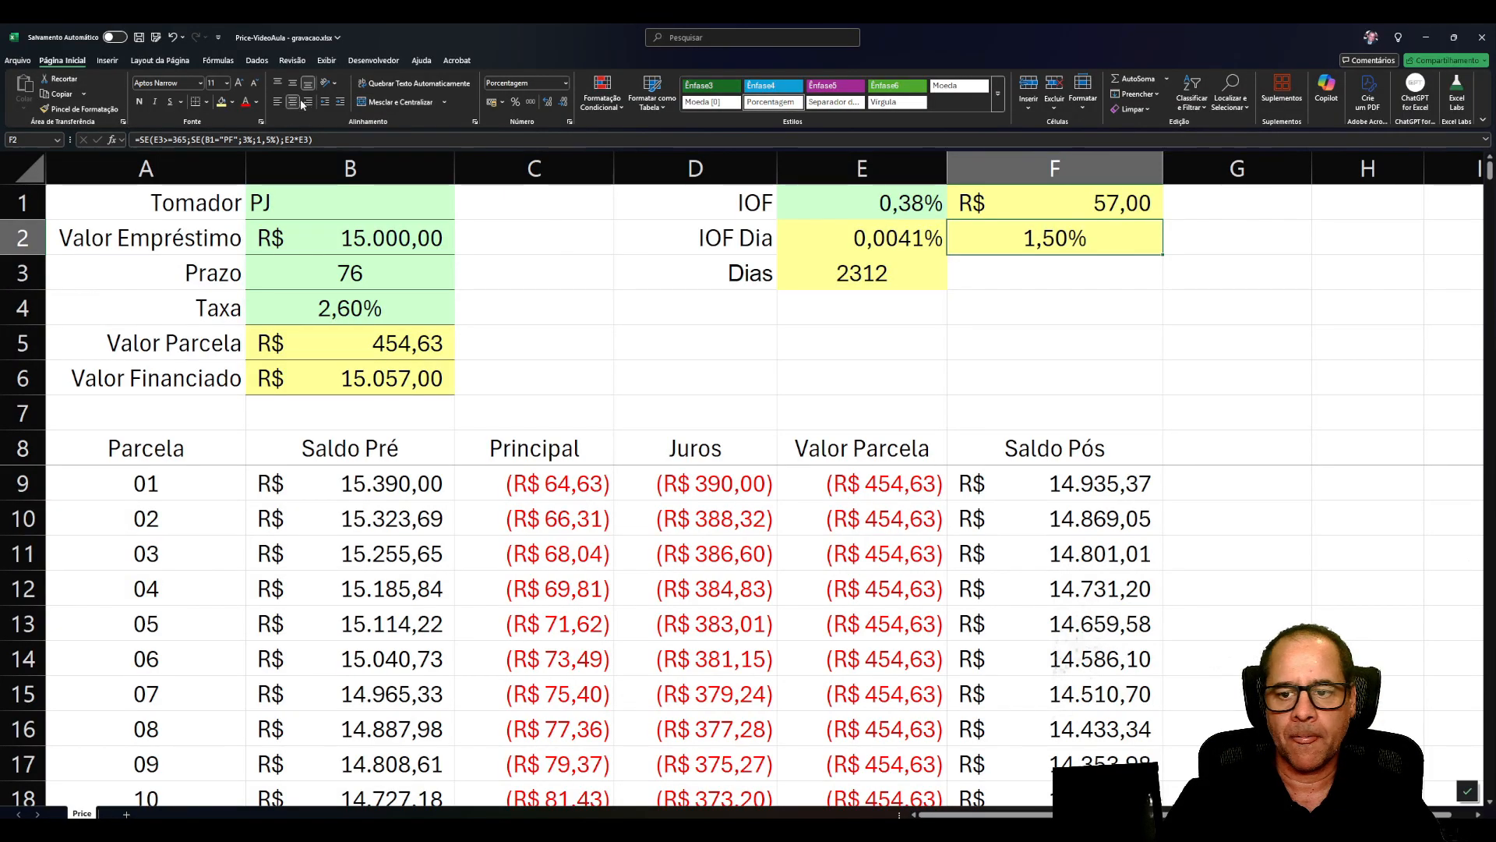
# Set Prazo in B3 to 10 and check the resulting rate in F2.
pyautogui.click(377, 272)
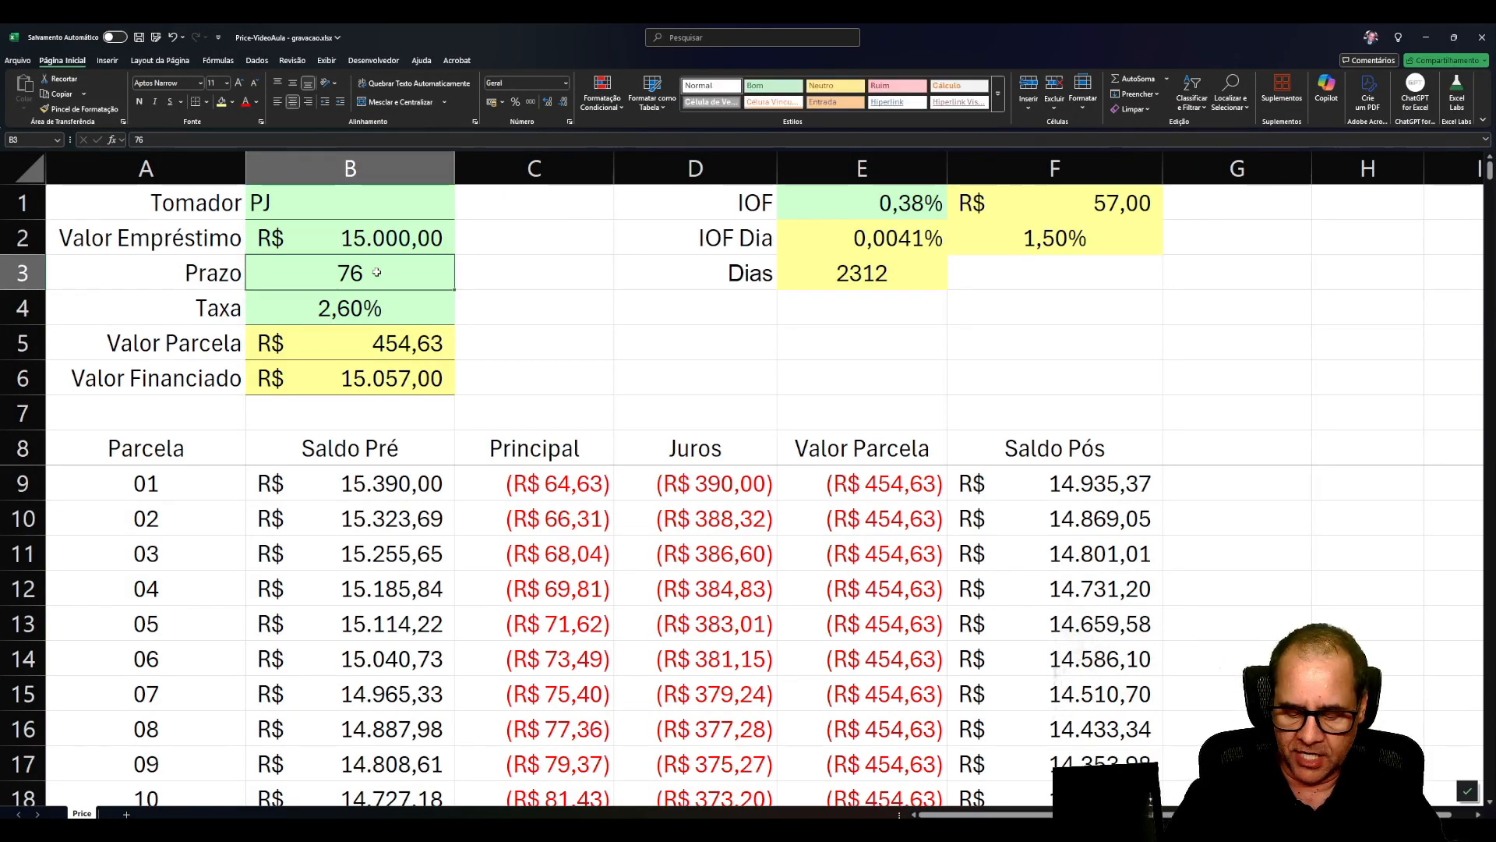
pyautogui.write('10')
pyautogui.press('Return')
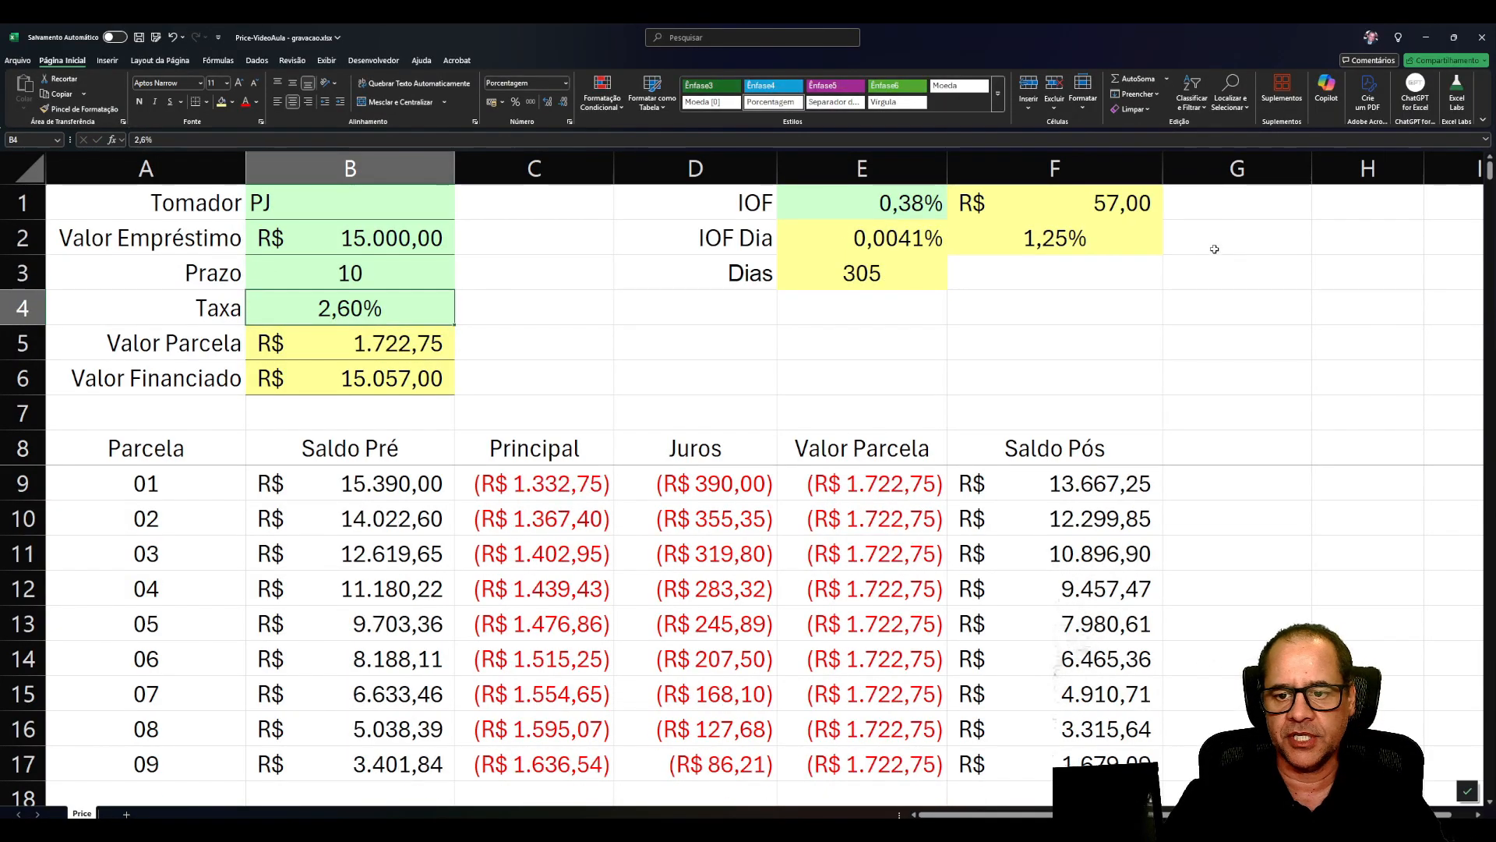
pyautogui.click(1074, 238)
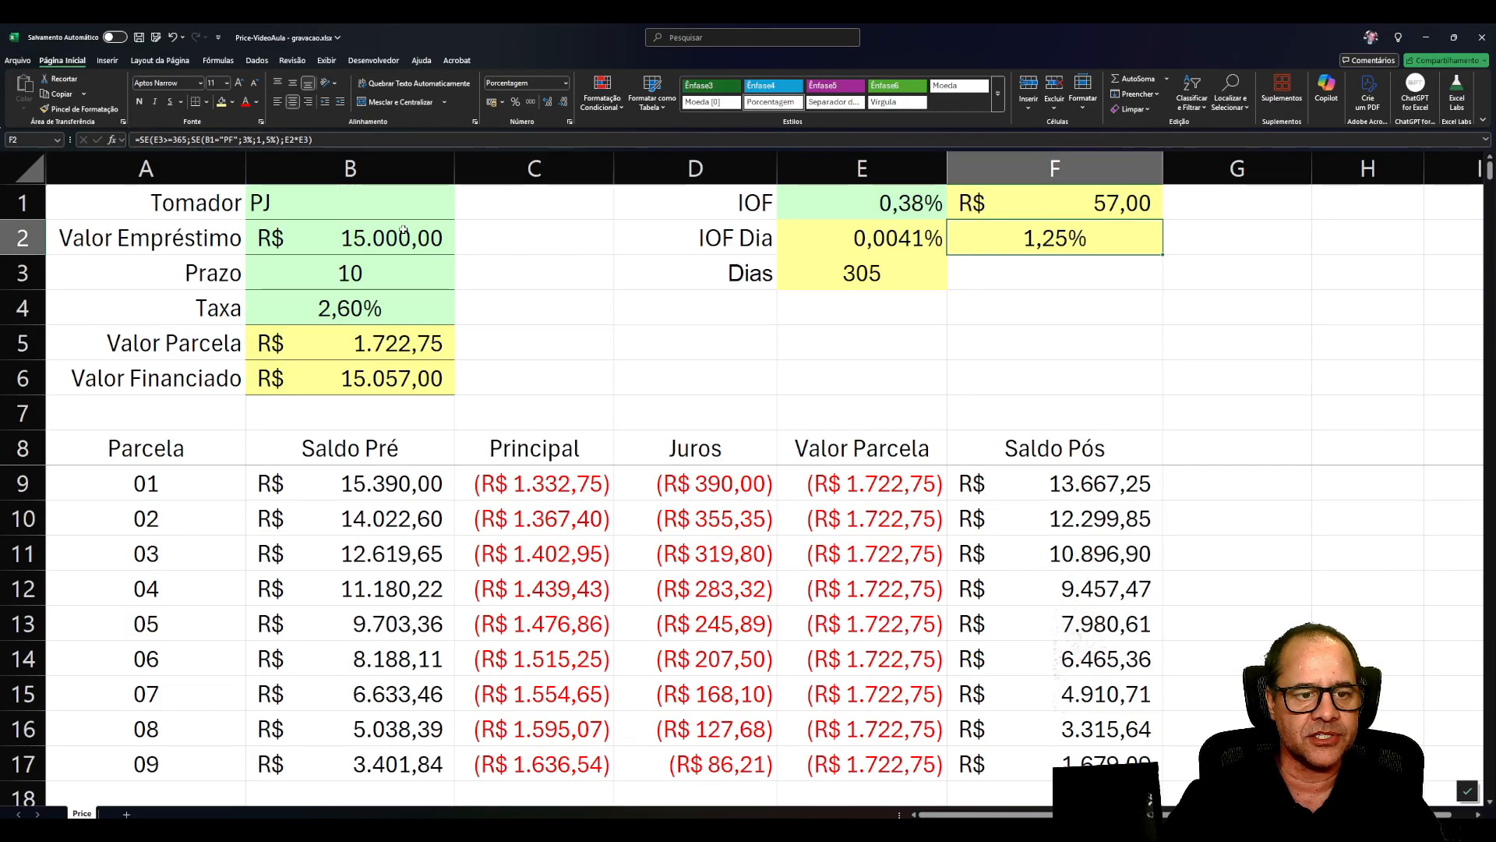
# Set Tomador in B1 to PF and check the resulting rate in F2.
pyautogui.click(336, 202)
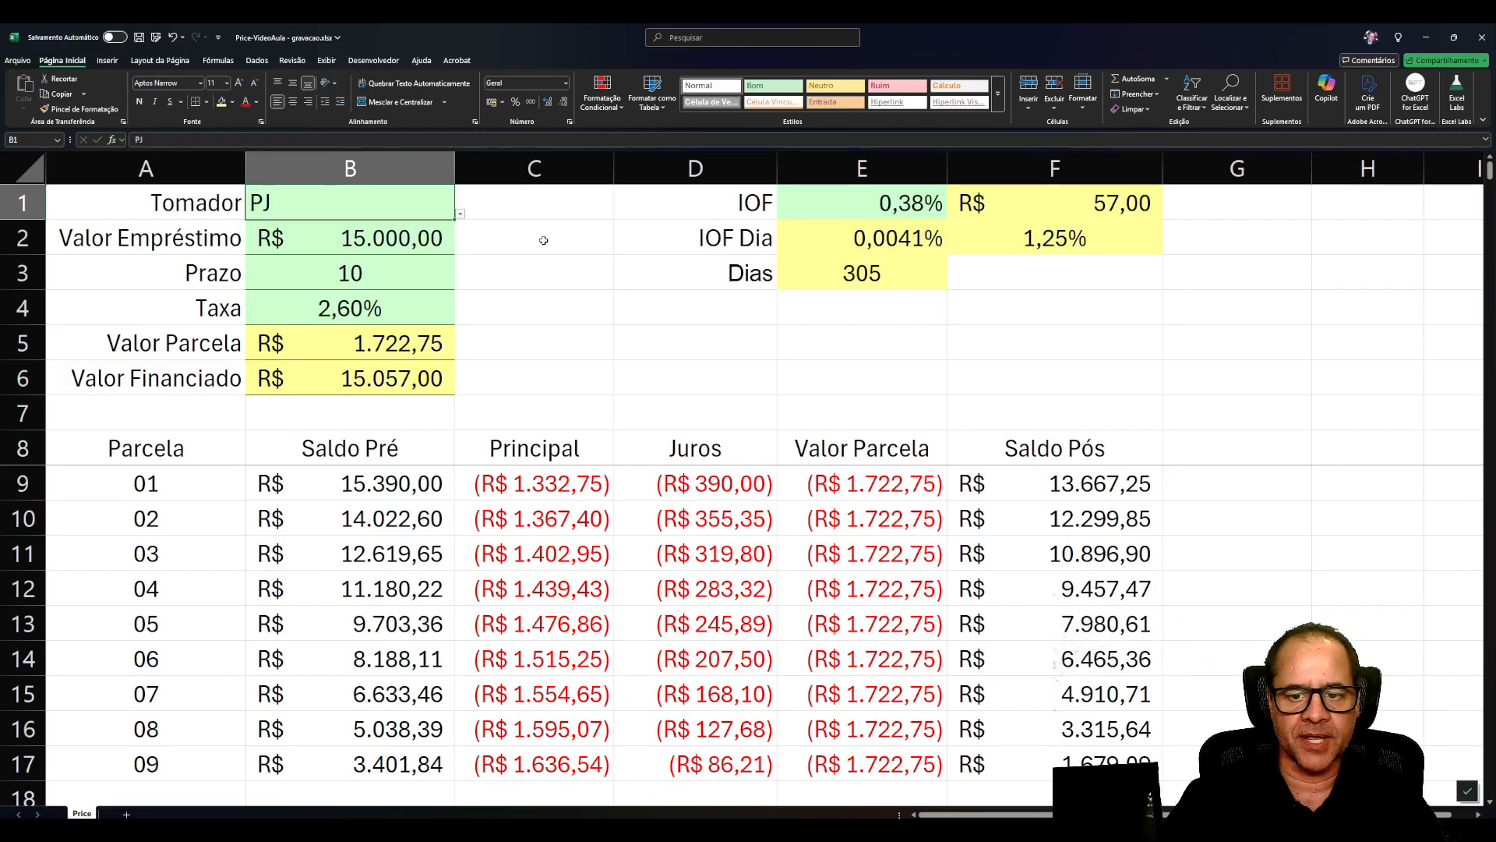
pyautogui.click(461, 213)
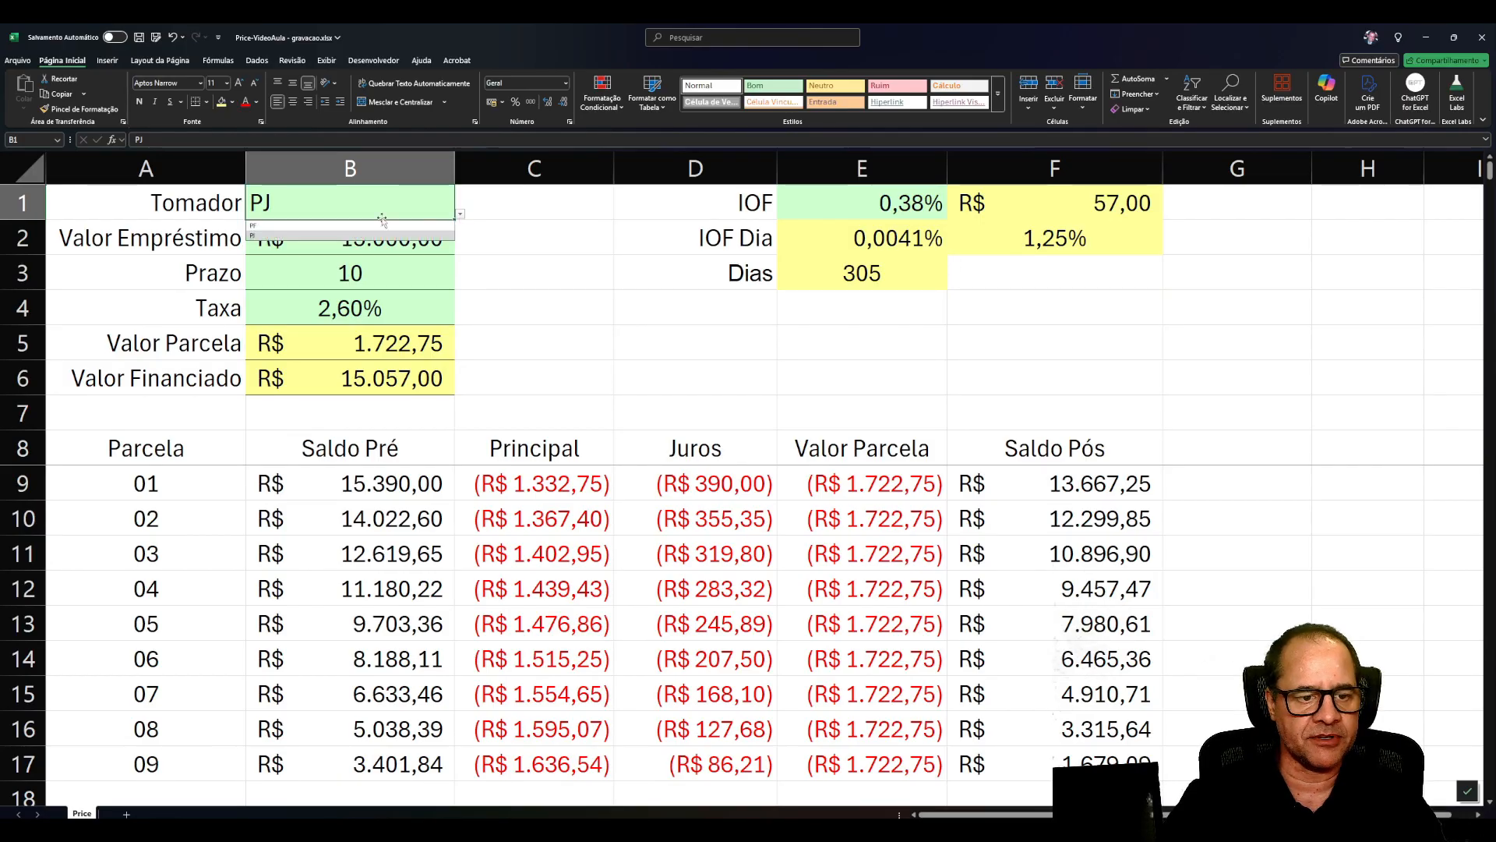
pyautogui.click(321, 226)
pyautogui.click(1008, 240)
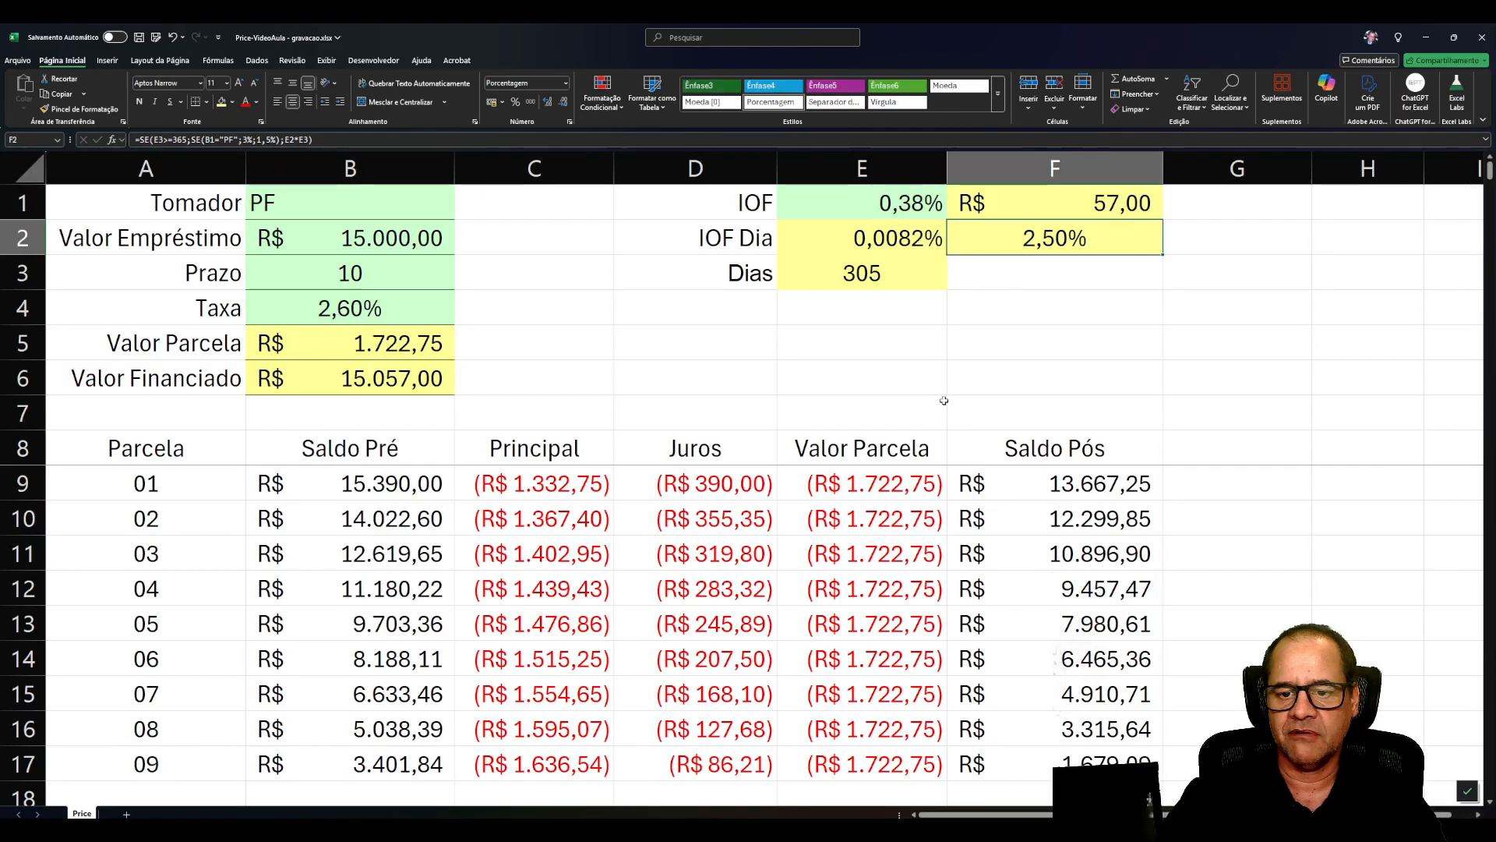
# Test the accumulated IOF rate in F2 by setting Prazo in B3 to 11 and then to 3.
pyautogui.click(371, 279)
pyautogui.write('11')
pyautogui.press('Return')
pyautogui.click(367, 268)
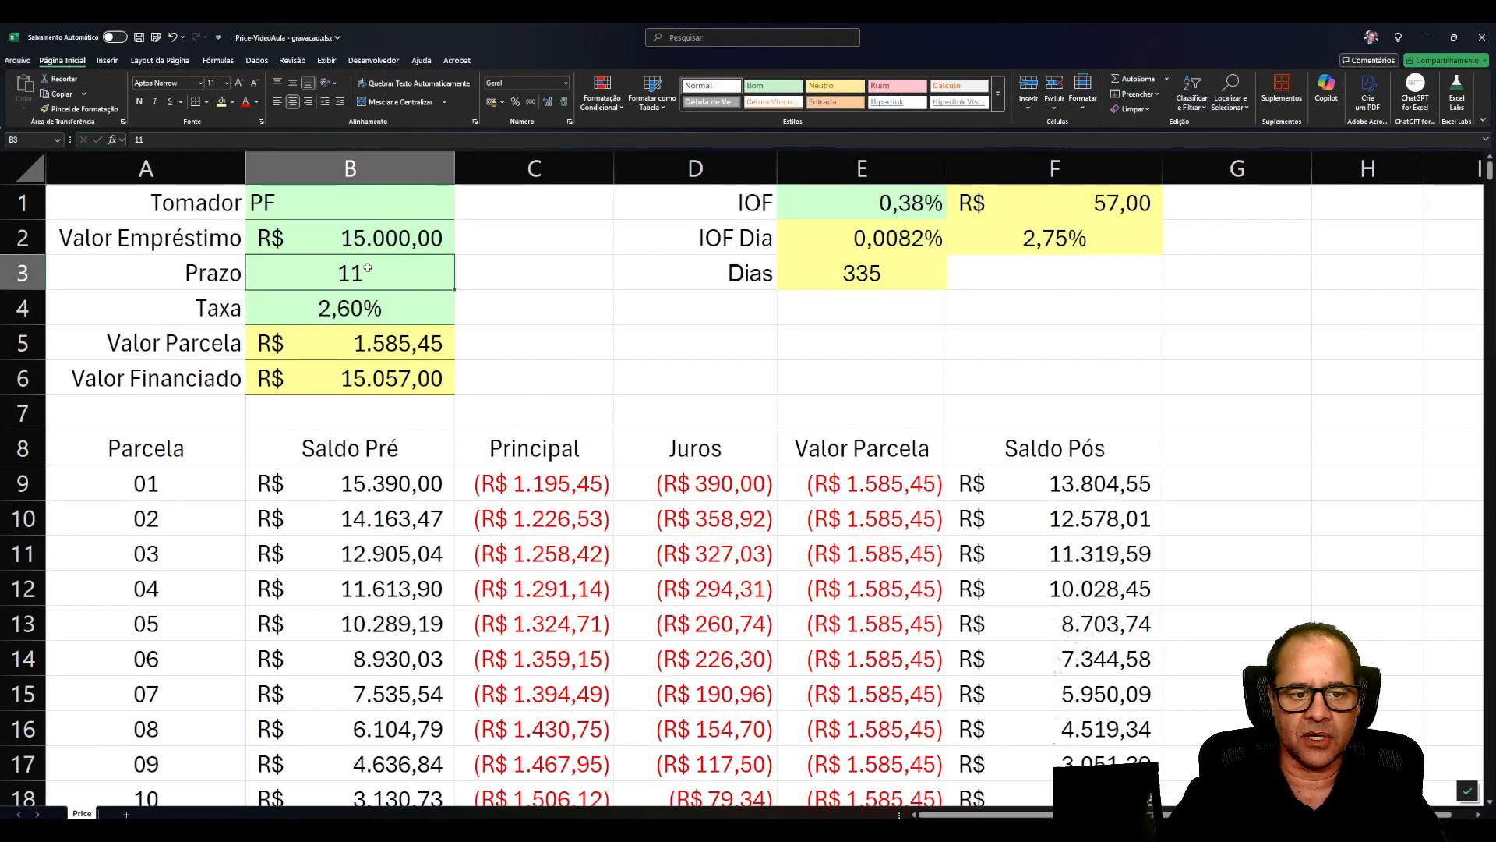
pyautogui.write('3')
pyautogui.press('Return')
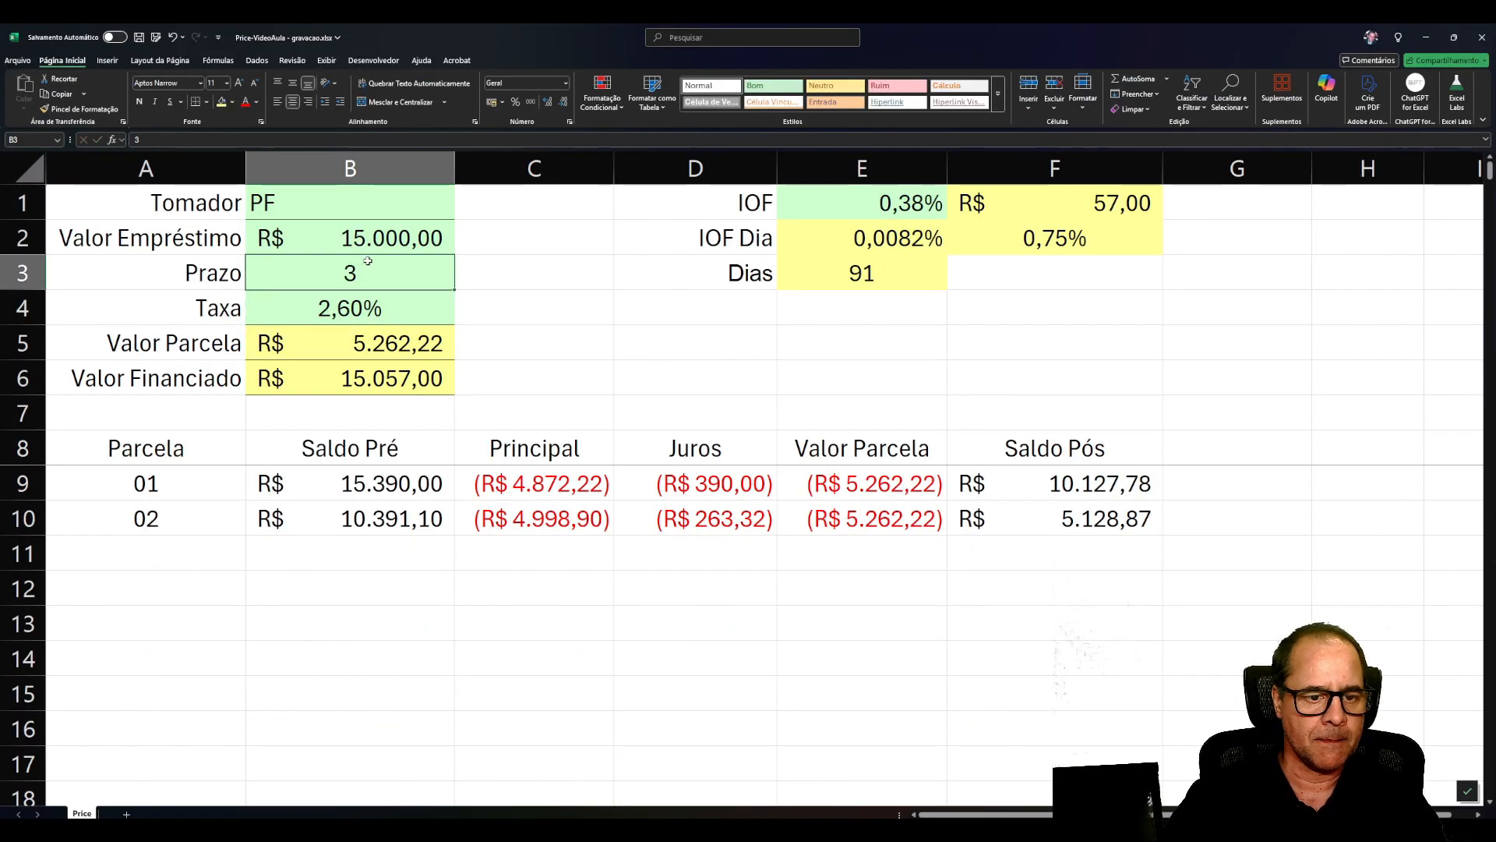
# Set Prazo in B3 back to 11 and review the day count in E3 and the rates in E2 and F2.
pyautogui.click(402, 600)
pyautogui.click(370, 284)
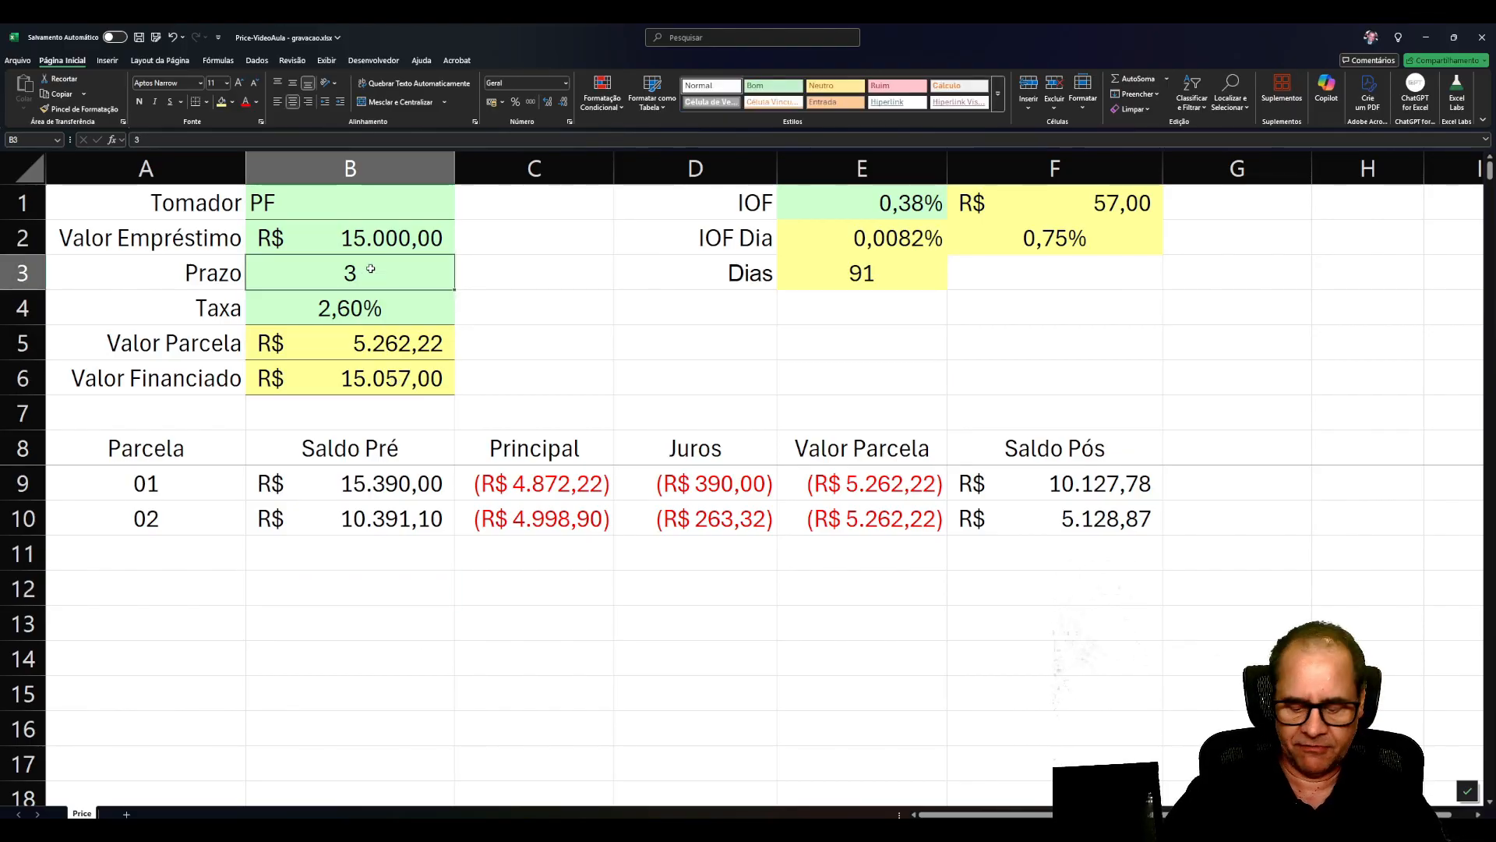
pyautogui.write('11')
pyautogui.press('Return')
pyautogui.scroll(-5, 476, 621)
pyautogui.scroll(5, 476, 620)
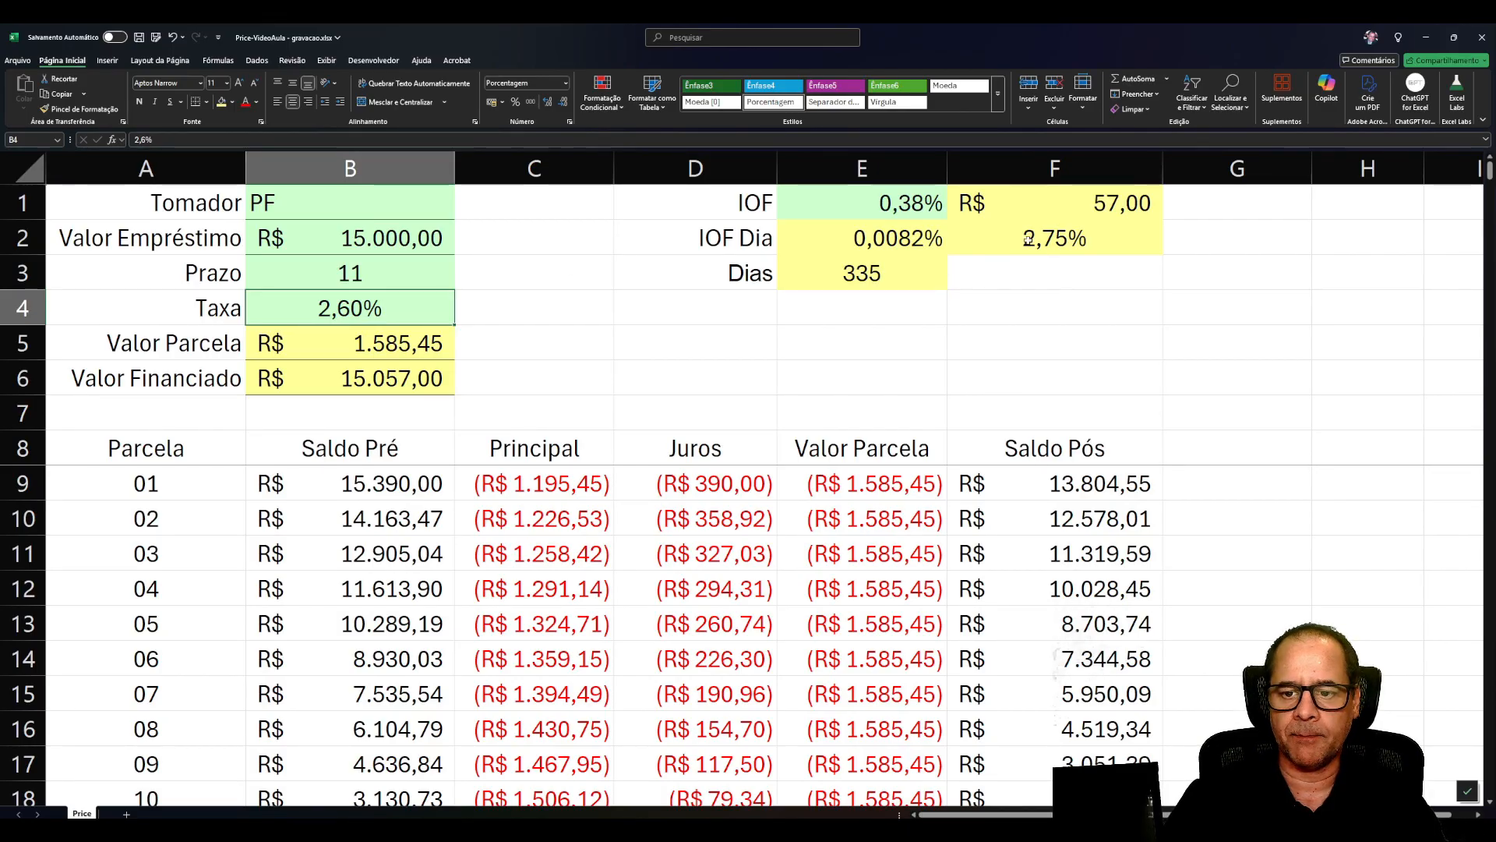
pyautogui.click(869, 273)
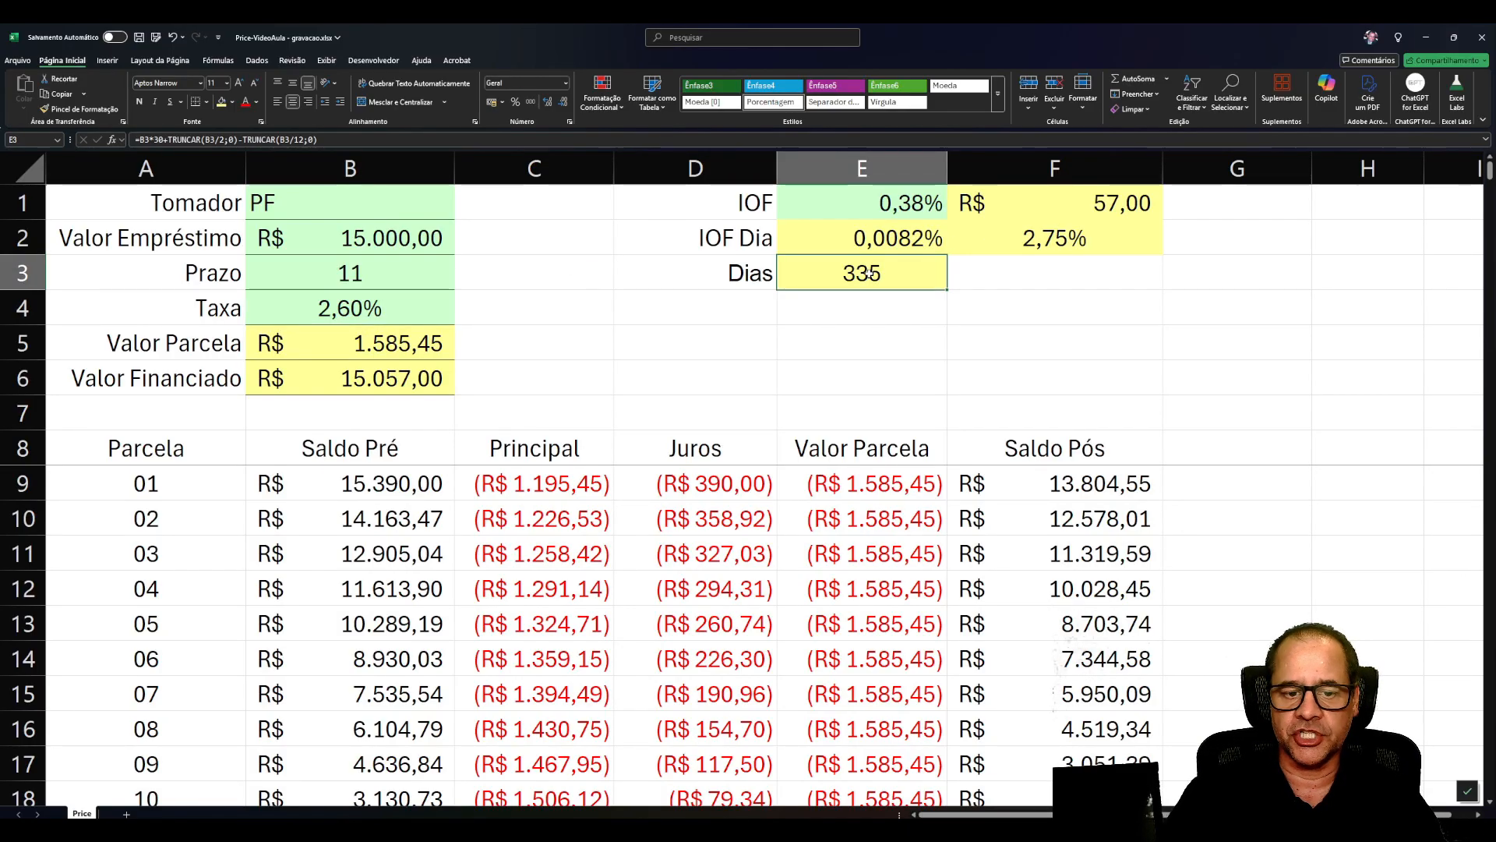
pyautogui.click(898, 239)
pyautogui.click(1025, 240)
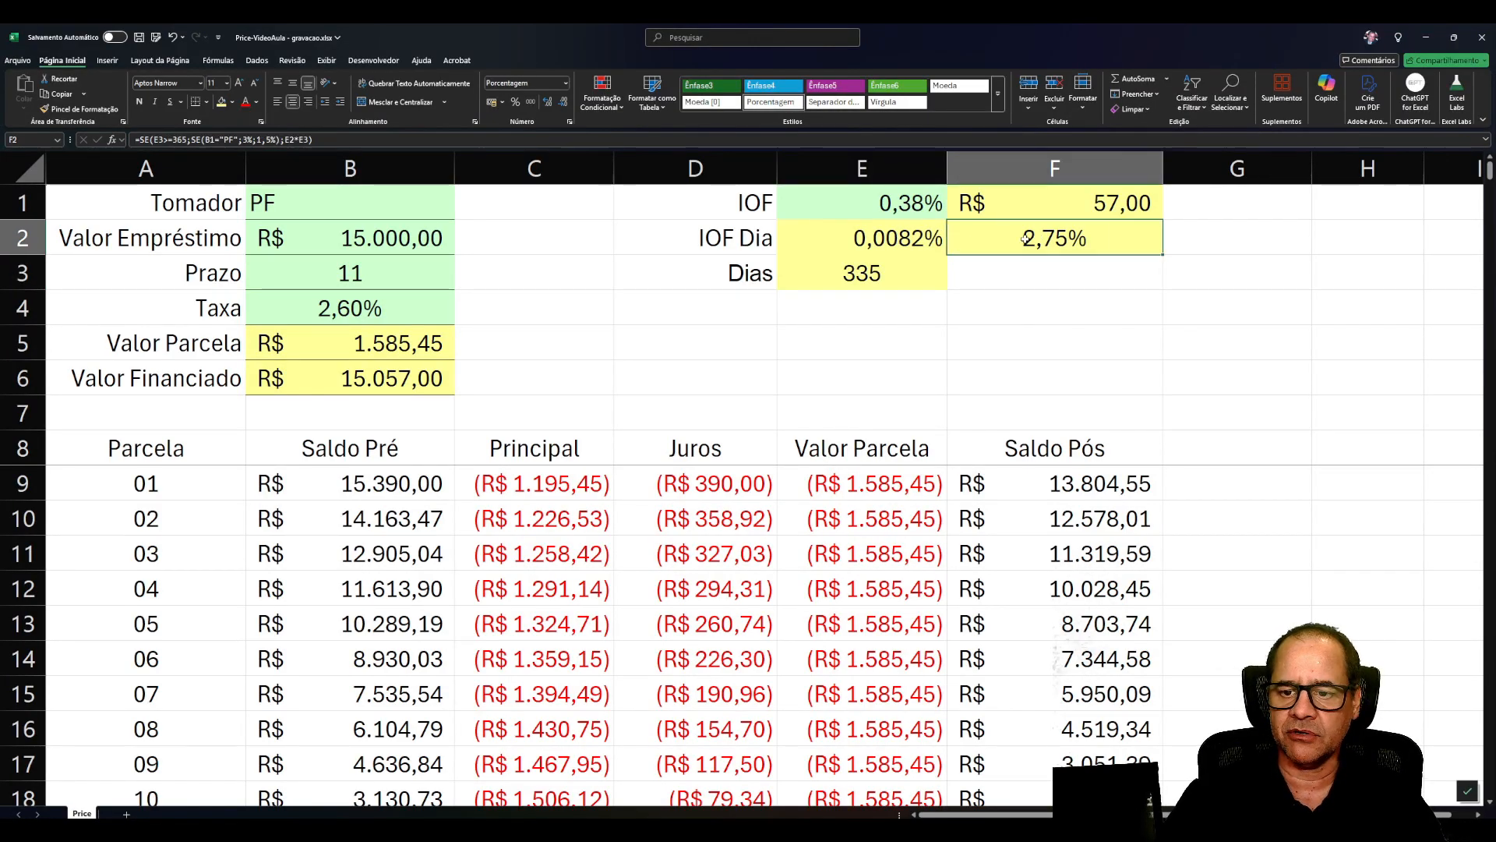
# Extend the IOF amount formula in F1 to =B2*E1+B2*F2 so it includes the daily IOF.
pyautogui.click(1012, 207)
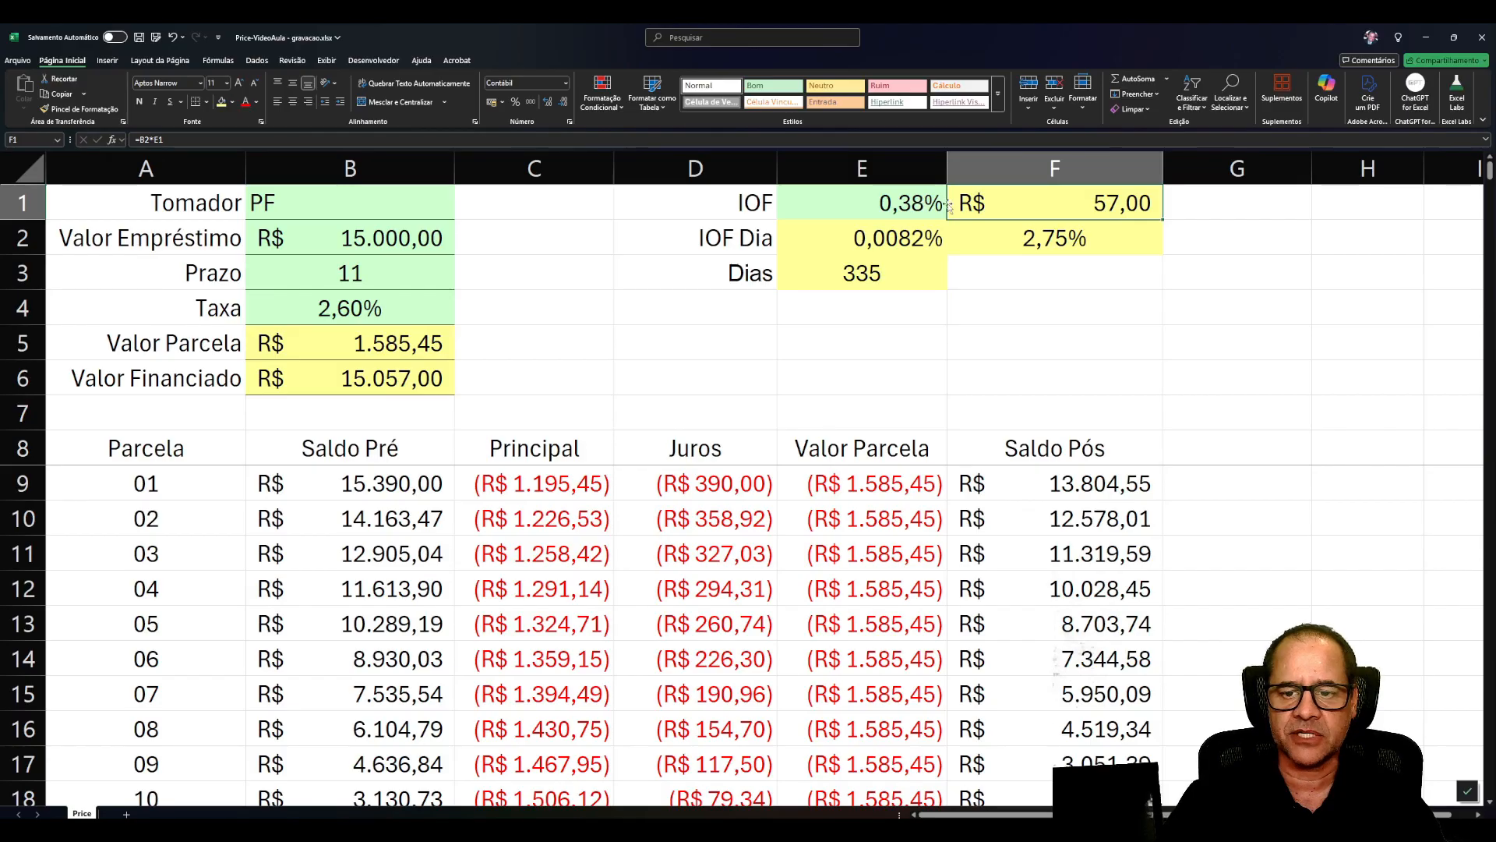
pyautogui.click(302, 140)
pyautogui.write('+')
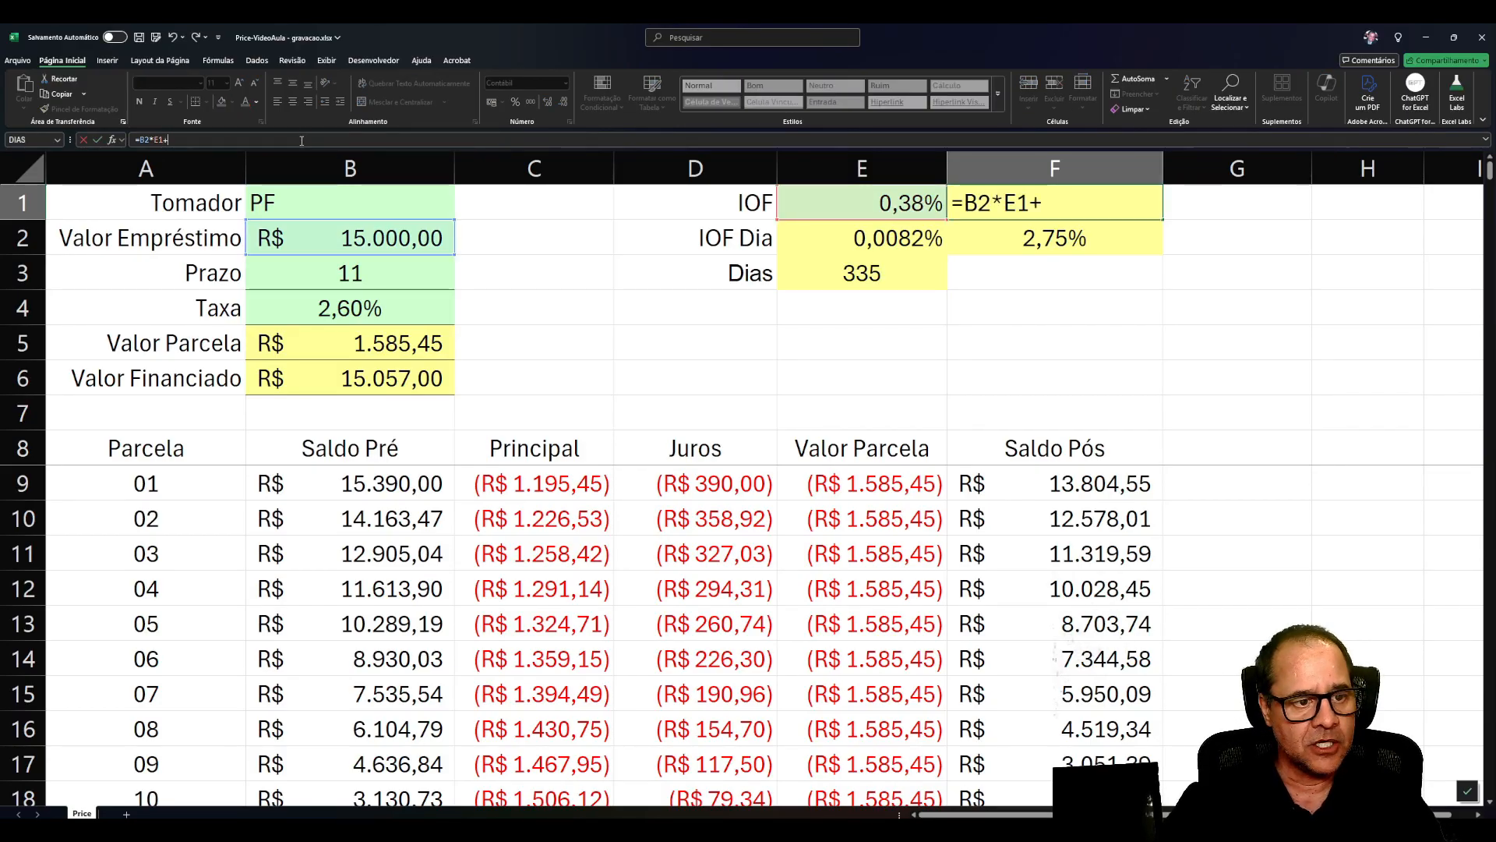
pyautogui.click(343, 238)
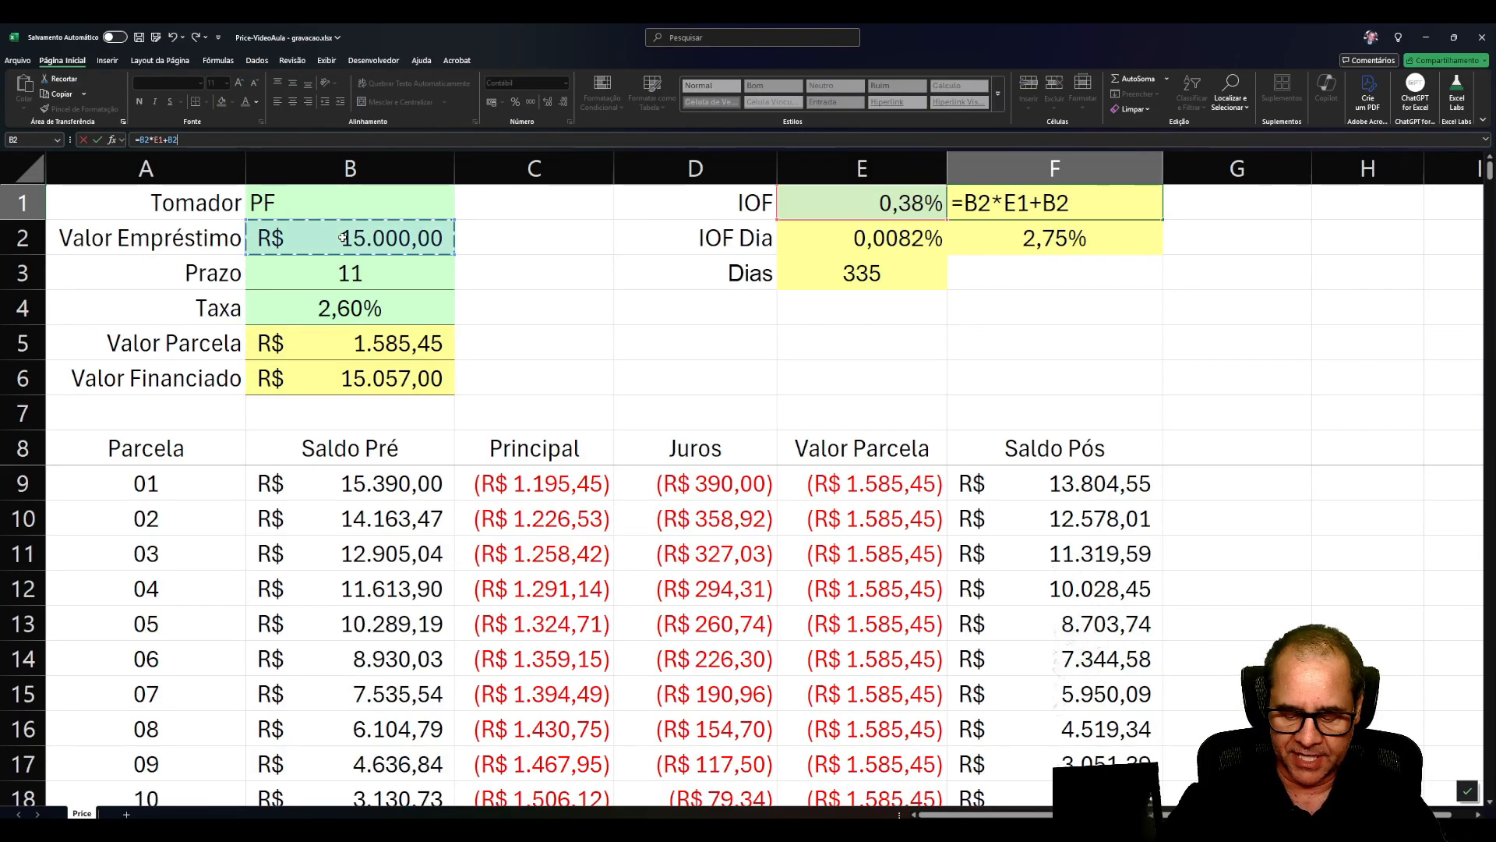
pyautogui.write('*')
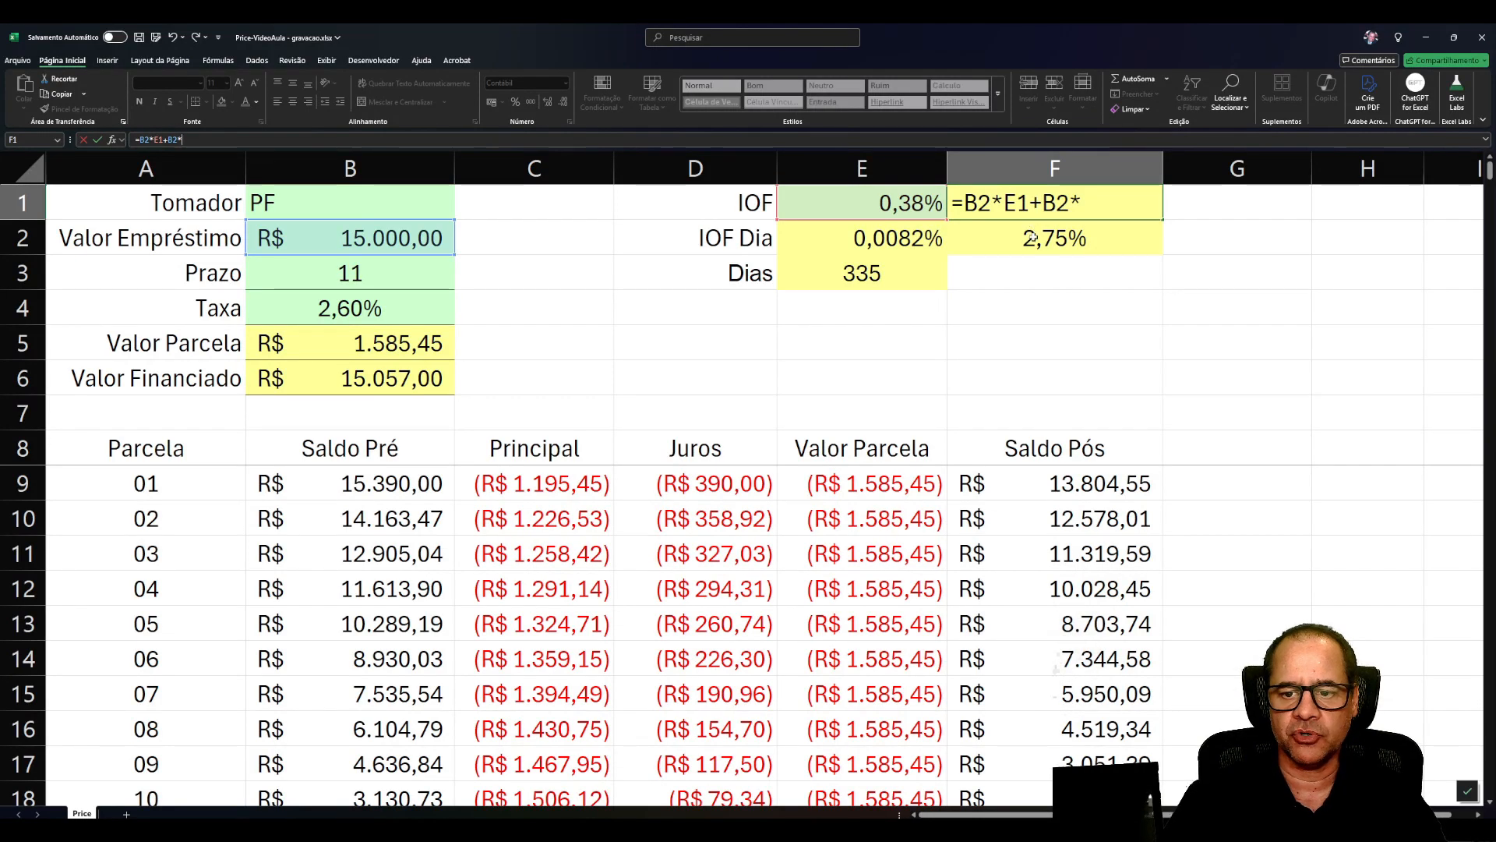
pyautogui.click(1032, 239)
pyautogui.hotkey('ctrl', 'Return')
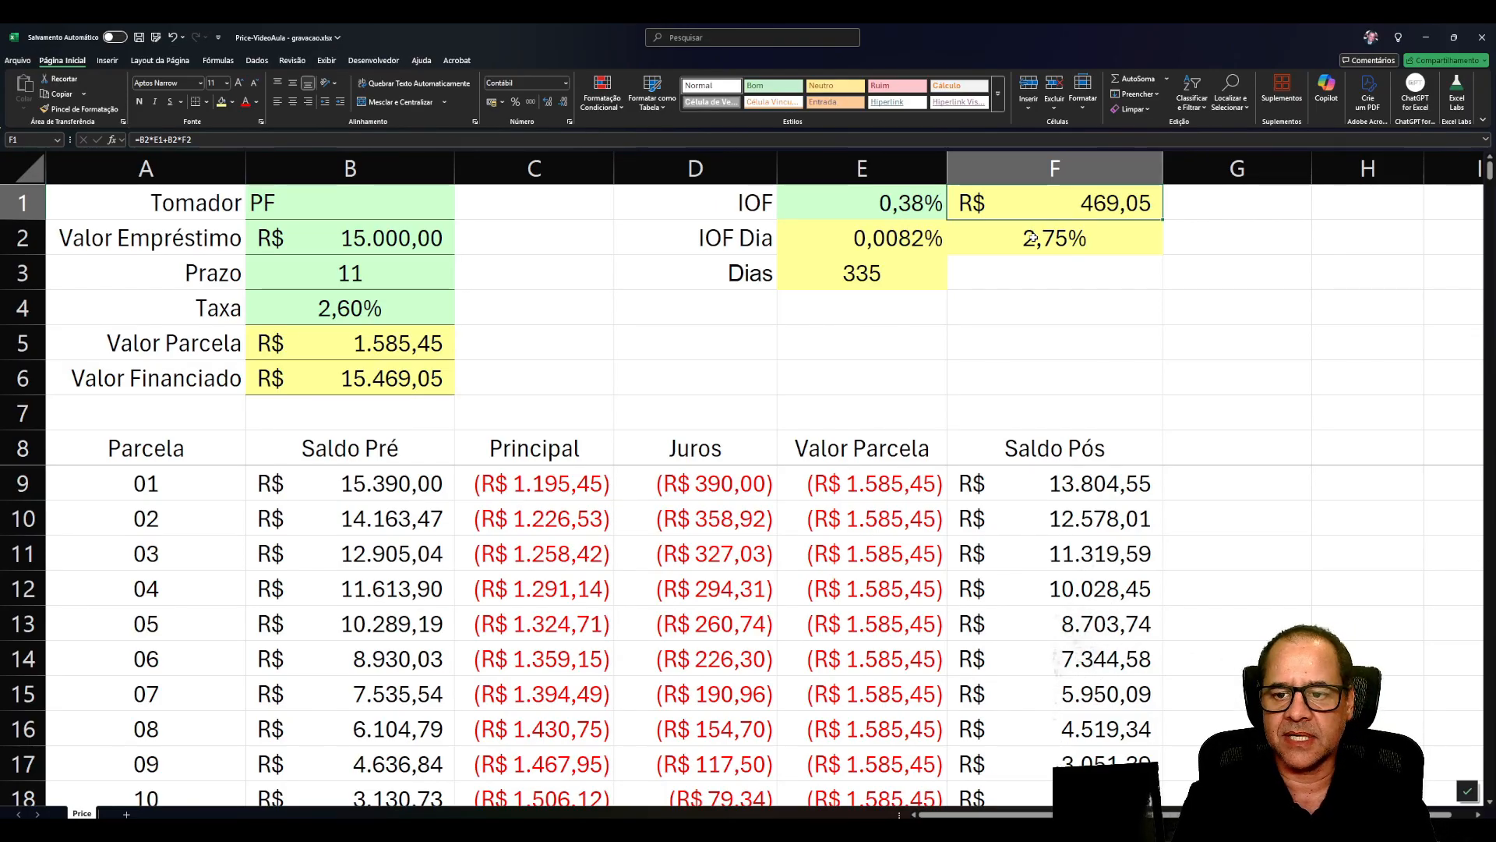
# Test the IOF total with Prazo in B3 set to 24 and Valor Empréstimo in B2 set to 1.000.
pyautogui.click(360, 274)
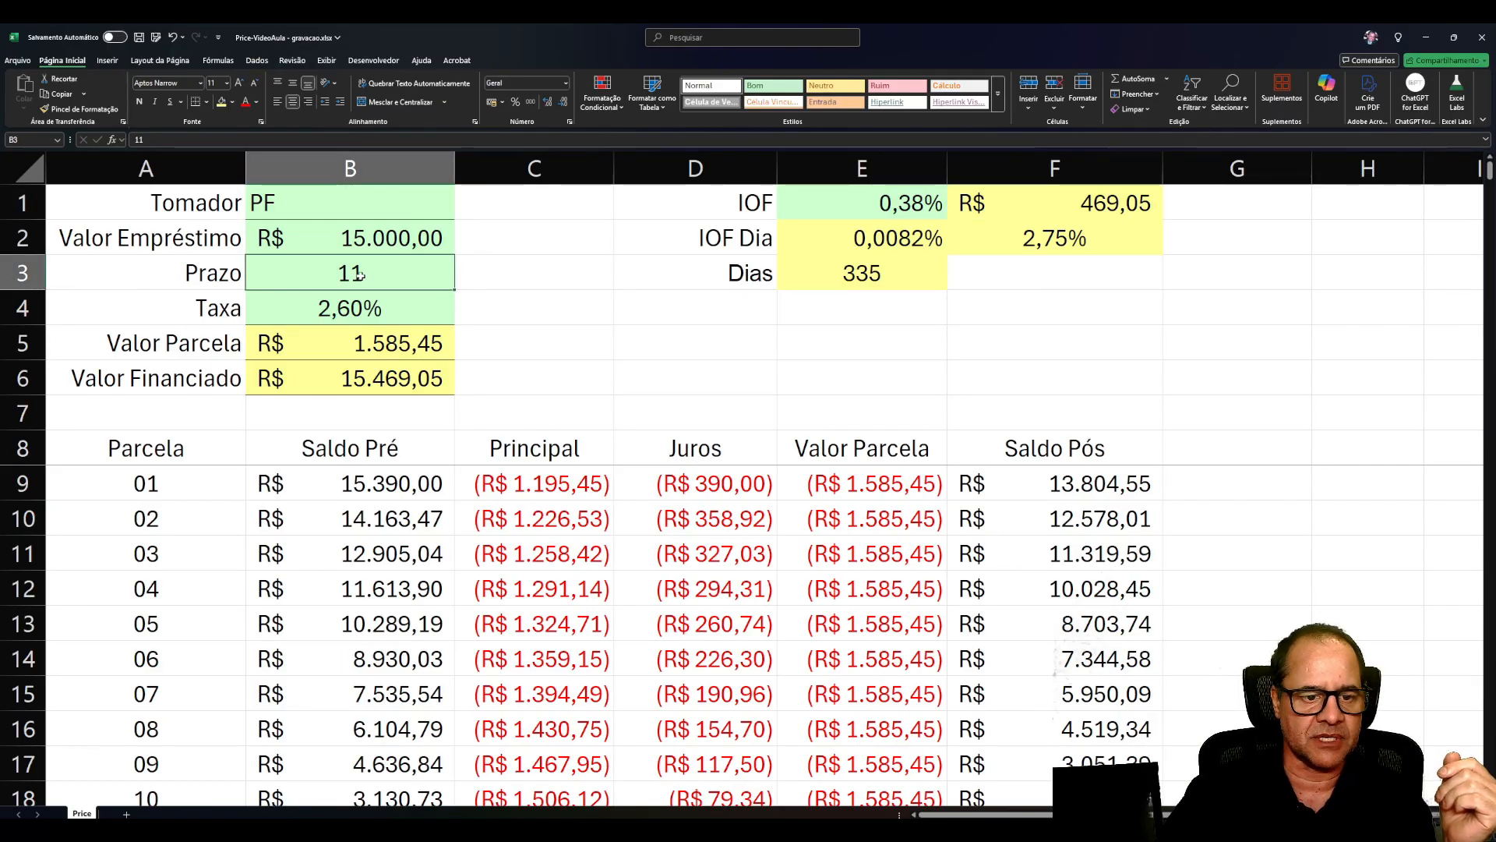
pyautogui.write('24')
pyautogui.press('Return')
pyautogui.click(368, 238)
pyautogui.write('1')
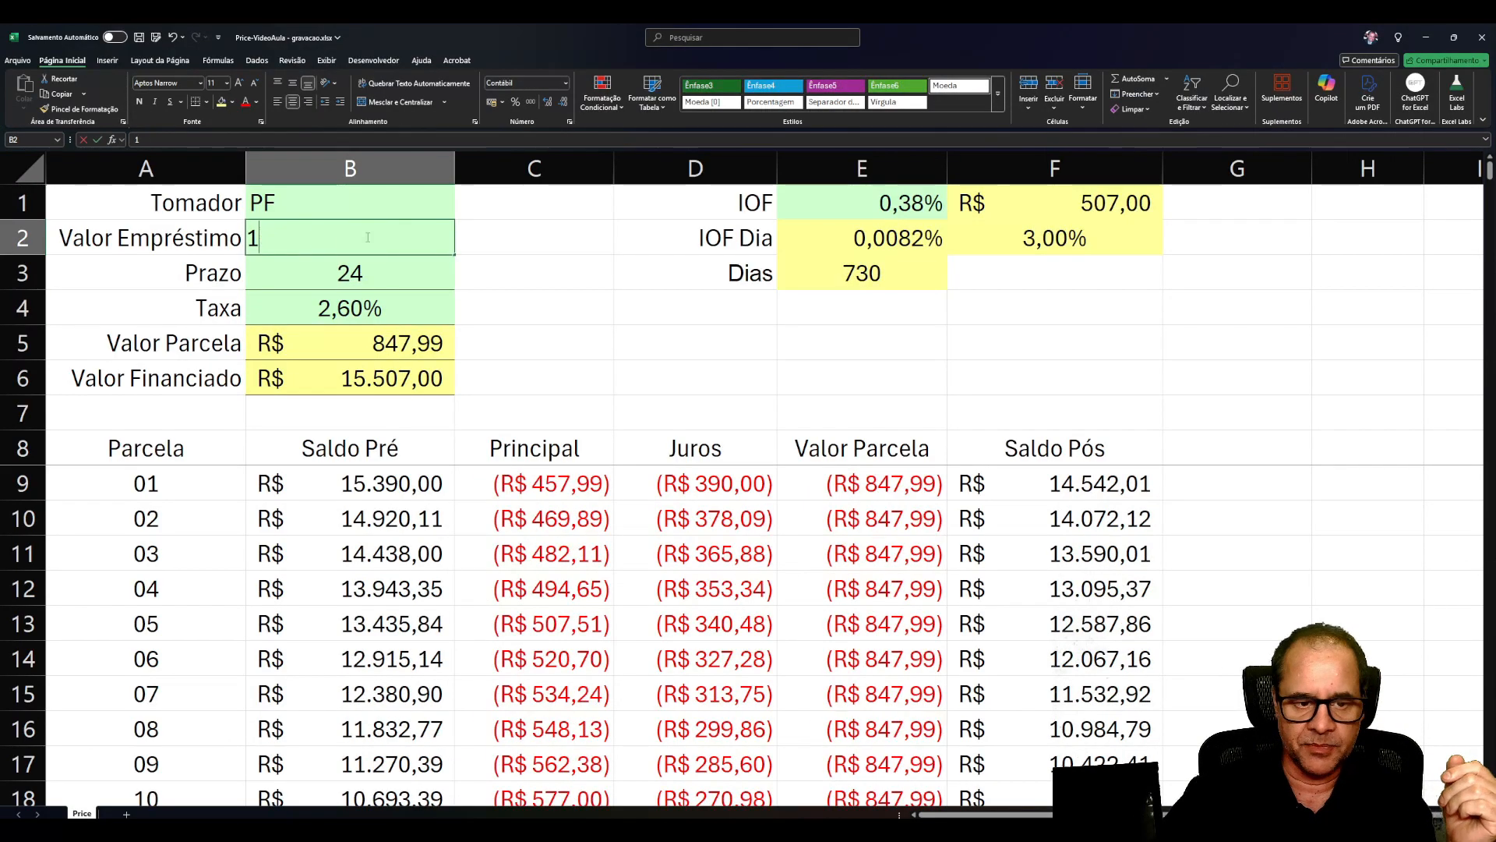
pyautogui.write('.000')
pyautogui.press('Return')
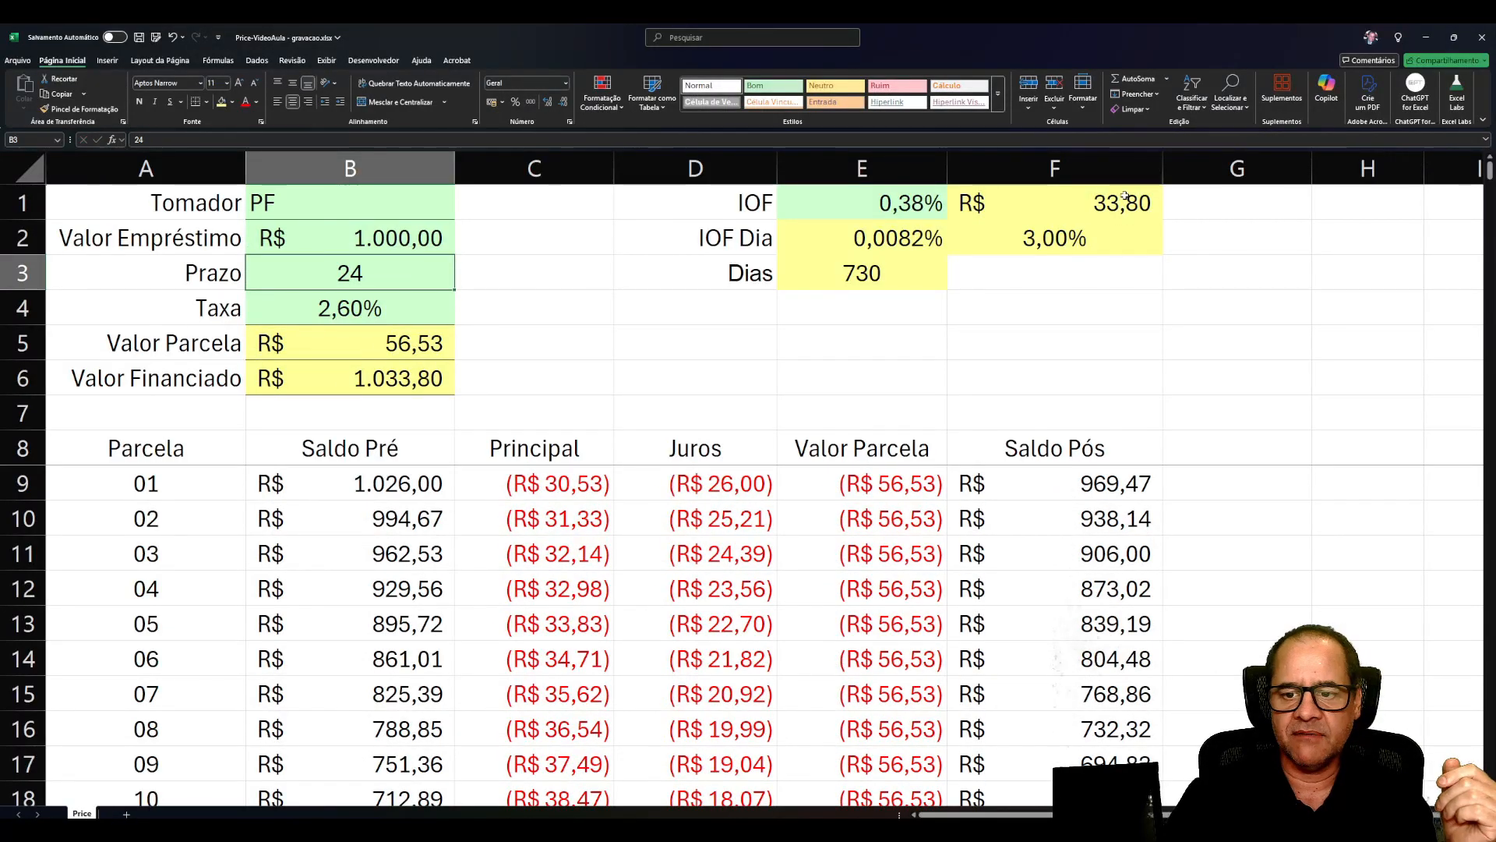
# Compare the rates in F2 and E1 with the IOF amount in F1.
pyautogui.click(1057, 241)
pyautogui.click(892, 206)
pyautogui.click(1052, 206)
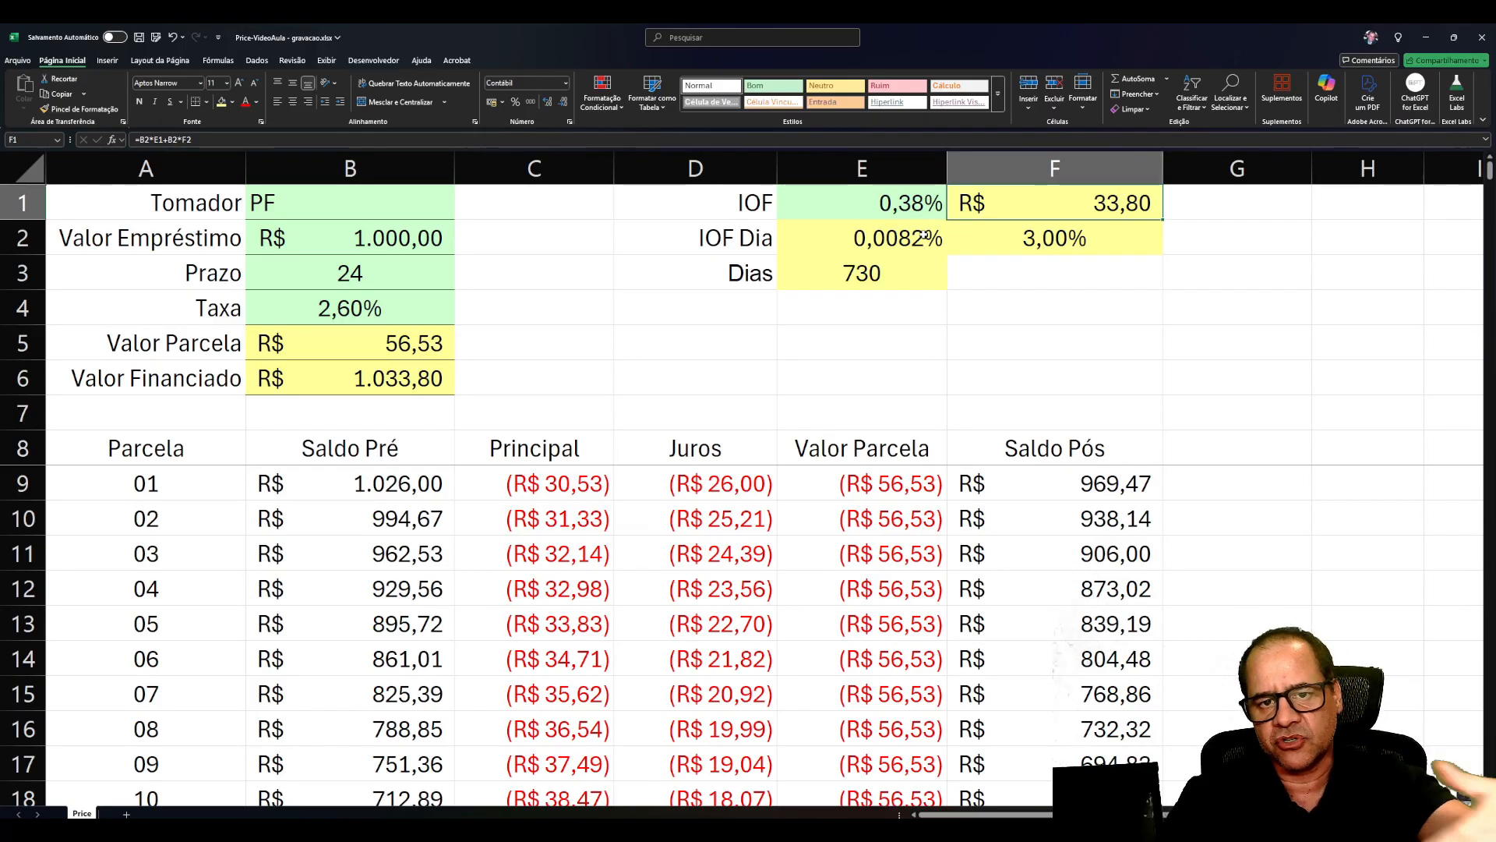
pyautogui.click(953, 223)
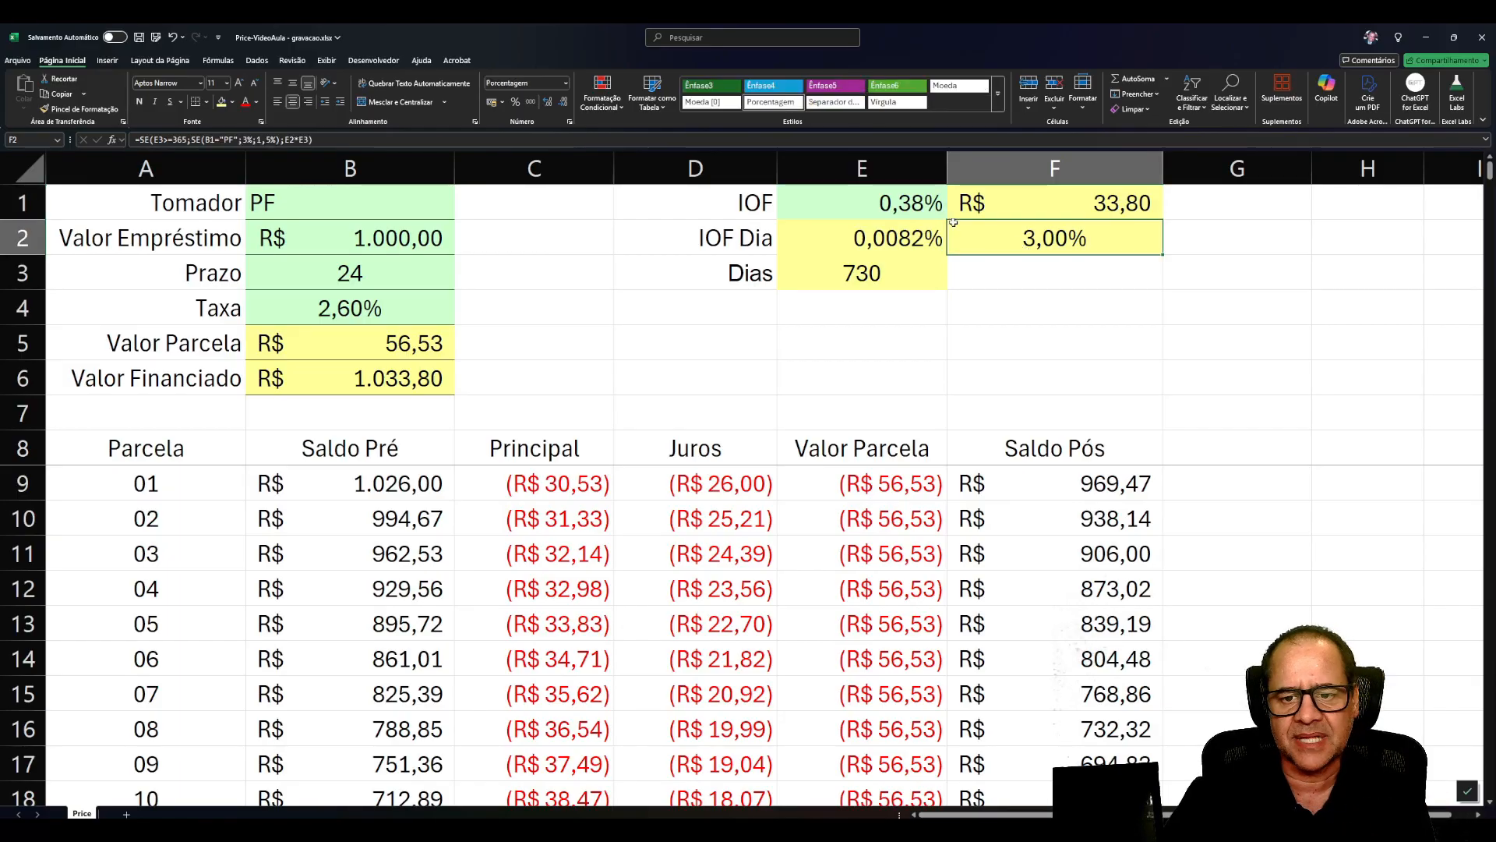
pyautogui.click(939, 207)
# Set Tomador in B1 to PJ and check the rates in F2 and E1 and the IOF amount in F1.
pyautogui.click(360, 208)
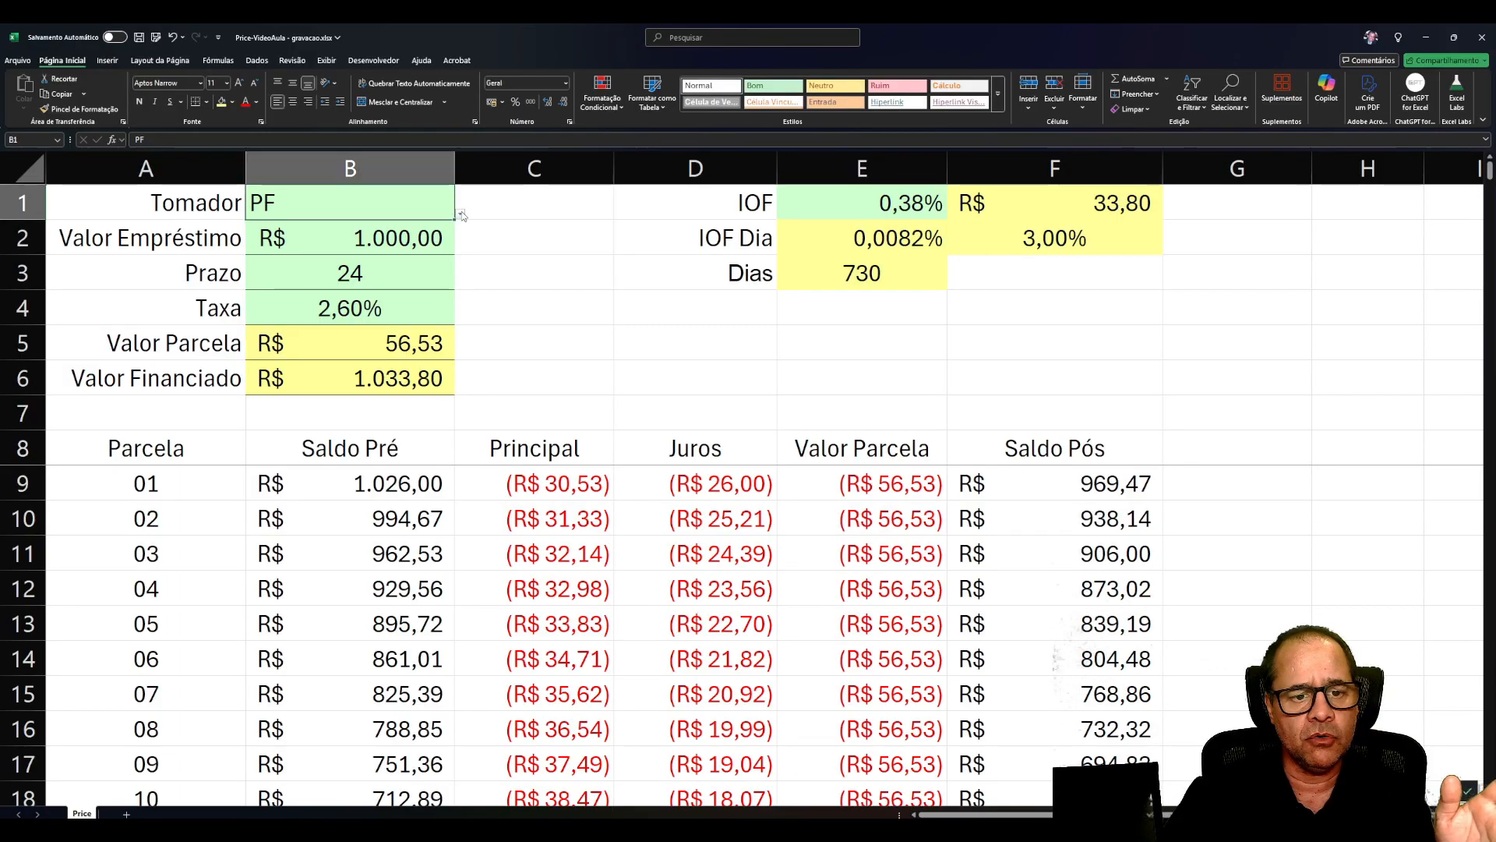
pyautogui.click(462, 216)
pyautogui.click(350, 238)
pyautogui.click(1023, 239)
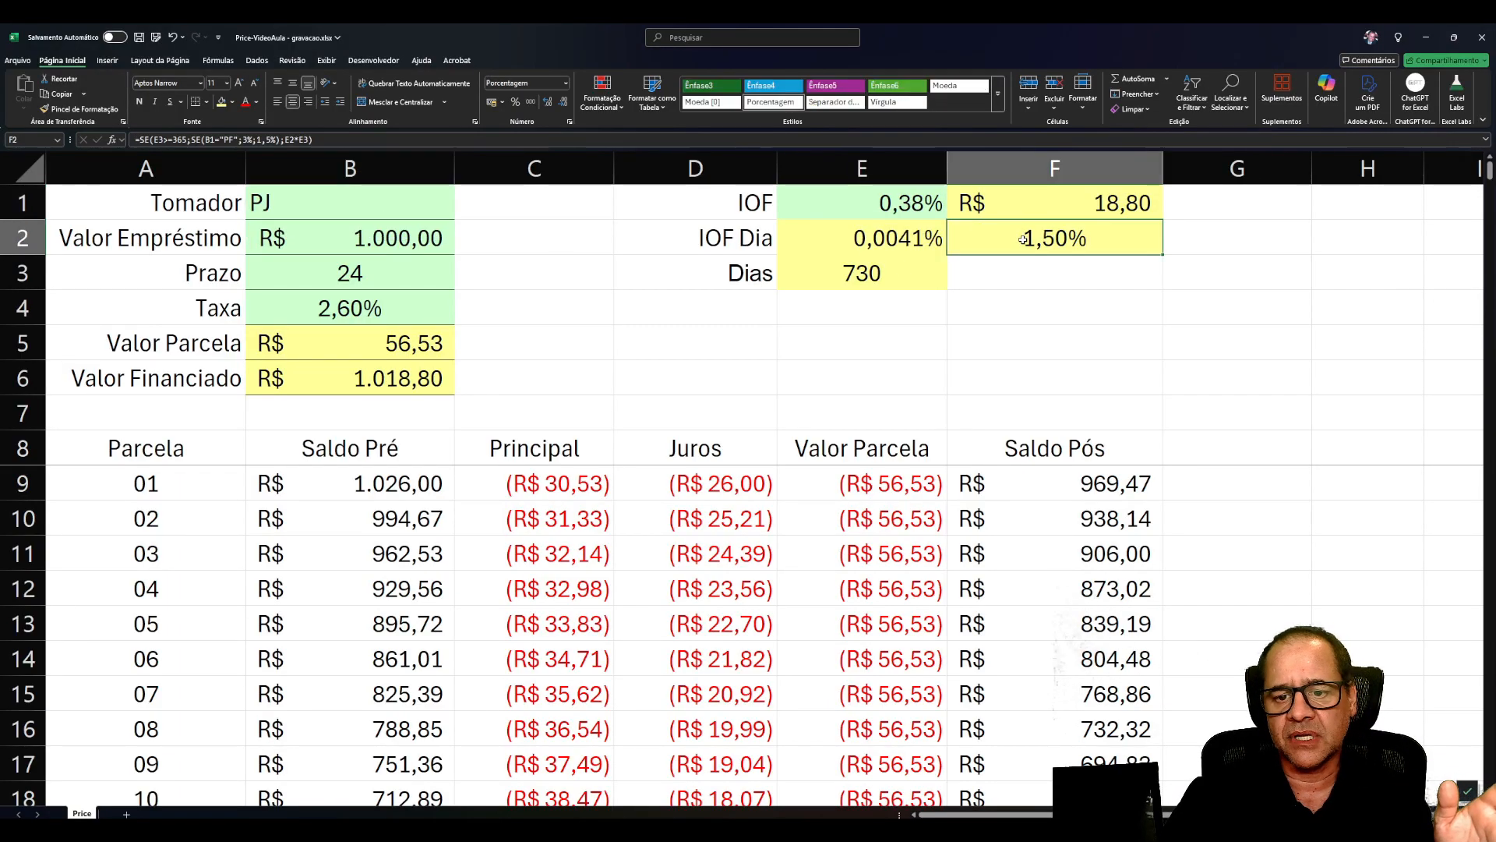
pyautogui.click(901, 206)
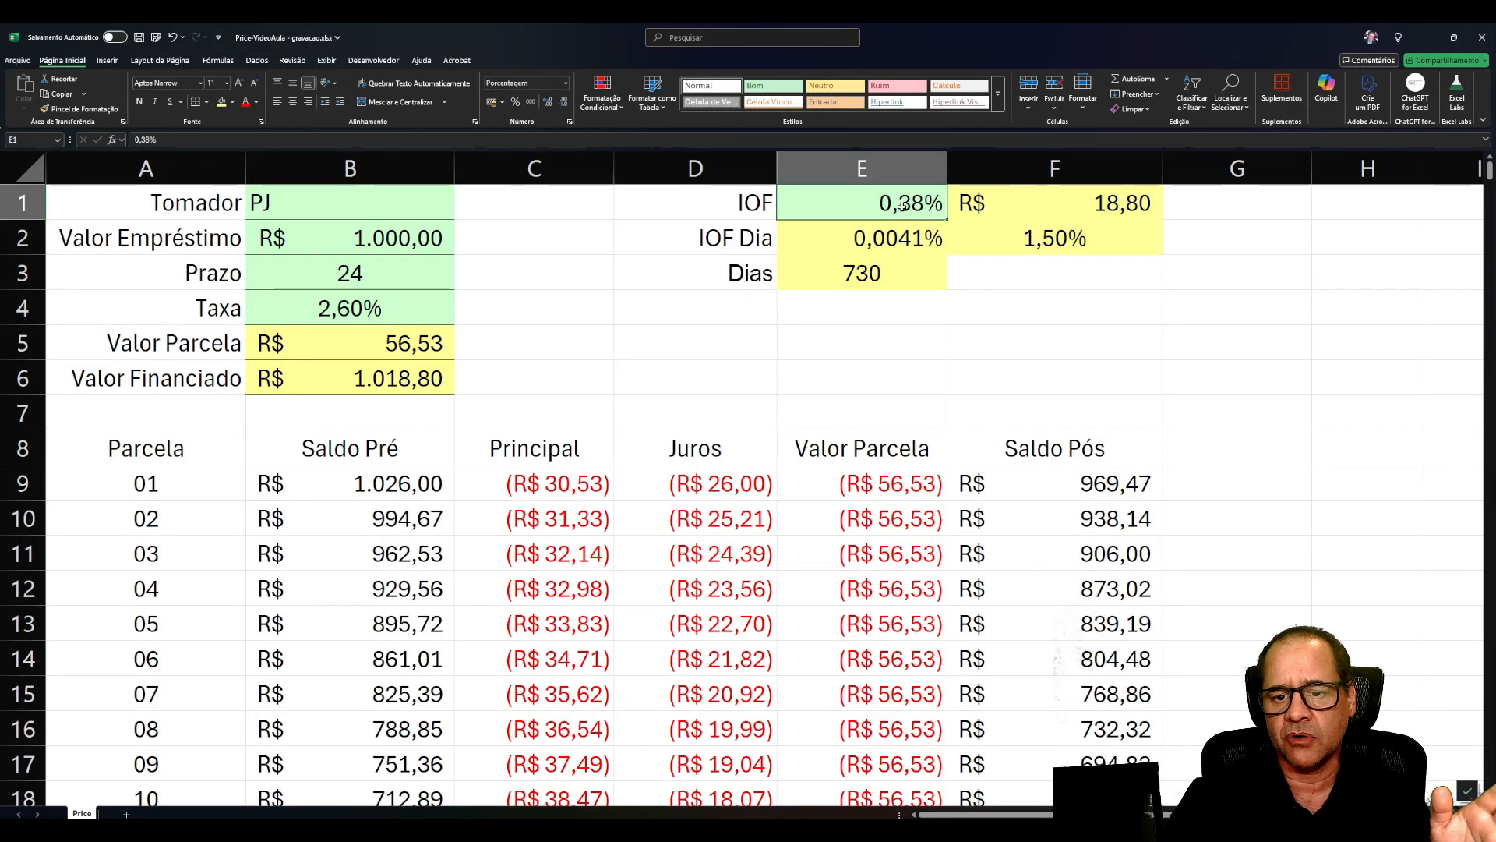
pyautogui.click(1073, 202)
# Set Valor Empréstimo in B2 to 15000.
pyautogui.click(374, 237)
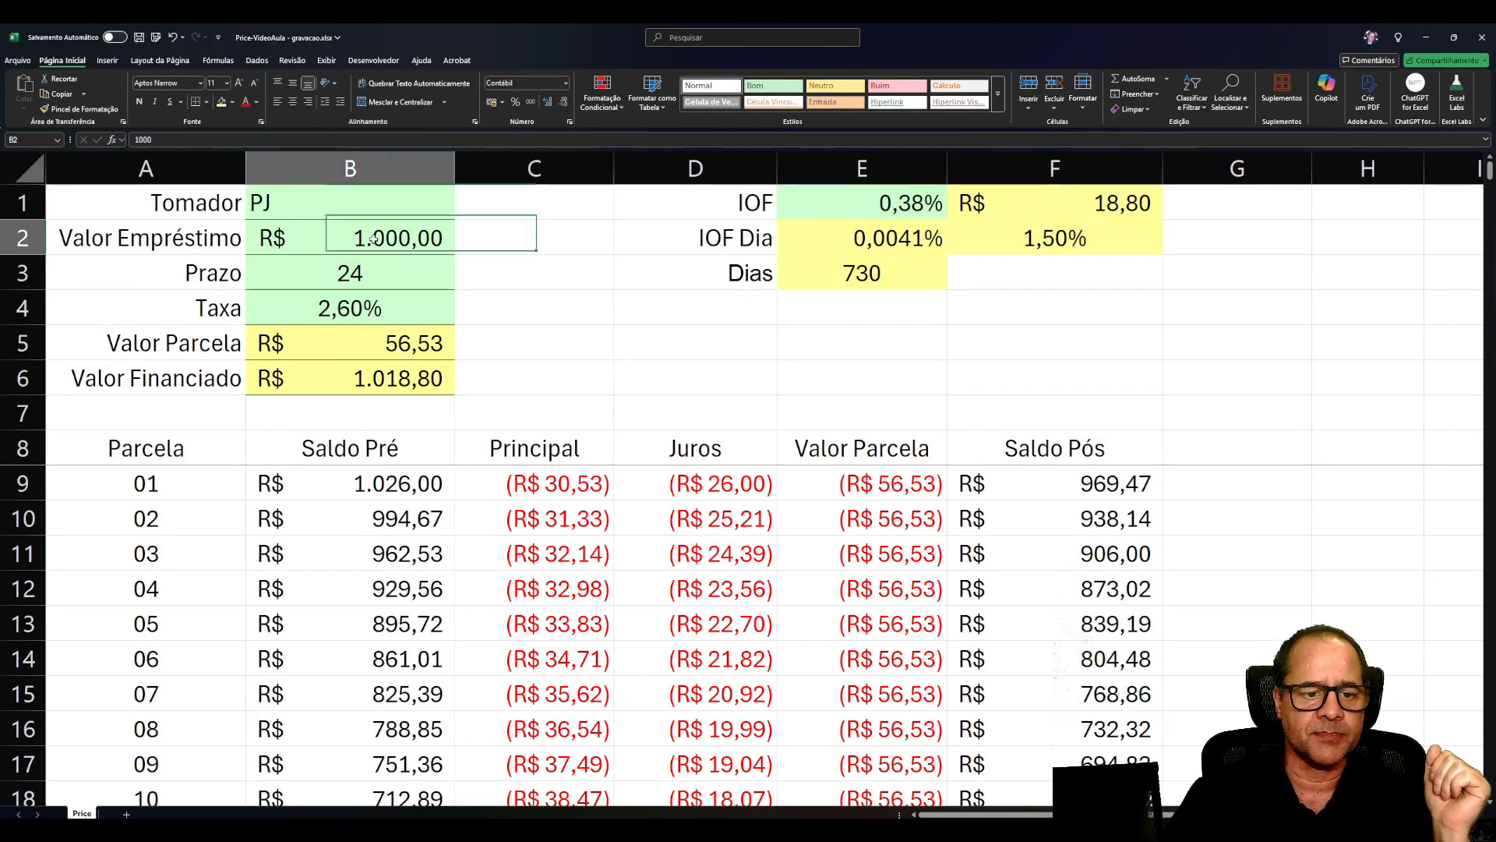
pyautogui.write('15000')
pyautogui.press('Return')
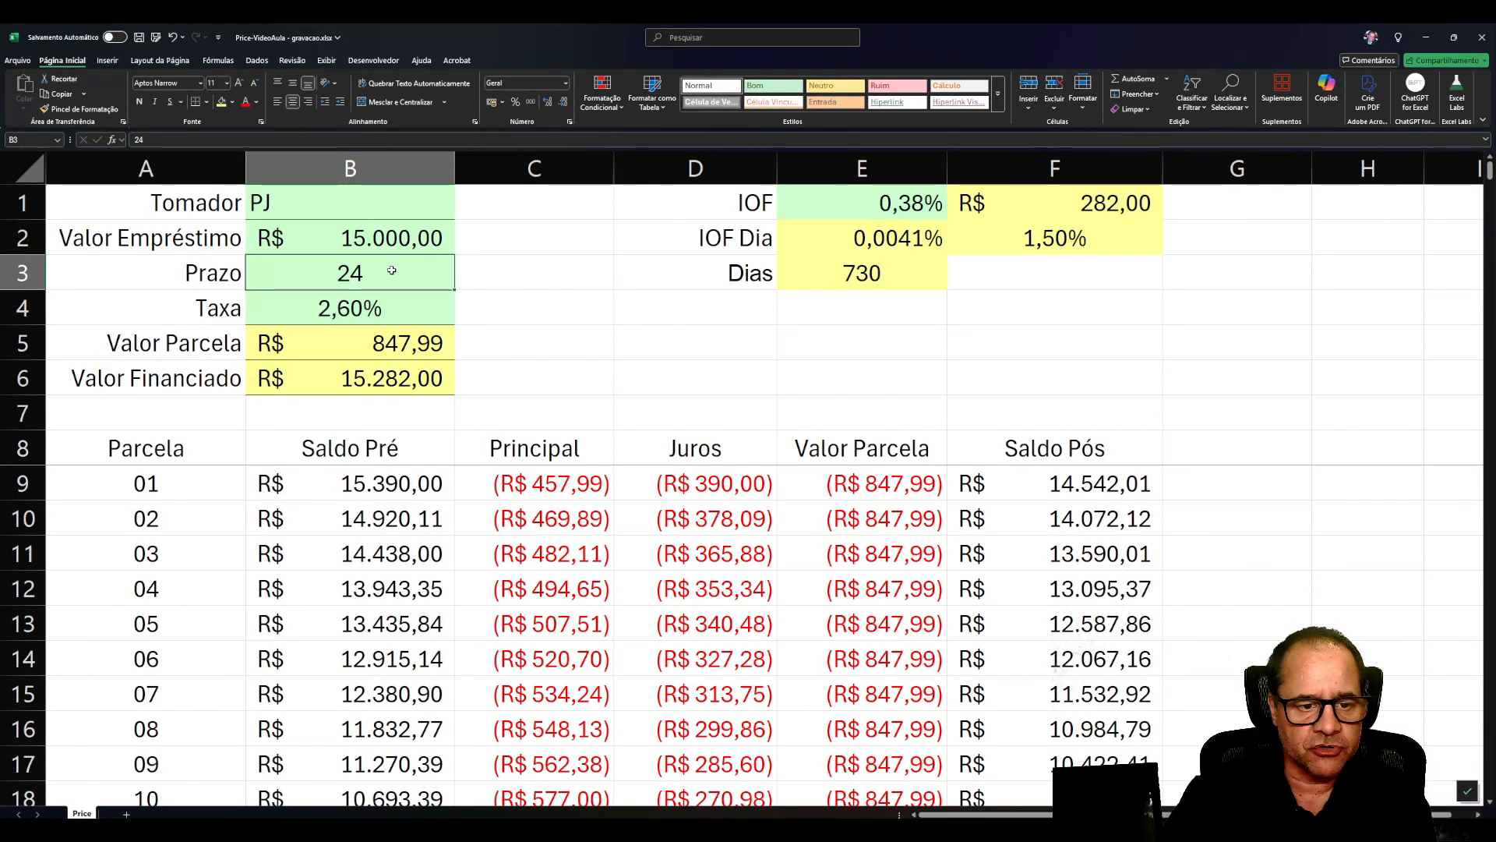
# Set Prazo in B3 to 4 and check the IOF in F1, the rate in F2 and Valor Financiado in B6.
pyautogui.write('4')
pyautogui.press('Return')
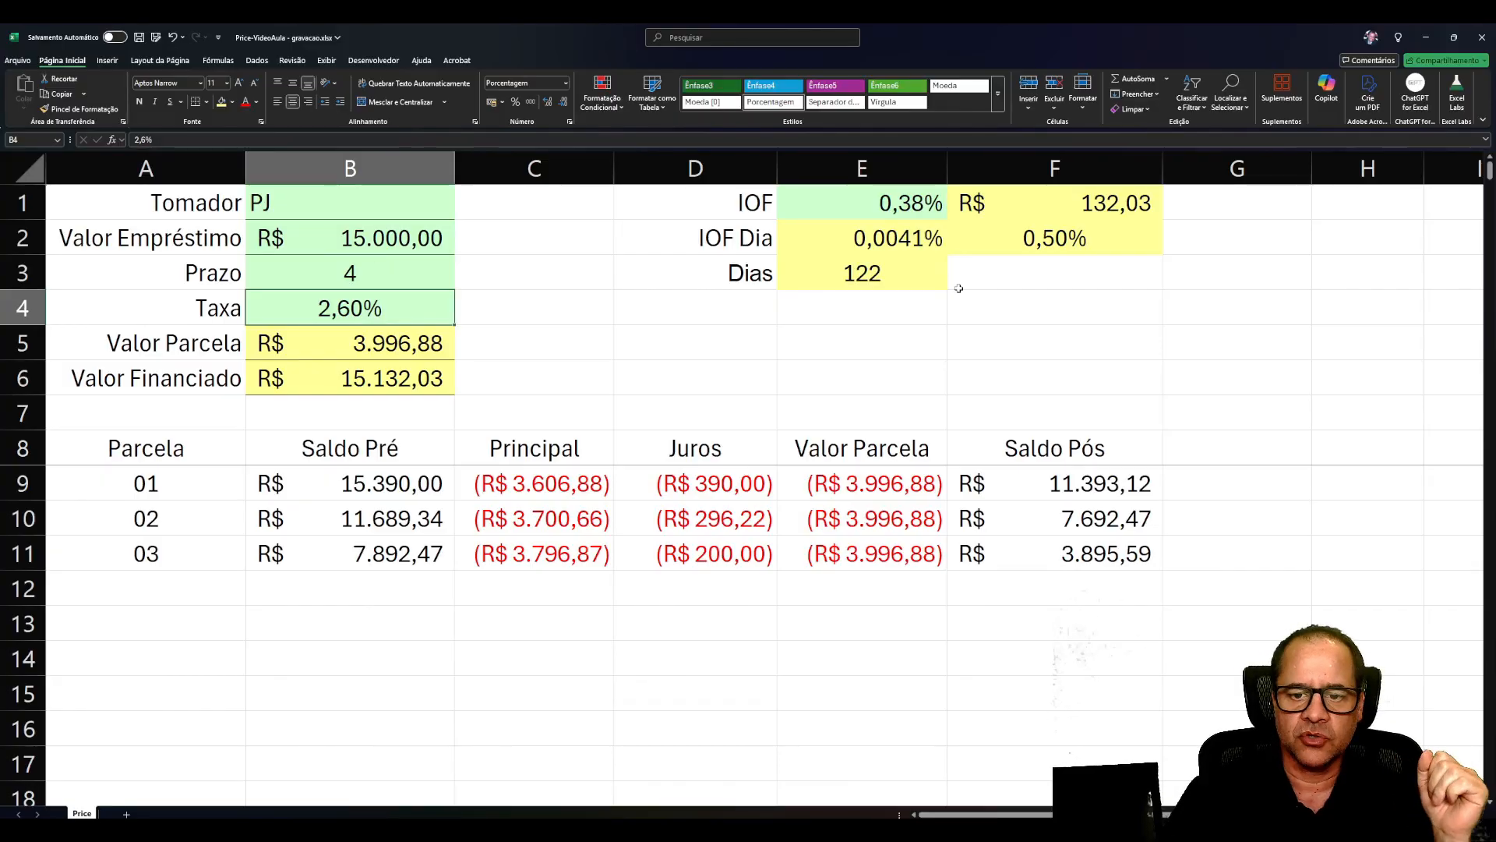
pyautogui.click(1059, 201)
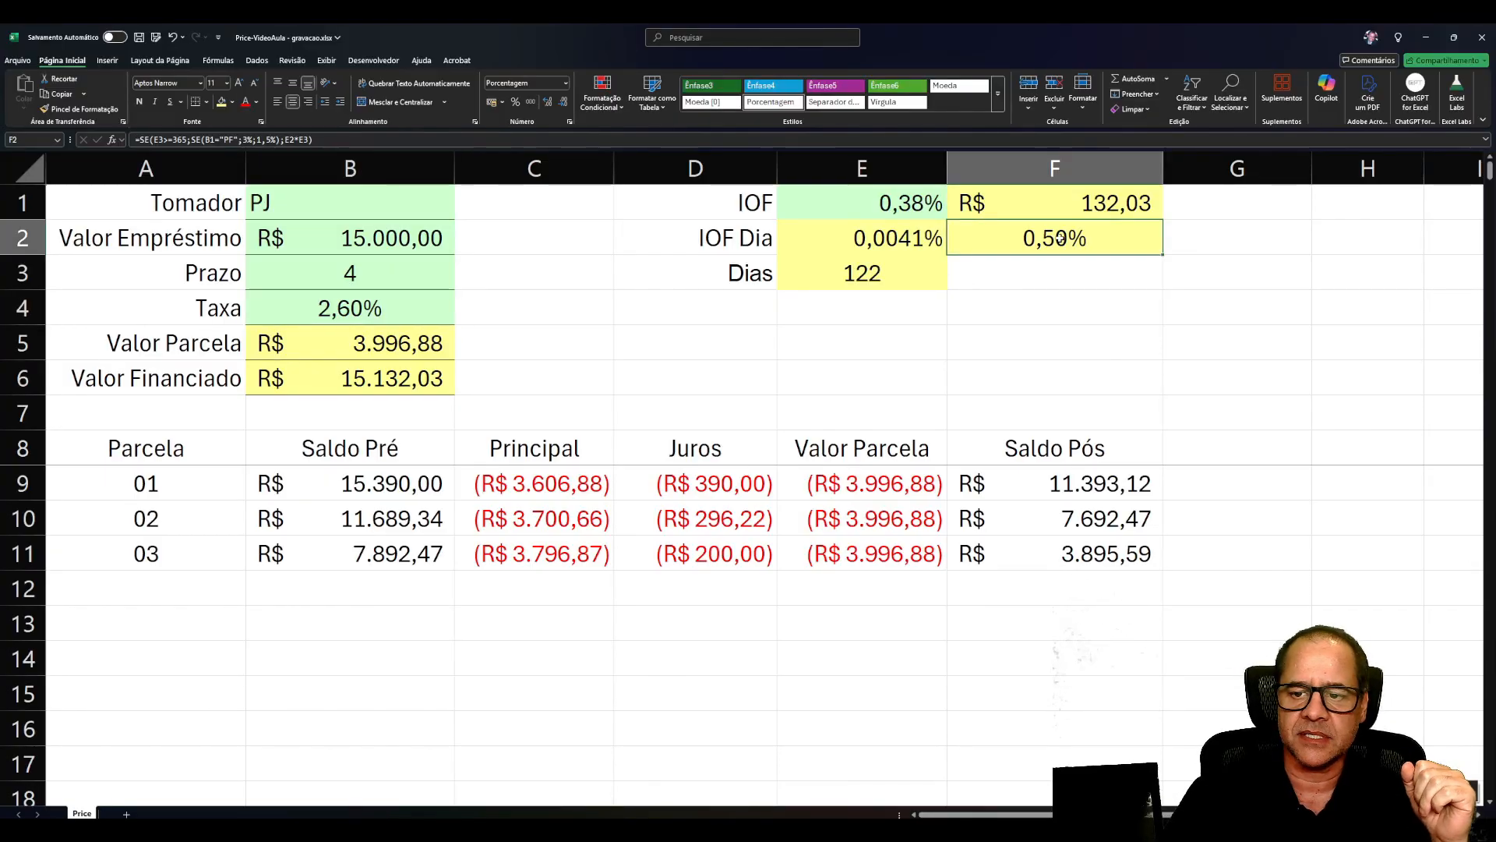
pyautogui.click(360, 377)
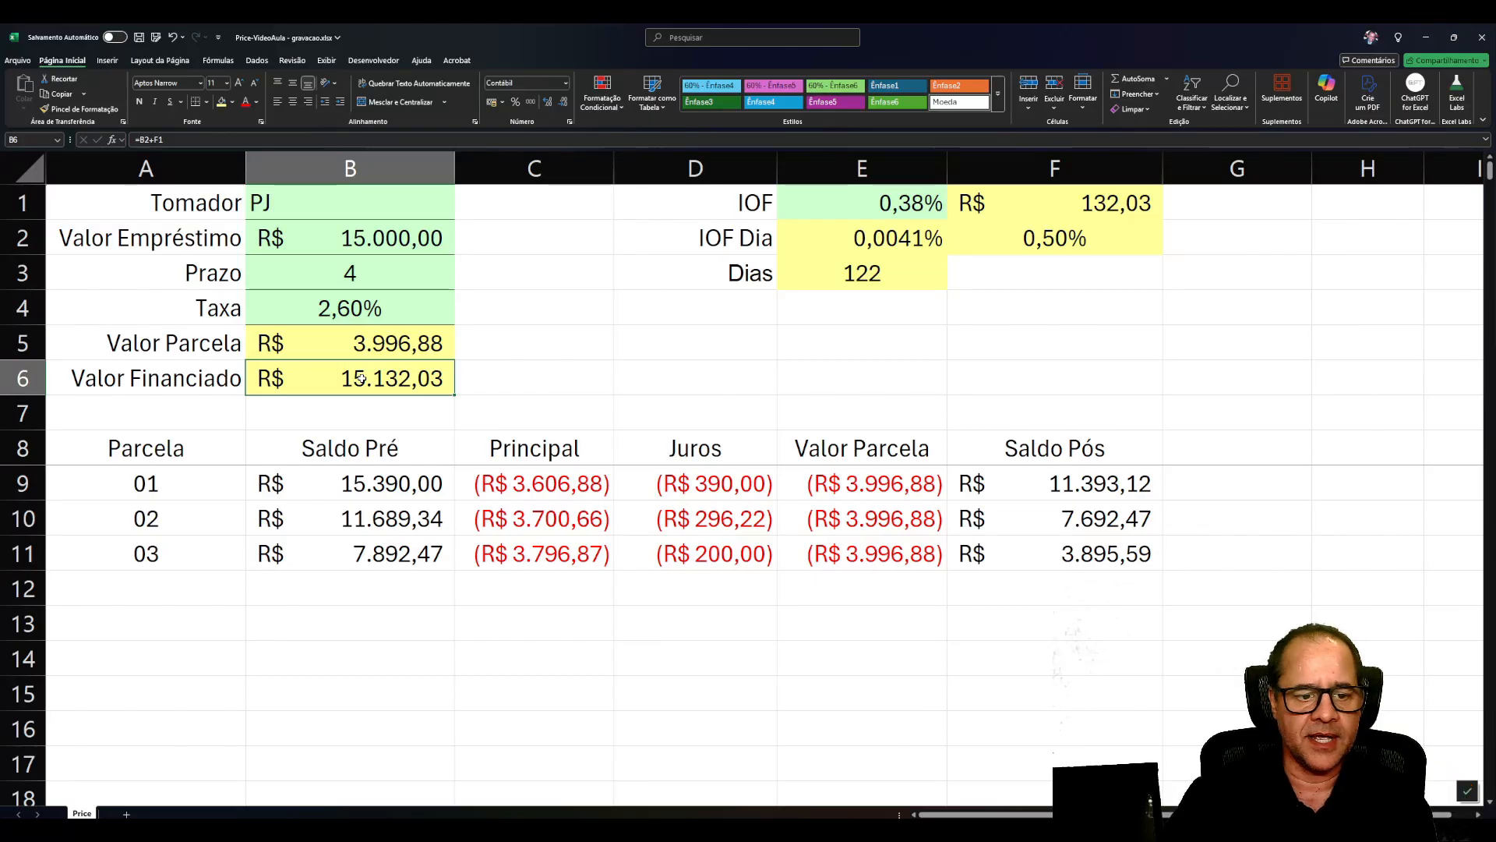
pyautogui.click(1073, 198)
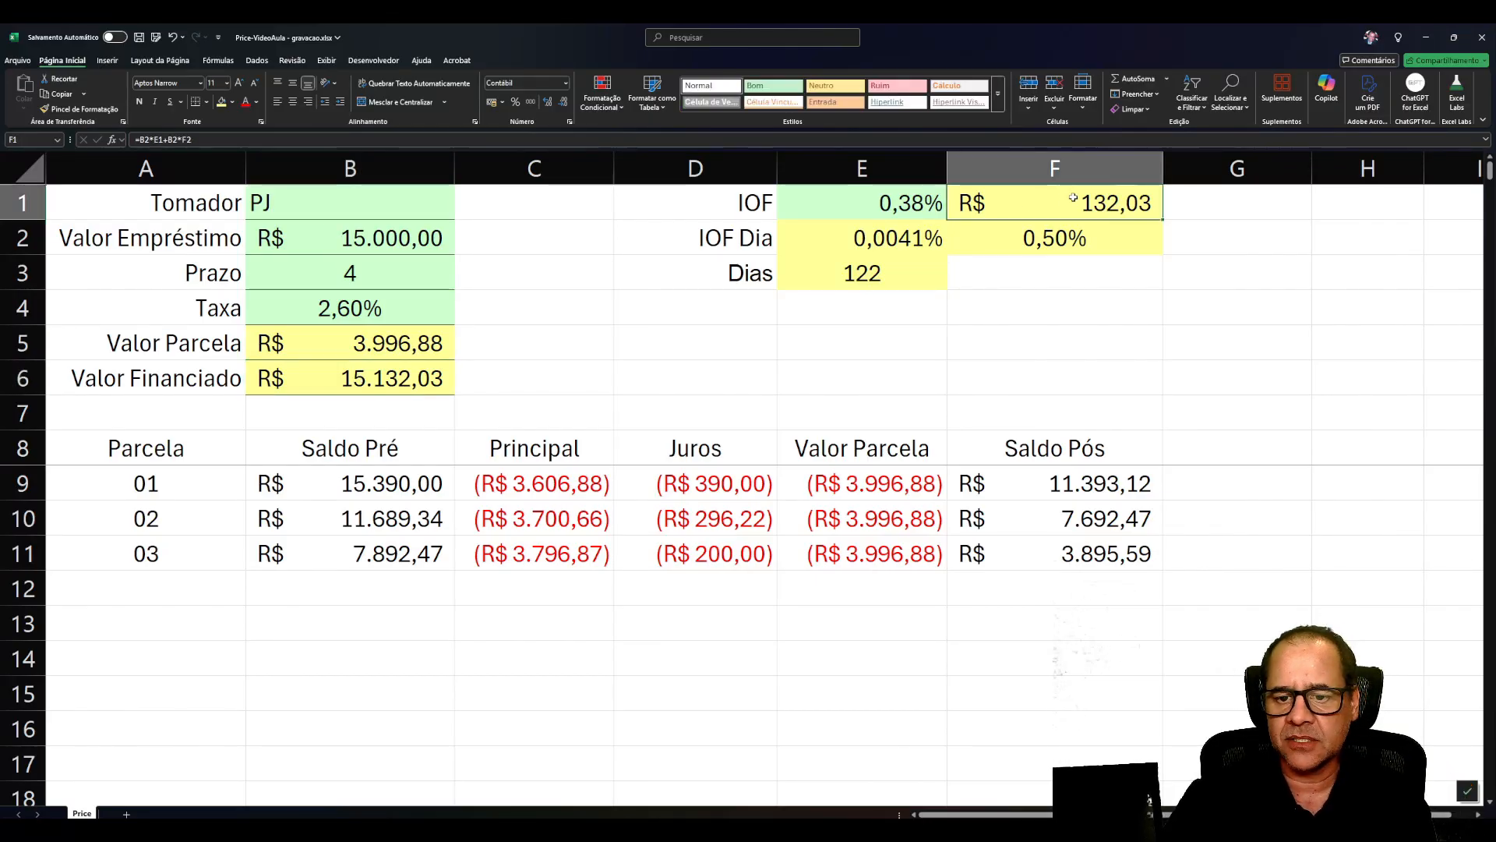
# Set Prazo in B3 to 15.
pyautogui.click(386, 265)
pyautogui.write('15')
pyautogui.press('Return')
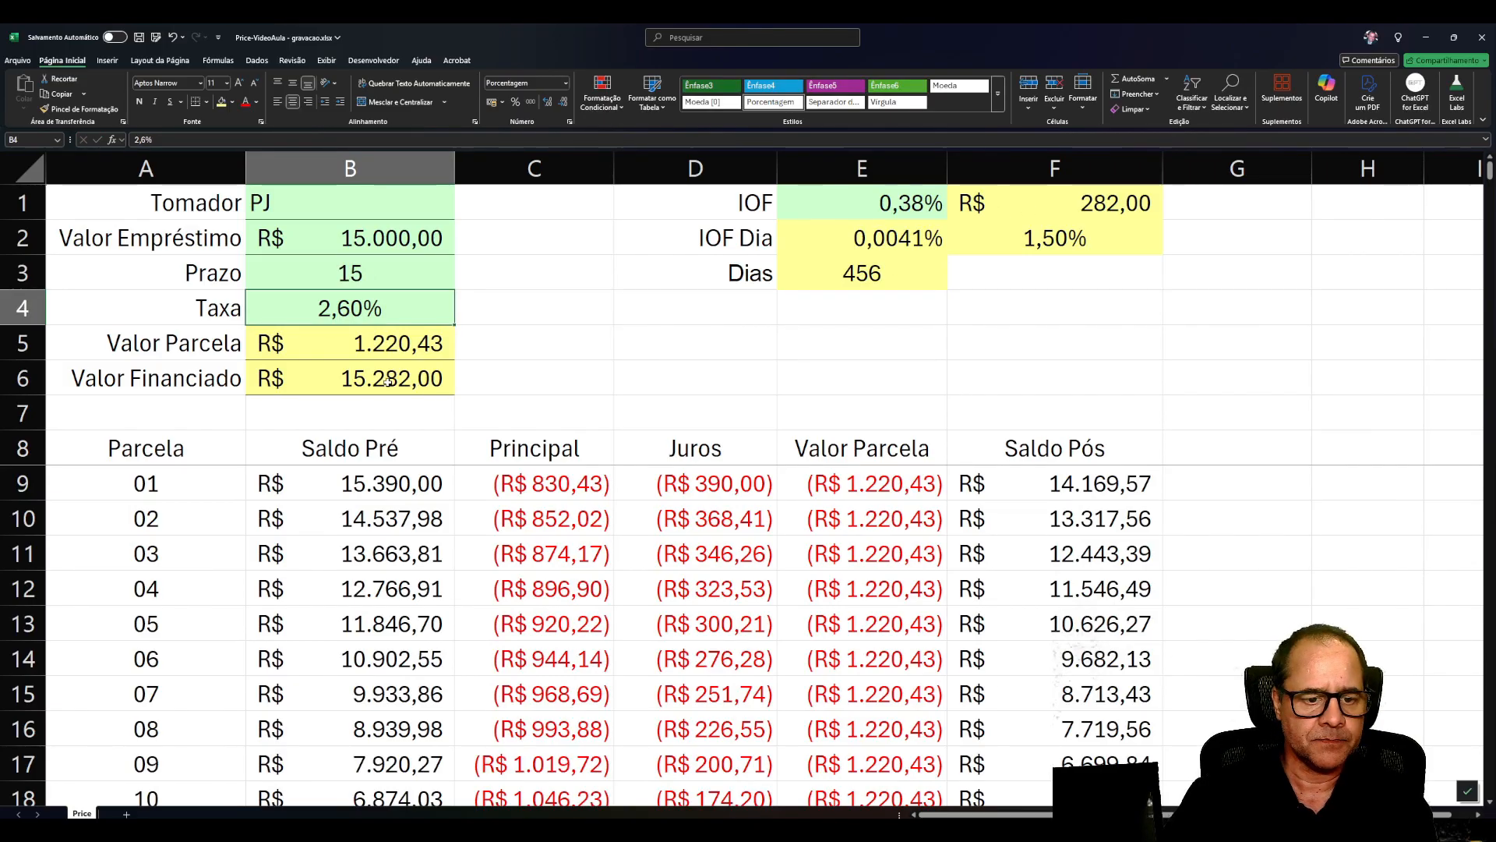
# Change both $B$2 references in the IPGTO formula in D9 to $B$6 and fill it down the Juros column.
pyautogui.click(713, 484)
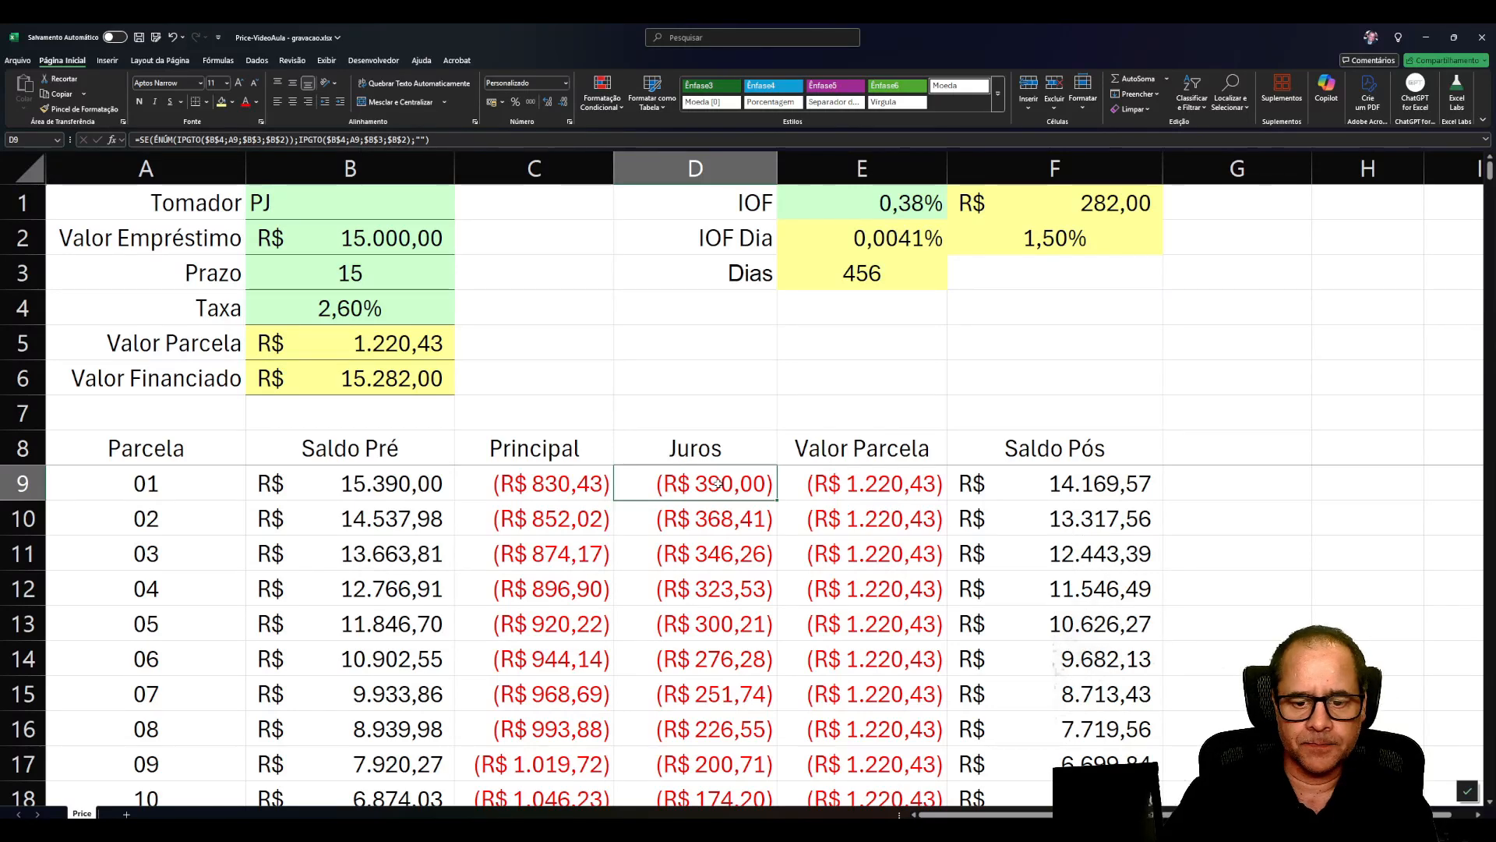
pyautogui.doubleClick(721, 483)
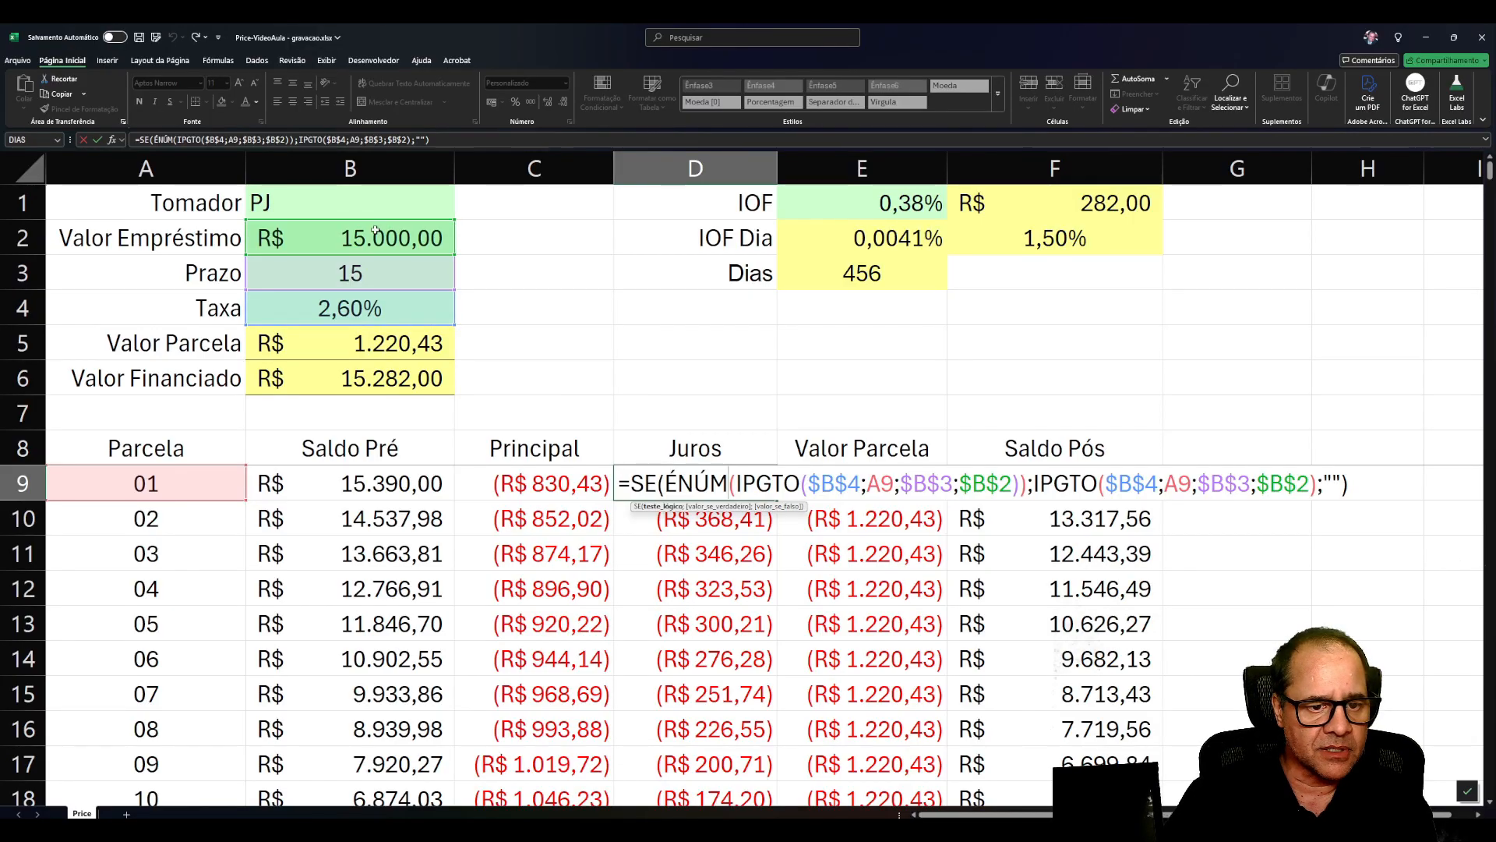
pyautogui.moveTo(379, 237); pyautogui.dragTo(376, 378)
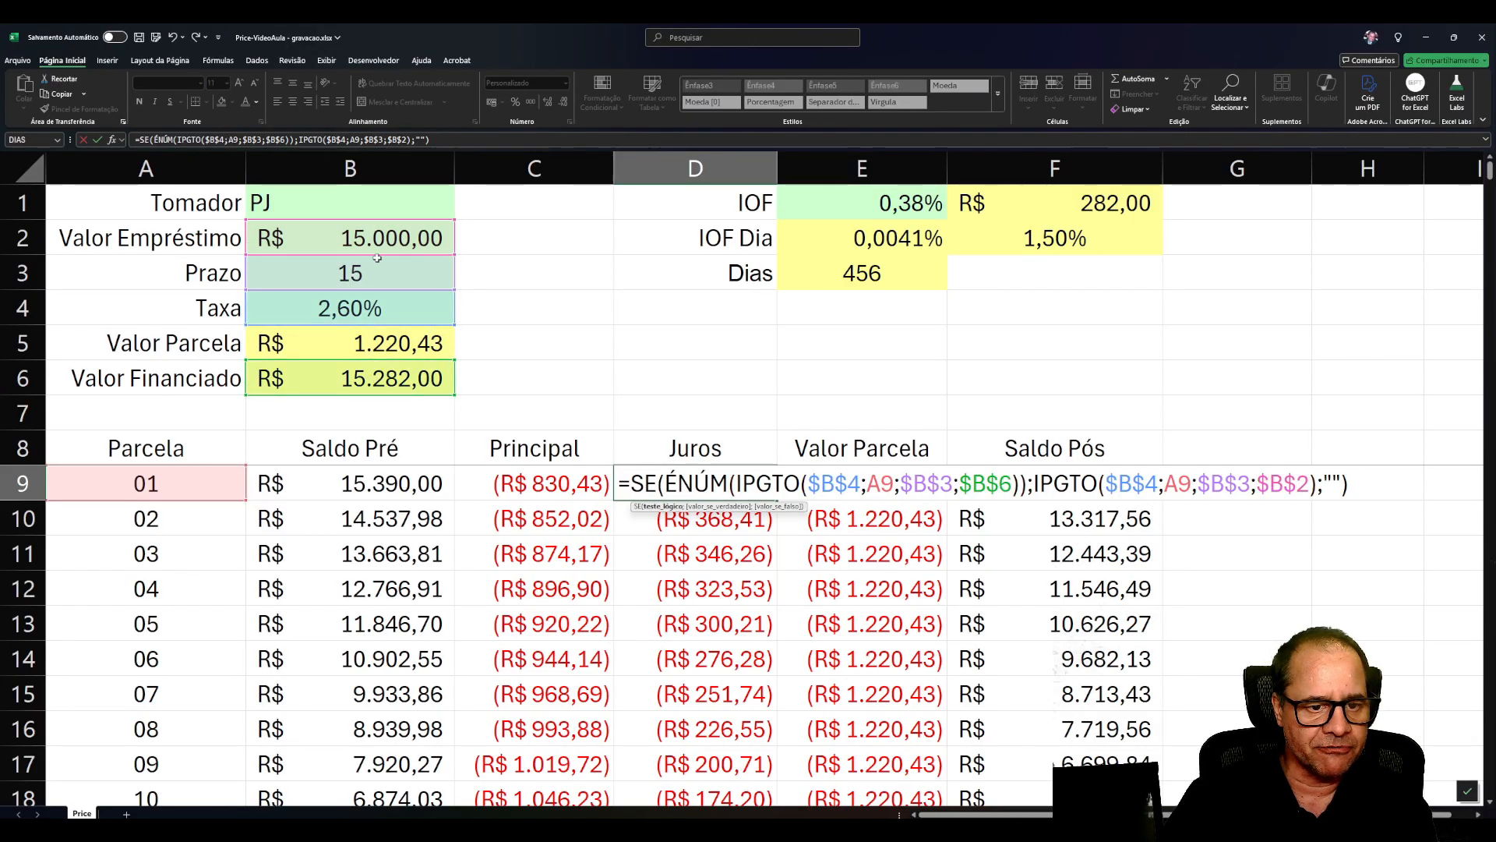
pyautogui.click(382, 218)
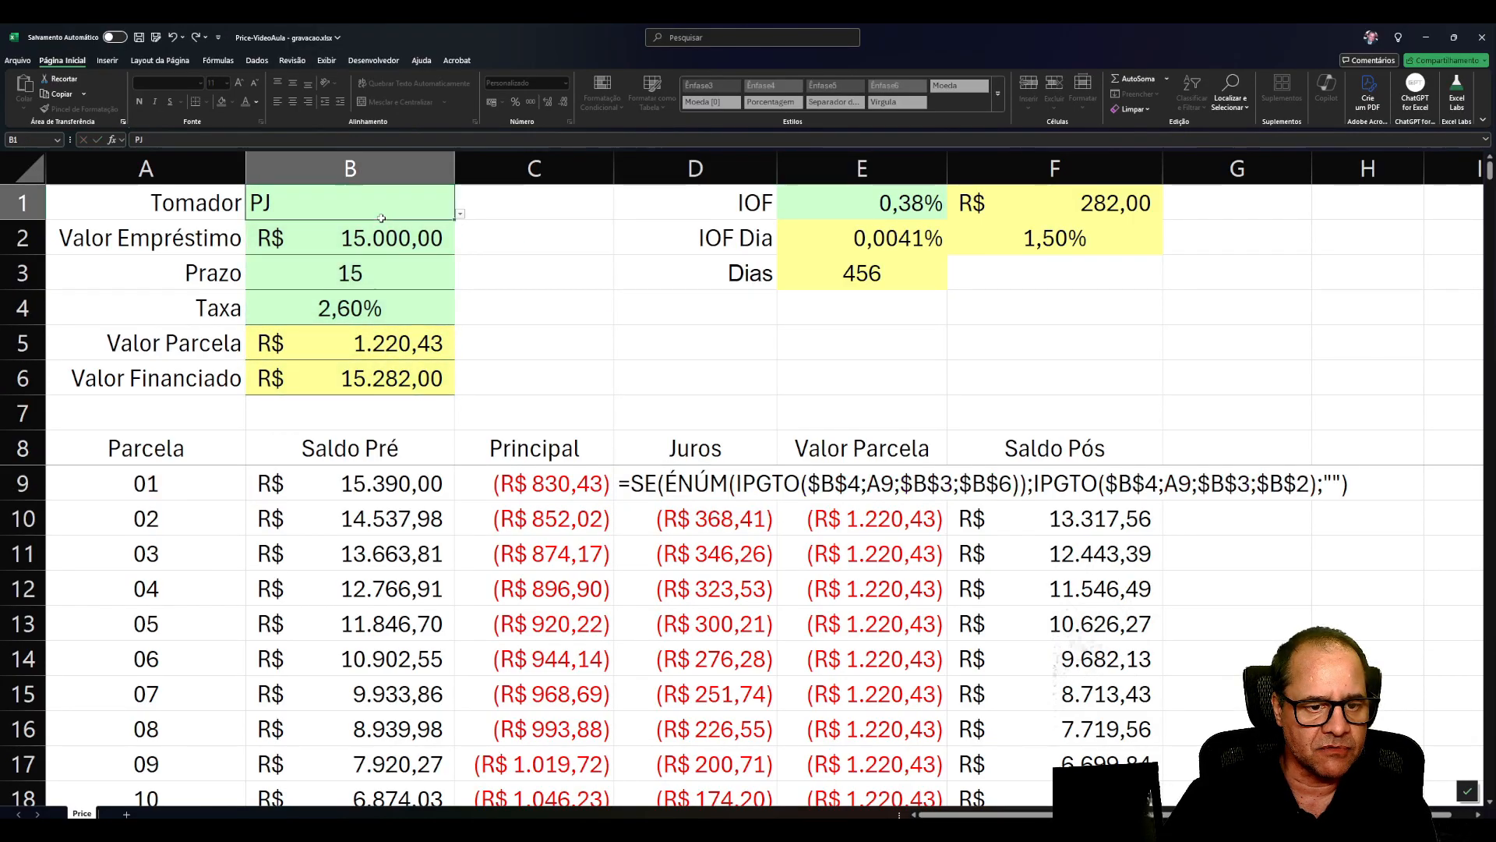
pyautogui.doubleClick(688, 474)
pyautogui.moveTo(394, 220); pyautogui.dragTo(393, 369)
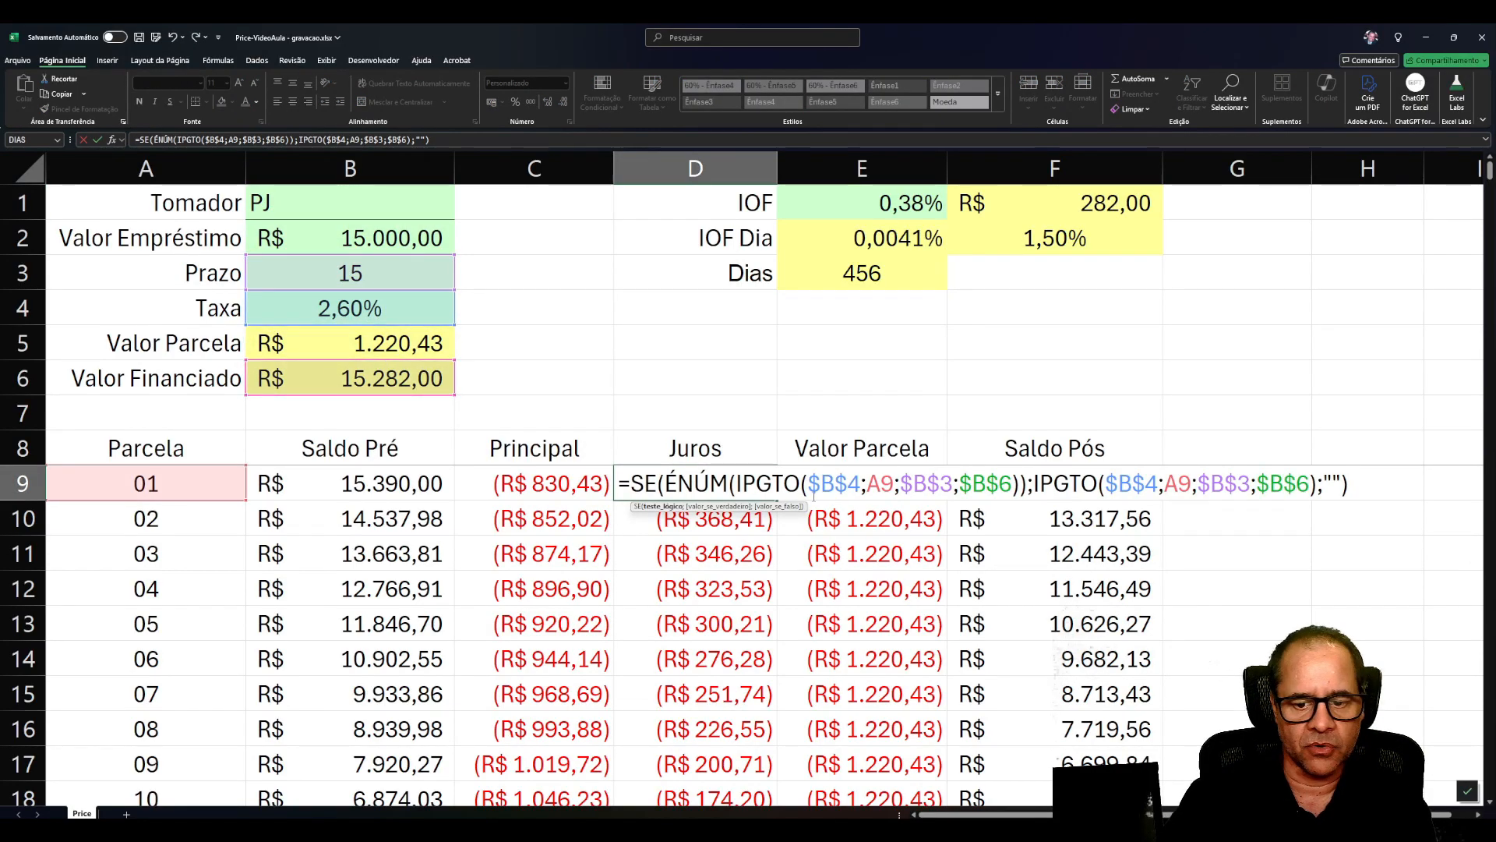
pyautogui.press('Return')
pyautogui.click(683, 494)
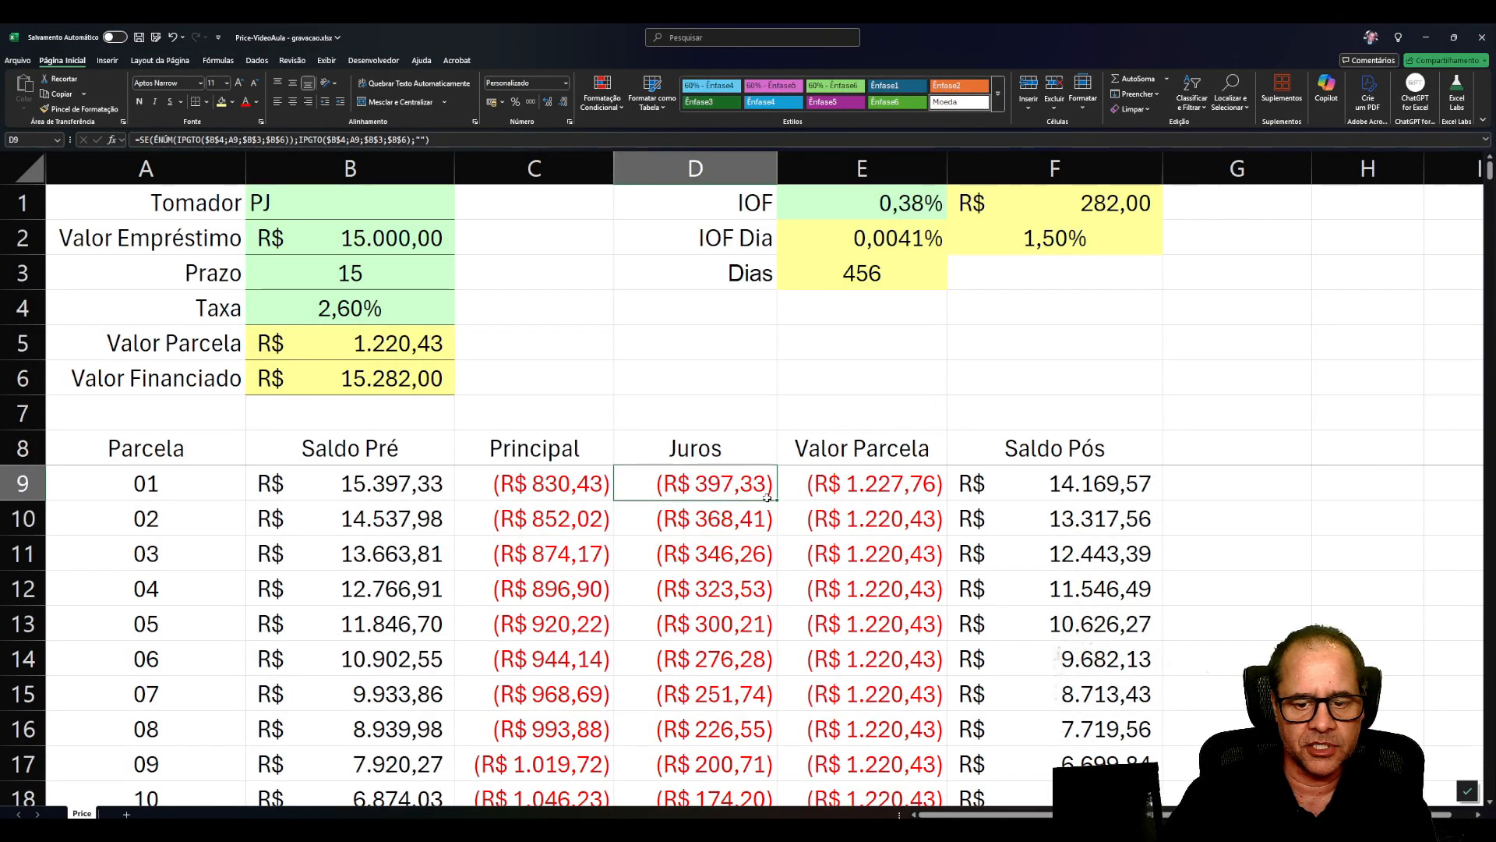
pyautogui.doubleClick(778, 502)
# Change both $B$2 references in the PPGTO formula in C9 to $B$6 and recheck the formulas in D9 and C9.
pyautogui.click(594, 490)
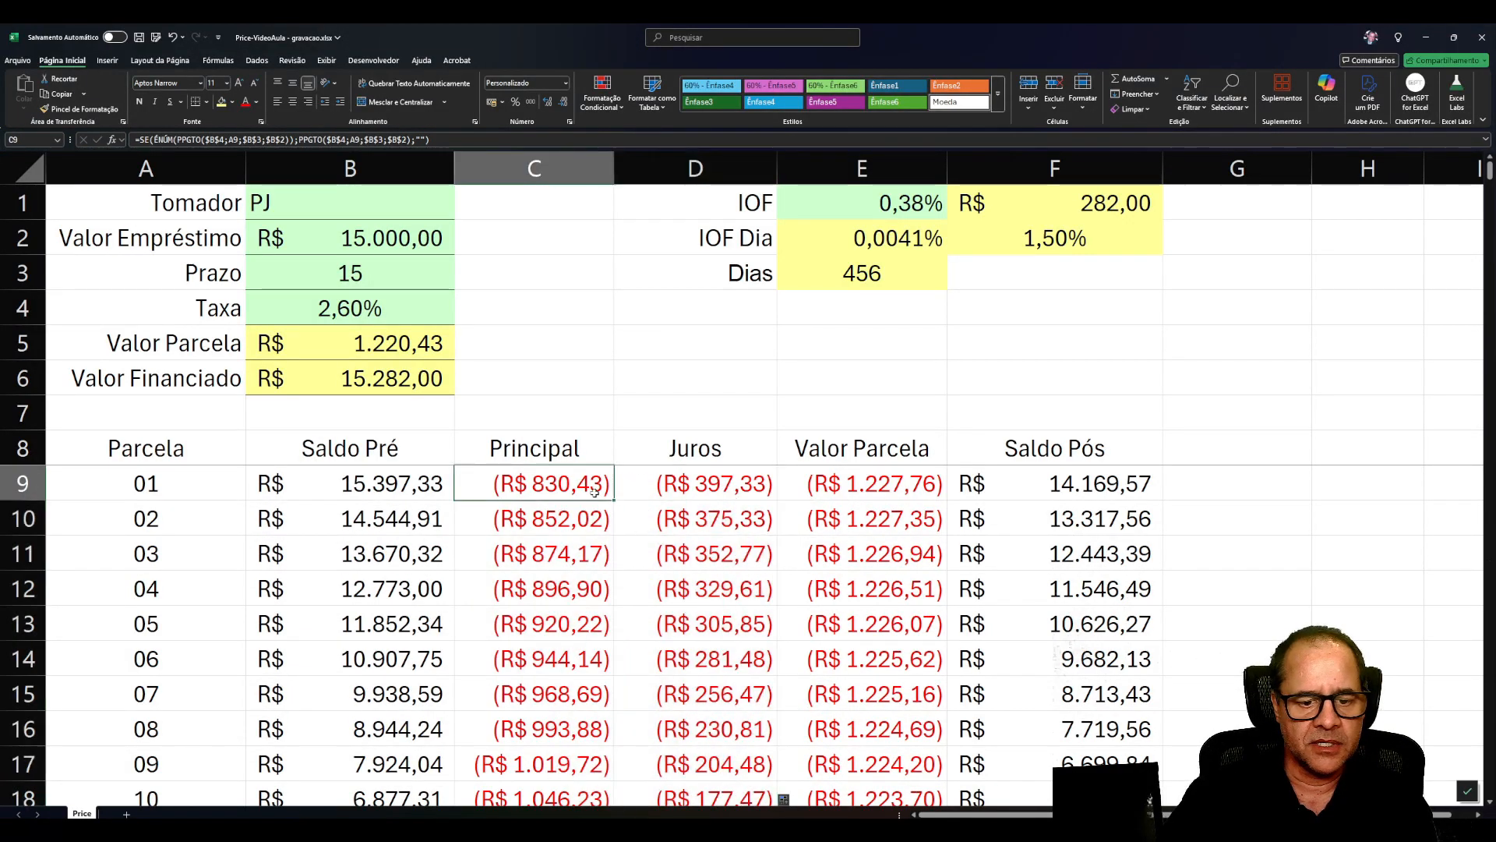
pyautogui.doubleClick(559, 496)
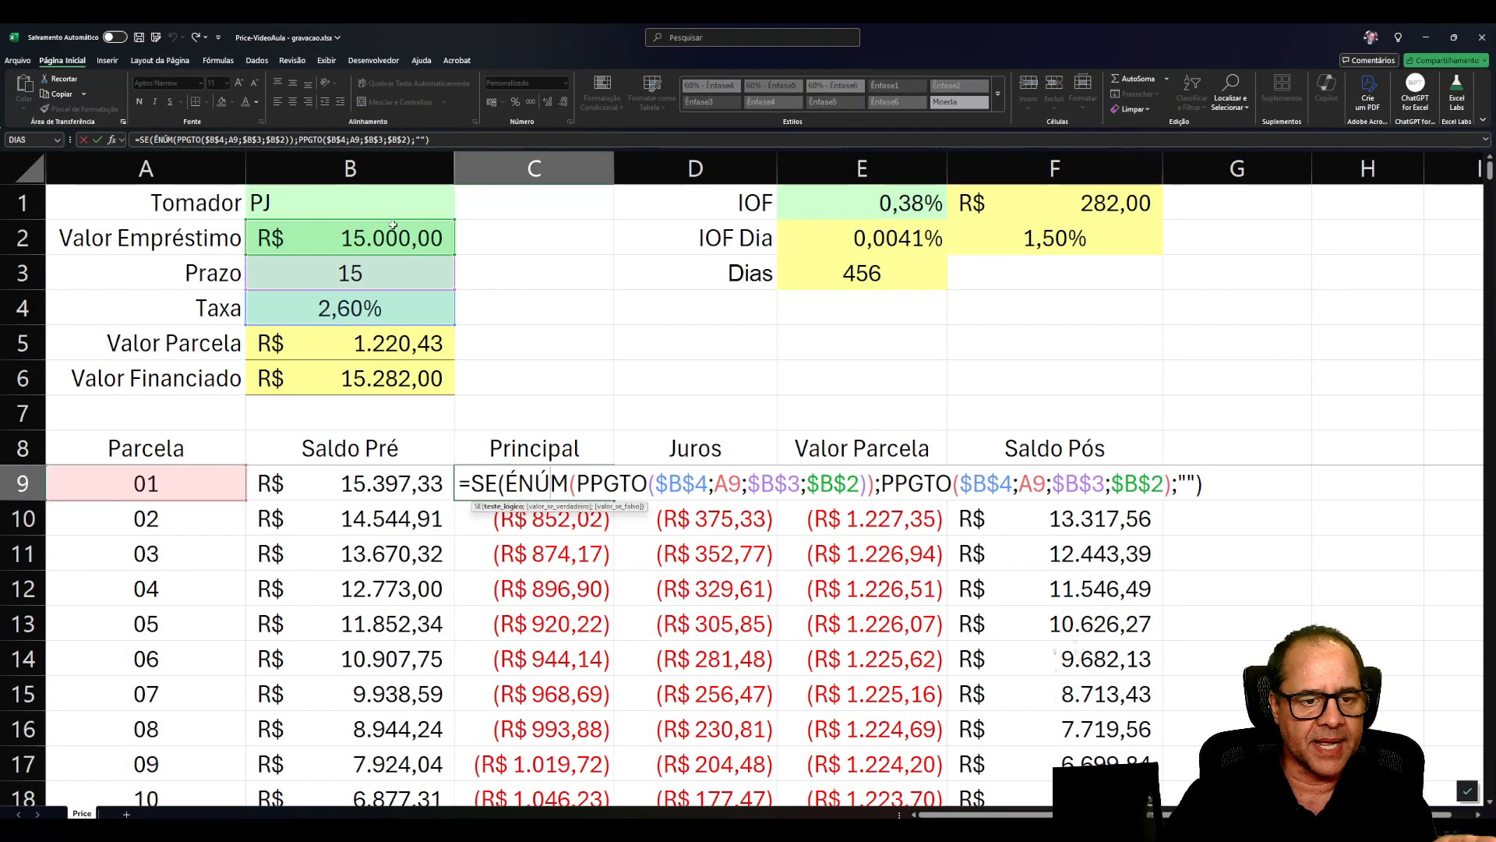
pyautogui.moveTo(392, 221); pyautogui.dragTo(366, 378)
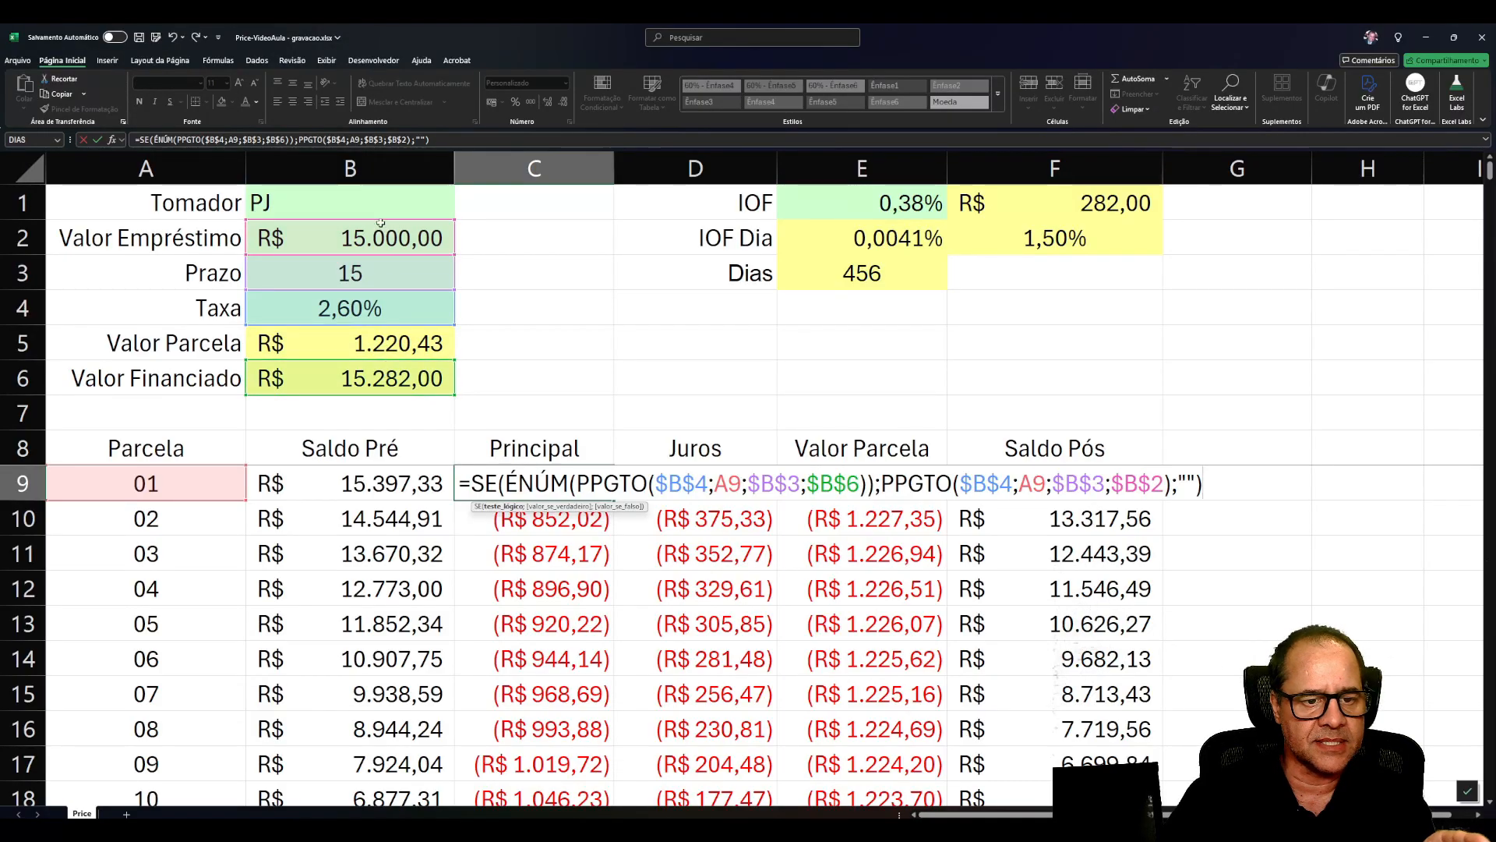
pyautogui.moveTo(382, 240); pyautogui.dragTo(378, 373)
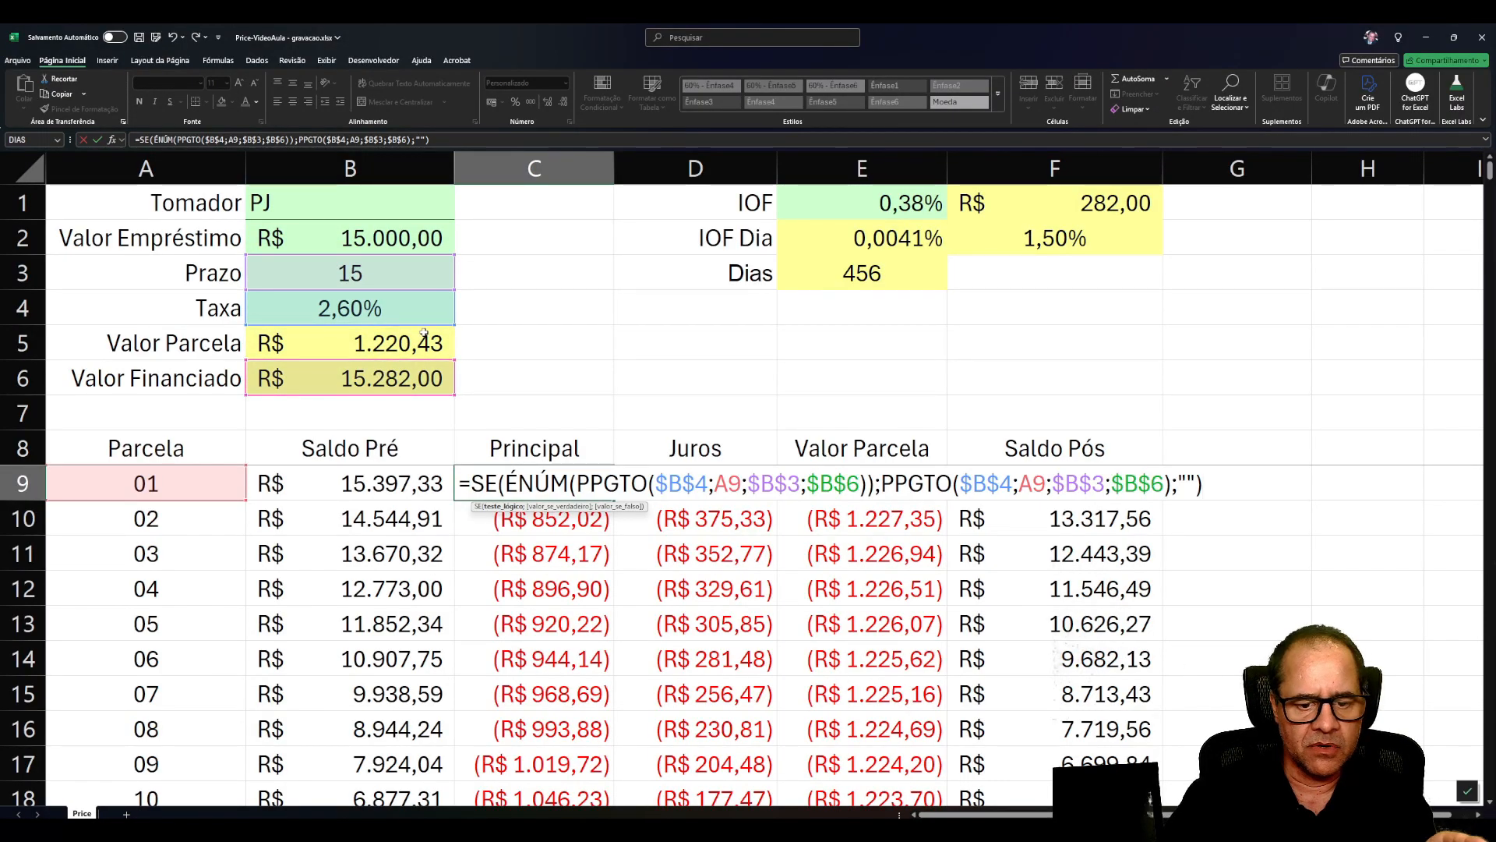
pyautogui.press('Return')
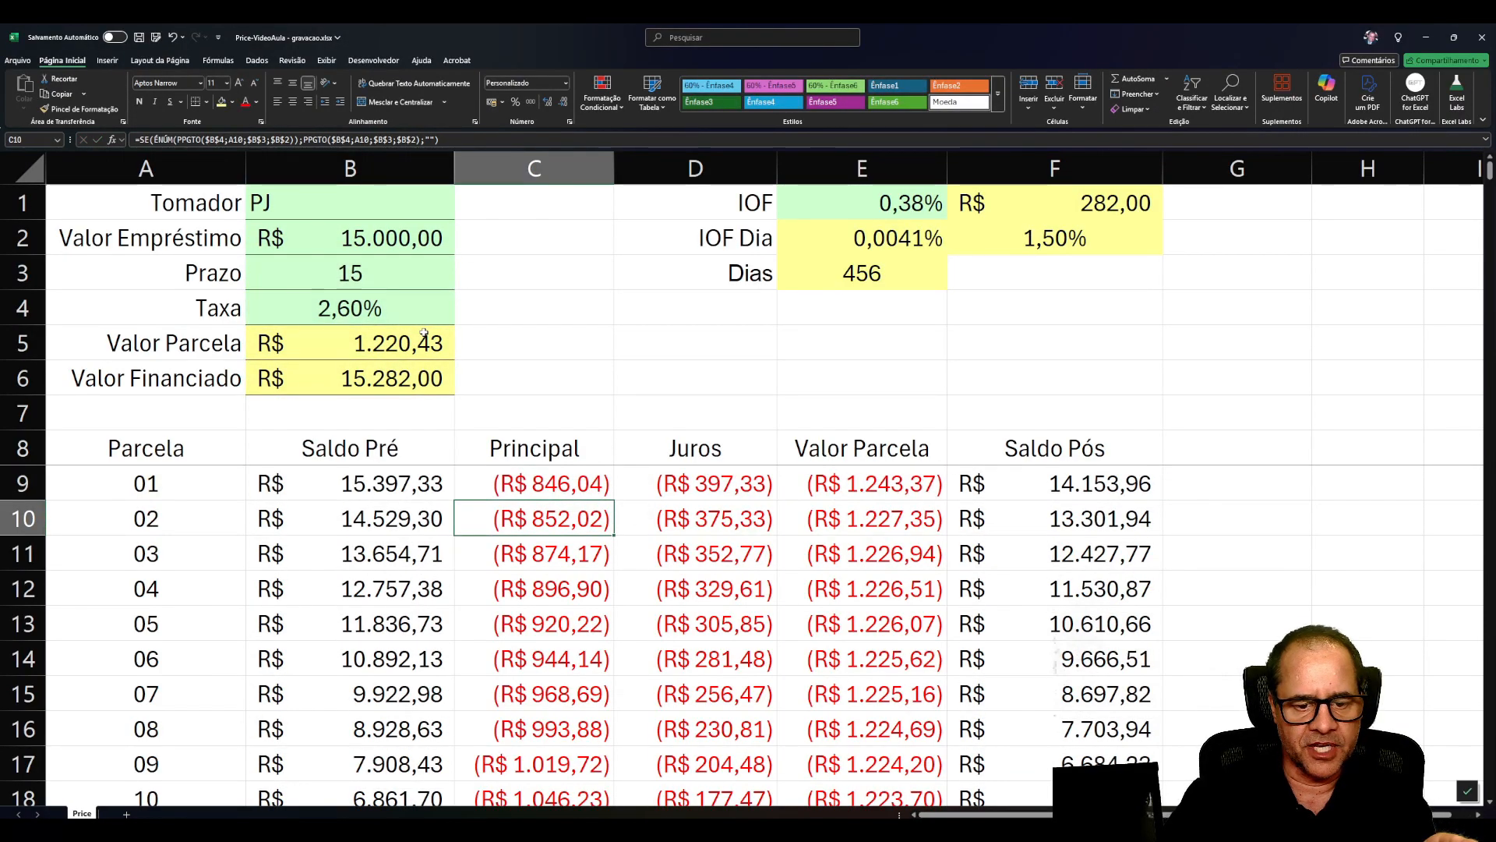
pyautogui.click(719, 497)
pyautogui.doubleClick(719, 498)
pyautogui.press('Escape')
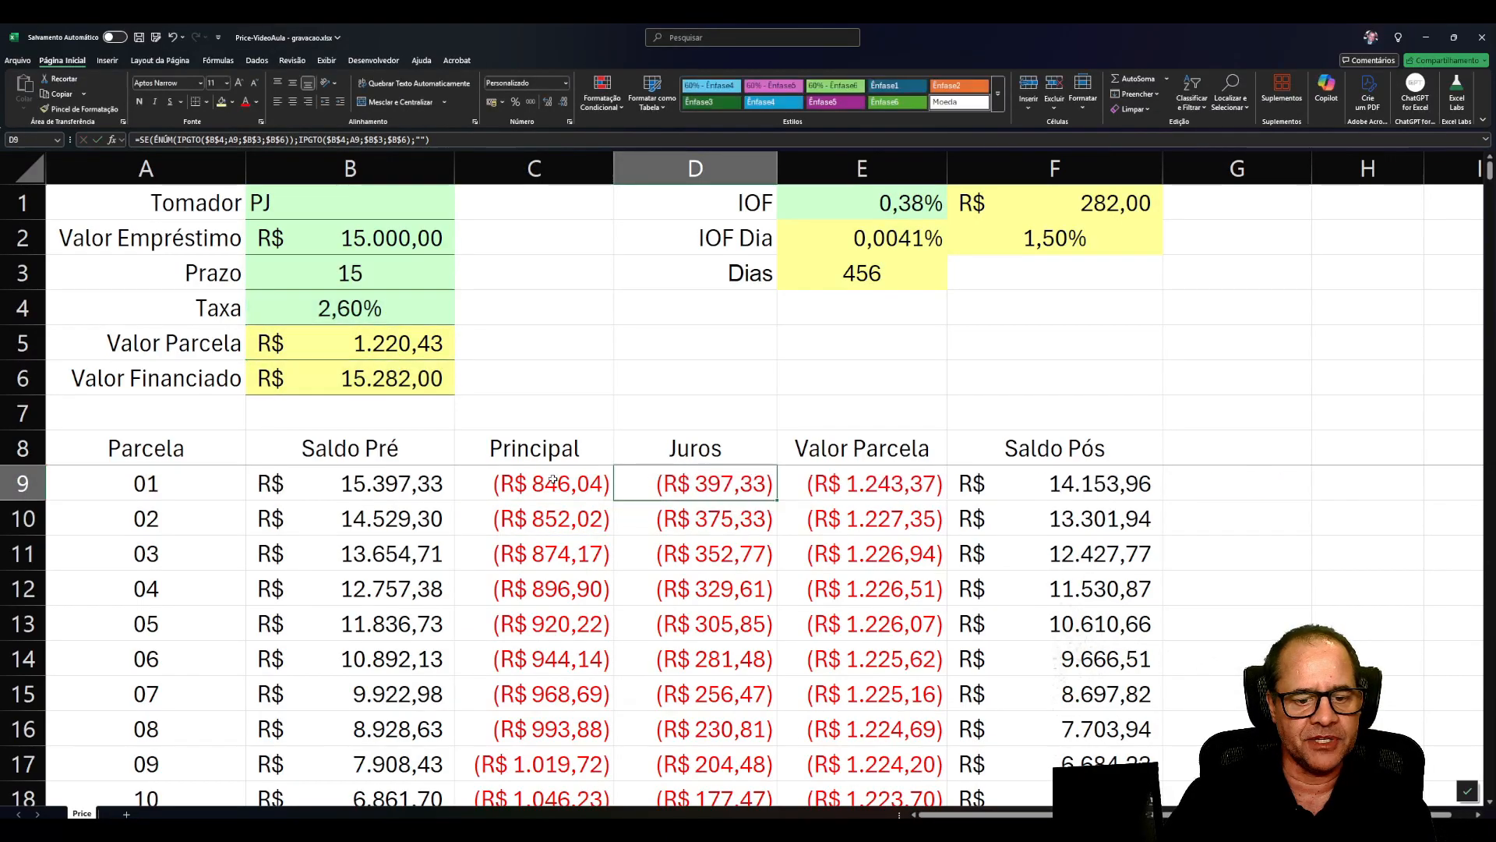
pyautogui.doubleClick(553, 481)
pyautogui.press('Escape')
# Change the $B$2 reference in the PGTO formula in B5 to $B$6 and compare Valor Parcela with the first installment in E9.
pyautogui.doubleClick(415, 342)
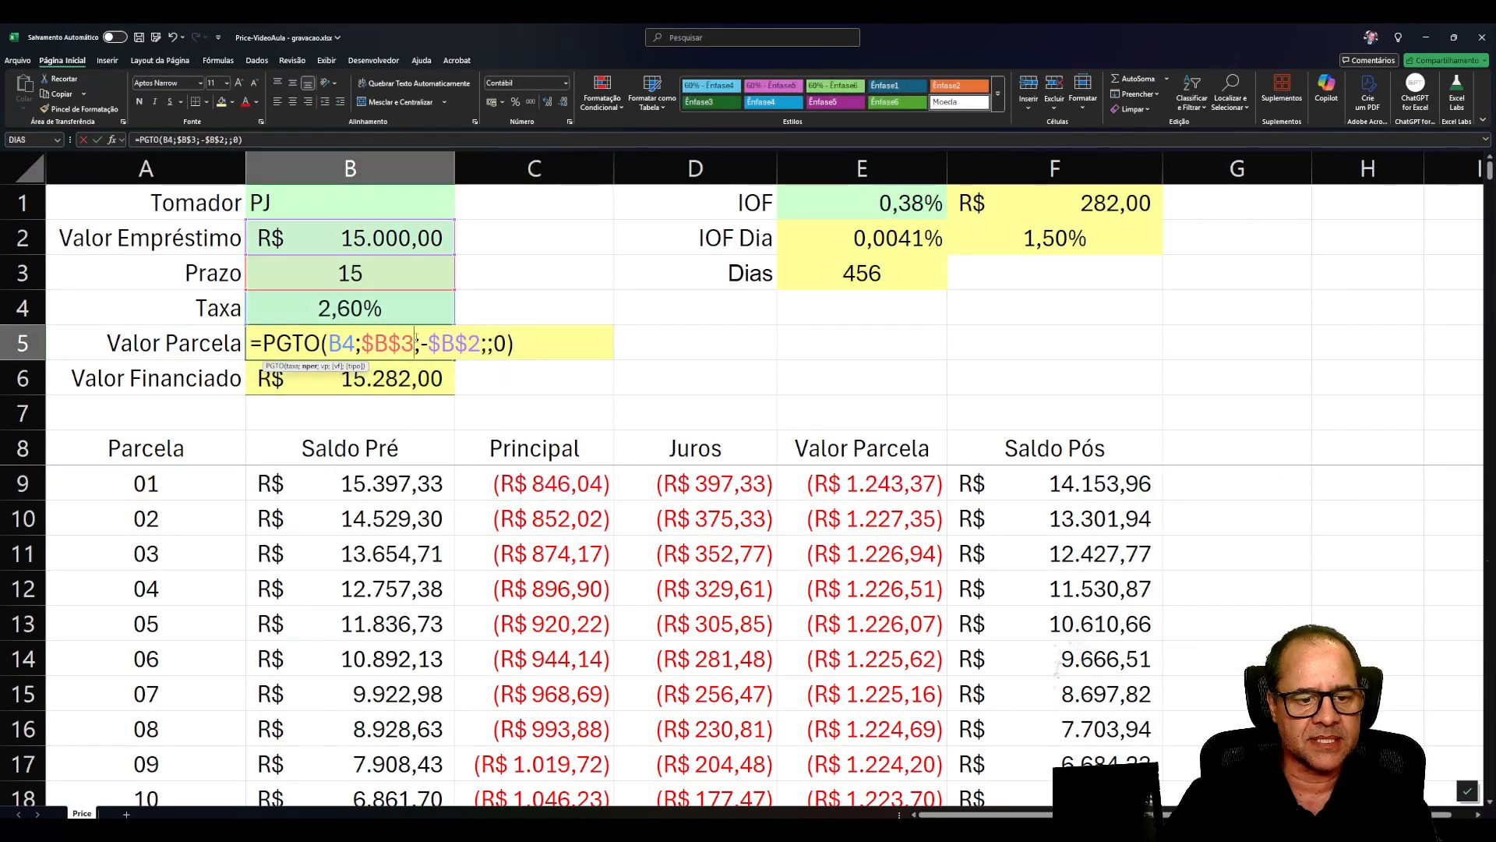
pyautogui.moveTo(376, 220); pyautogui.dragTo(376, 367)
pyautogui.press('Return')
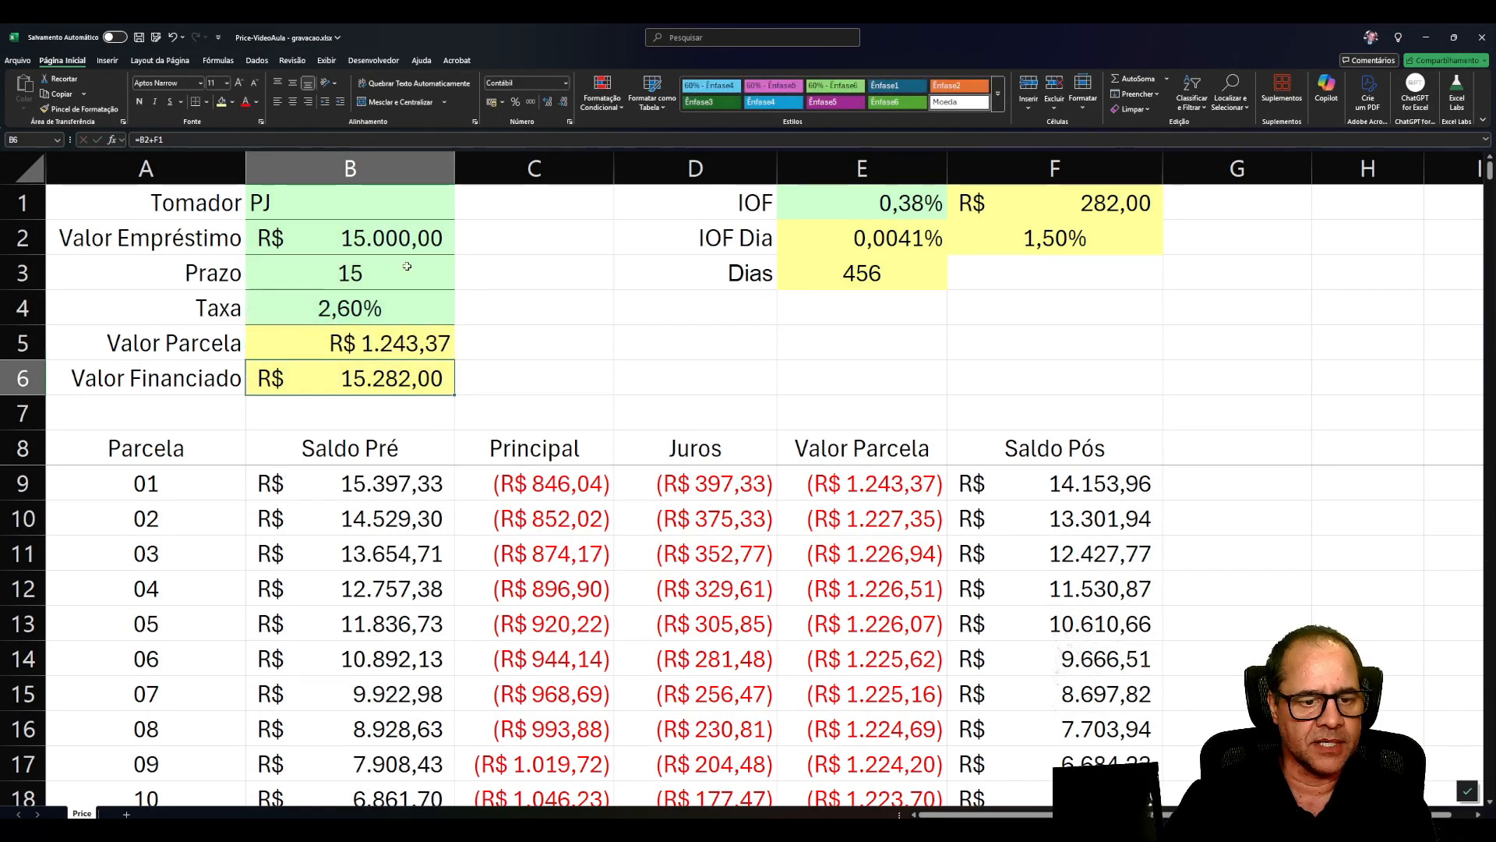
pyautogui.click(390, 346)
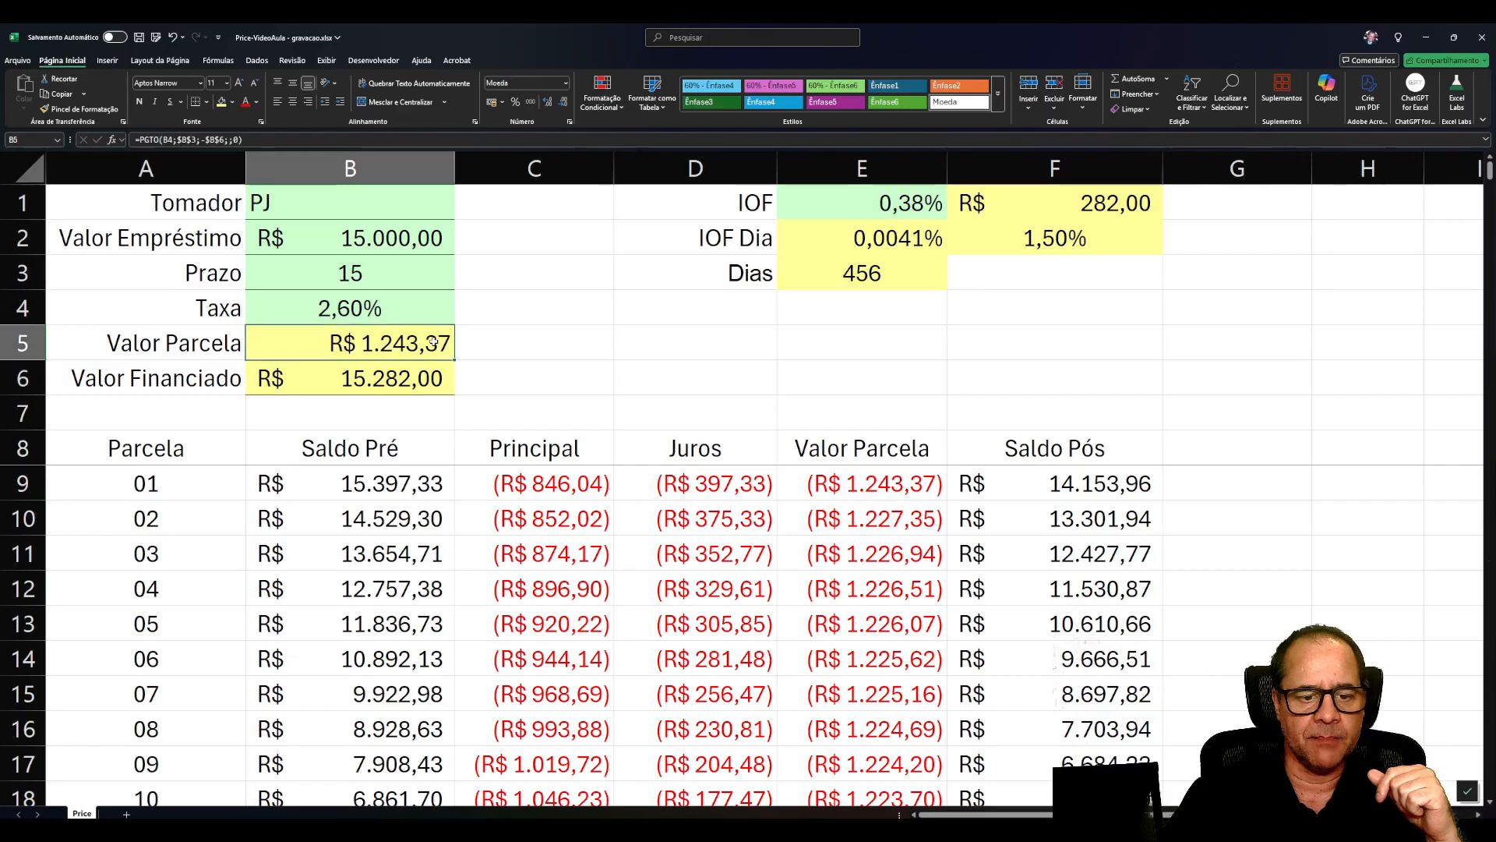
pyautogui.click(853, 487)
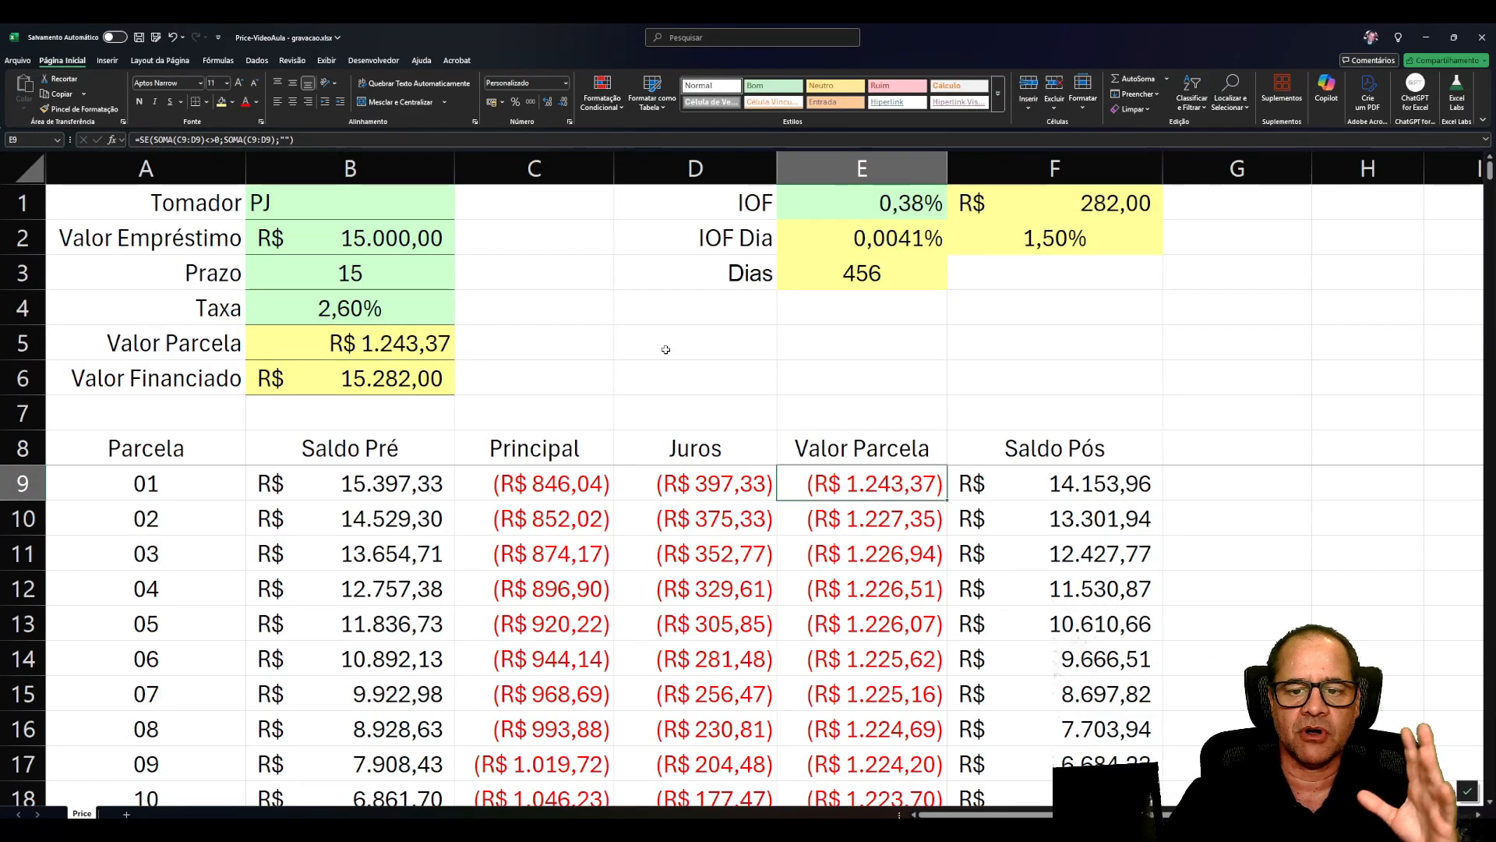
# Review the IOF rate in E1, the Dias formula in E3 and the Prazo in B3.
pyautogui.click(853, 212)
pyautogui.click(866, 273)
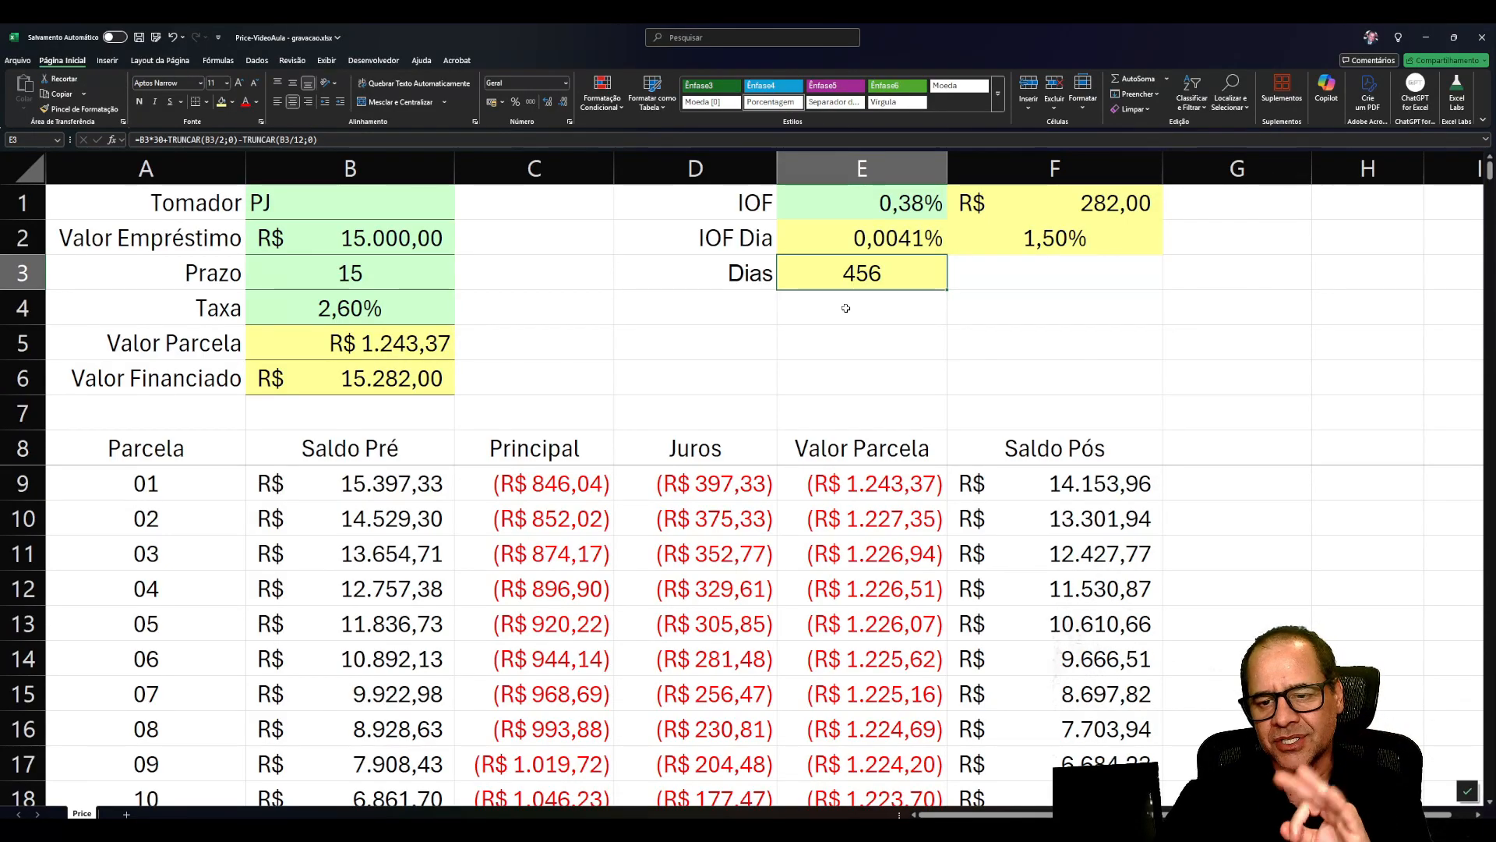
pyautogui.click(367, 273)
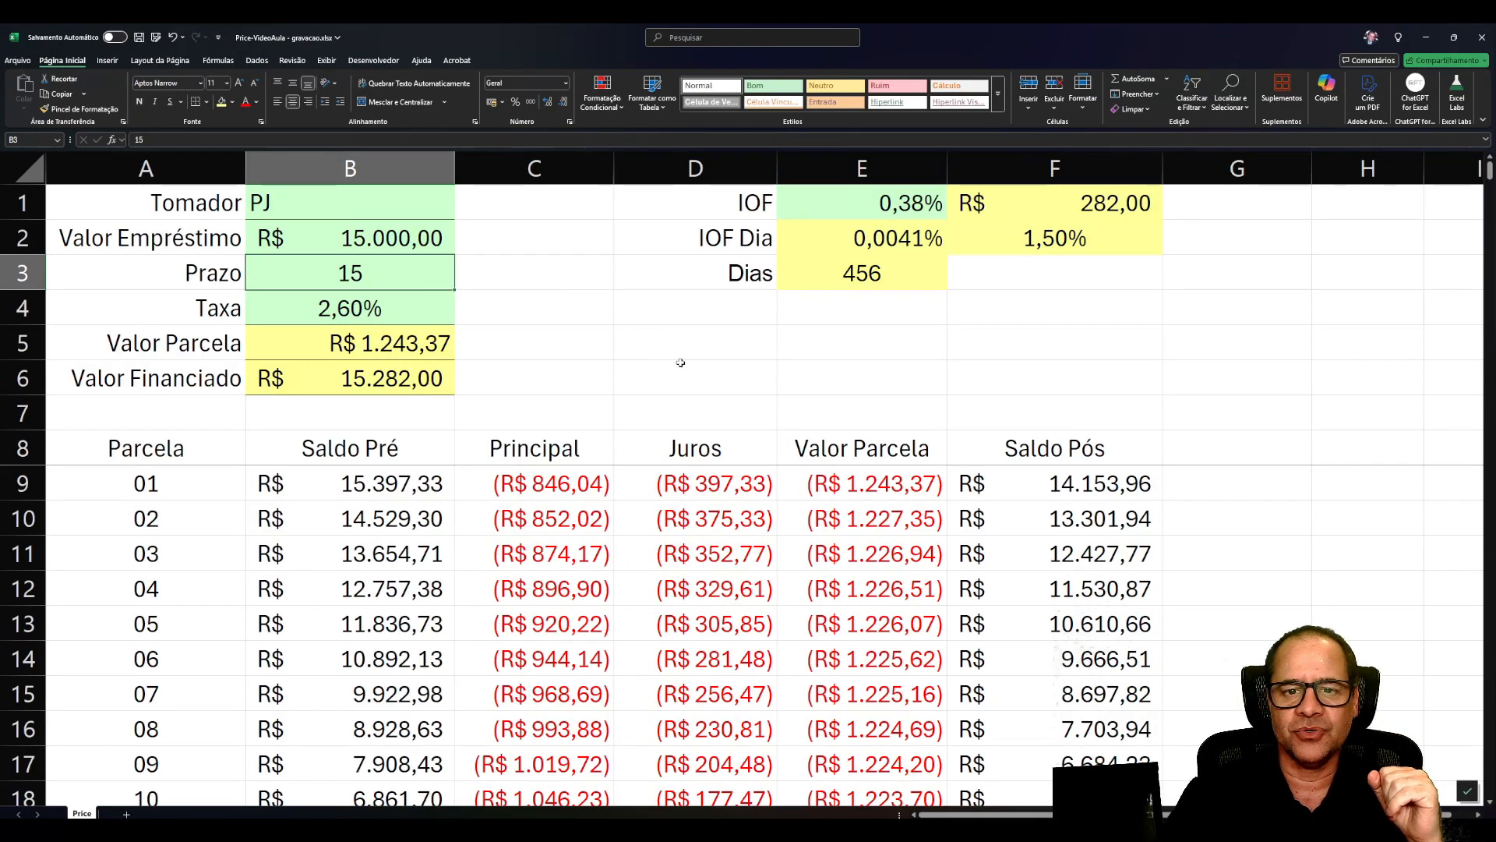